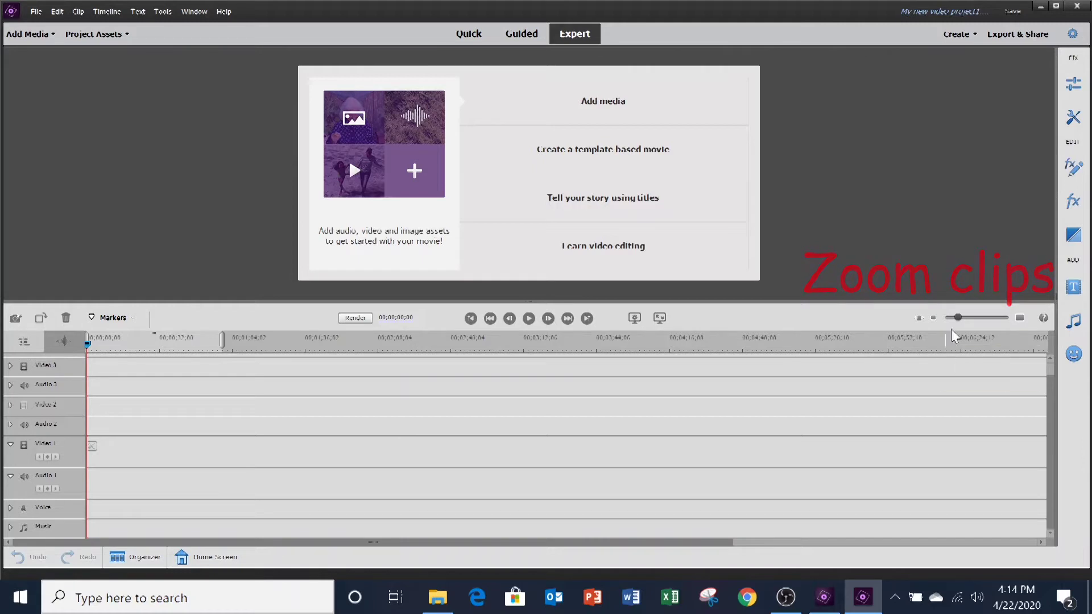
{"action": "left_click", "coordinate": [1020, 317]}
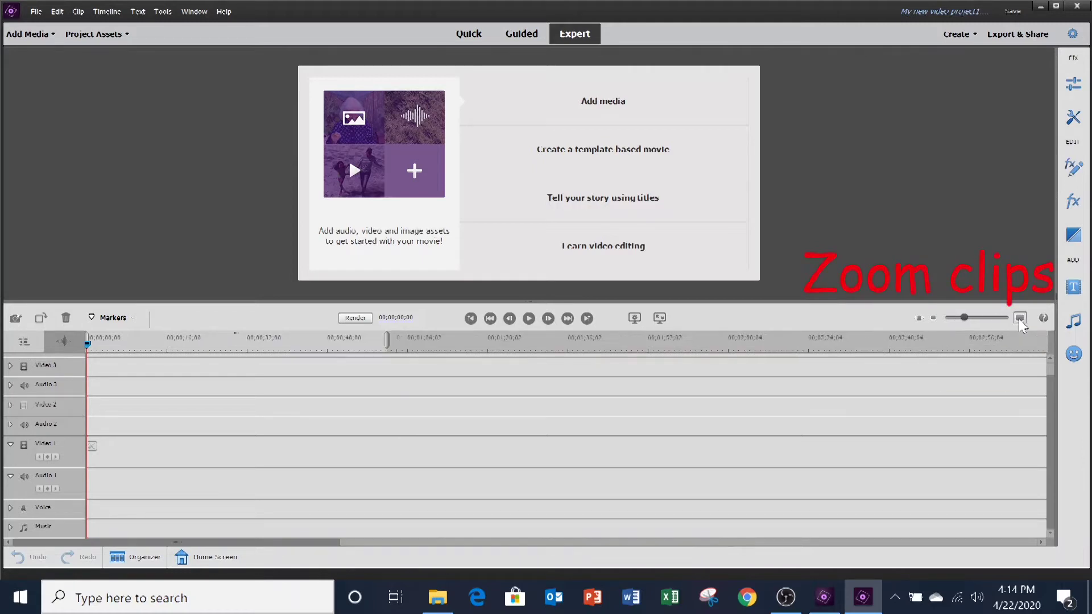
{"action": "left_click", "coordinate": [934, 318]}
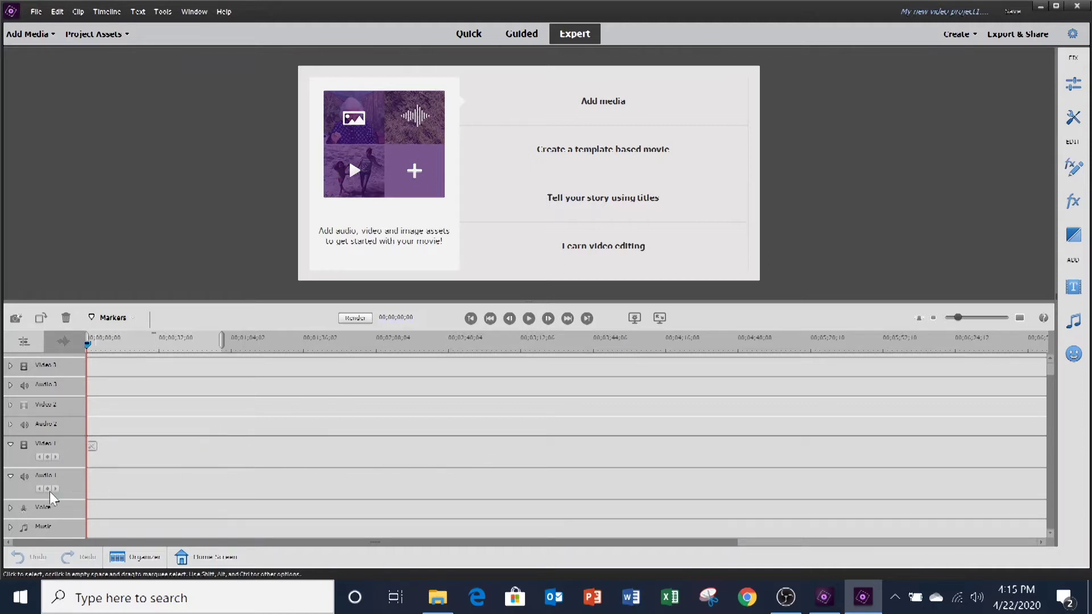
{"action": "left_click", "coordinate": [10, 444]}
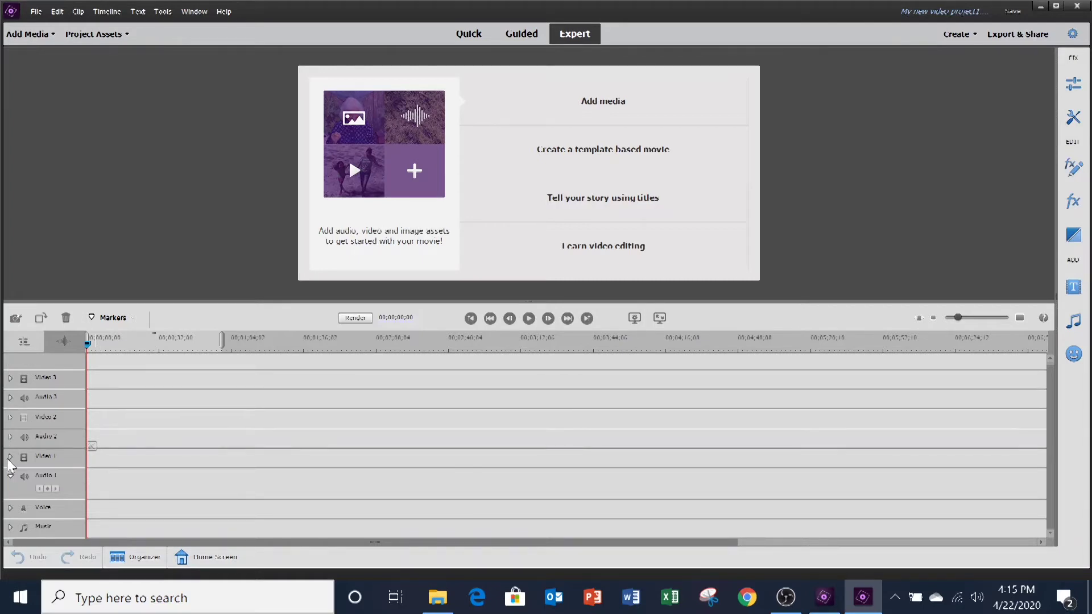
{"action": "left_click", "coordinate": [10, 458]}
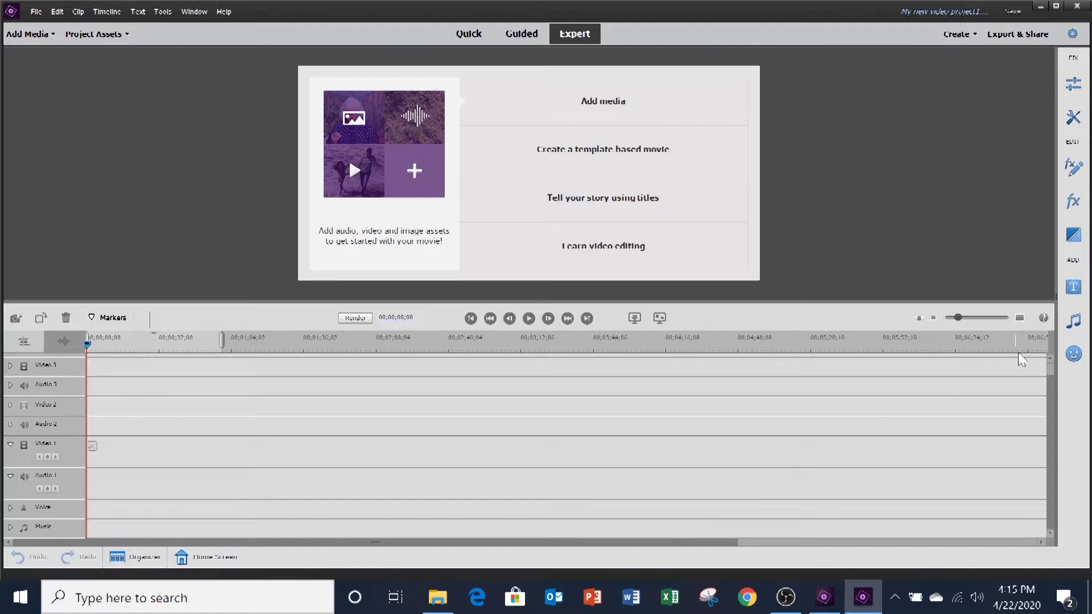
{"action": "left_click", "coordinate": [1053, 370]}
{"action": "left_click", "coordinate": [1052, 524]}
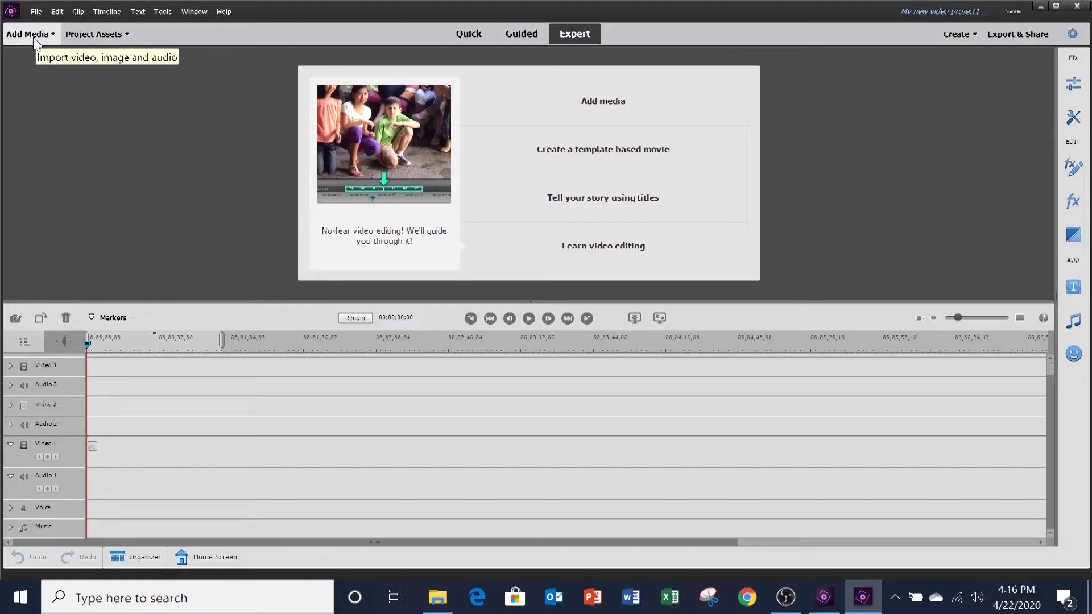
Step: Import all media files from the APHIDS folder in Videos, from 16x9 aphids on stem.jpg through the last clip
{"action": "left_click", "coordinate": [638, 103]}
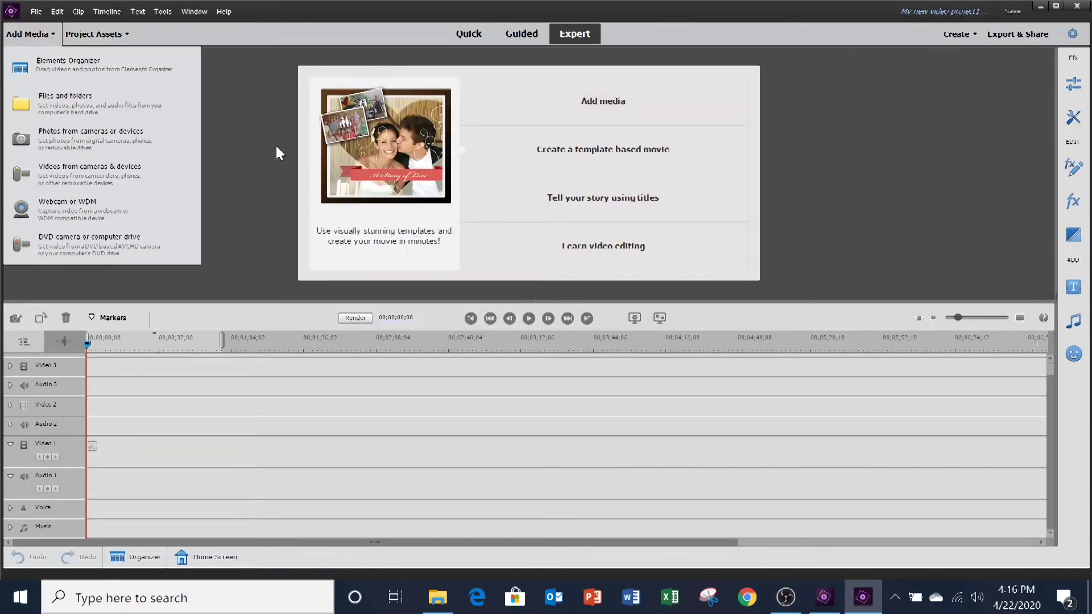
{"action": "left_click", "coordinate": [95, 104]}
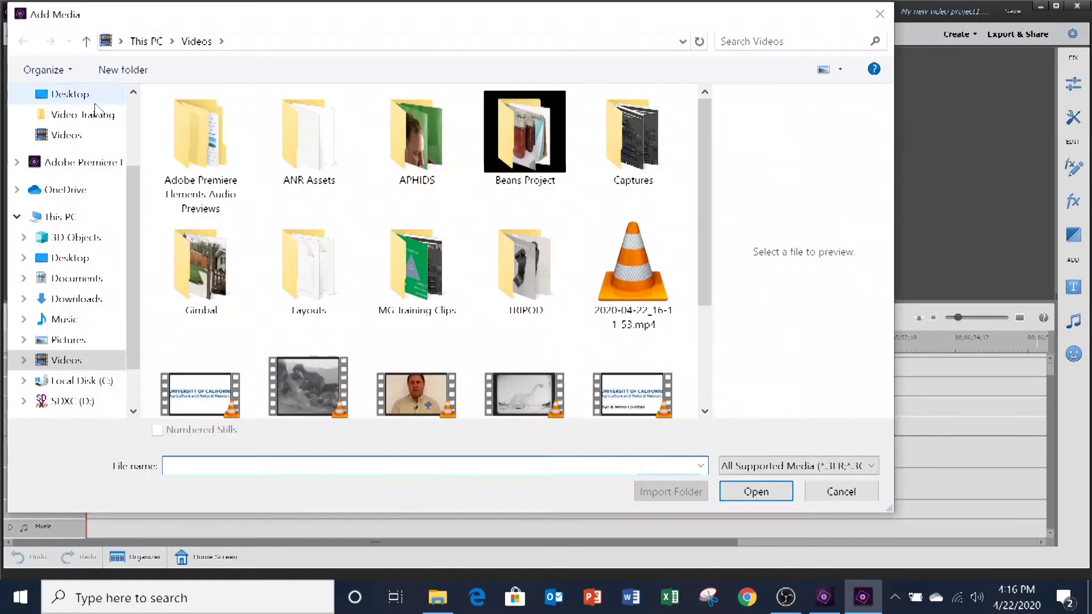
{"action": "double_click", "coordinate": [421, 142]}
{"action": "left_click_drag", "start_coordinate": [704, 132], "coordinate": [704, 194]}
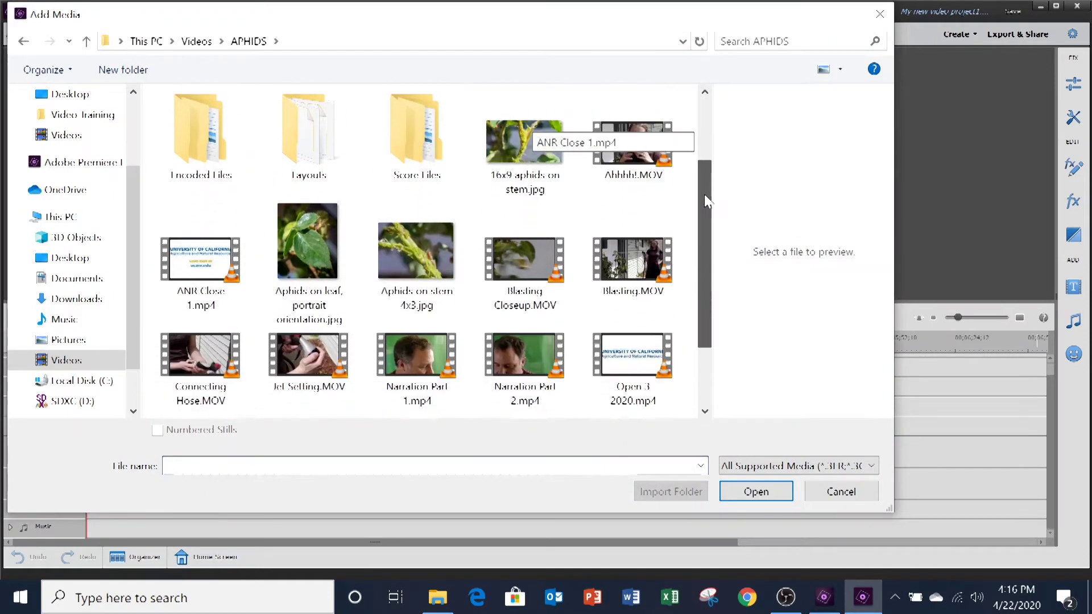
{"action": "left_click", "coordinate": [524, 151]}
{"action": "left_click_drag", "start_coordinate": [704, 179], "coordinate": [701, 319]}
{"action": "left_click", "coordinate": [635, 376], "text": "shift"}
{"action": "left_click", "coordinate": [758, 492]}
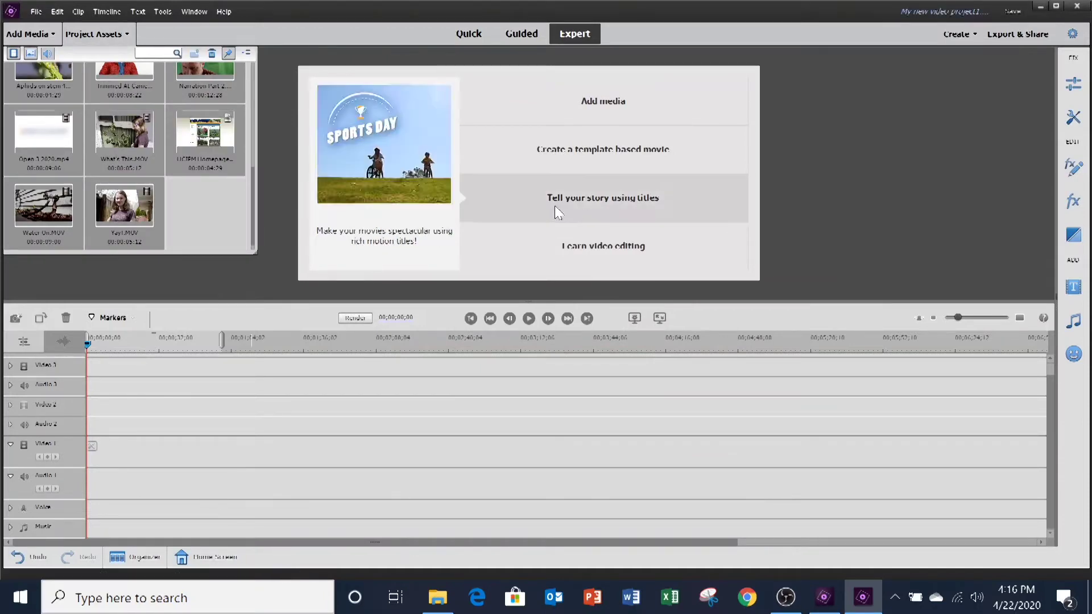
Step: Switch the imported project assets from thumbnails to list view
{"action": "left_click_drag", "start_coordinate": [251, 201], "coordinate": [261, 91]}
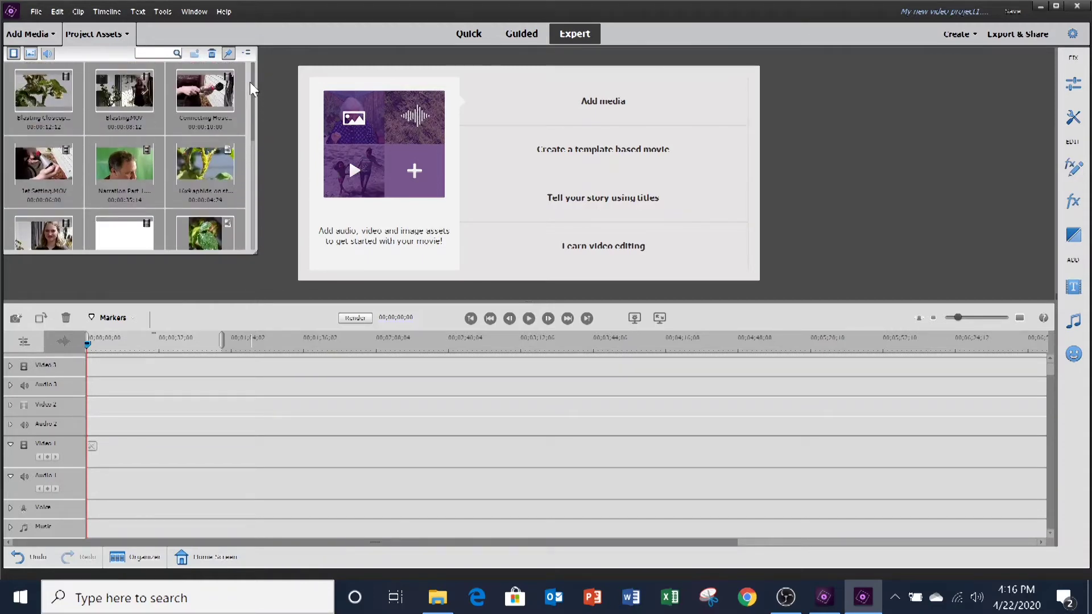
{"action": "mouse_move", "coordinate": [250, 93]}
{"action": "left_mouse_down"}
{"action": "mouse_move", "coordinate": [261, 195]}
{"action": "mouse_move", "coordinate": [254, 77]}
{"action": "left_mouse_up"}
{"action": "left_click", "coordinate": [246, 53]}
{"action": "mouse_move", "coordinate": [279, 72]}
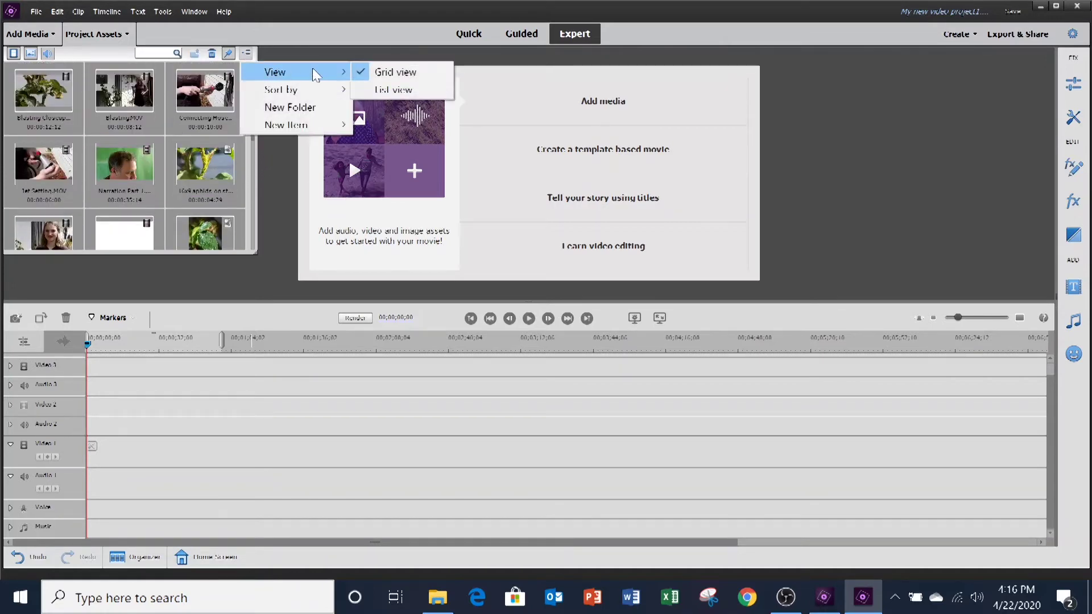
{"action": "left_click", "coordinate": [378, 88]}
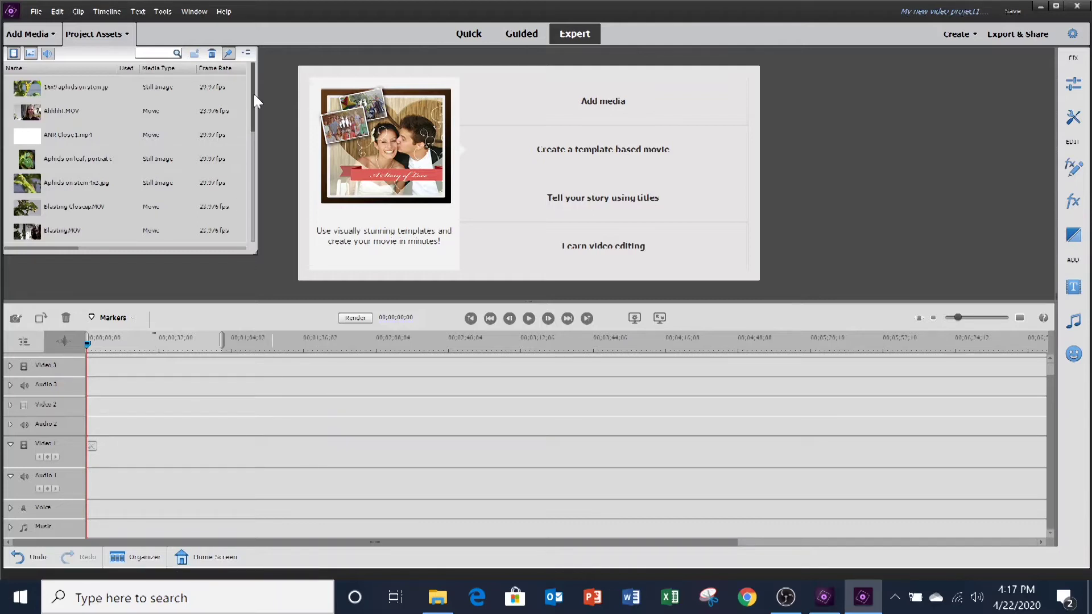
Step: Place the What's This.MOV clip at the very start of the Video 1 and Audio 1 tracks and play it back
{"action": "left_click_drag", "start_coordinate": [251, 94], "coordinate": [251, 220]}
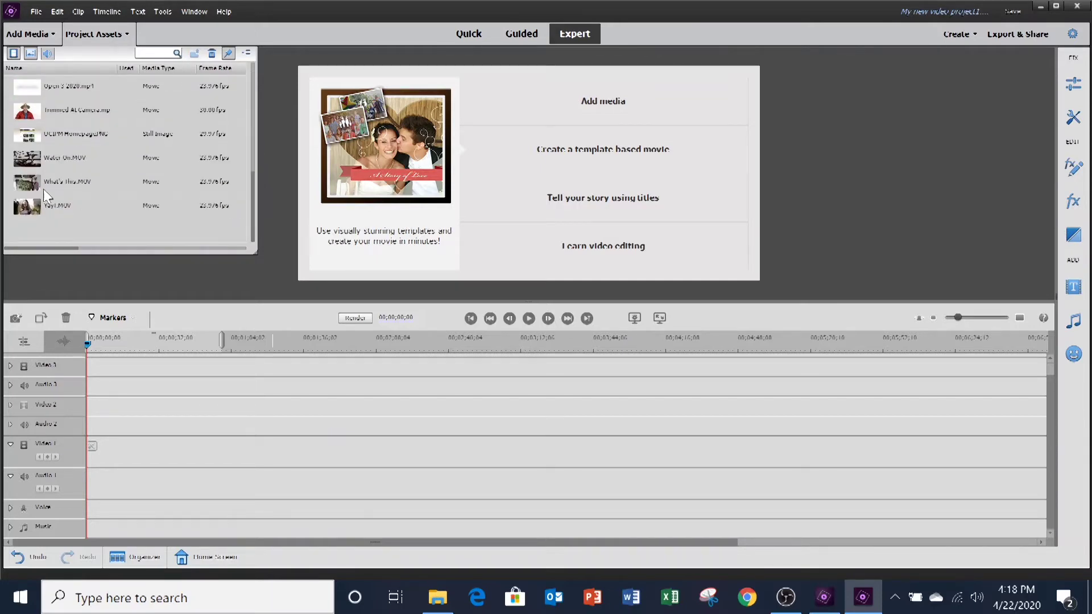
{"action": "left_click_drag", "start_coordinate": [31, 188], "coordinate": [92, 500]}
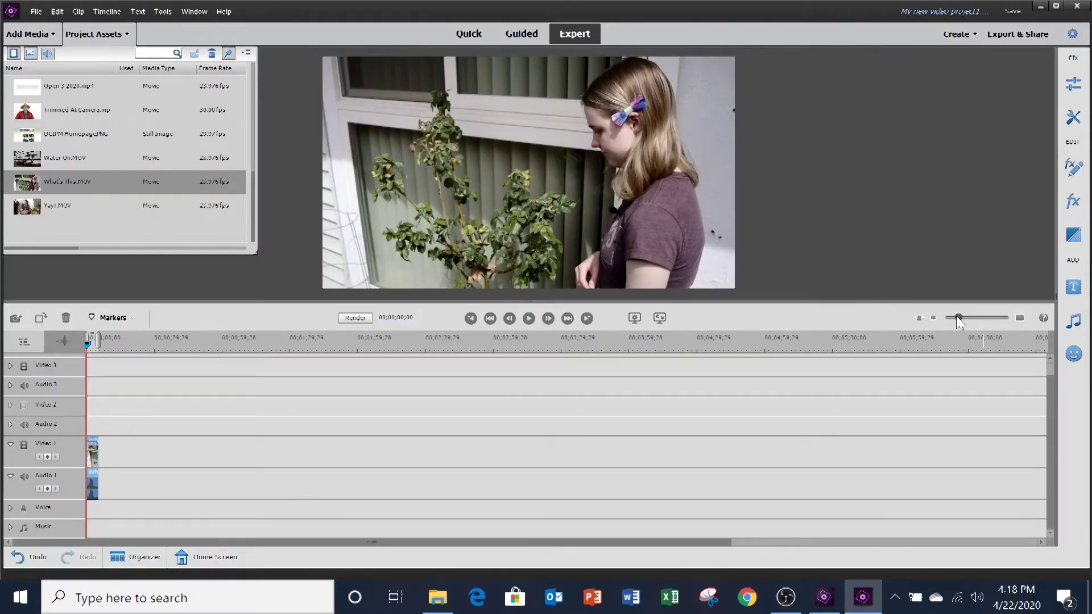
{"action": "left_click", "coordinate": [1020, 320]}
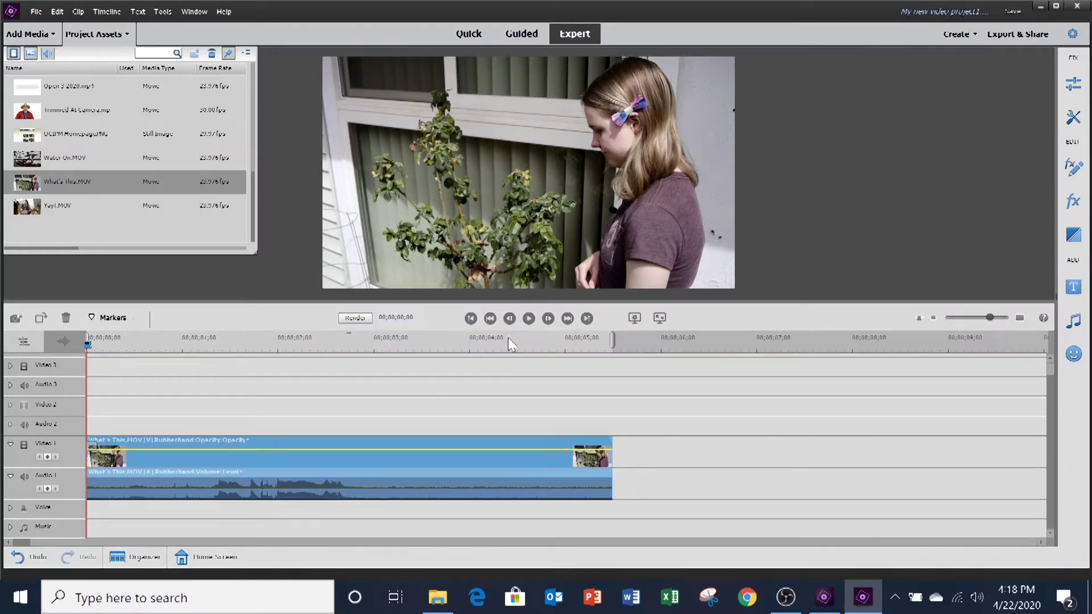
{"action": "left_click", "coordinate": [528, 320]}
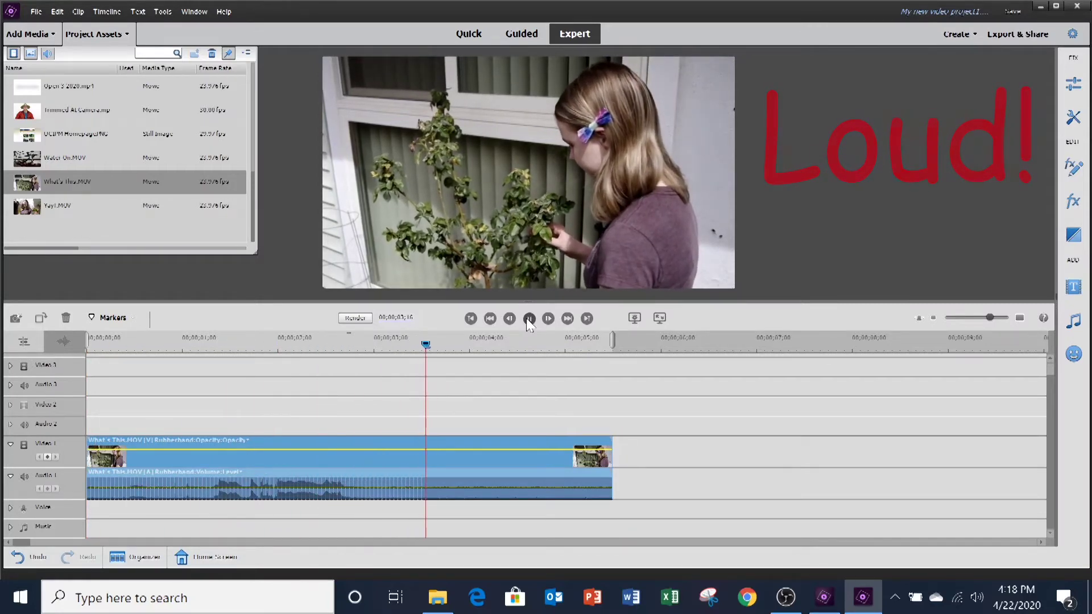
{"action": "left_click", "coordinate": [528, 319]}
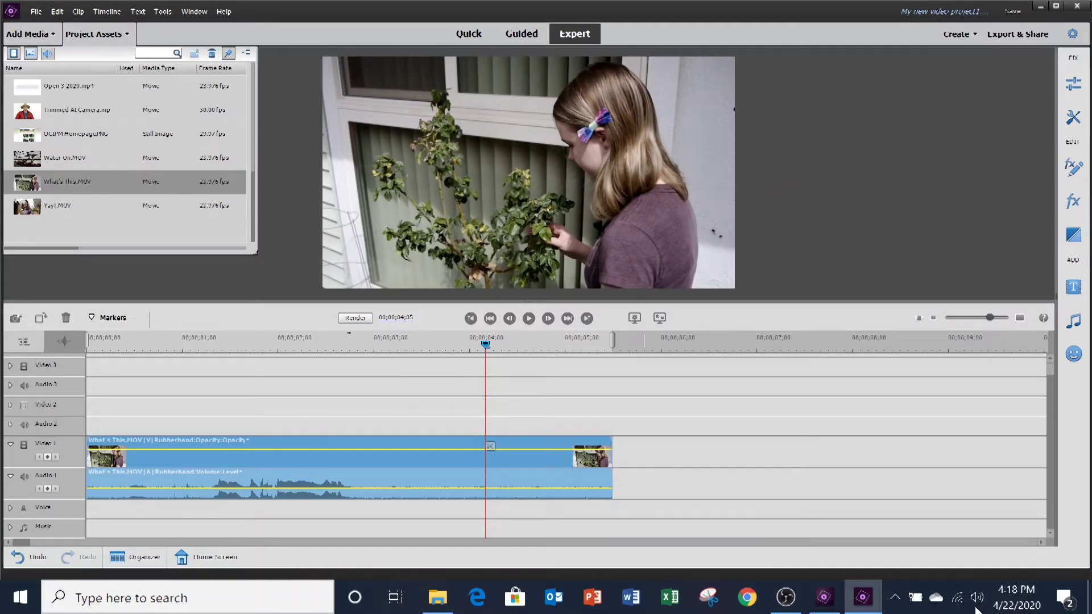
Step: Add the Ahhhh!.MOV clip directly after What's This.MOV on the Video 1 track
{"action": "left_click_drag", "start_coordinate": [499, 344], "coordinate": [629, 344]}
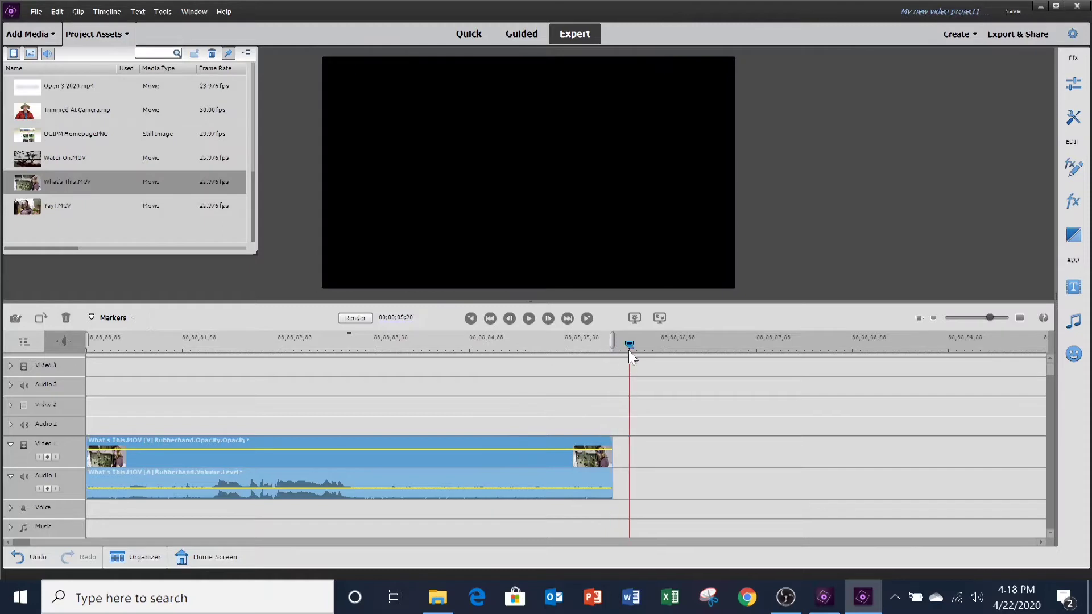
{"action": "left_click", "coordinate": [930, 320]}
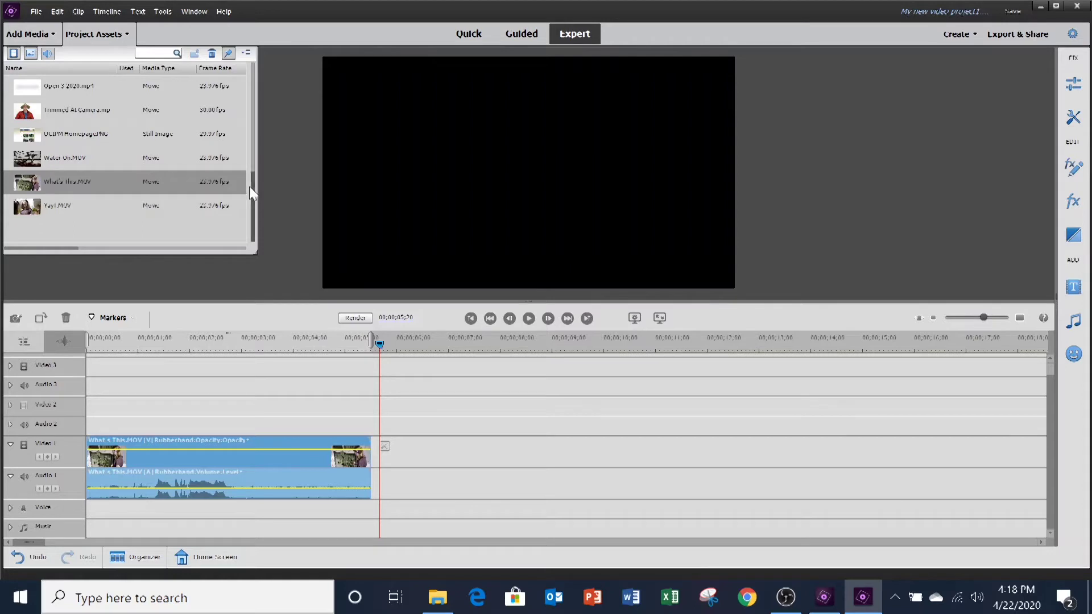
{"action": "left_click_drag", "start_coordinate": [250, 192], "coordinate": [263, 80]}
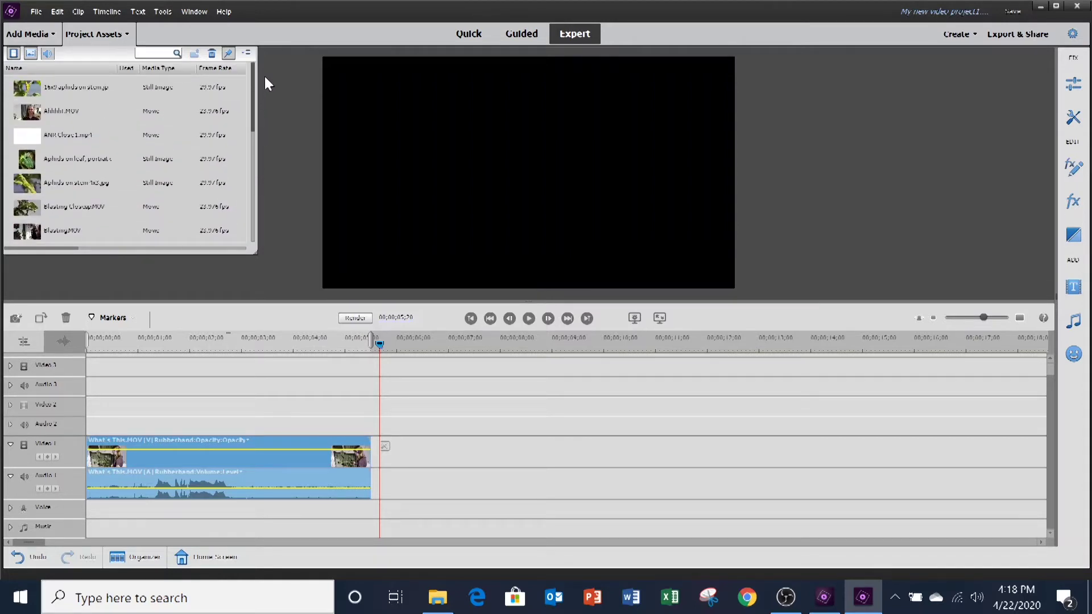
{"action": "left_click_drag", "start_coordinate": [31, 116], "coordinate": [375, 491]}
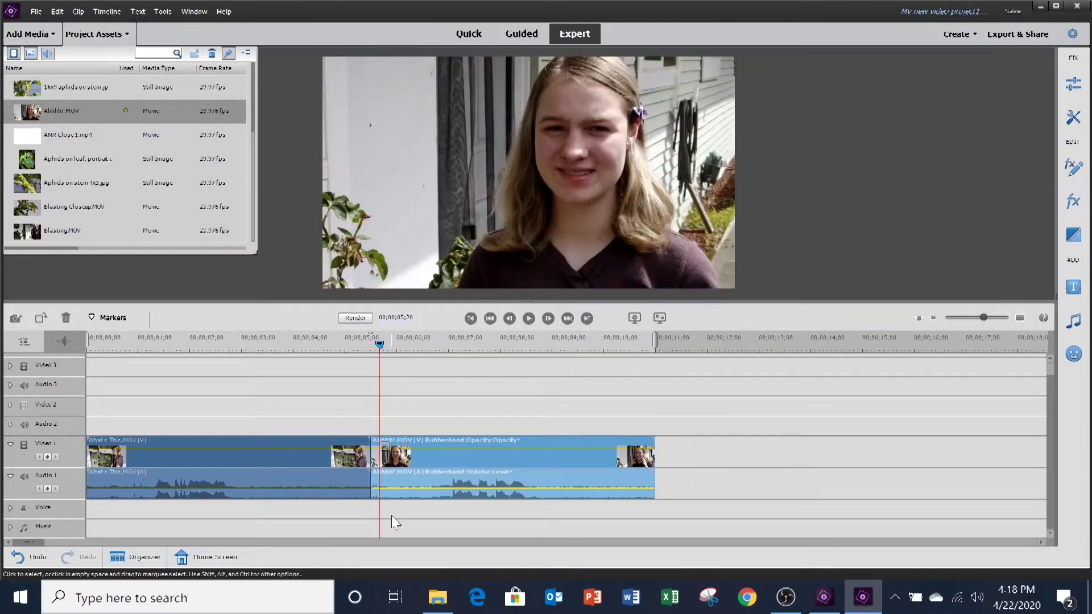
Step: Preview the Ahhhh!.MOV clip near its end and add Open 3 2020.mp4 directly after it on the Video 1 track
{"action": "left_click_drag", "start_coordinate": [379, 346], "coordinate": [636, 354]}
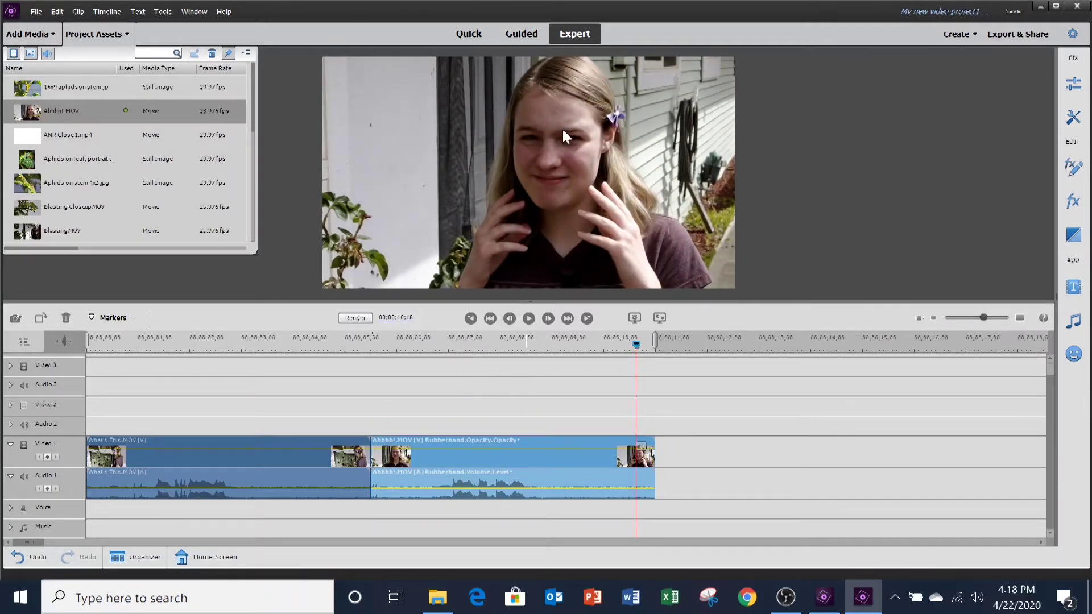
{"action": "left_click_drag", "start_coordinate": [254, 112], "coordinate": [276, 232]}
{"action": "left_click_drag", "start_coordinate": [34, 94], "coordinate": [663, 483]}
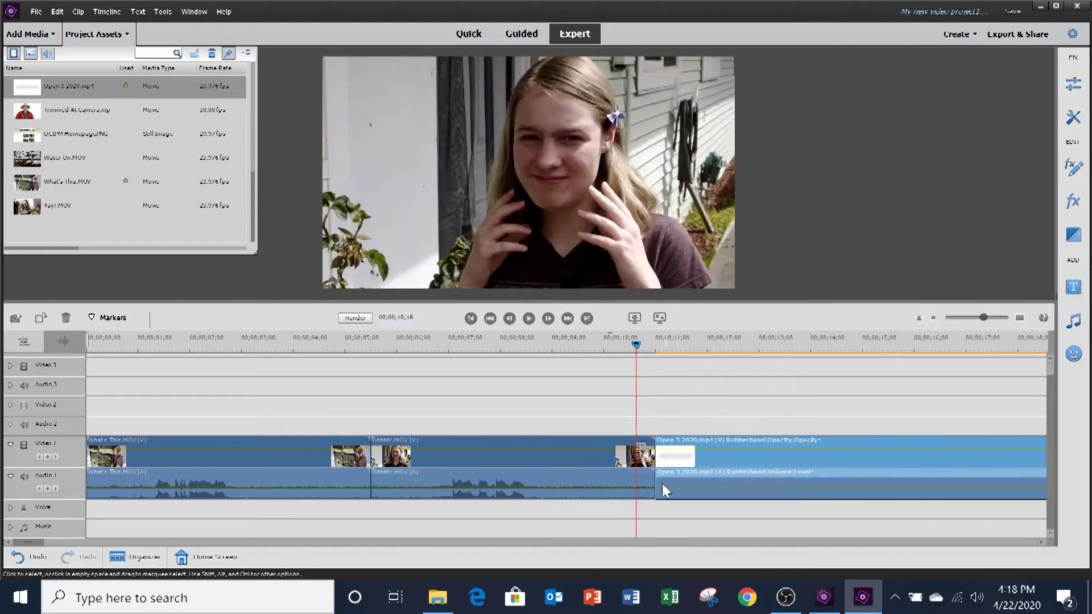
Step: Check the properties of the Open 3 2020.mp4 clip and trim its end back to about the 16-second mark
{"action": "left_click_drag", "start_coordinate": [39, 544], "coordinate": [56, 544]}
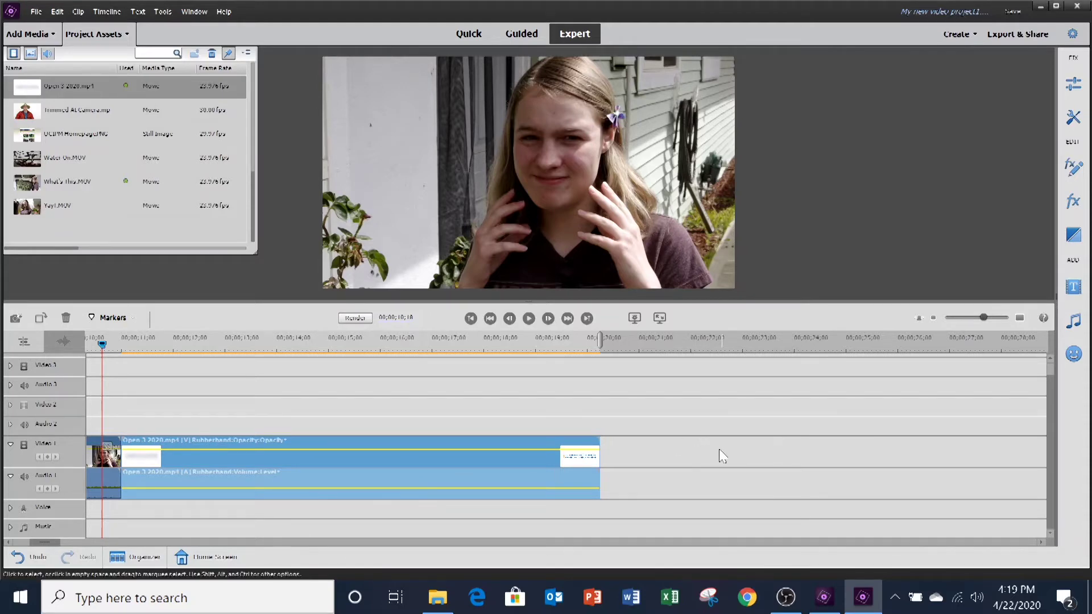
{"action": "right_click", "coordinate": [394, 456]}
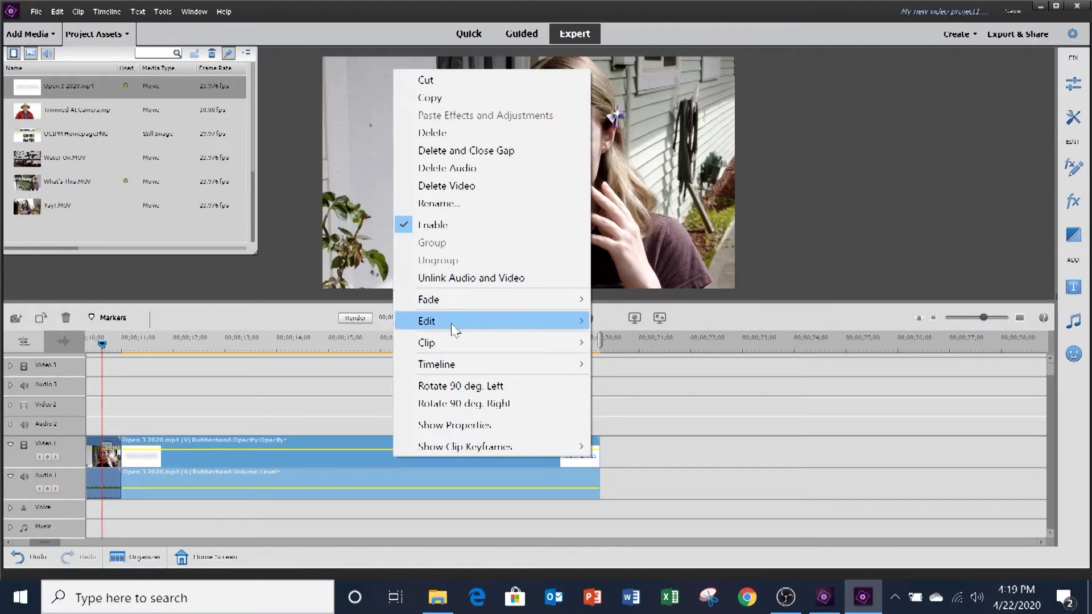
{"action": "left_click", "coordinate": [467, 426]}
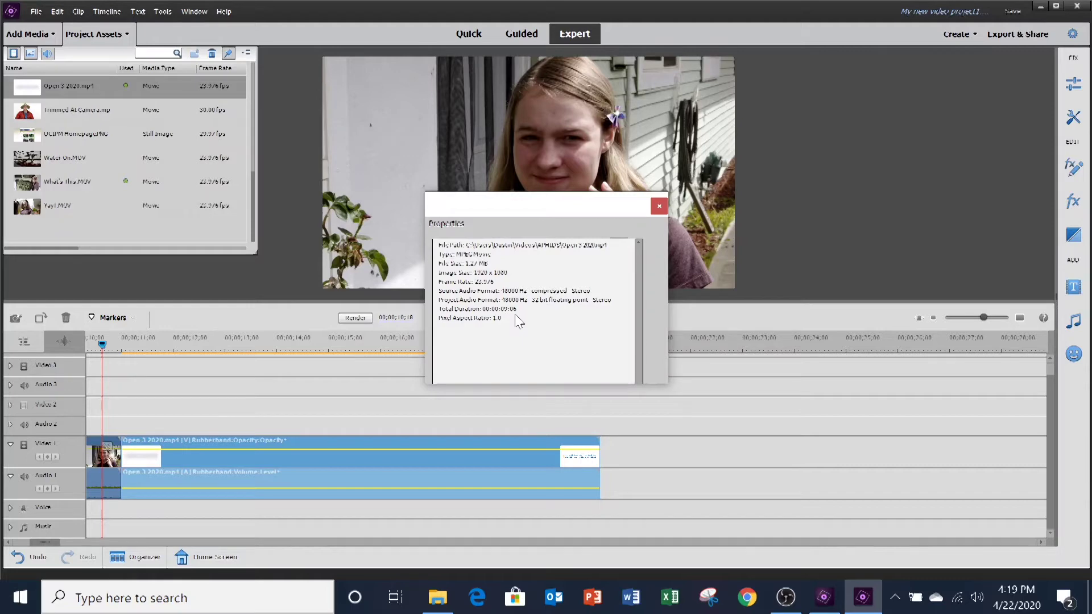
{"action": "left_click", "coordinate": [660, 207]}
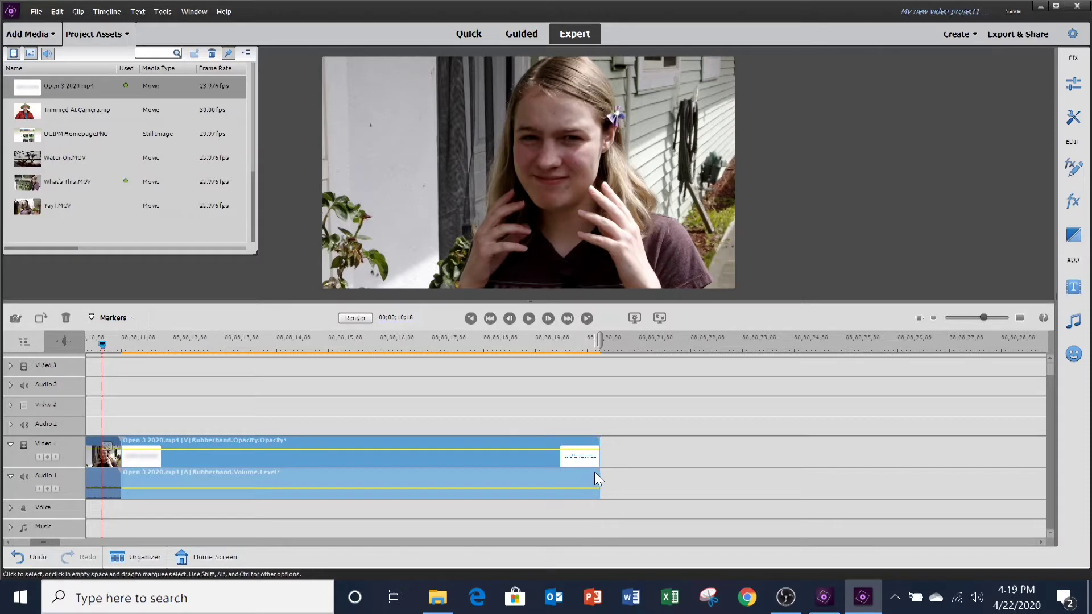
{"action": "left_click_drag", "start_coordinate": [597, 472], "coordinate": [379, 486]}
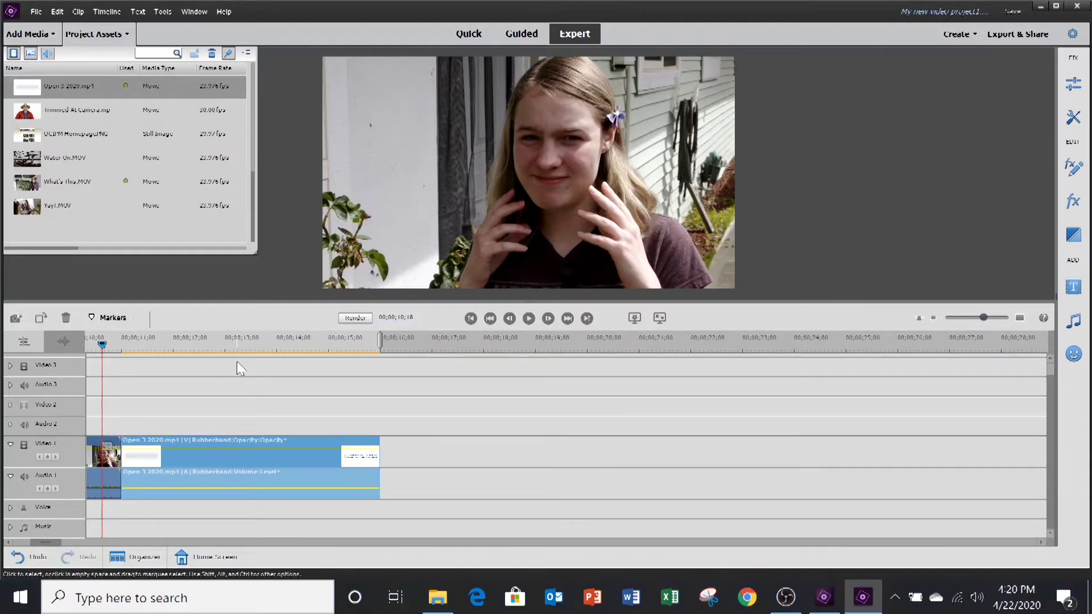
Step: Add Narration Part 1.mp4 directly after the trimmed opening clip and preview its frame at about 18 seconds
{"action": "left_click_drag", "start_coordinate": [253, 190], "coordinate": [257, 145]}
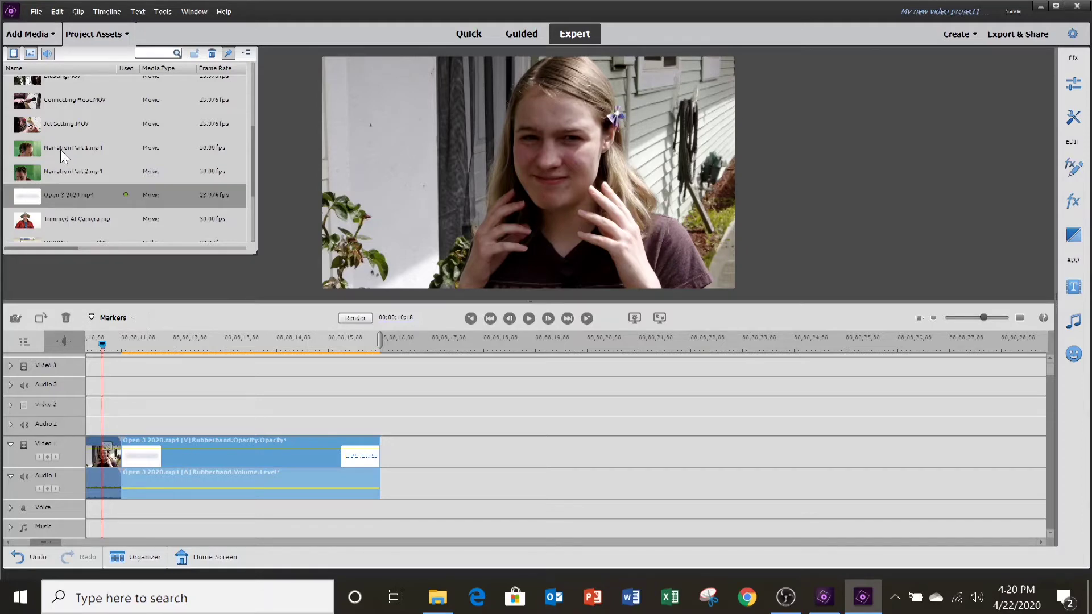
{"action": "left_click_drag", "start_coordinate": [27, 153], "coordinate": [379, 491]}
{"action": "left_click", "coordinate": [439, 341]}
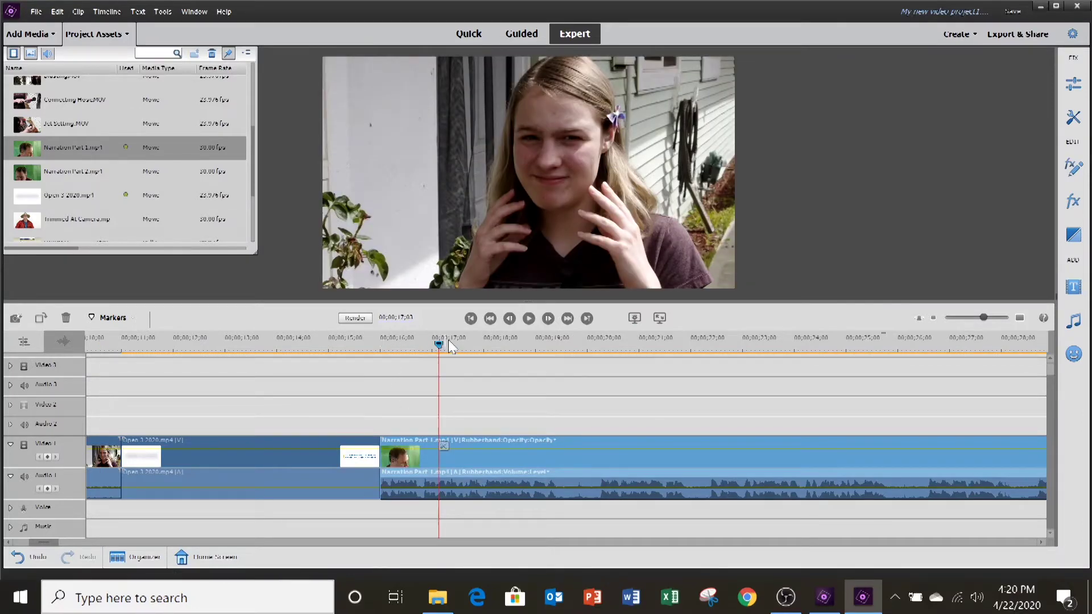
{"action": "left_click", "coordinate": [489, 345]}
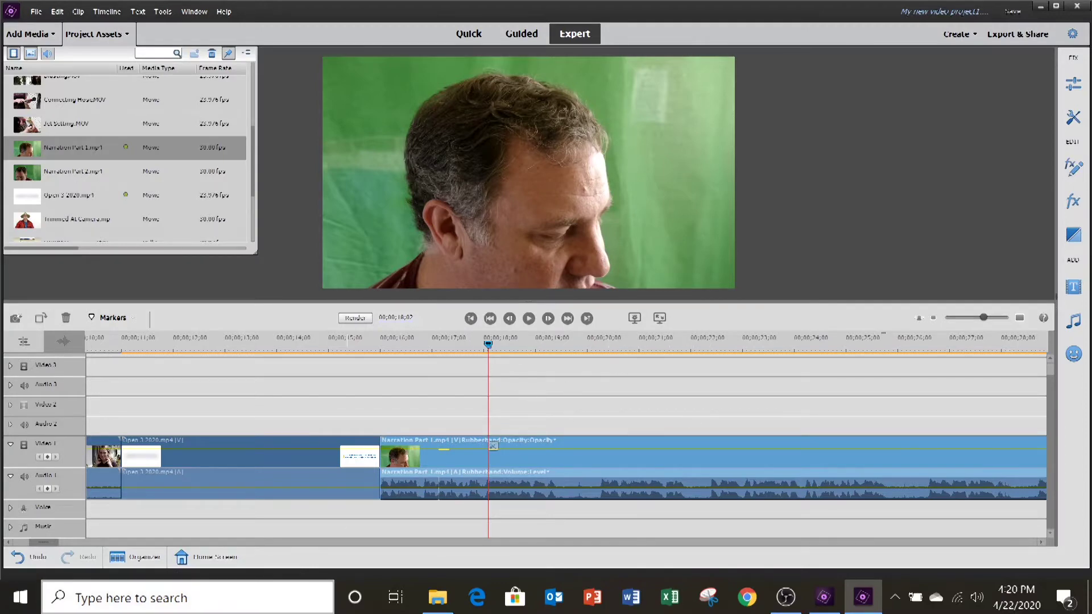
Step: Unlink the audio and video of the Narration Part 1.mp4 clip on the timeline and deselect it
{"action": "left_click_drag", "start_coordinate": [49, 541], "coordinate": [54, 538]}
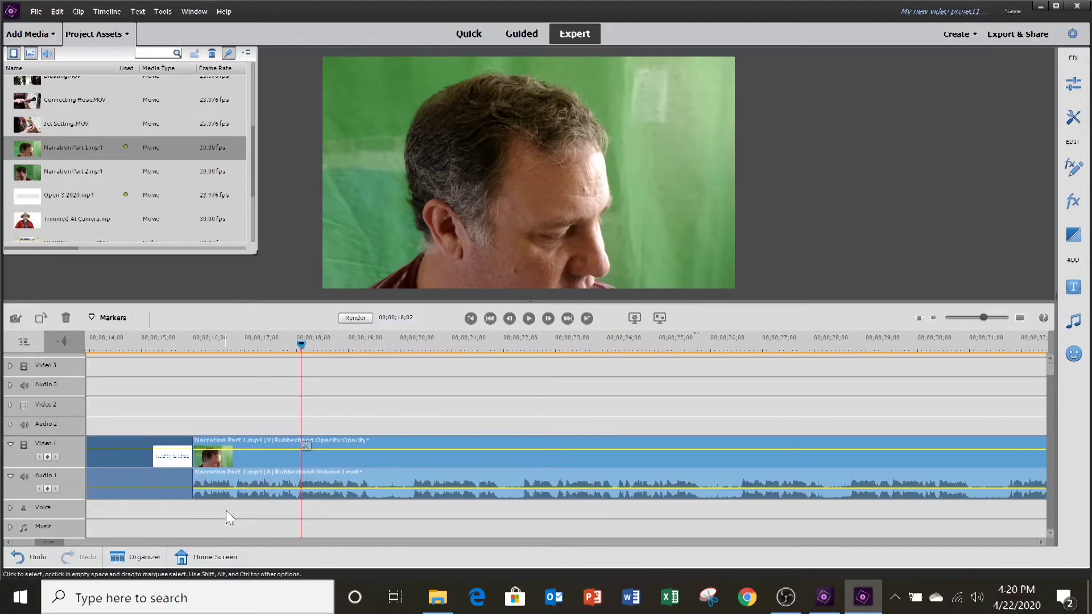
{"action": "right_click", "coordinate": [400, 459]}
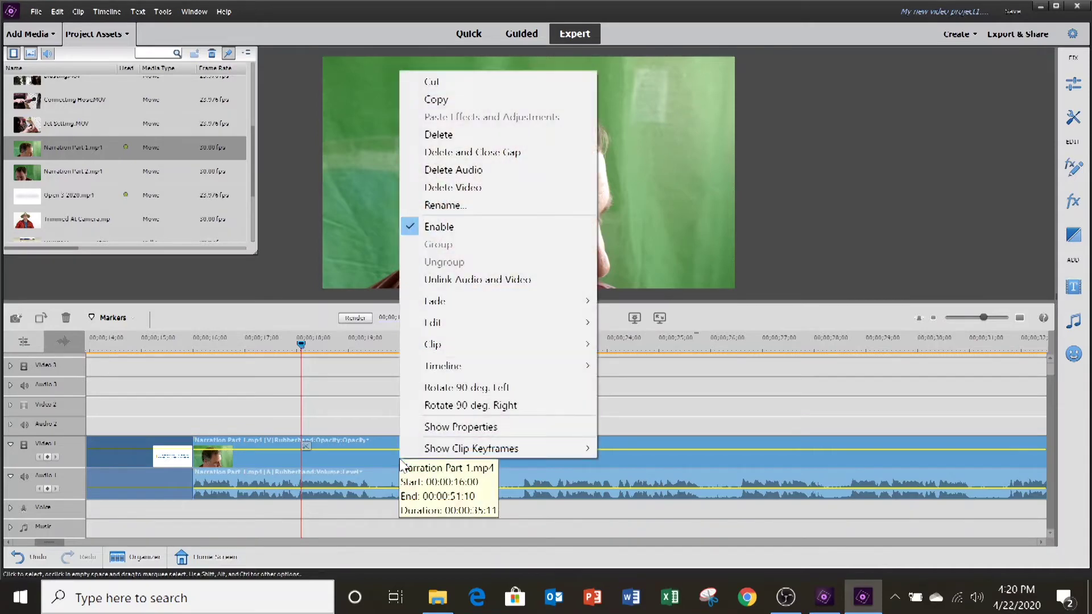
{"action": "left_click", "coordinate": [478, 281]}
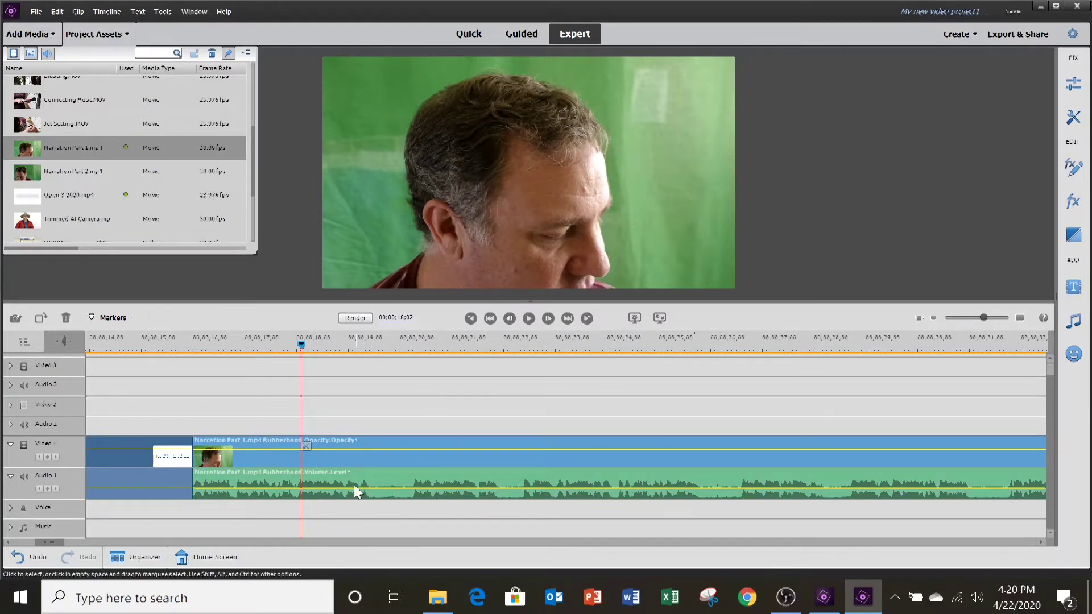
{"action": "key", "text": "ctrl+s"}
{"action": "left_click", "coordinate": [382, 518]}
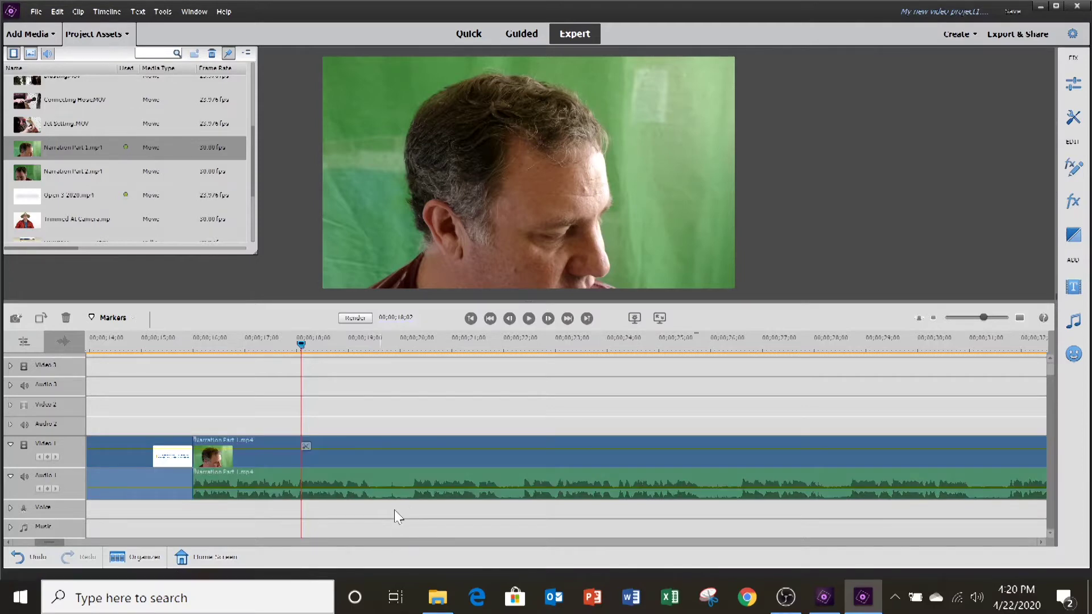
Step: Move the Narration Part 1.mp4 audio to the Voice track at the same start time, delete its video and expand the Voice track
{"action": "left_click", "coordinate": [403, 480]}
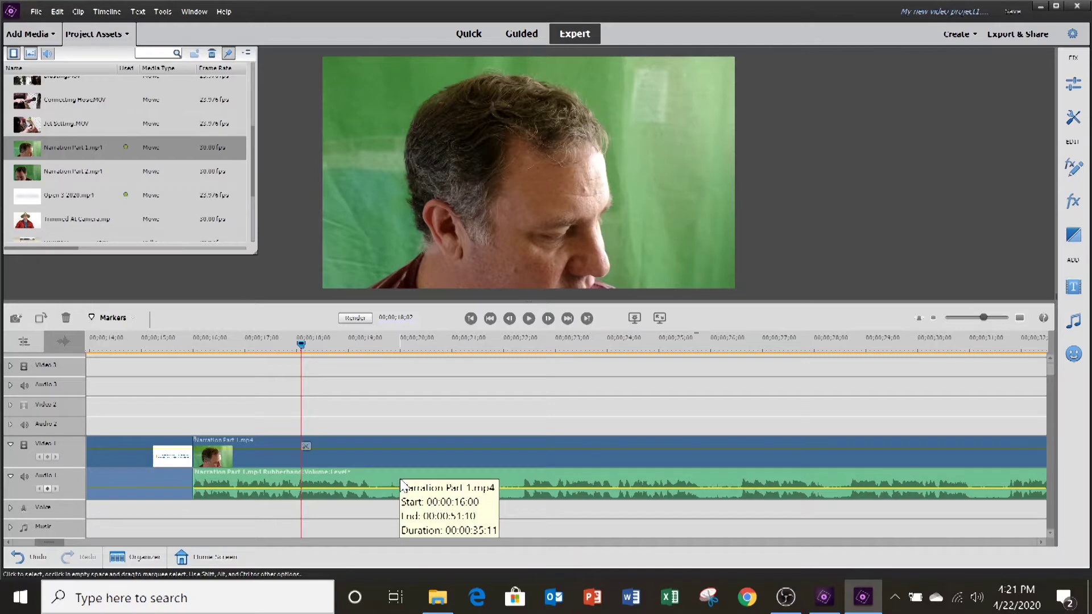
{"action": "left_click_drag", "start_coordinate": [396, 475], "coordinate": [393, 506]}
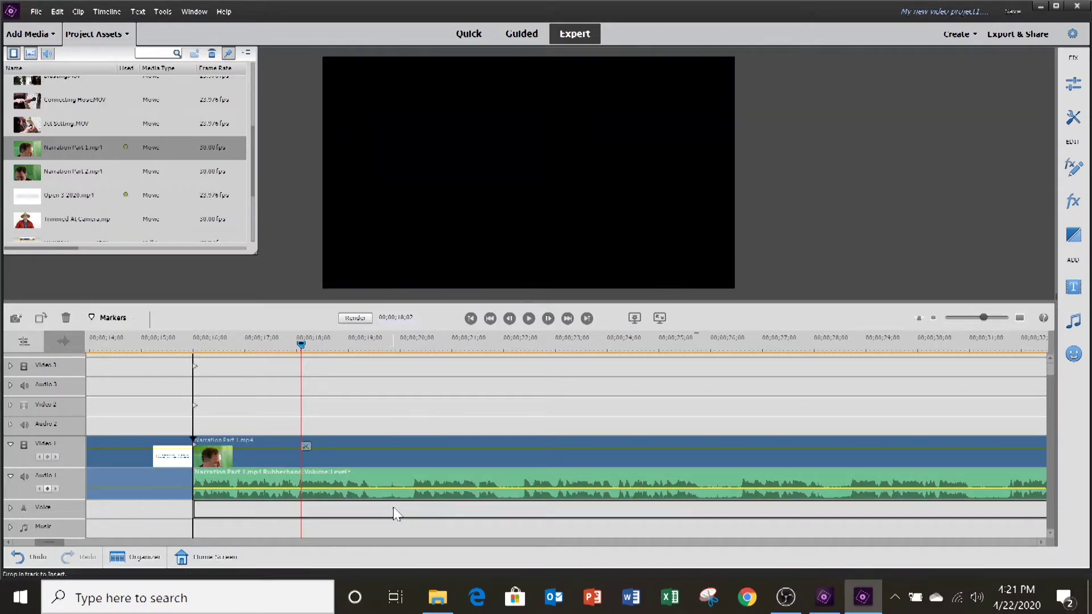
{"action": "left_click", "coordinate": [409, 453]}
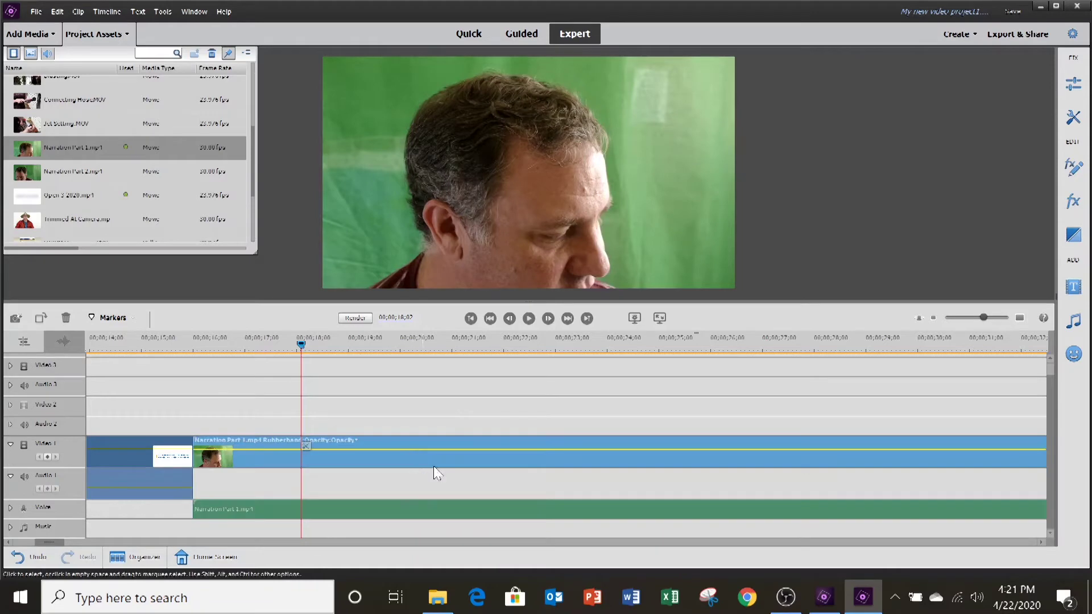
{"action": "key", "text": "Delete"}
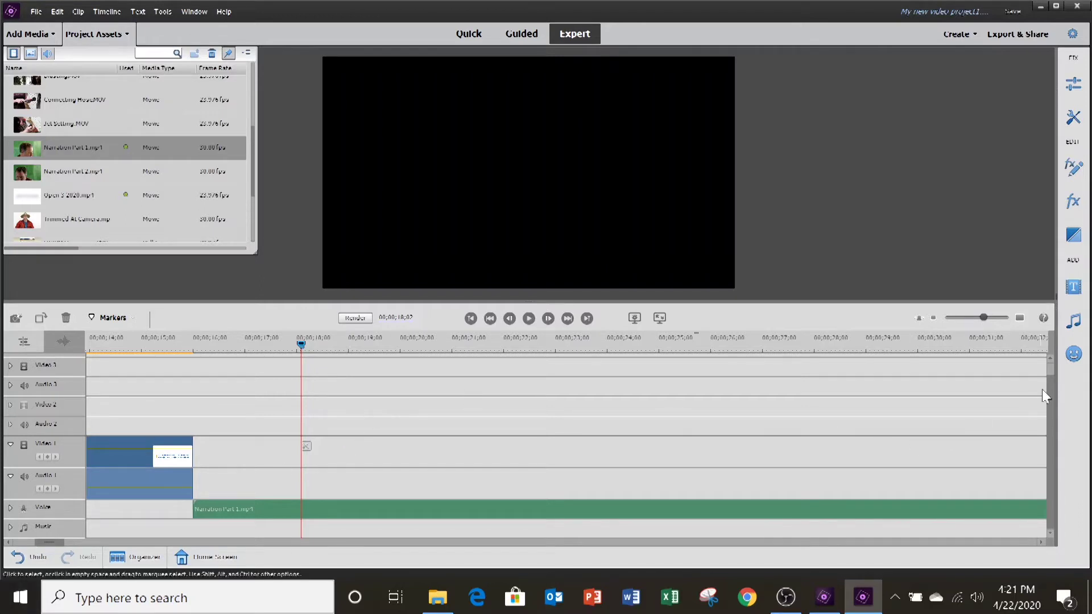
{"action": "left_click", "coordinate": [11, 509]}
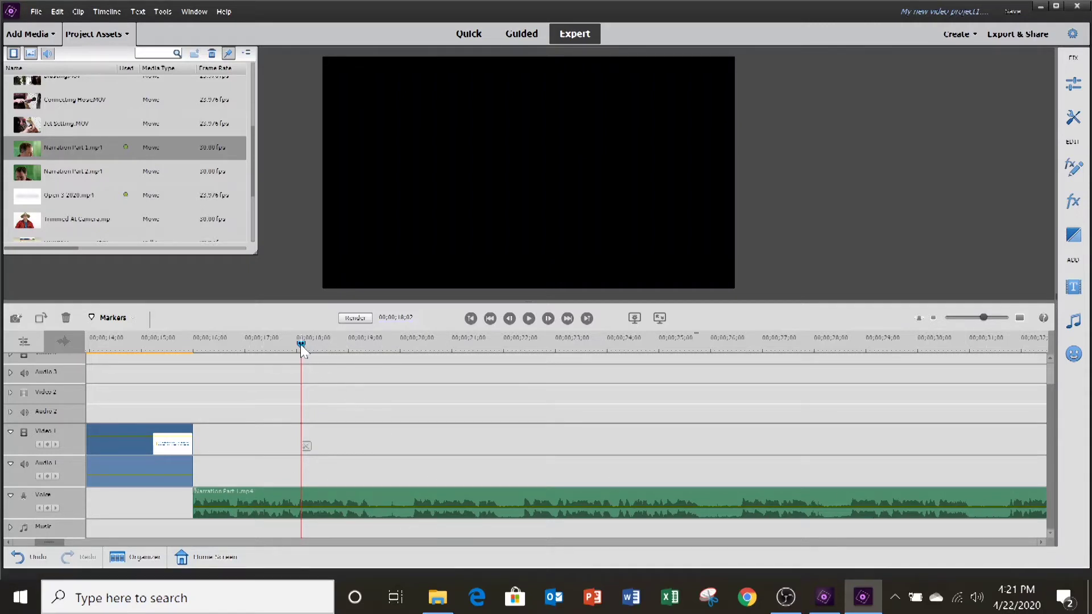
Step: Set the computer's speaker volume to 40
{"action": "left_click_drag", "start_coordinate": [301, 345], "coordinate": [306, 343]}
{"action": "left_click", "coordinate": [970, 601]}
{"action": "left_click_drag", "start_coordinate": [980, 565], "coordinate": [921, 569]}
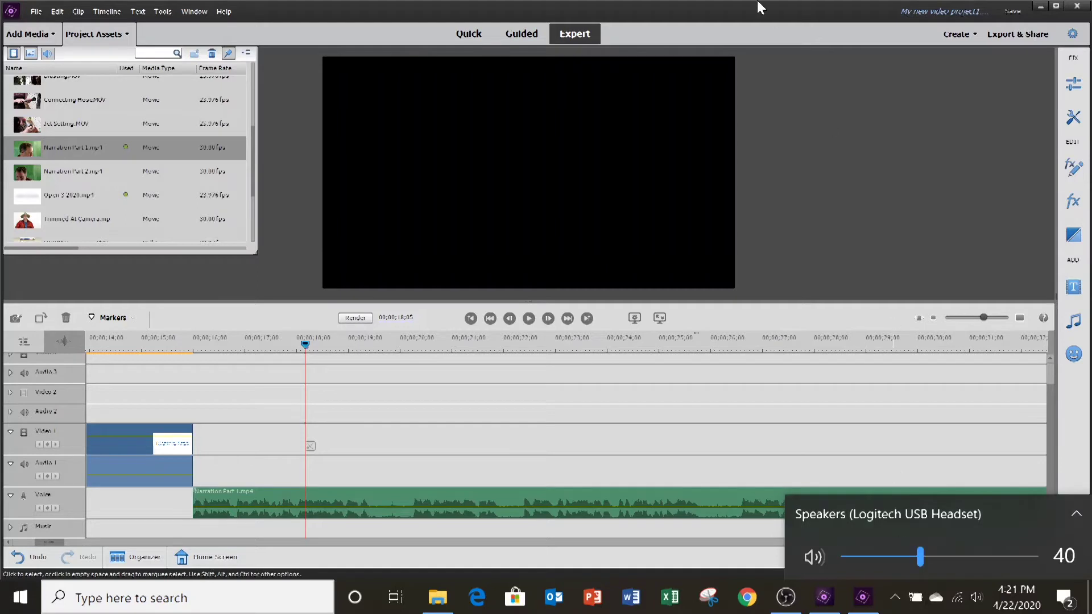
{"action": "left_click", "coordinate": [718, 35]}
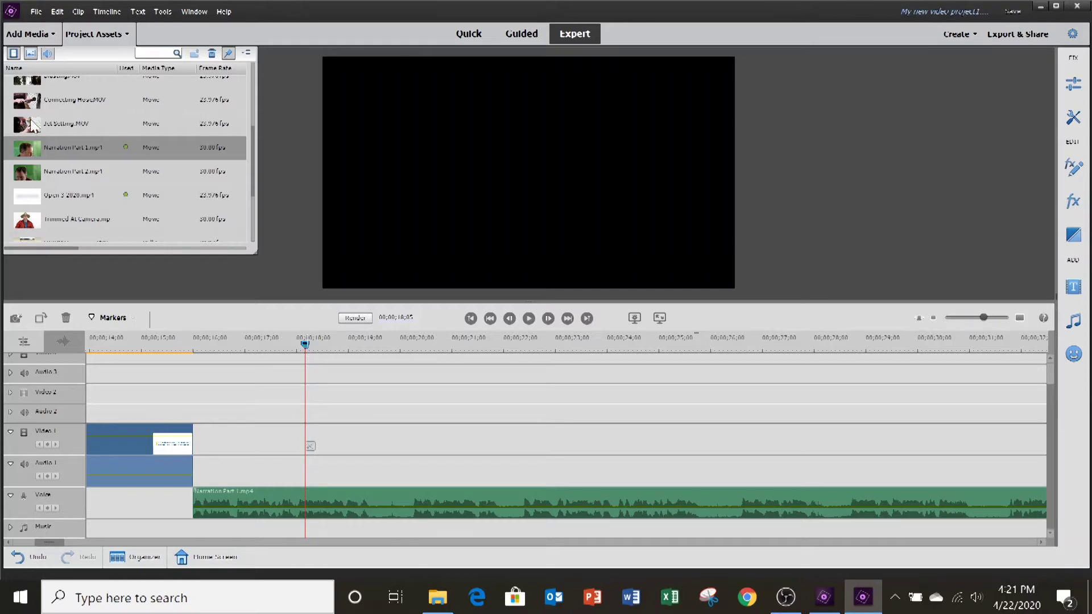
Step: Filter the project assets to still images and add 16x9 aphids on stem.jpg directly after the opening clip on Video 1
{"action": "left_click_drag", "start_coordinate": [252, 135], "coordinate": [258, 68]}
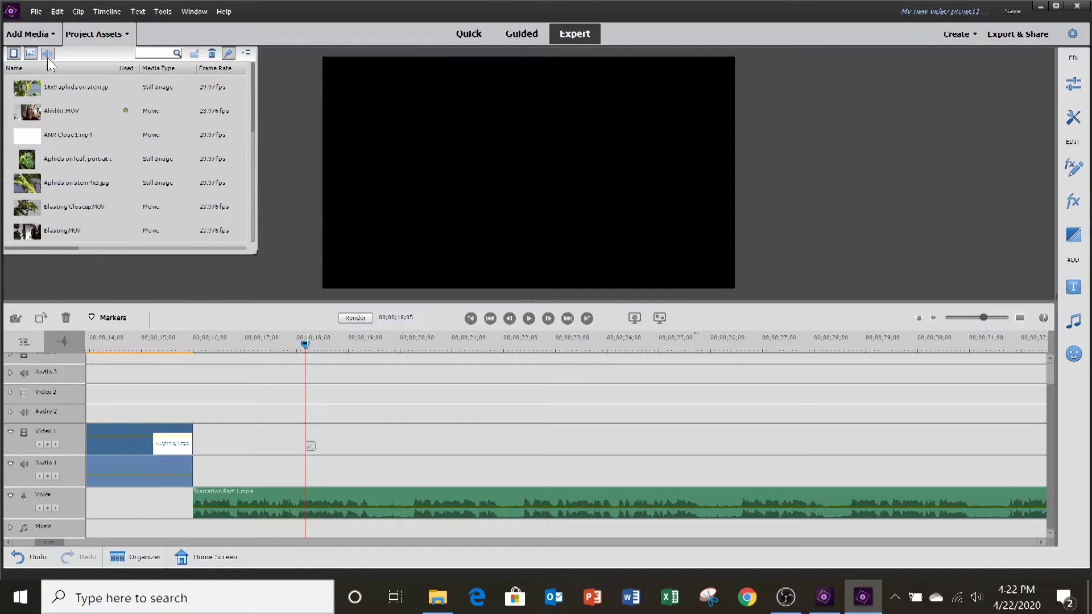
{"action": "left_click", "coordinate": [13, 54]}
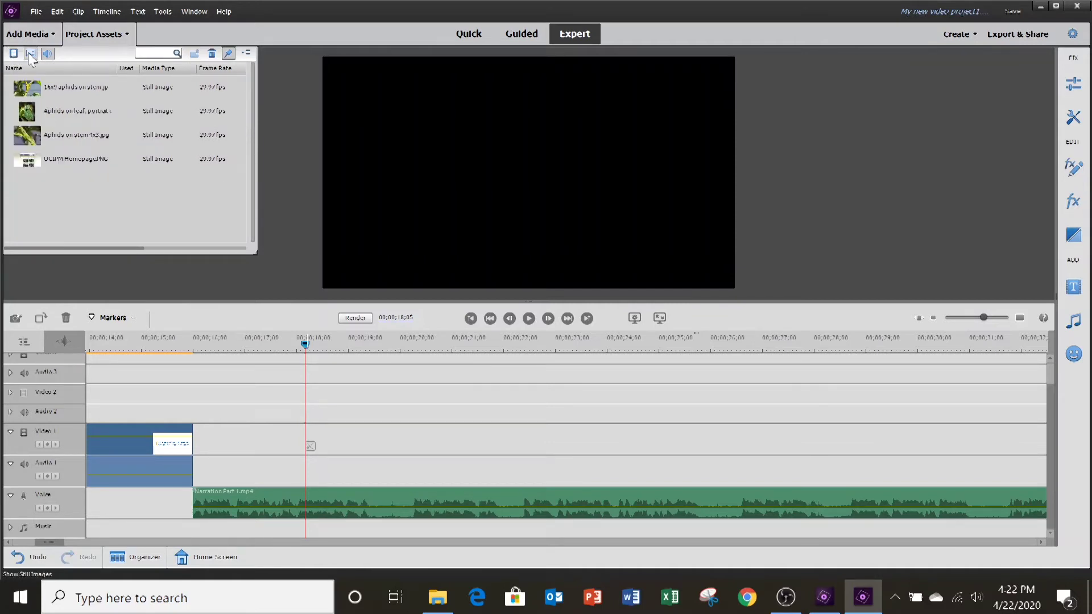
{"action": "left_click", "coordinate": [30, 53]}
{"action": "left_click", "coordinate": [30, 53]}
{"action": "left_click_drag", "start_coordinate": [22, 92], "coordinate": [192, 467]}
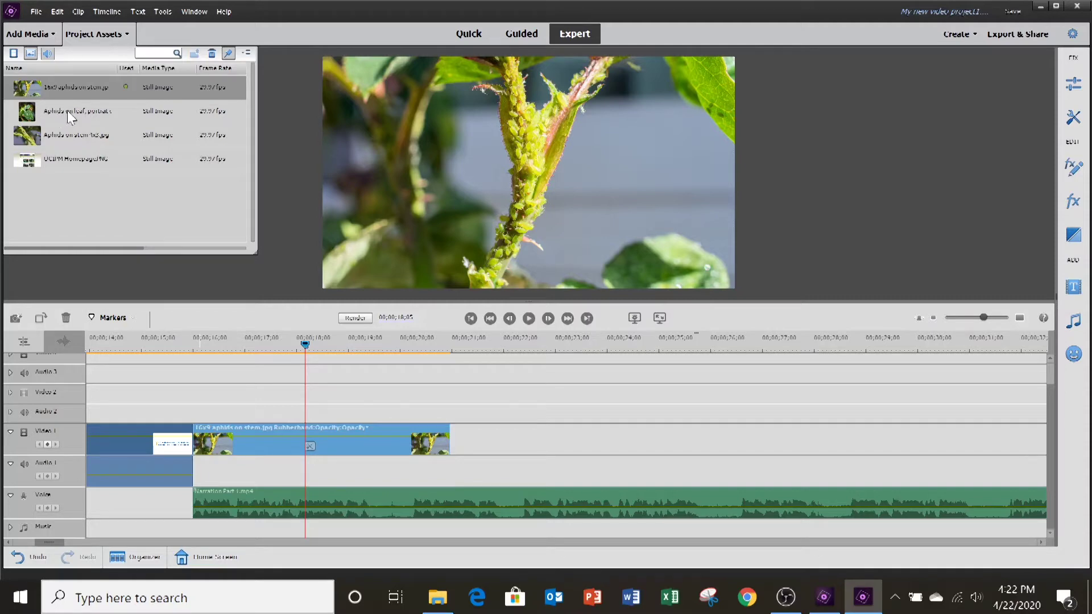
Step: Add the portrait-orientation aphids on leaf photo directly after the 16x9 stem photo and preview it from about 22 seconds
{"action": "left_click_drag", "start_coordinate": [64, 112], "coordinate": [454, 475]}
{"action": "left_click", "coordinate": [512, 340]}
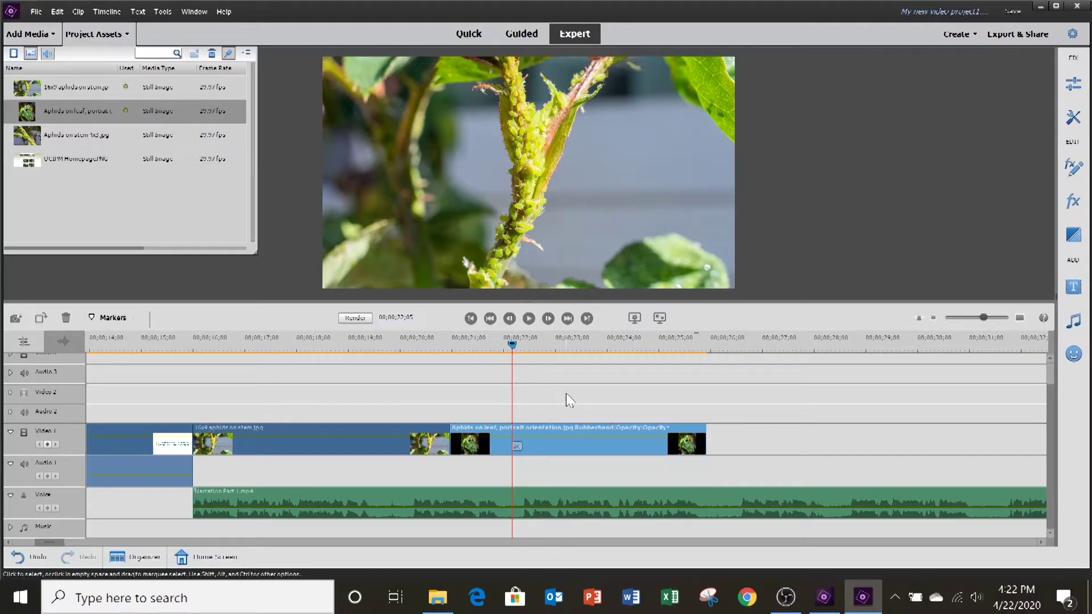
{"action": "left_click", "coordinate": [529, 318]}
{"action": "left_click", "coordinate": [529, 319]}
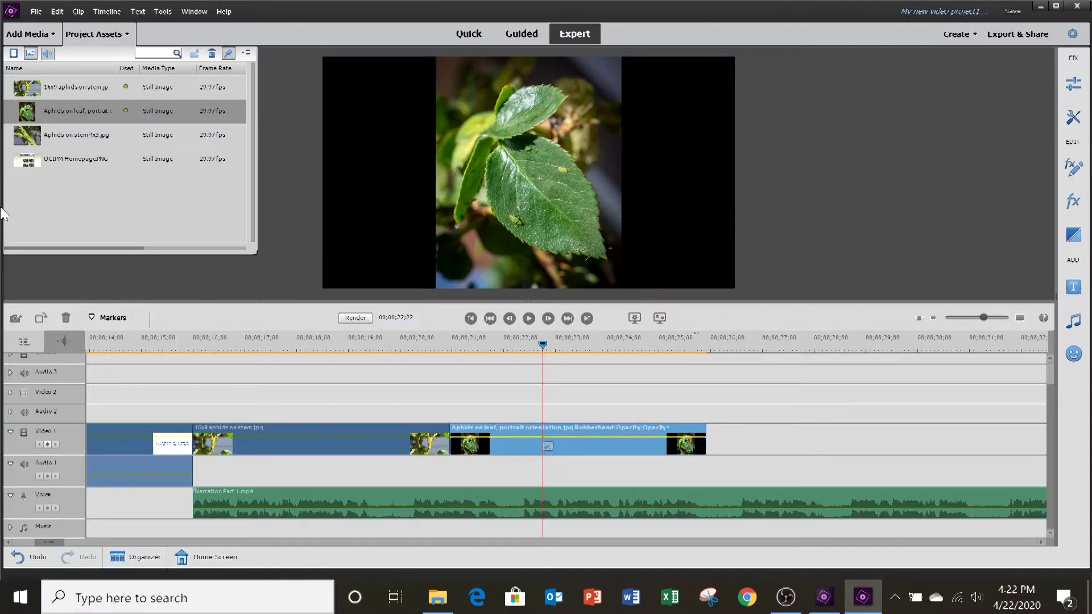
Step: Add Aphids on stem 4x3.jpg directly after the leaf photo and play the sequence through to about 28 seconds
{"action": "left_click_drag", "start_coordinate": [25, 142], "coordinate": [712, 453]}
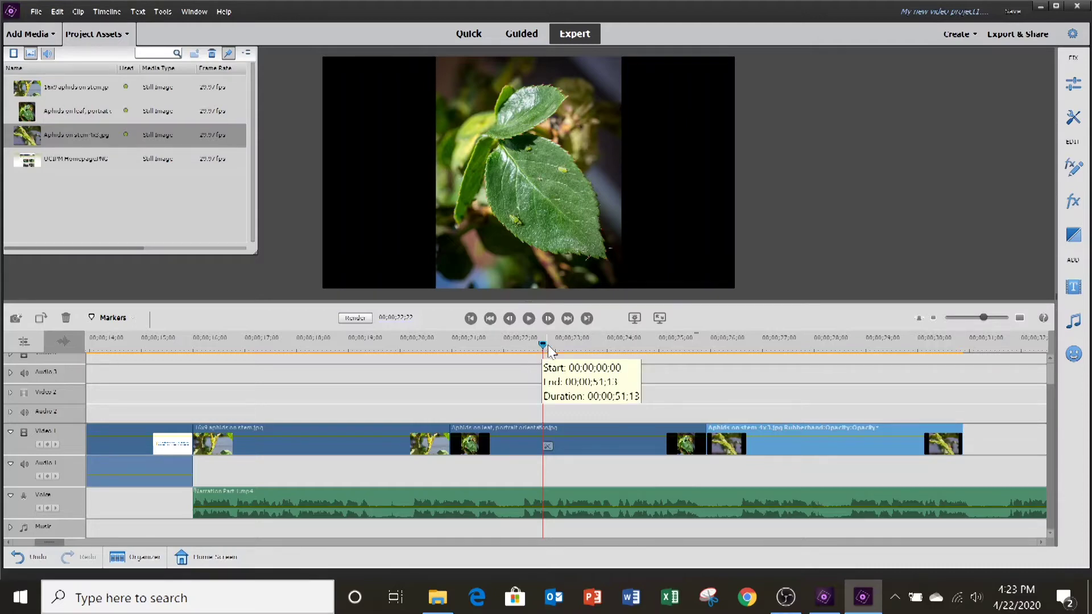
{"action": "left_click_drag", "start_coordinate": [543, 348], "coordinate": [547, 347]}
{"action": "left_click", "coordinate": [528, 319]}
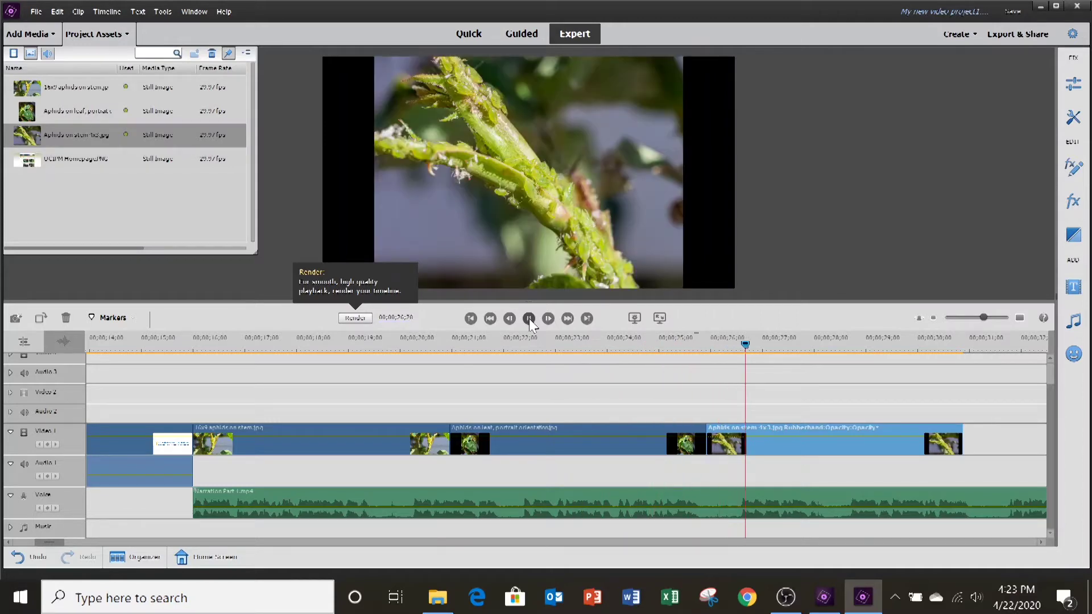
{"action": "left_click", "coordinate": [529, 319]}
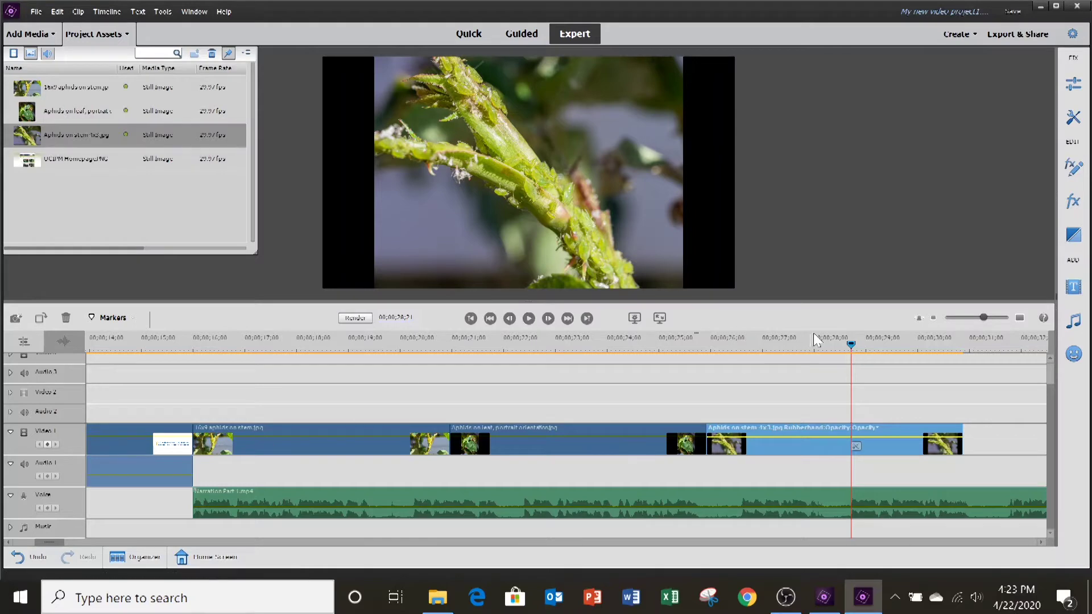
Step: Play from the start of the leaf photo and split only the narration audio on the Voice track at 00;00;22;07
{"action": "left_click_drag", "start_coordinate": [852, 340], "coordinate": [454, 366]}
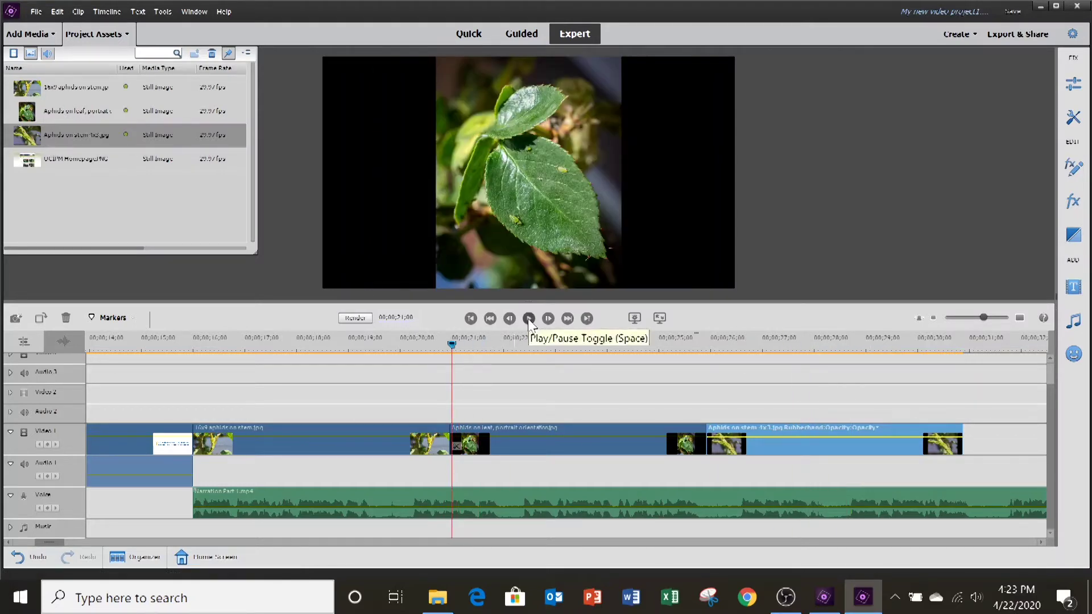
{"action": "left_click", "coordinate": [528, 320]}
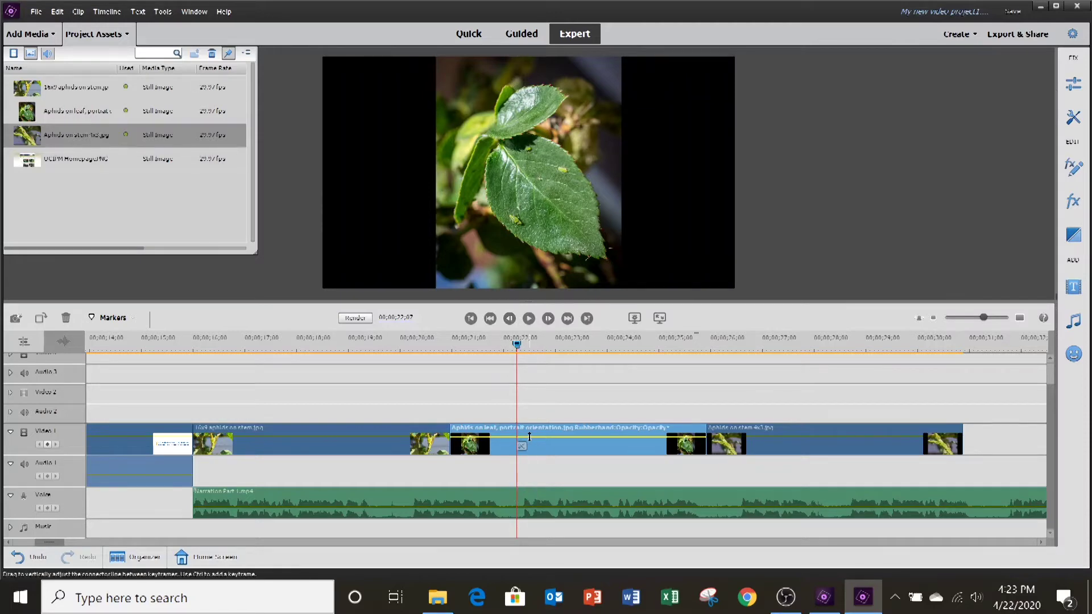
{"action": "left_click", "coordinate": [558, 498]}
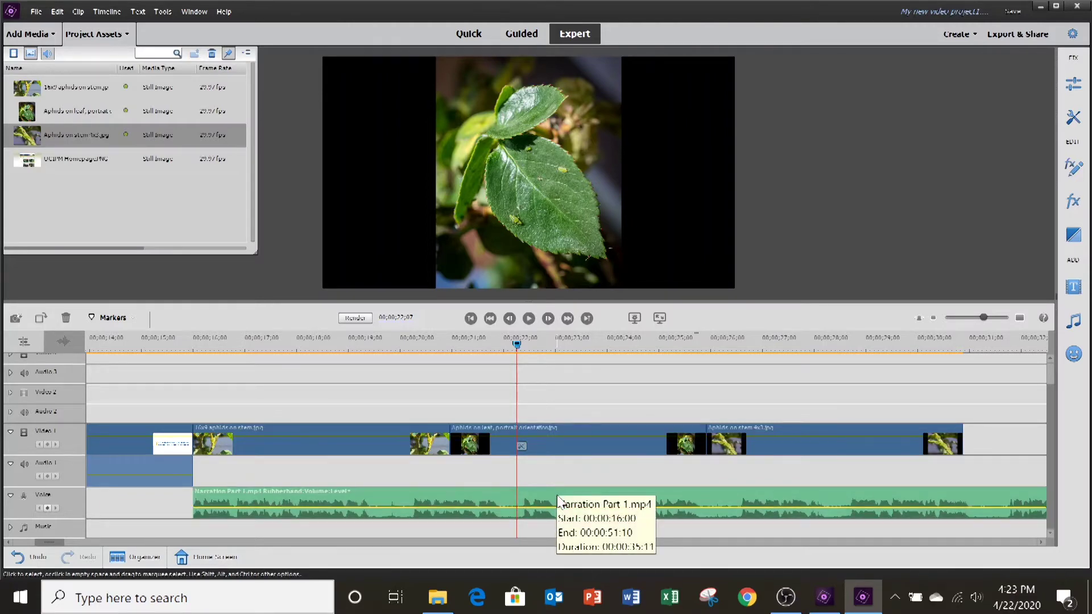
{"action": "left_click", "coordinate": [522, 447]}
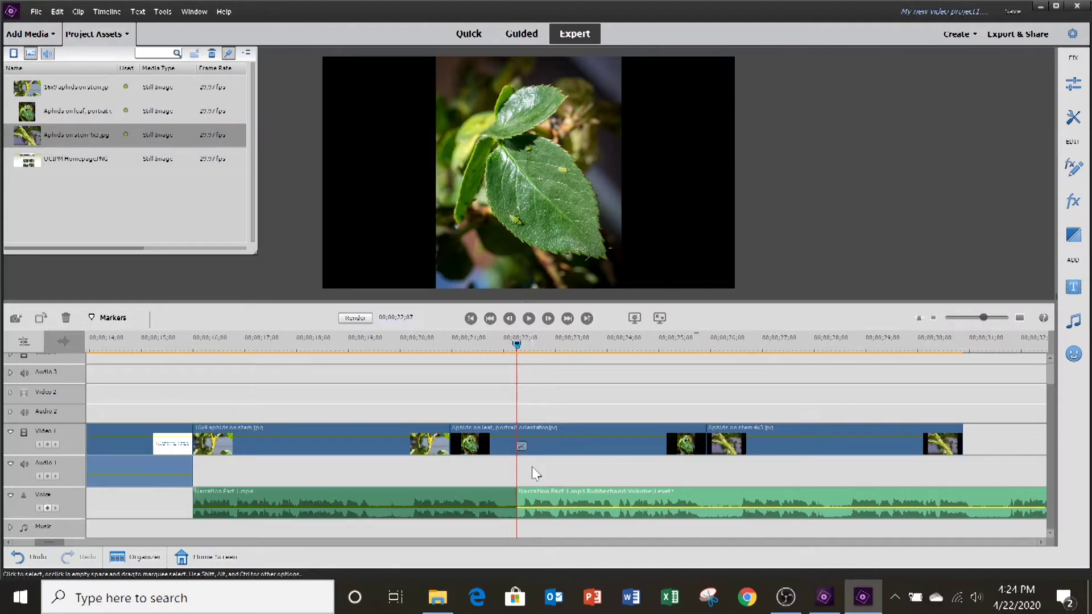
Step: Move the second part of the split narration later on the Voice track so it starts at about 27 seconds
{"action": "left_click_drag", "start_coordinate": [562, 493], "coordinate": [844, 504]}
{"action": "left_click_drag", "start_coordinate": [42, 544], "coordinate": [58, 541]}
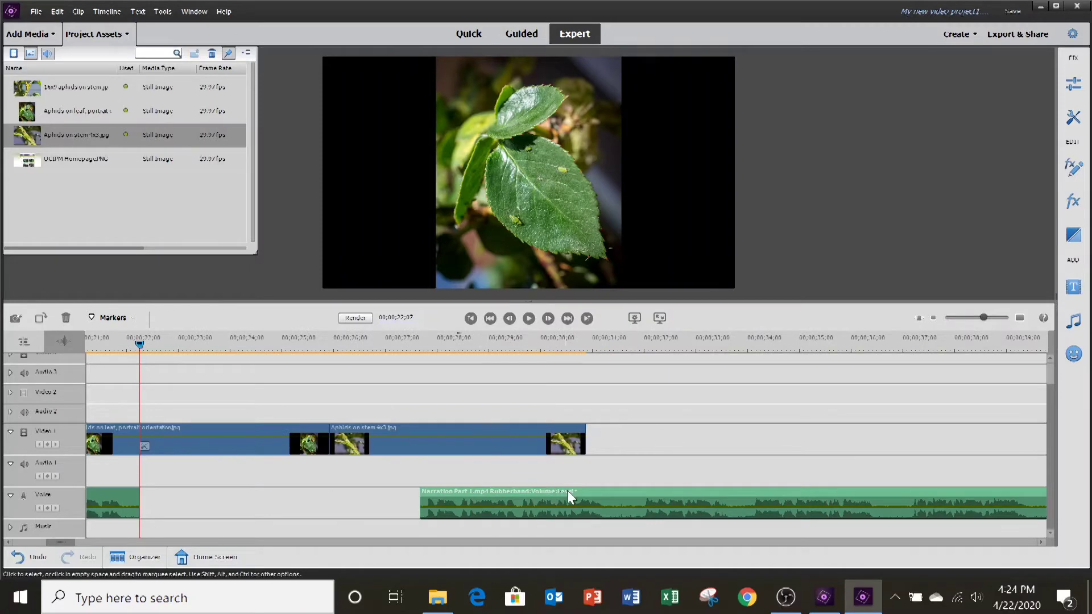
{"action": "left_click_drag", "start_coordinate": [609, 501], "coordinate": [585, 500]}
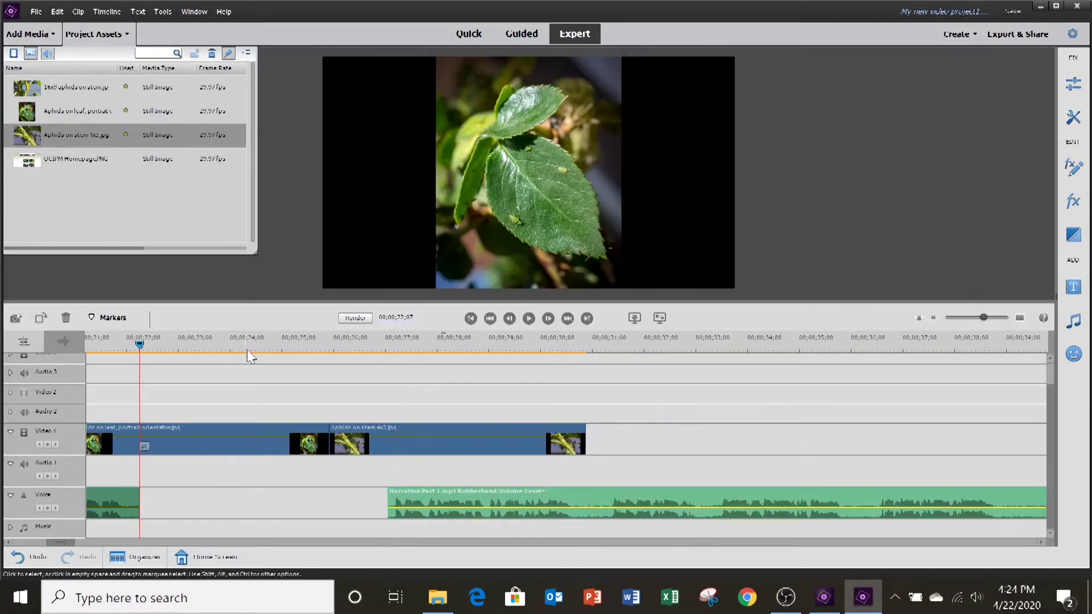
Step: Play the 4x3 stem photo with the moved narration and shift that narration slightly earlier, to start at about 26.5 seconds
{"action": "left_click", "coordinate": [348, 357]}
{"action": "left_click", "coordinate": [530, 319]}
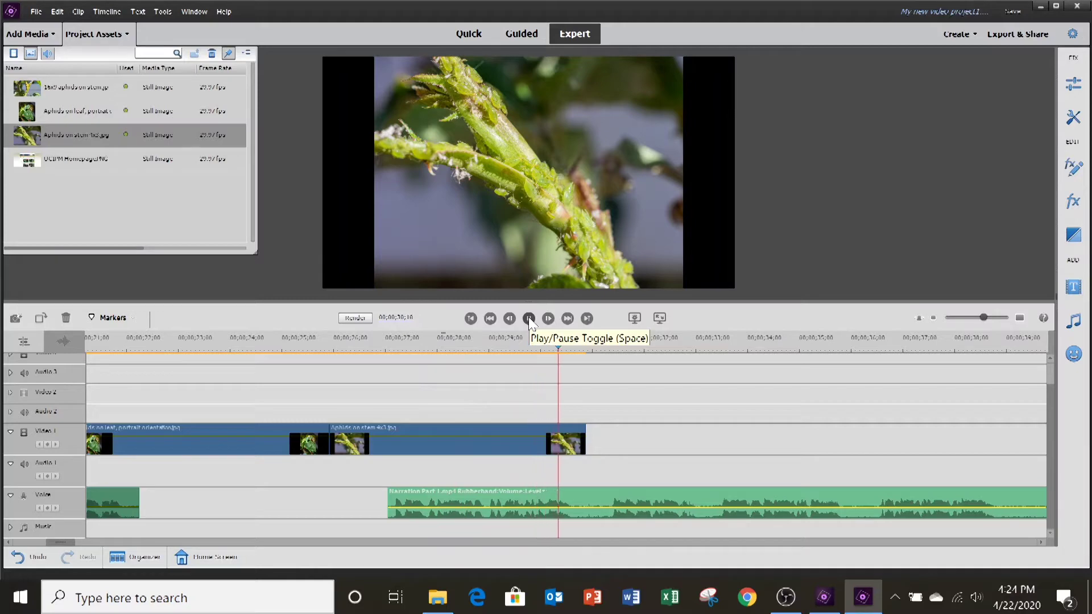
{"action": "left_click", "coordinate": [528, 318]}
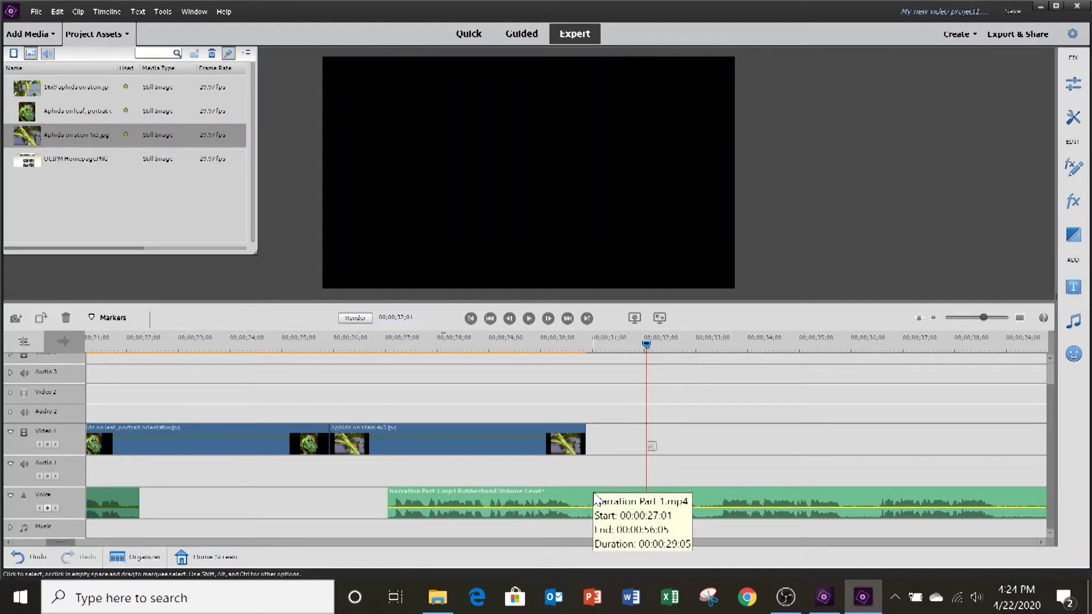
{"action": "left_click_drag", "start_coordinate": [586, 497], "coordinate": [561, 496]}
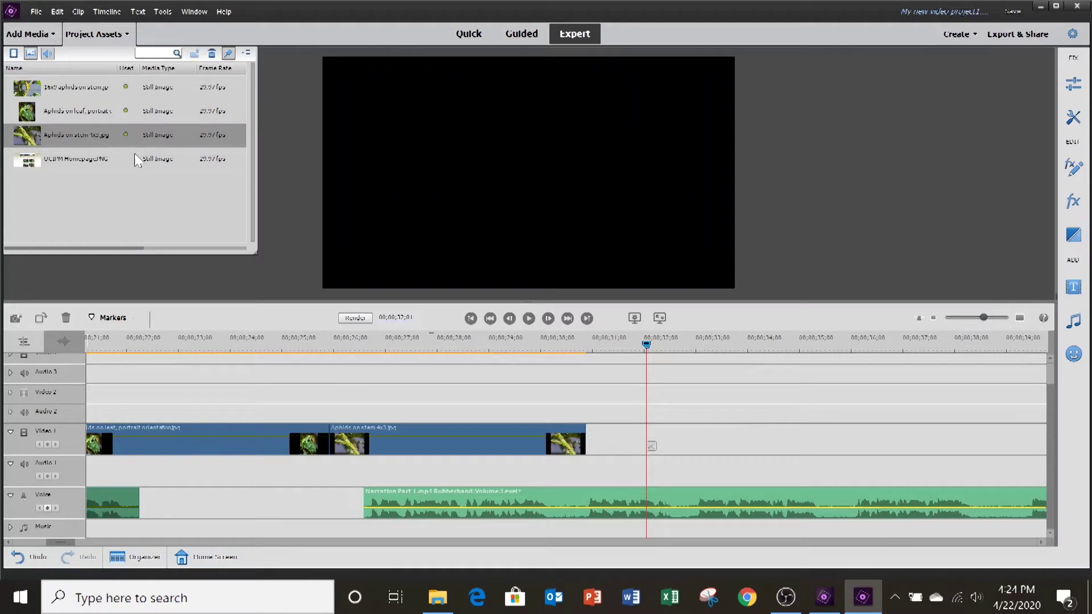
Step: Filter the project assets to videos and add Connecting Hose.MOV directly after the 4x3 stem photo on Video 1
{"action": "left_click", "coordinate": [29, 57]}
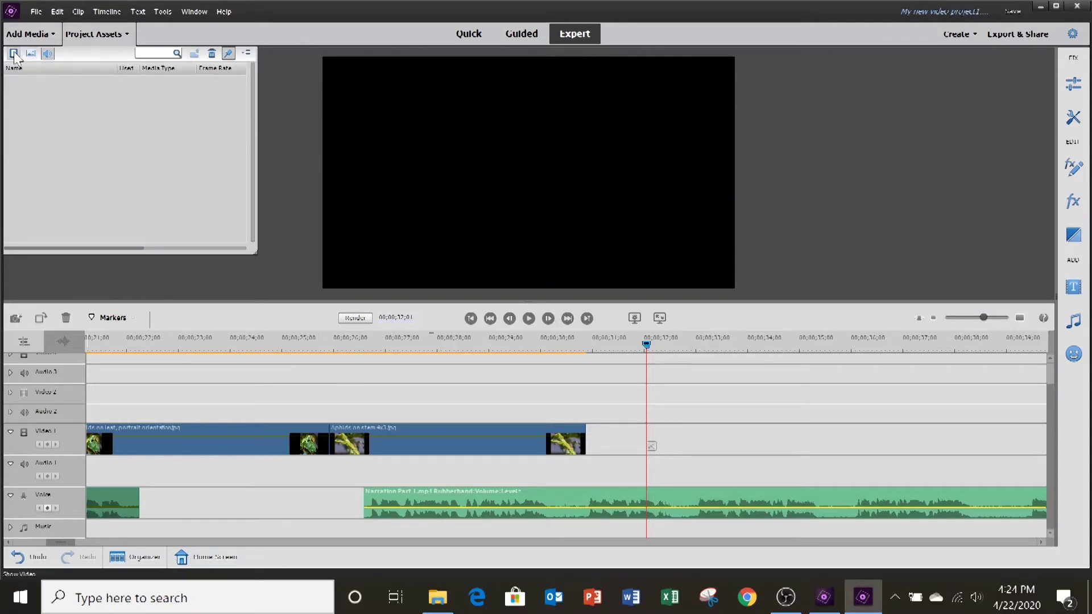
{"action": "left_click", "coordinate": [13, 53]}
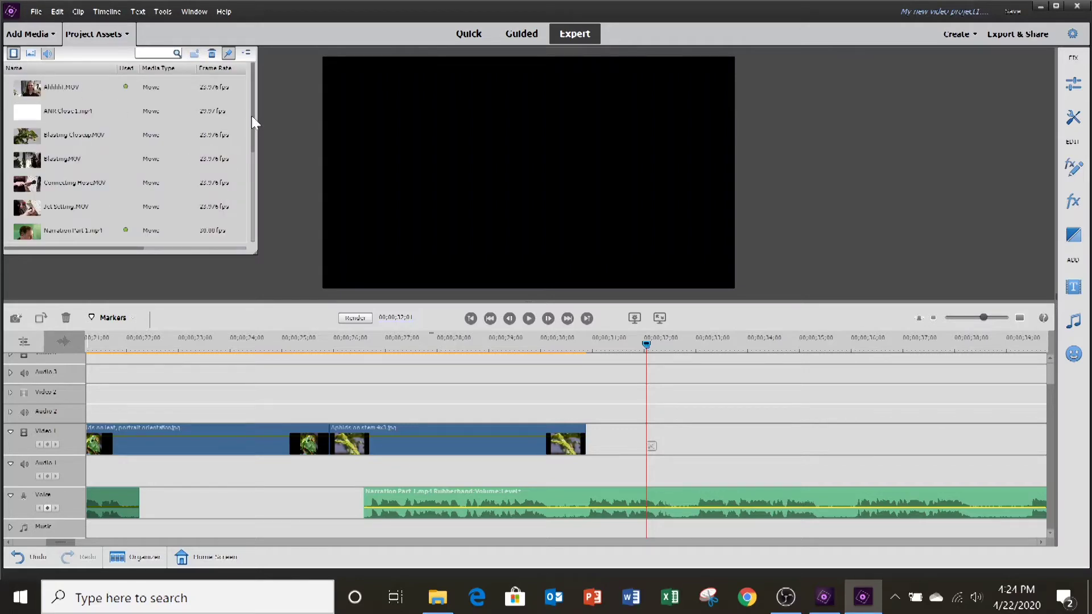
{"action": "left_click_drag", "start_coordinate": [250, 118], "coordinate": [594, 449]}
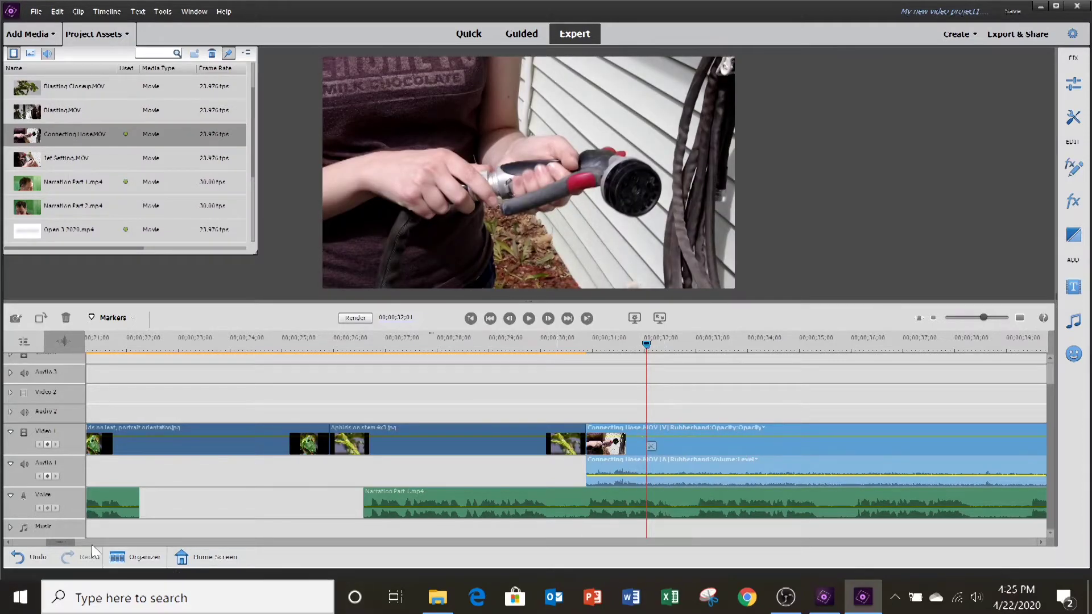
Step: Play through Connecting Hose.MOV with the narration and split only the Voice-track narration at 00;00;38;18
{"action": "left_click_drag", "start_coordinate": [68, 541], "coordinate": [71, 541]}
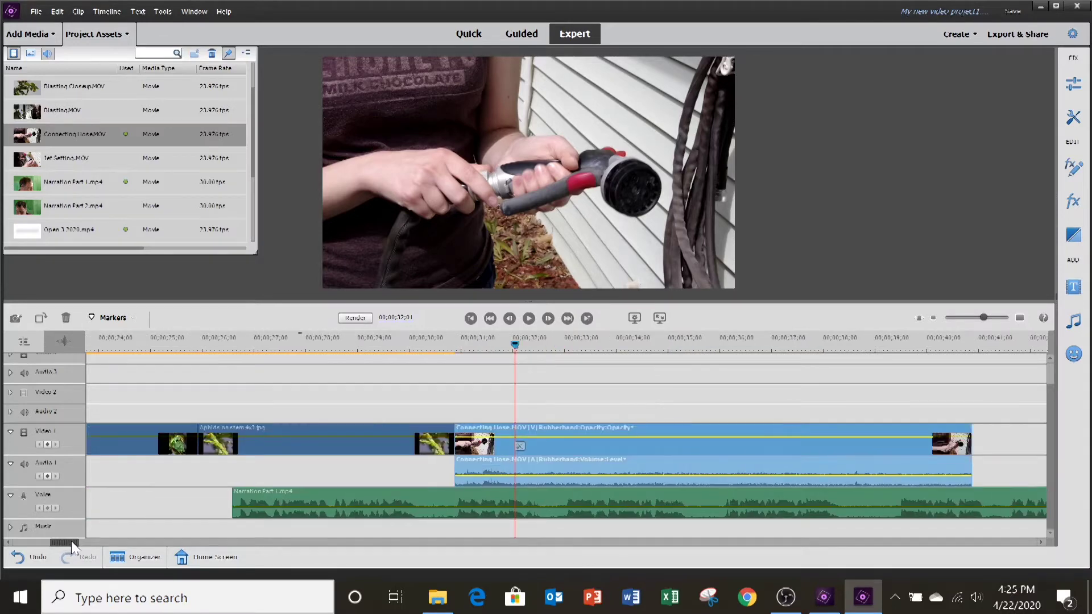
{"action": "left_click_drag", "start_coordinate": [70, 541], "coordinate": [74, 541]}
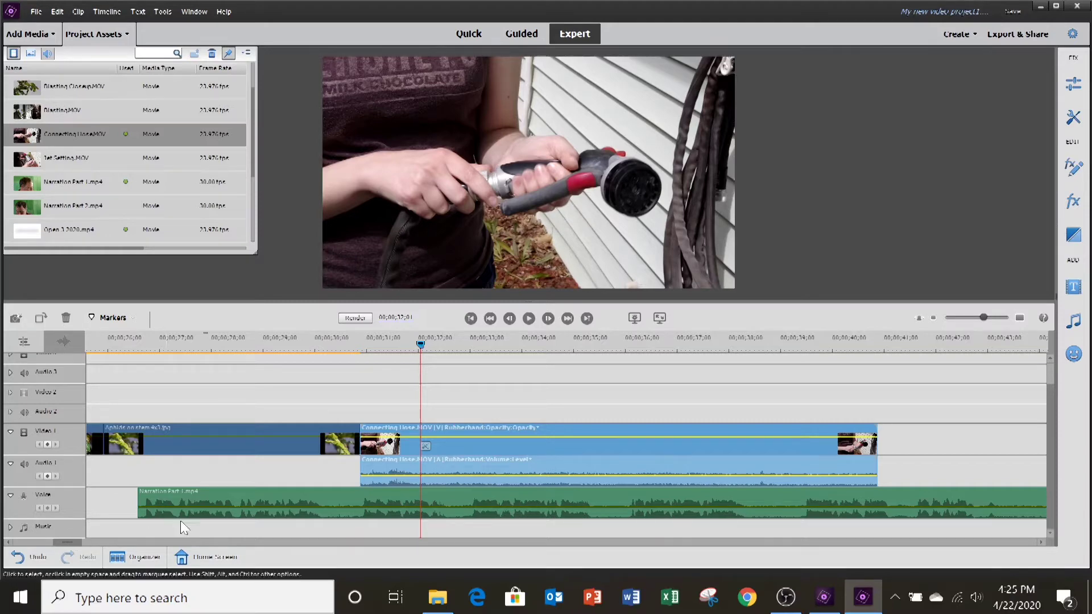
{"action": "left_click", "coordinate": [528, 318]}
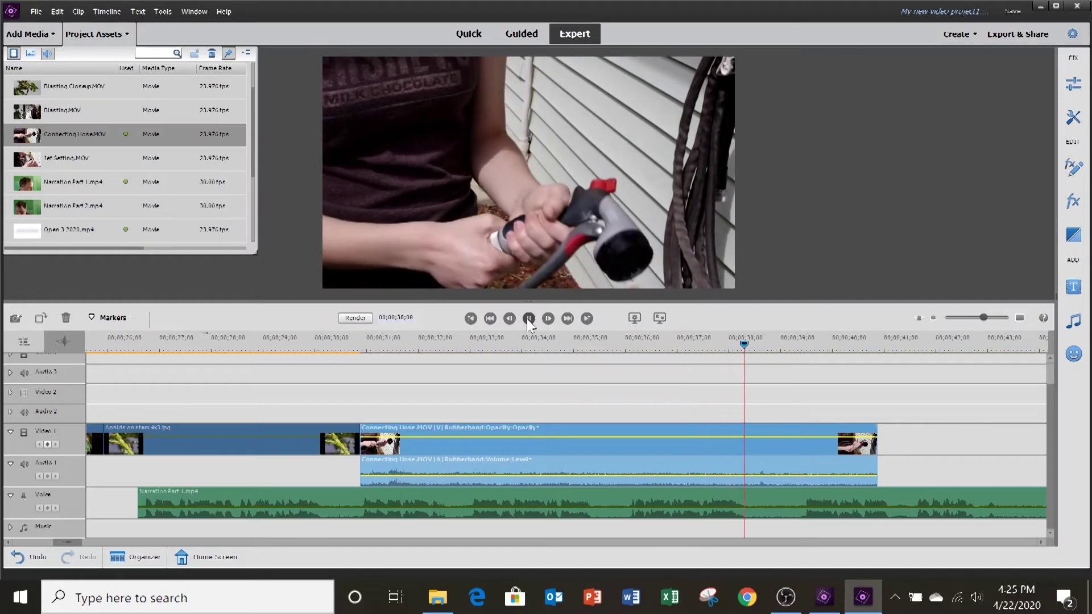
{"action": "left_click", "coordinate": [528, 319]}
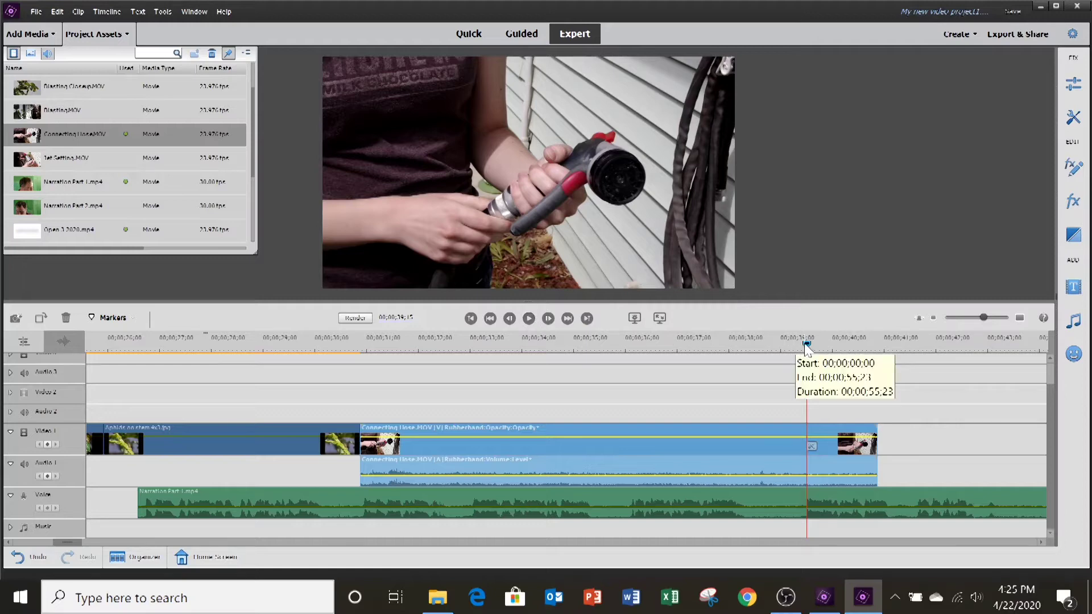
{"action": "left_click_drag", "start_coordinate": [805, 347], "coordinate": [749, 357]}
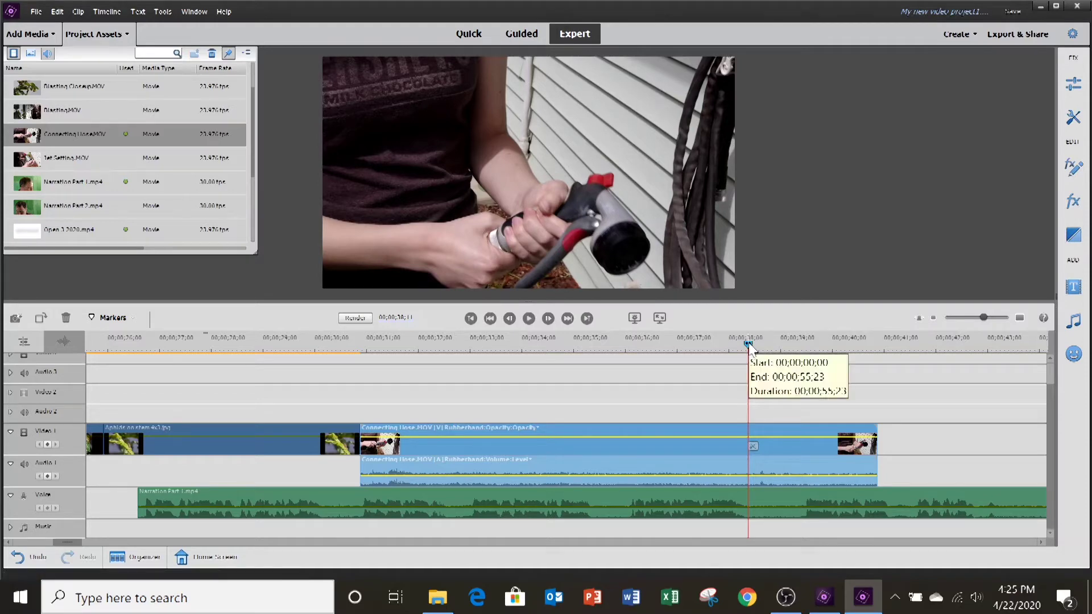
{"action": "left_click_drag", "start_coordinate": [749, 343], "coordinate": [663, 353]}
{"action": "left_click", "coordinate": [524, 318]}
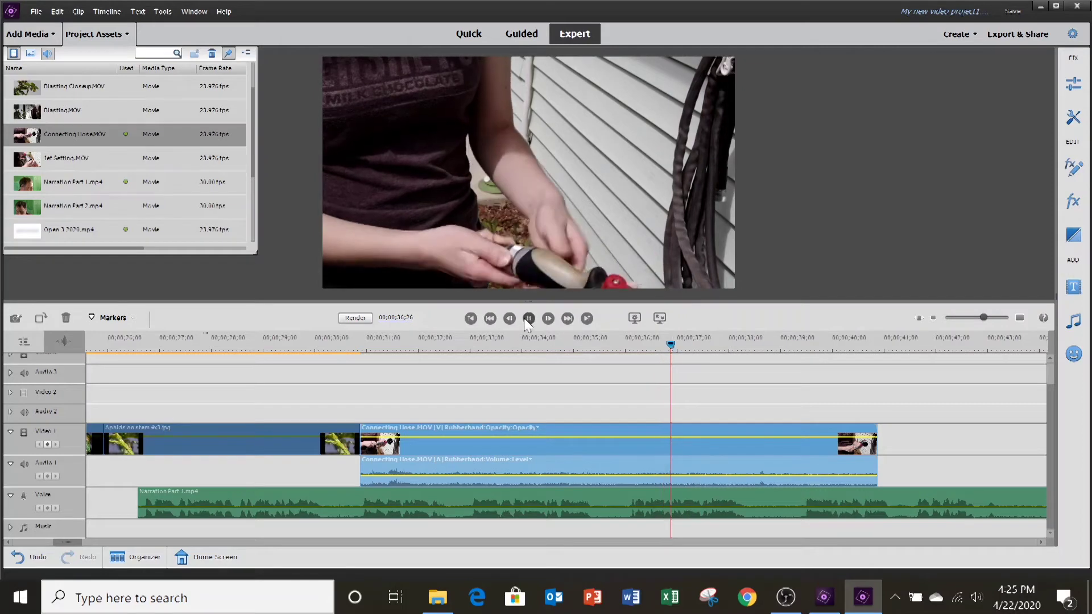
{"action": "left_click", "coordinate": [529, 320]}
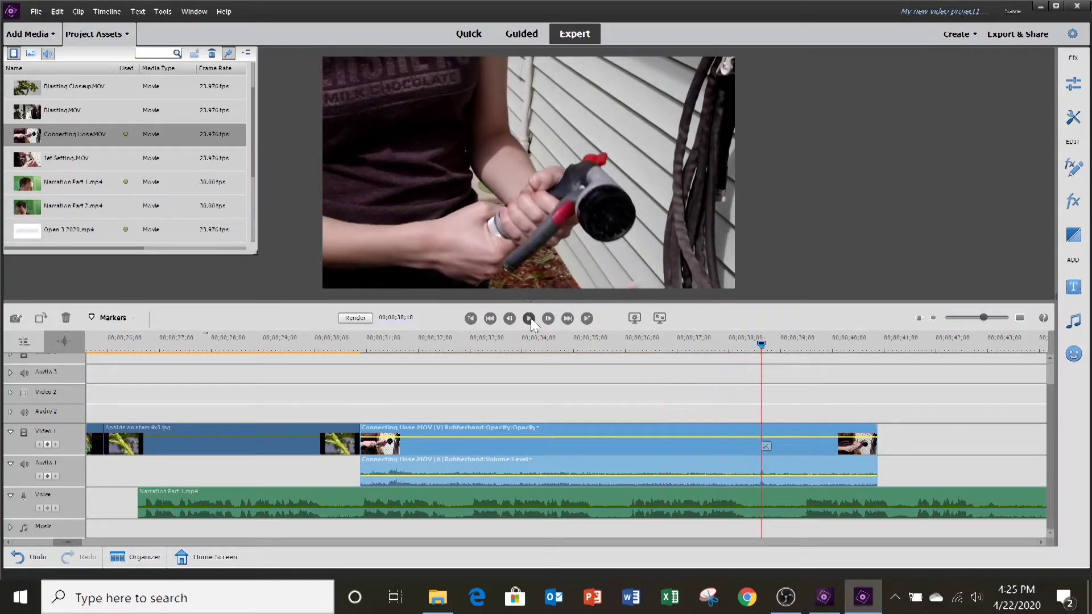
{"action": "left_click", "coordinate": [772, 495]}
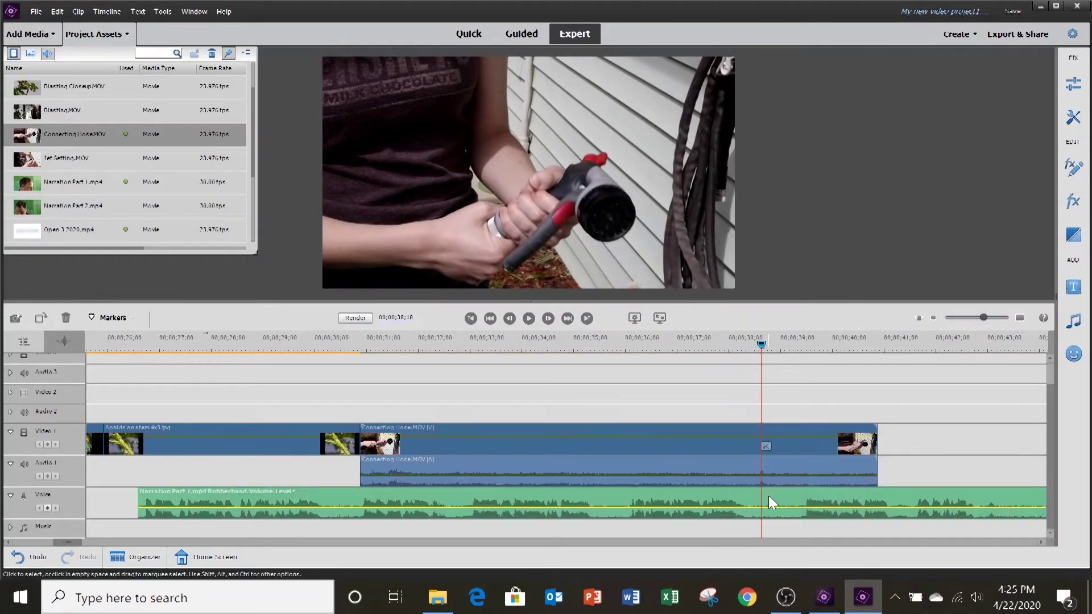
{"action": "left_click", "coordinate": [767, 446]}
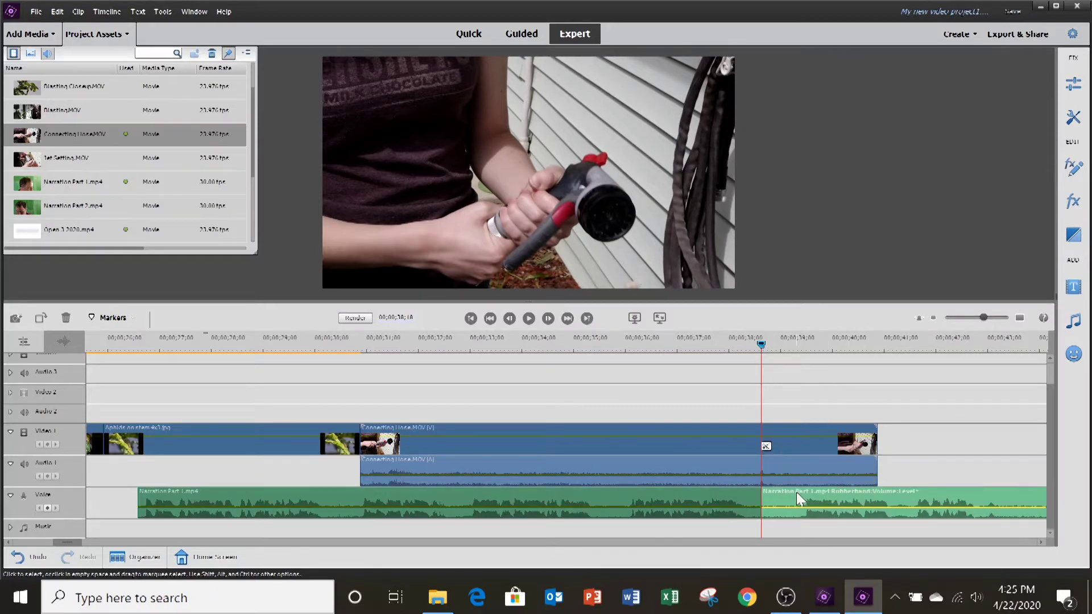
Step: Trim the end of Connecting Hose.MOV to the narration split and move the narration after the split later, to start at about 39 seconds
{"action": "left_click", "coordinate": [876, 449]}
{"action": "left_click_drag", "start_coordinate": [877, 448], "coordinate": [763, 454]}
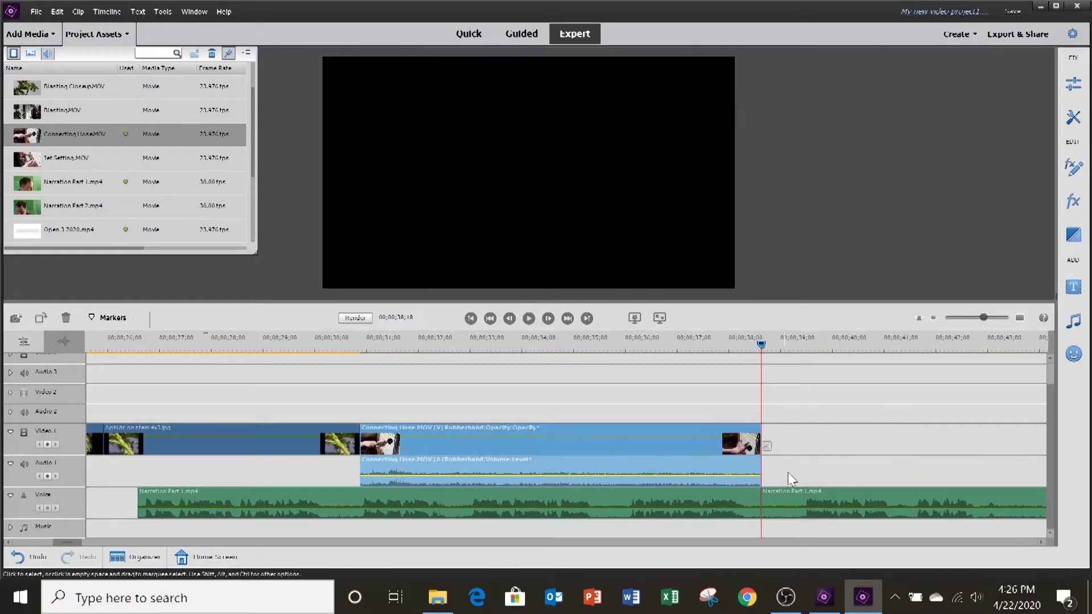
{"action": "left_click", "coordinate": [779, 503]}
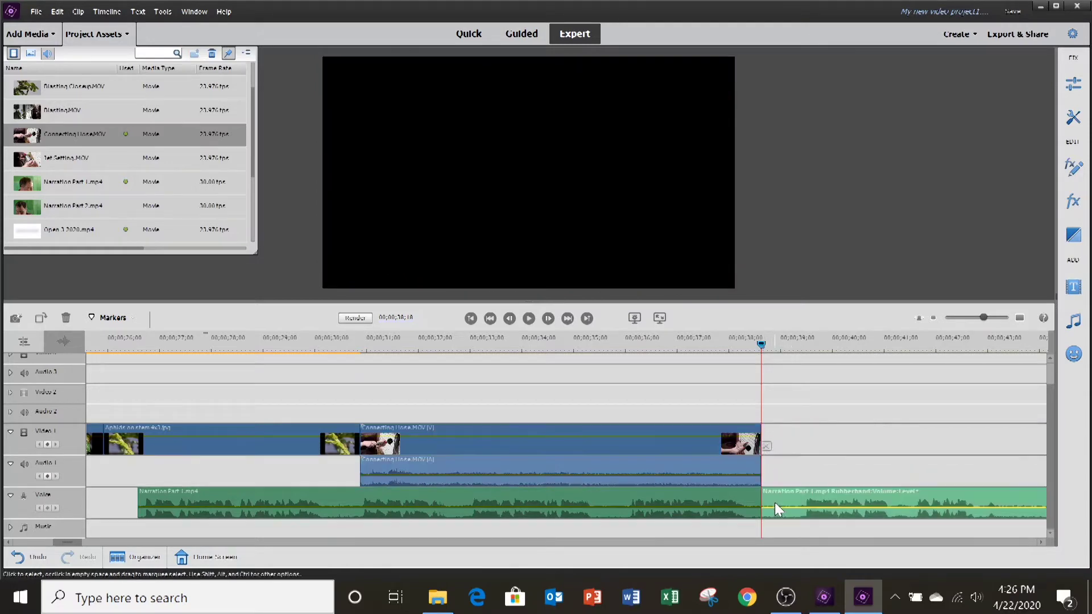
{"action": "left_click_drag", "start_coordinate": [762, 500], "coordinate": [797, 494]}
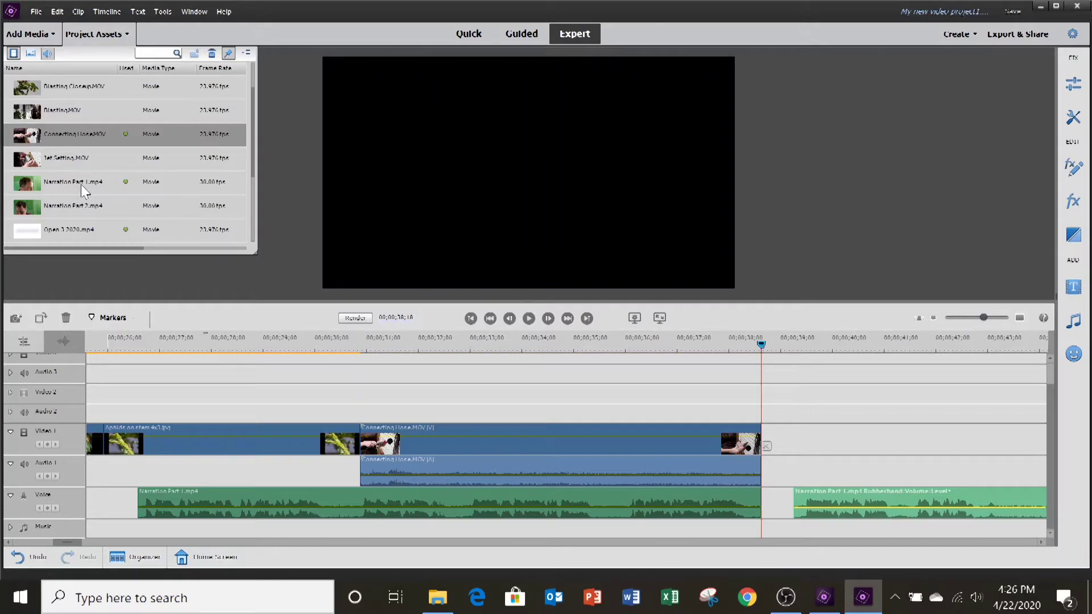
Step: Find Water On.MOV in the project assets and add it directly after Connecting Hose.MOV on Video 1
{"action": "scroll", "coordinate": [81, 186], "scroll_direction": "down", "scroll_amount": 4}
{"action": "scroll", "coordinate": [81, 190], "scroll_direction": "down", "scroll_amount": 1}
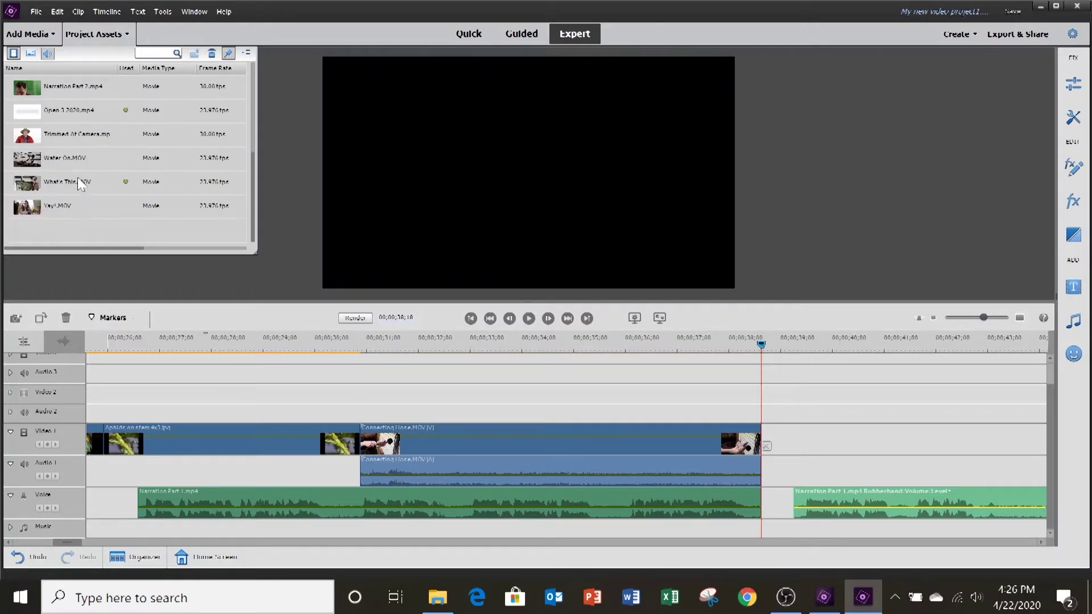
{"action": "left_click_drag", "start_coordinate": [26, 164], "coordinate": [764, 442]}
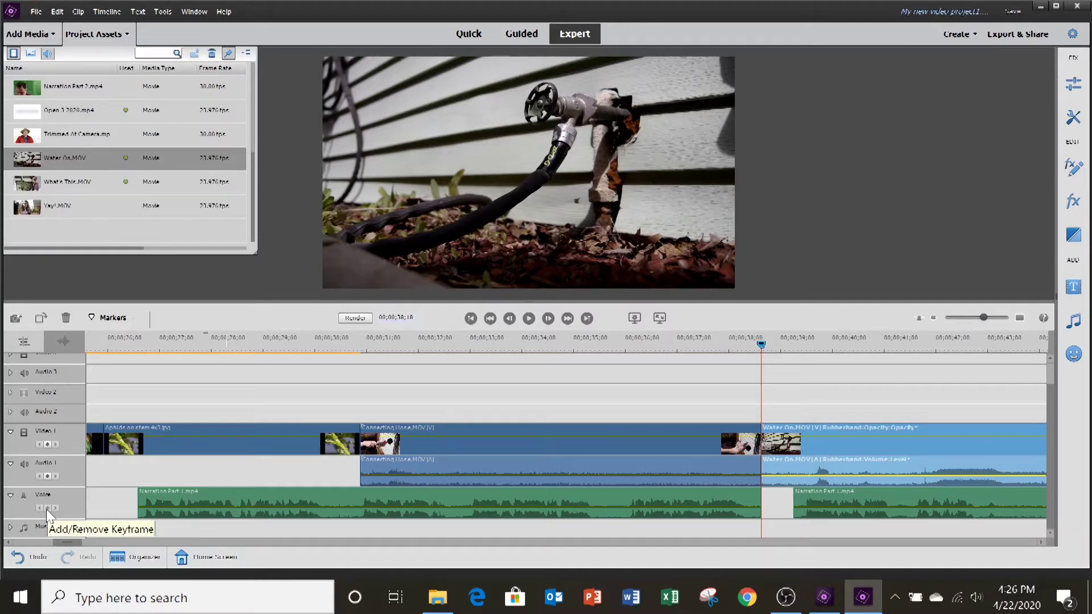
Step: With the Voice track muted, play Water On.MOV and ripple-trim its beginning up to the frame at 00;00;41;08
{"action": "left_click", "coordinate": [21, 496]}
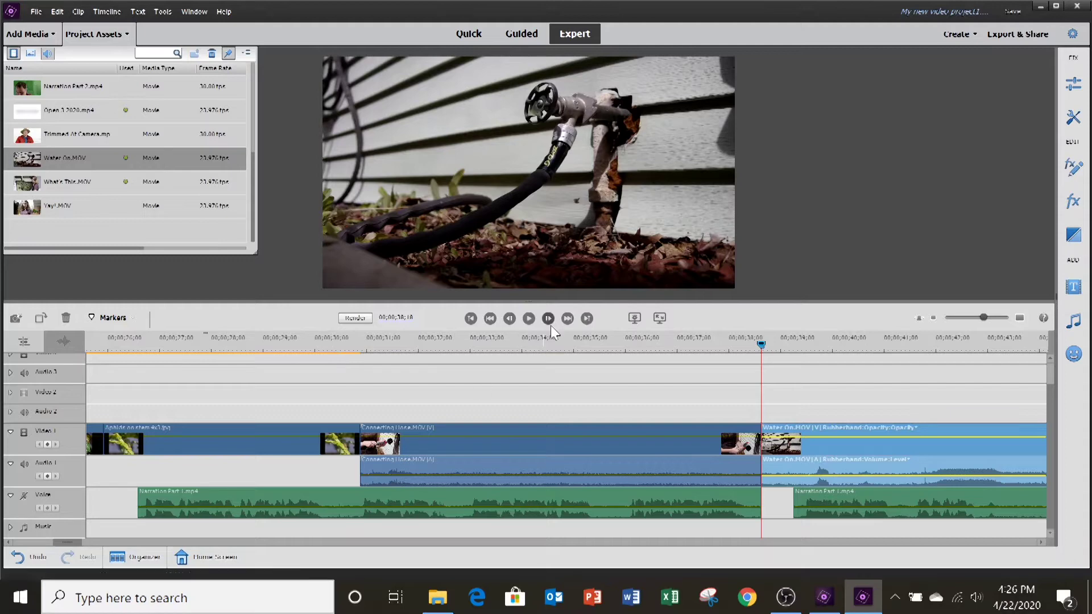
{"action": "left_click", "coordinate": [525, 319]}
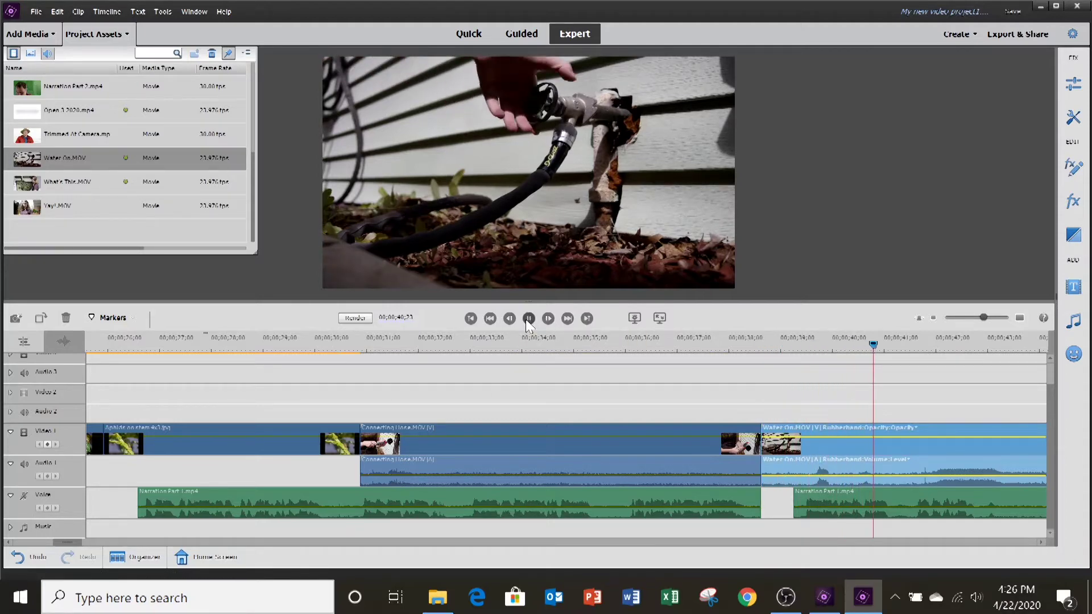
{"action": "left_click", "coordinate": [526, 319]}
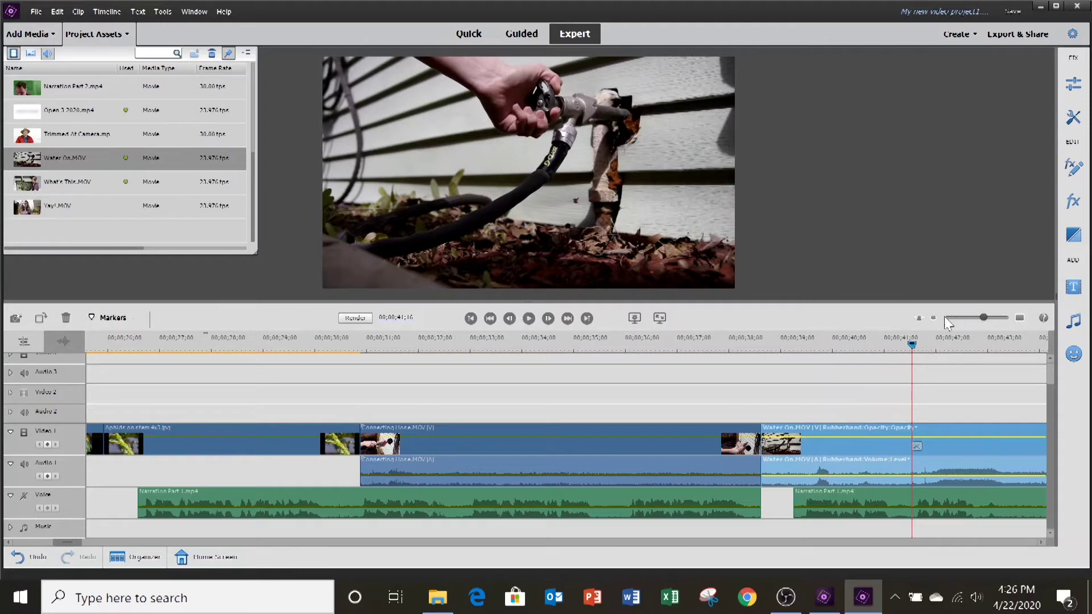
{"action": "left_click_drag", "start_coordinate": [909, 345], "coordinate": [846, 345]}
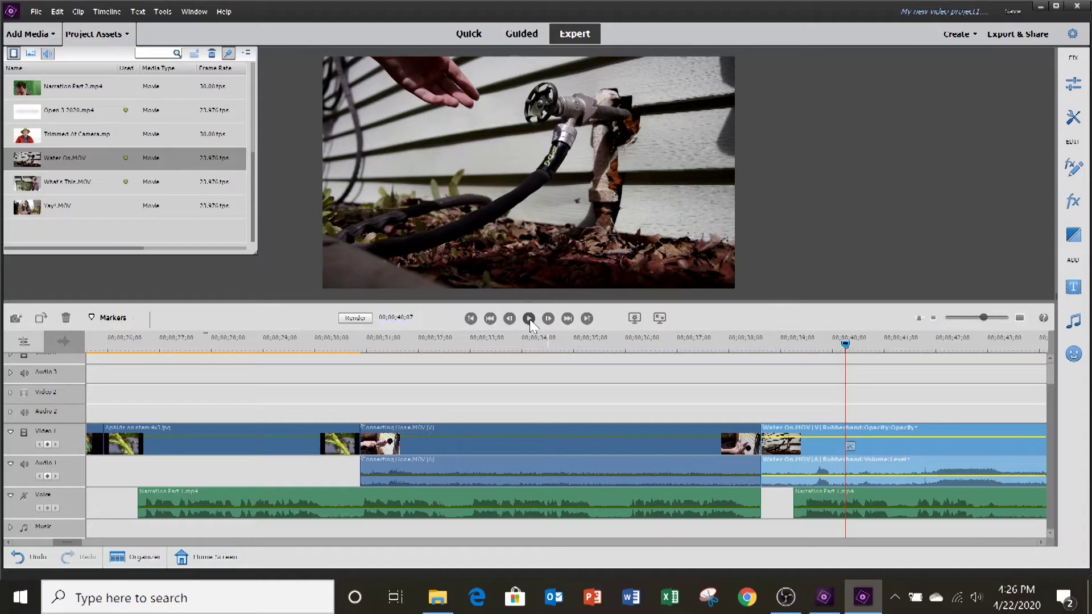
{"action": "left_click", "coordinate": [528, 319]}
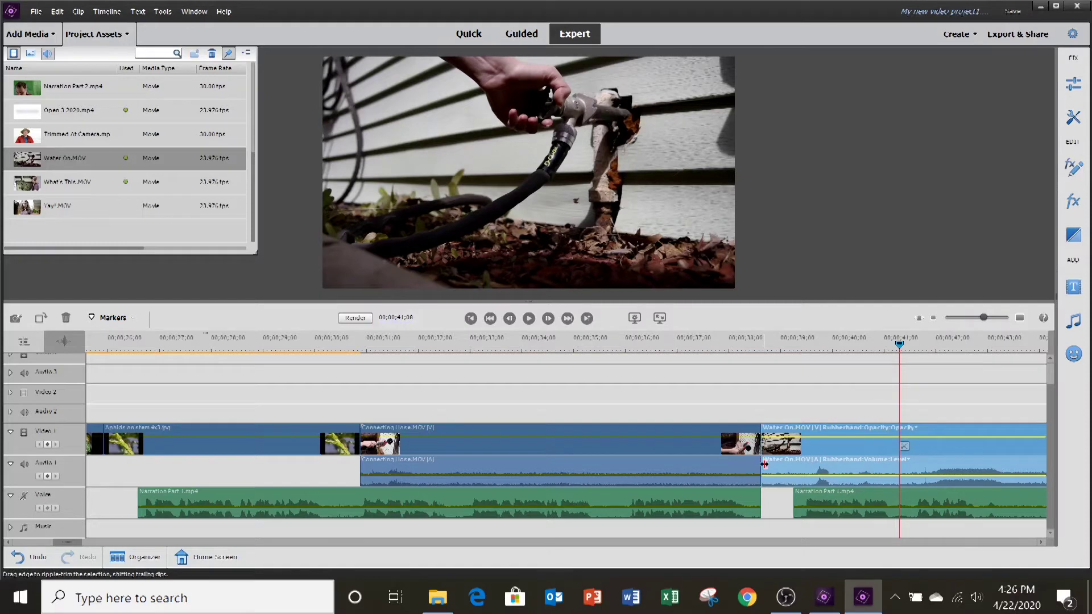
{"action": "left_click_drag", "start_coordinate": [764, 466], "coordinate": [899, 462]}
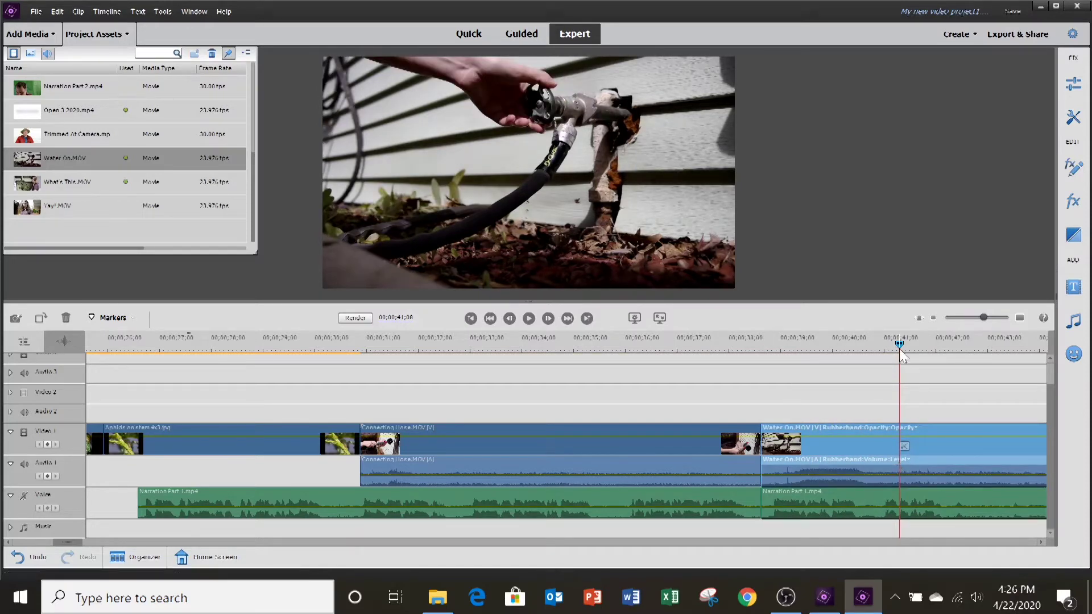
Step: Move the narration under Water On.MOV later on the Voice track so it starts at about 44 seconds
{"action": "left_click_drag", "start_coordinate": [895, 343], "coordinate": [756, 370]}
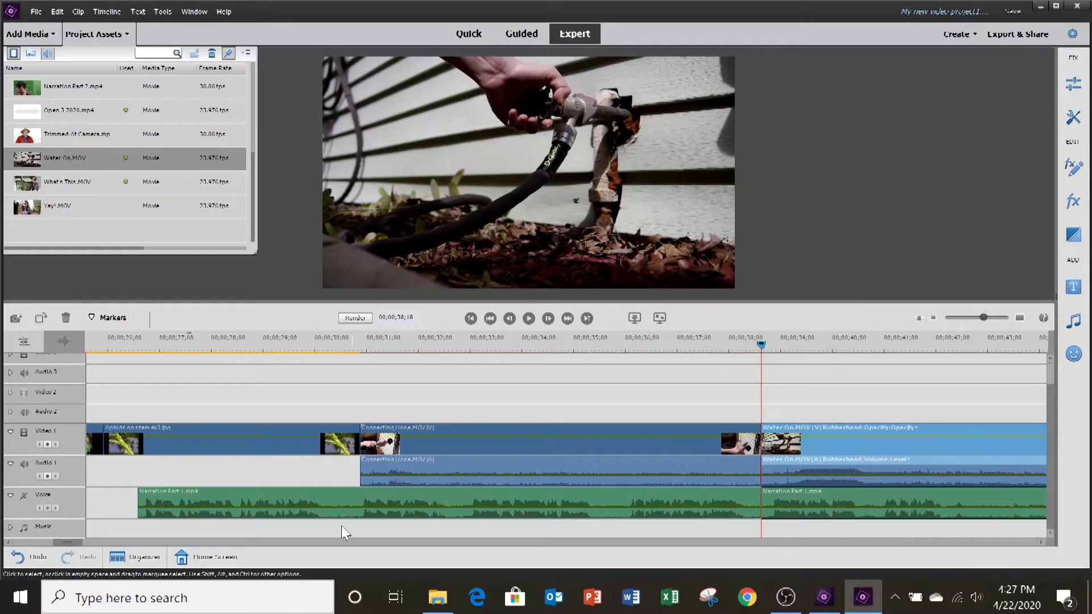
{"action": "left_click_drag", "start_coordinate": [53, 542], "coordinate": [70, 542]}
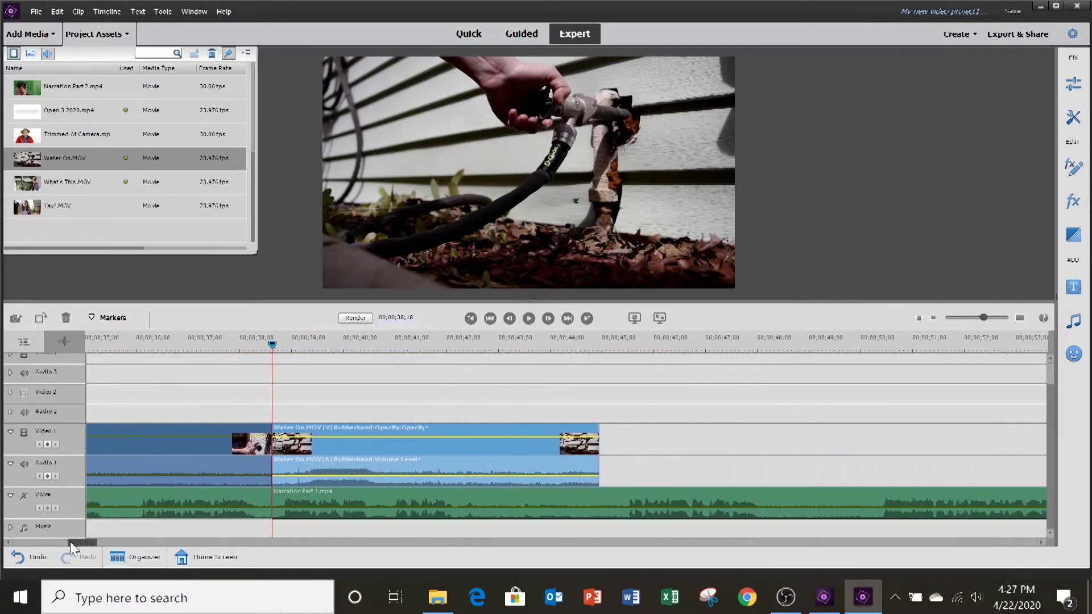
{"action": "left_click_drag", "start_coordinate": [539, 496], "coordinate": [824, 502]}
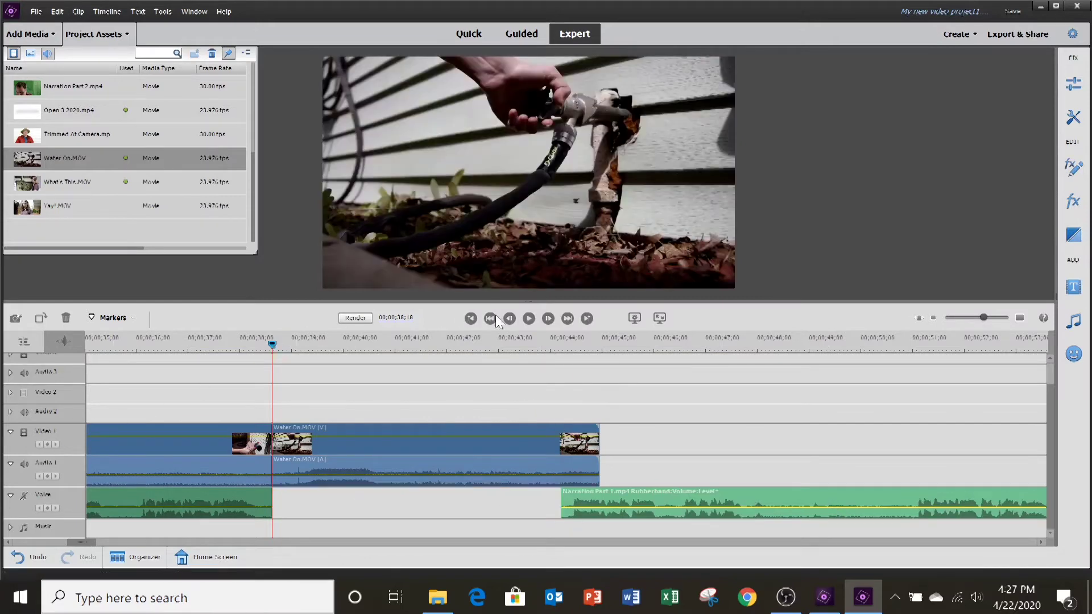
Step: Play from just before Water On.MOV and trim the end of that clip back to about 43.5 seconds
{"action": "left_click", "coordinate": [236, 349]}
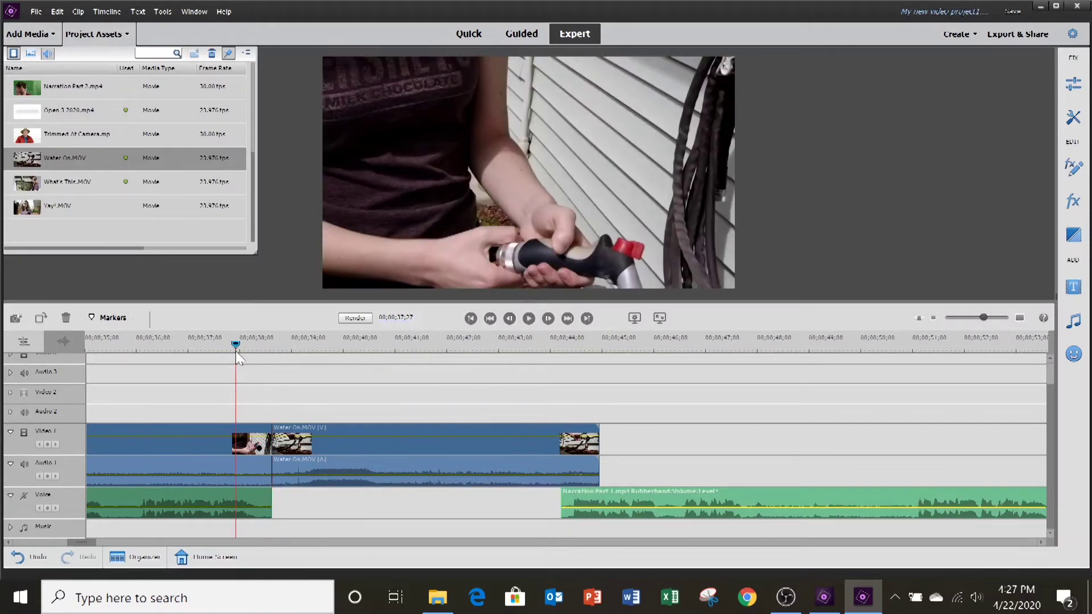
{"action": "left_click", "coordinate": [528, 318]}
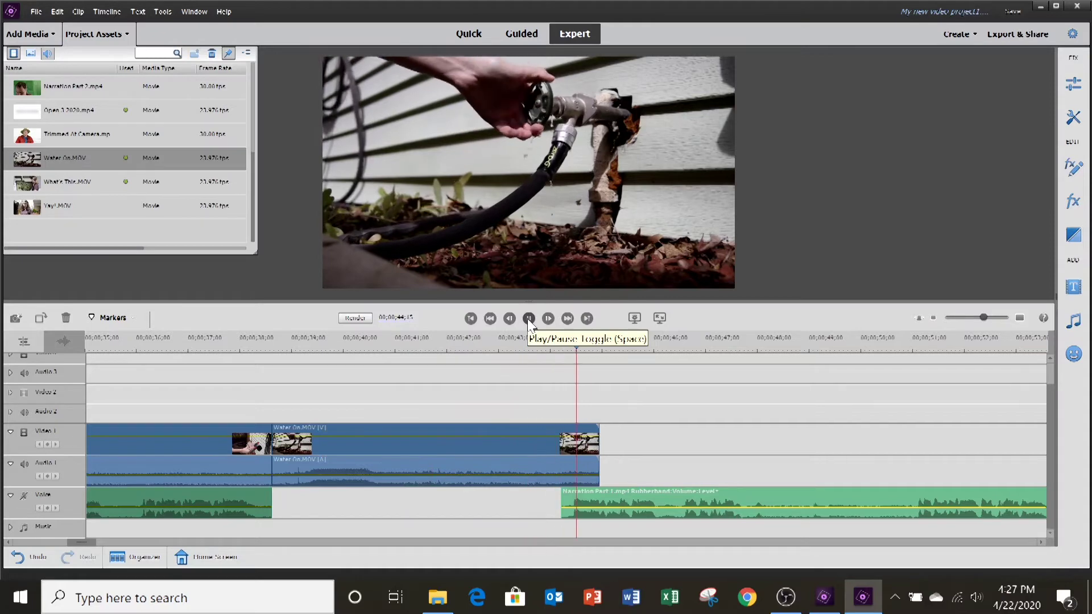
{"action": "left_click", "coordinate": [529, 318]}
{"action": "left_click_drag", "start_coordinate": [599, 444], "coordinate": [528, 445]}
Step: Shift the last narration part earlier, to start at about 41.5 seconds, and play it against Water On.MOV
{"action": "left_click_drag", "start_coordinate": [740, 500], "coordinate": [615, 508]}
{"action": "left_click_drag", "start_coordinate": [680, 493], "coordinate": [664, 493]}
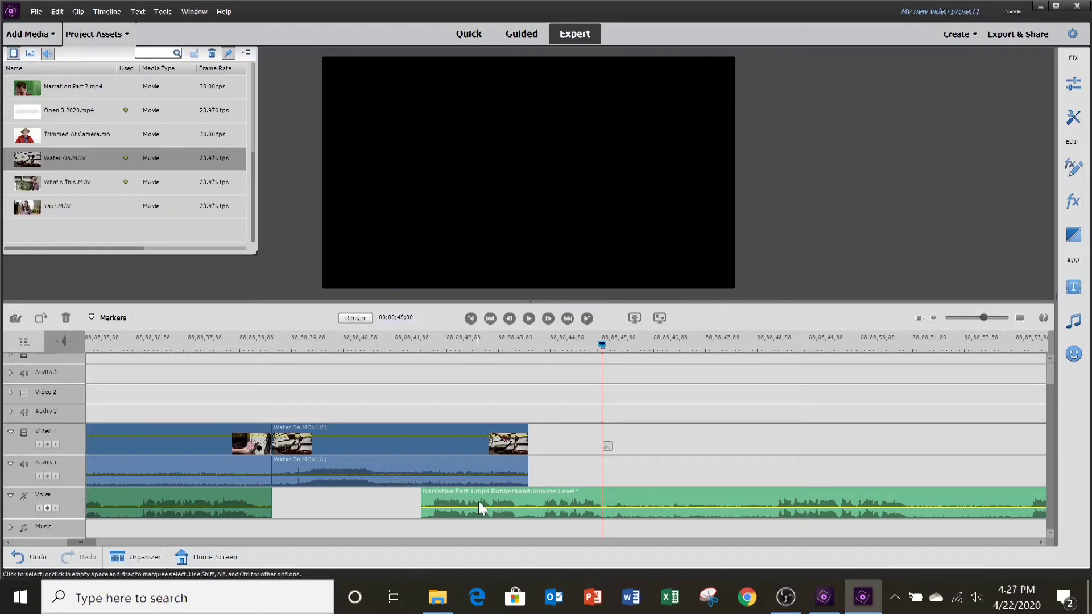
{"action": "left_click_drag", "start_coordinate": [599, 342], "coordinate": [374, 379]}
{"action": "left_click", "coordinate": [529, 319]}
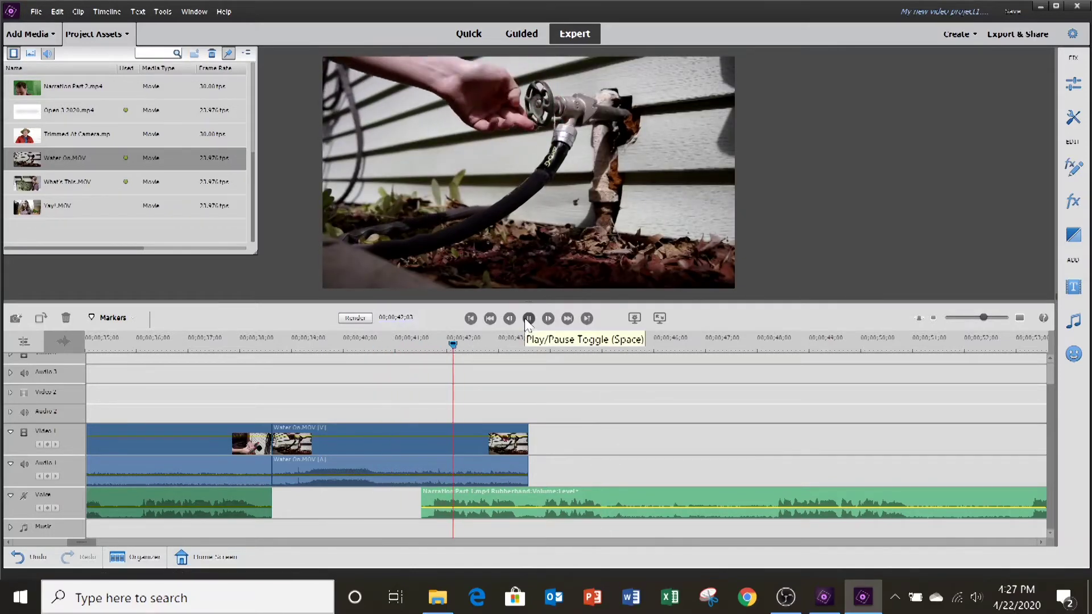
{"action": "left_click", "coordinate": [529, 319]}
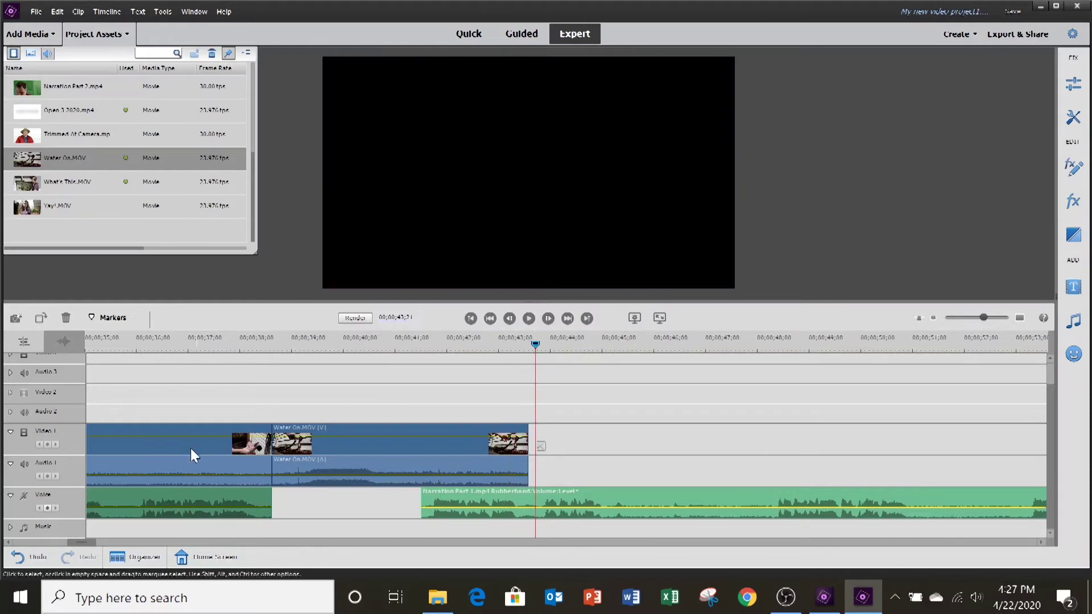
Step: Shift the last narration part later, checking with playback, until it starts exactly where Water On.MOV ends
{"action": "left_click_drag", "start_coordinate": [691, 502], "coordinate": [763, 497]}
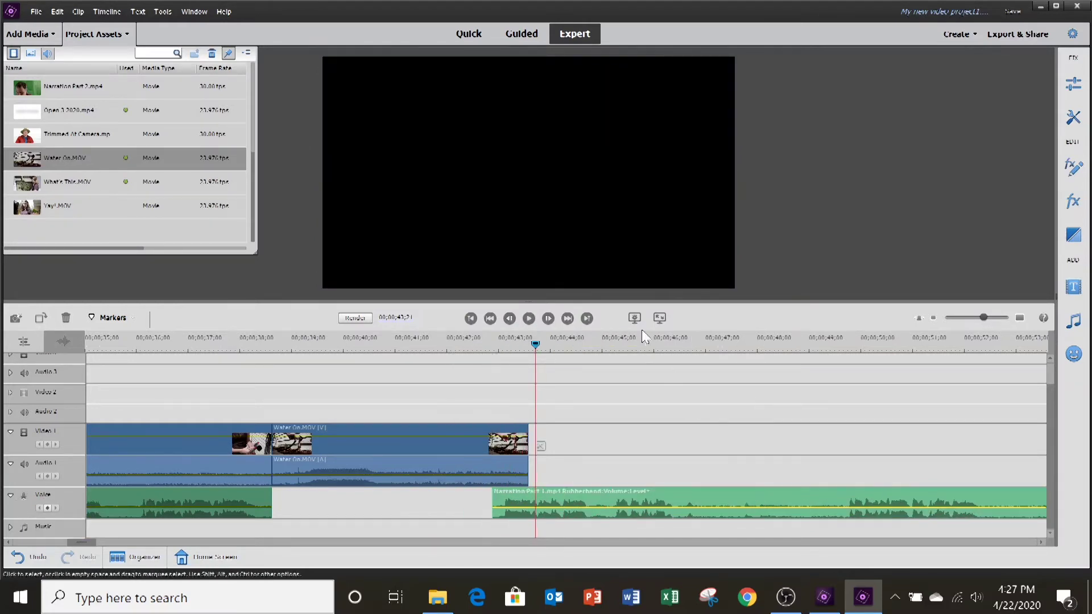
{"action": "left_click_drag", "start_coordinate": [537, 351], "coordinate": [407, 351]}
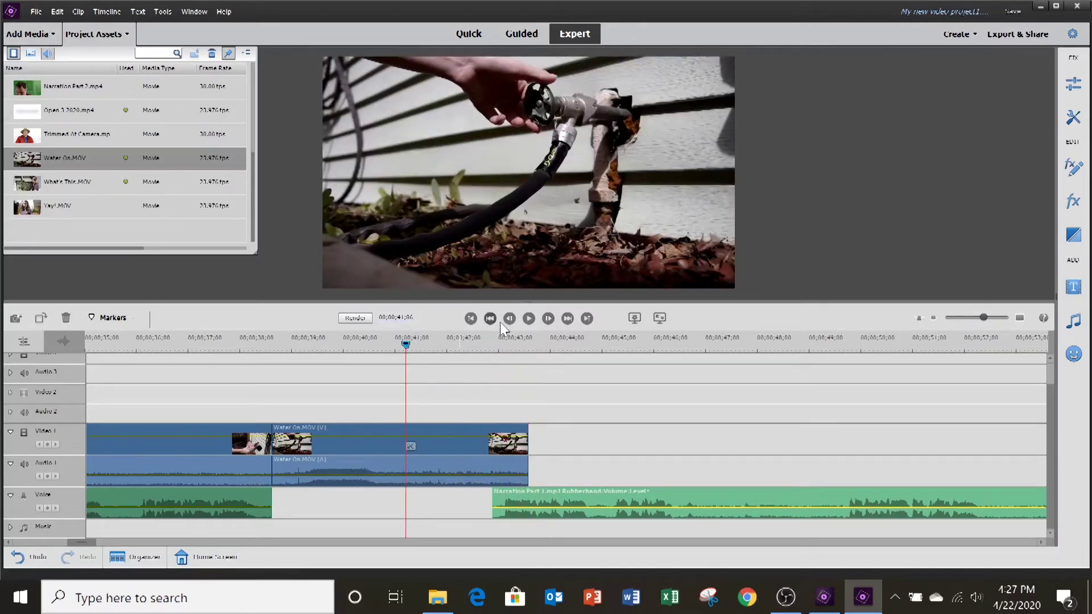
{"action": "left_click", "coordinate": [529, 320]}
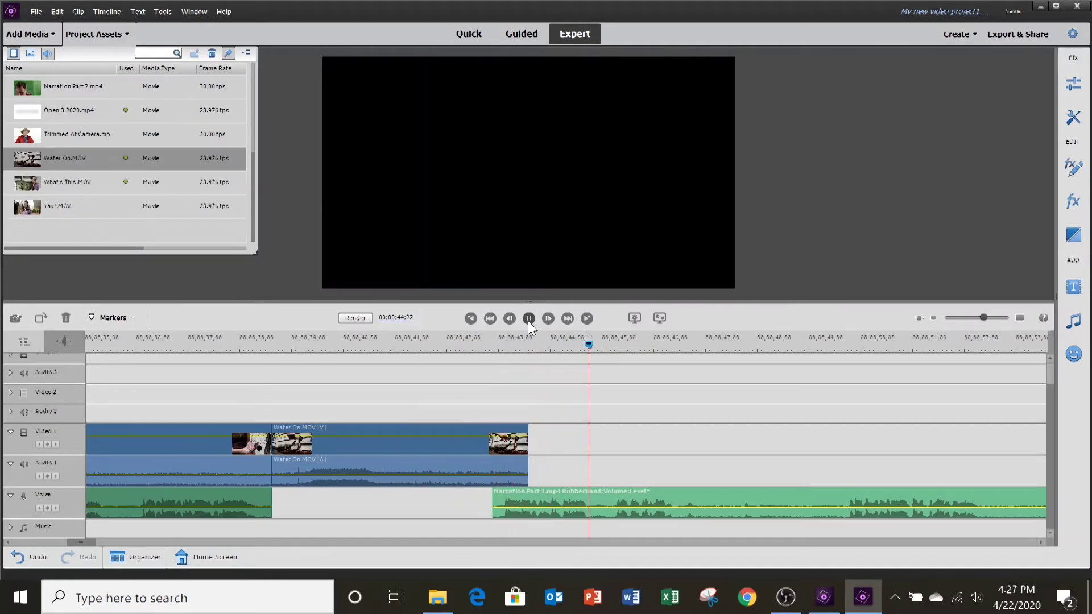
{"action": "left_click", "coordinate": [529, 319]}
{"action": "left_click_drag", "start_coordinate": [706, 497], "coordinate": [739, 502]}
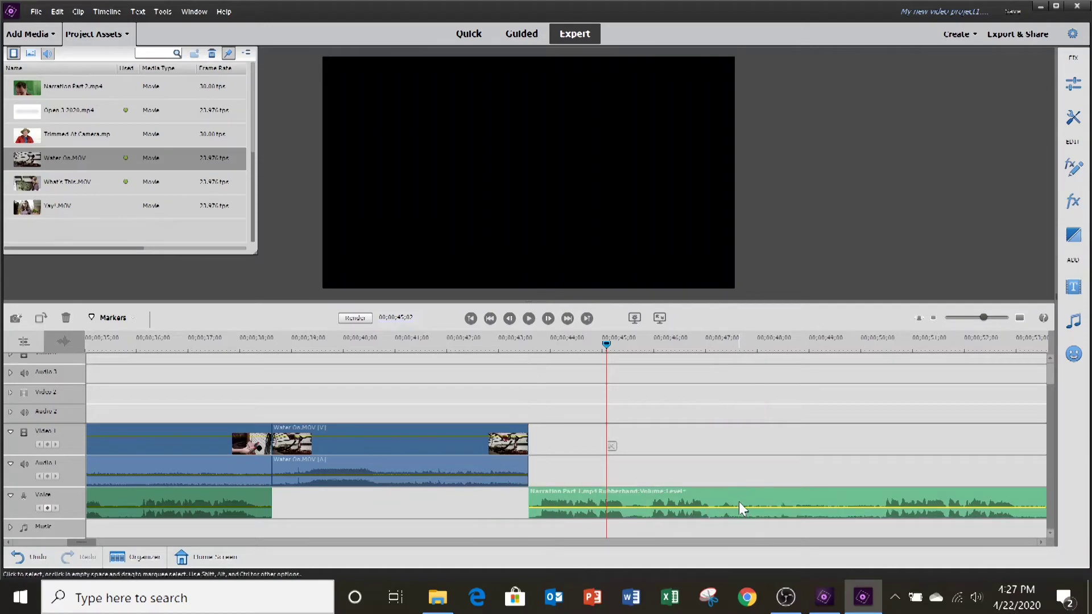
Step: Add Jet Setting.MOV directly after Water On.MOV on Video 1 and return the playhead to 00;00;43;13
{"action": "scroll", "coordinate": [81, 189], "scroll_direction": "up", "scroll_amount": 4}
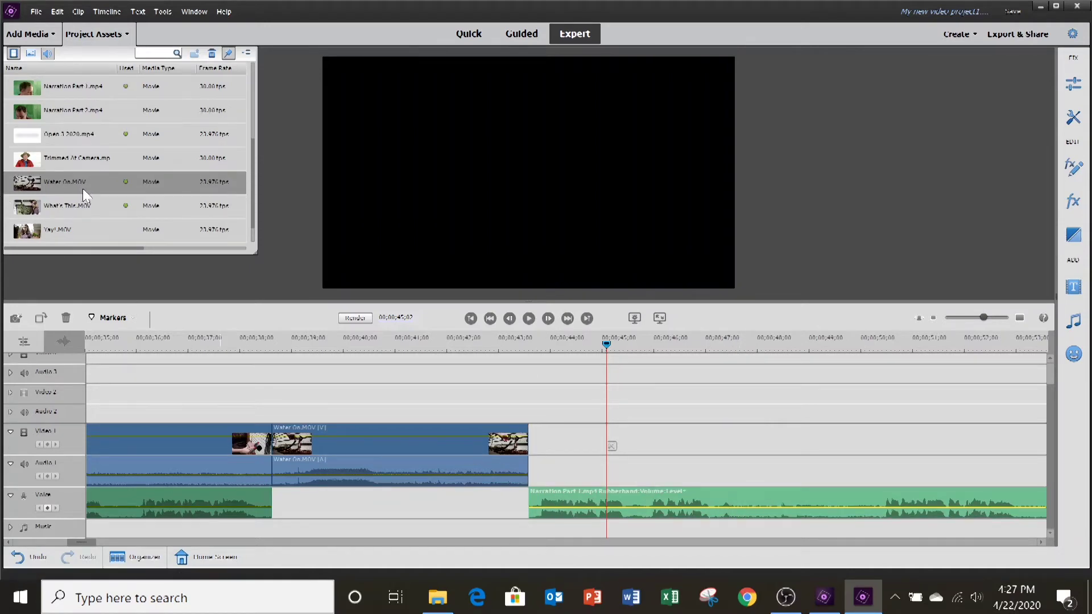
{"action": "left_click_drag", "start_coordinate": [59, 130], "coordinate": [534, 449]}
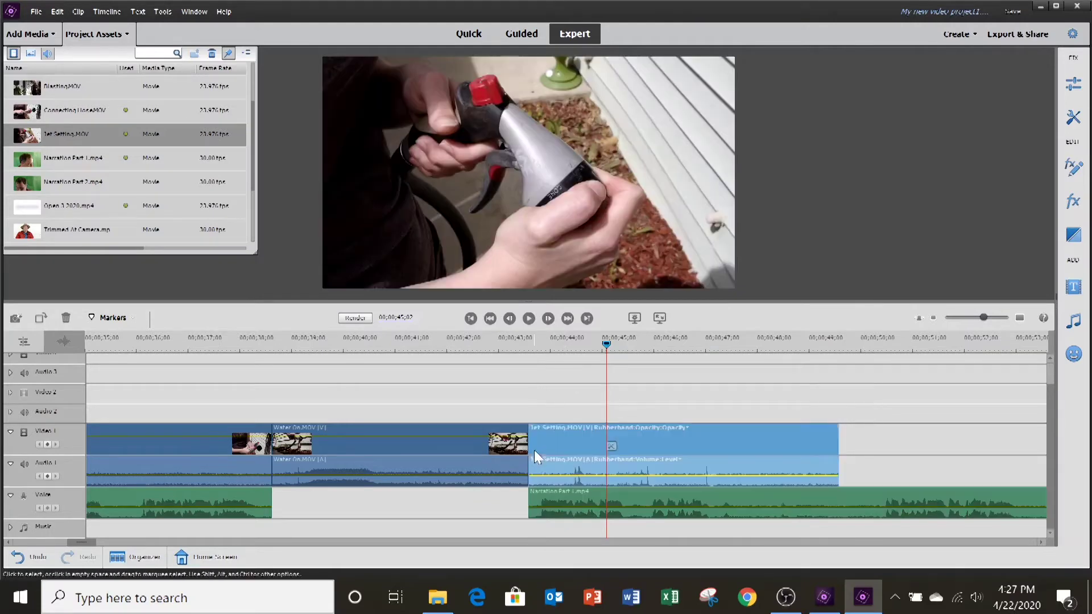
{"action": "left_click_drag", "start_coordinate": [601, 342], "coordinate": [511, 365]}
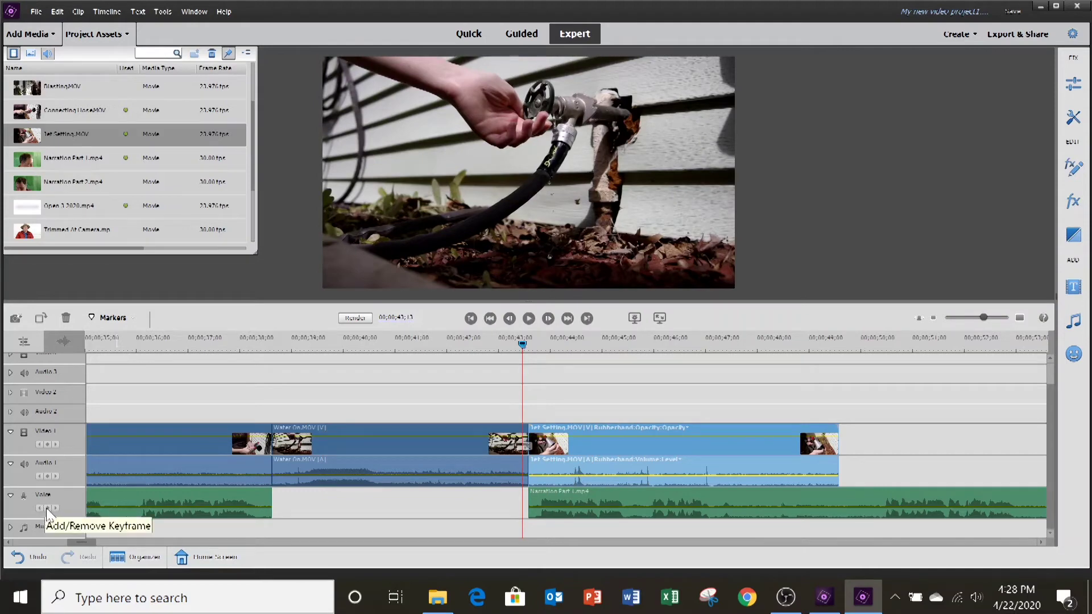
Step: Play the start of Jet Setting.MOV with the narration, and again from just before the clip with the Voice track muted
{"action": "left_click", "coordinate": [528, 318]}
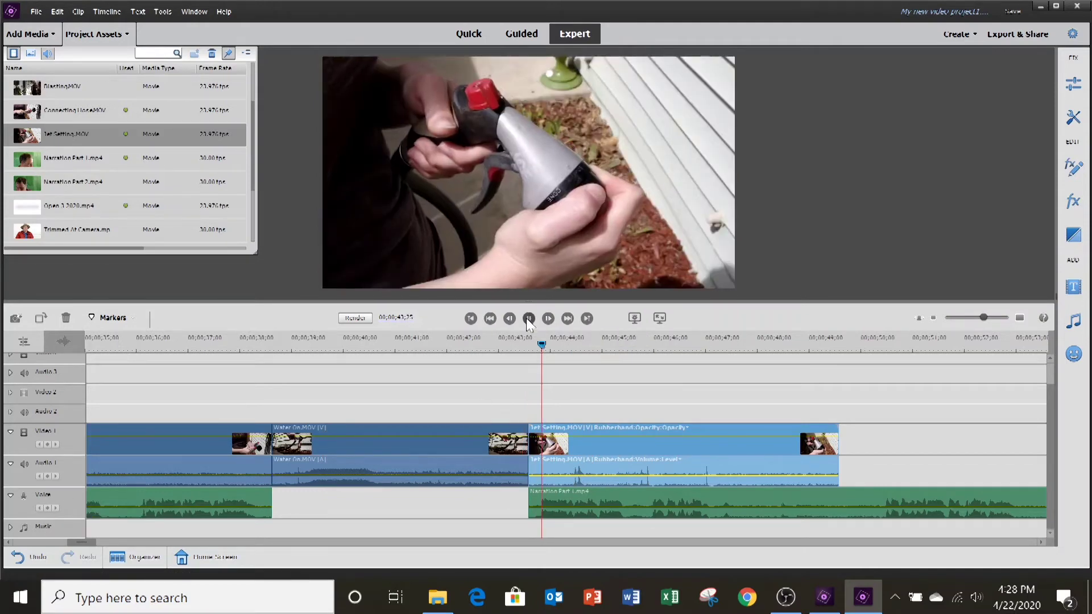
{"action": "left_click", "coordinate": [527, 319]}
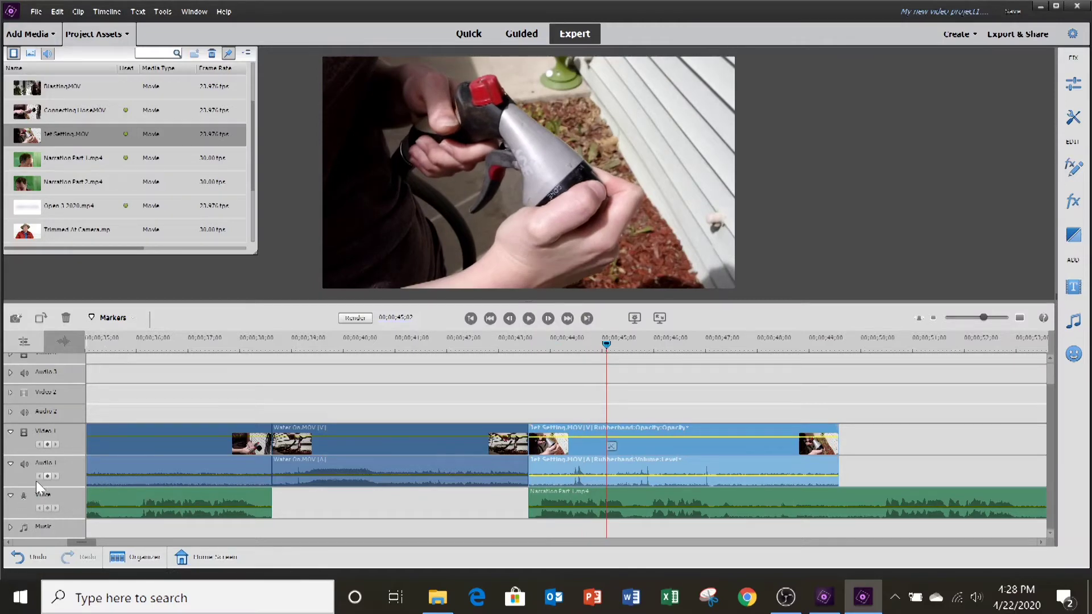
{"action": "left_click", "coordinate": [24, 497]}
{"action": "left_click_drag", "start_coordinate": [607, 345], "coordinate": [491, 345]}
{"action": "left_click", "coordinate": [529, 318]}
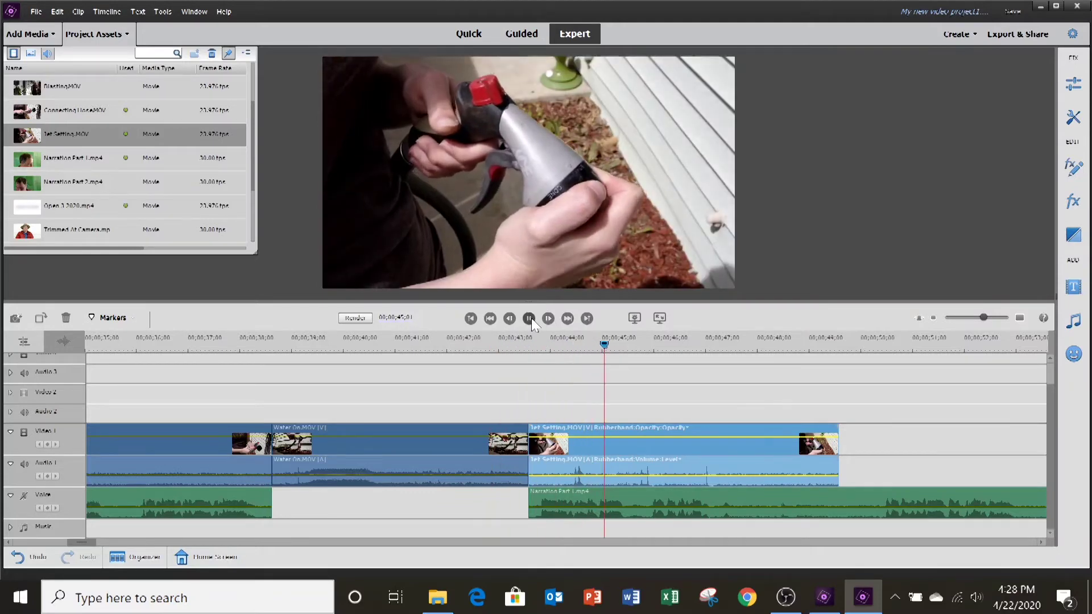
{"action": "left_click", "coordinate": [529, 318]}
Step: Replay the hose nozzle action and trim the start of Jet Setting.MOV to the frame at 00;00;45;07
{"action": "left_click_drag", "start_coordinate": [658, 342], "coordinate": [613, 343]}
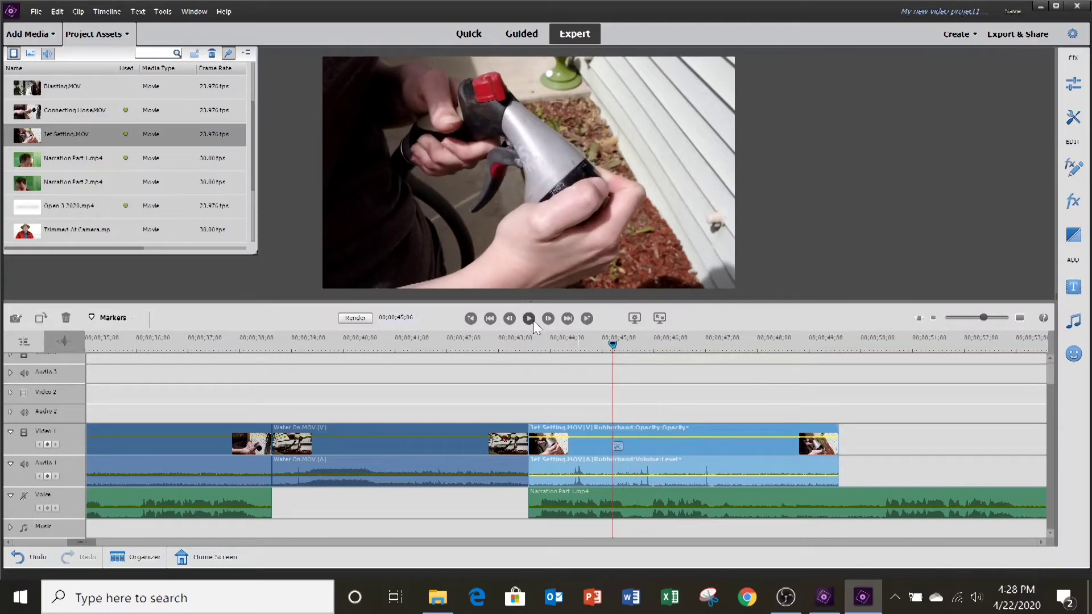
{"action": "left_click", "coordinate": [531, 319]}
{"action": "left_click", "coordinate": [530, 320]}
{"action": "left_click_drag", "start_coordinate": [638, 344], "coordinate": [613, 346]}
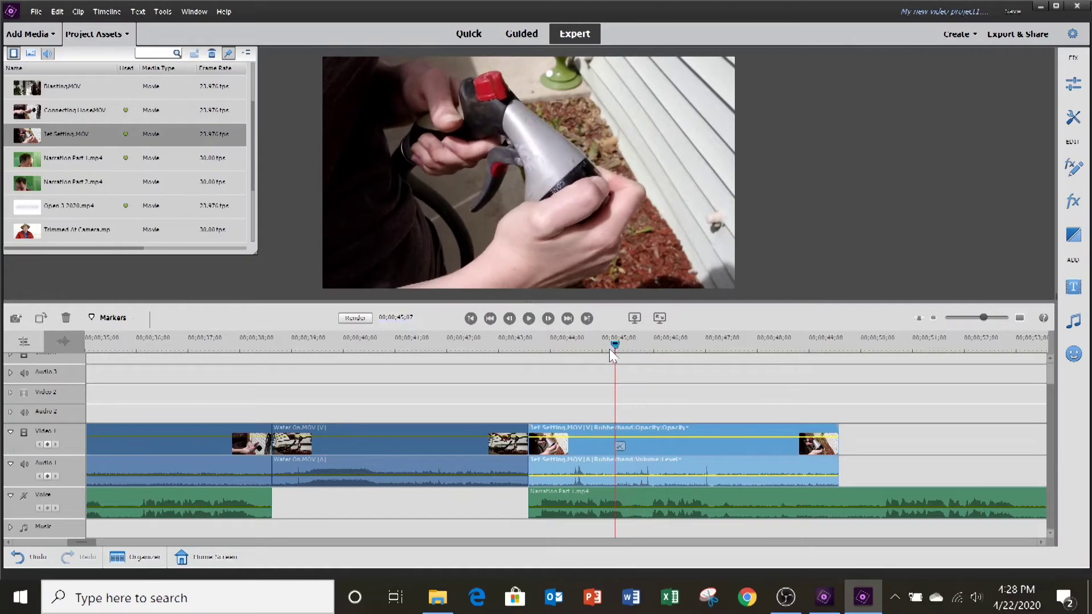
{"action": "mouse_move", "coordinate": [530, 467]}
{"action": "left_mouse_down"}
{"action": "mouse_move", "coordinate": [613, 465]}
{"action": "mouse_move", "coordinate": [668, 498]}
{"action": "mouse_move", "coordinate": [657, 497]}
{"action": "mouse_move", "coordinate": [729, 500]}
{"action": "left_mouse_up"}
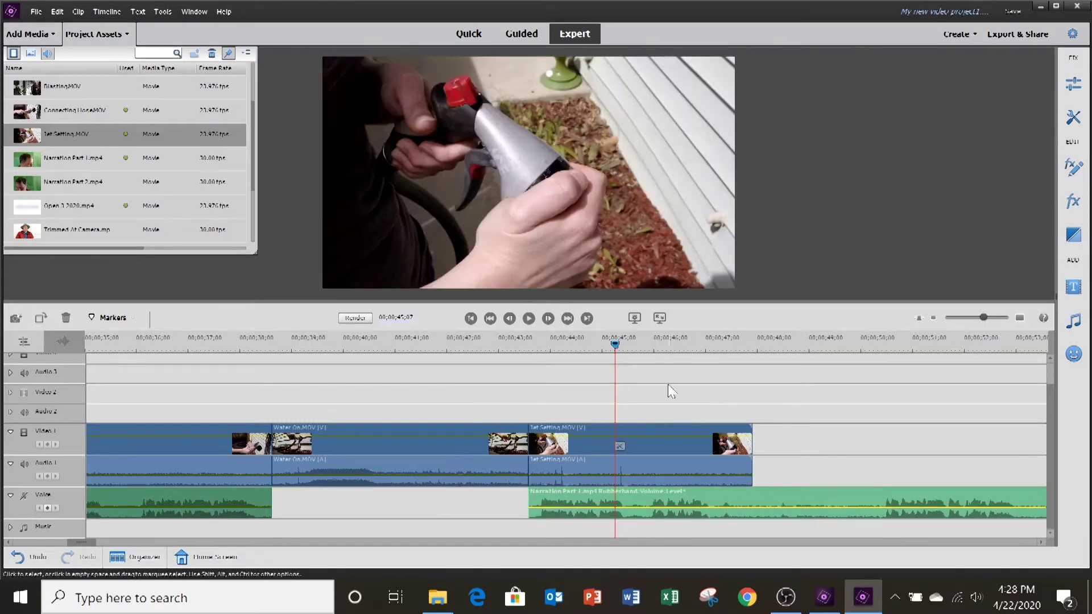
Step: Unmute the Voice track, play from about 42 seconds and trim the end of Jet Setting.MOV back to about 46.7 seconds
{"action": "left_click_drag", "start_coordinate": [613, 343], "coordinate": [445, 347]}
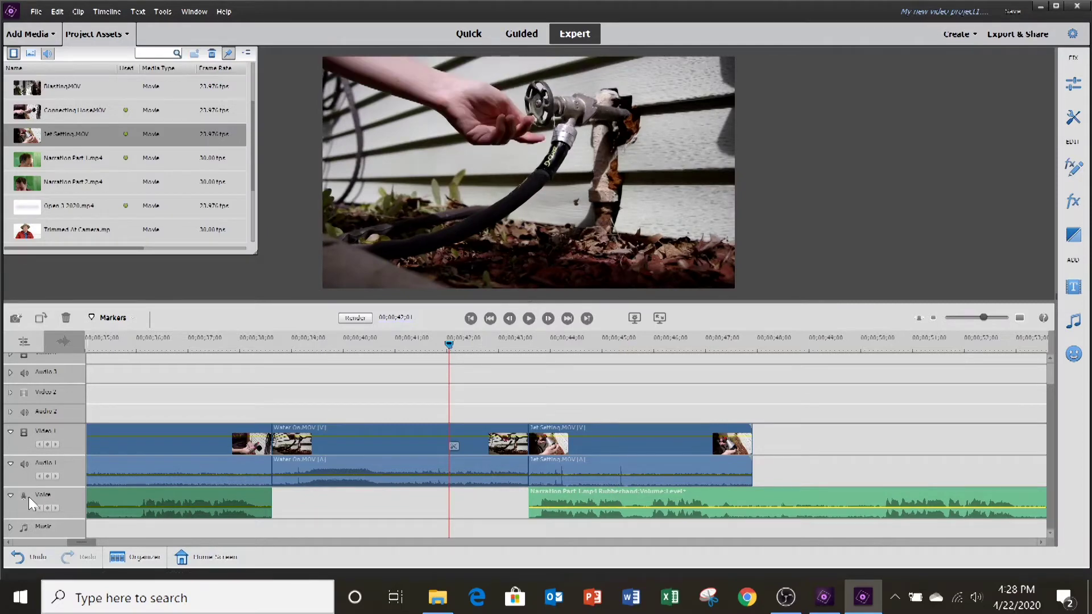
{"action": "left_click", "coordinate": [528, 317]}
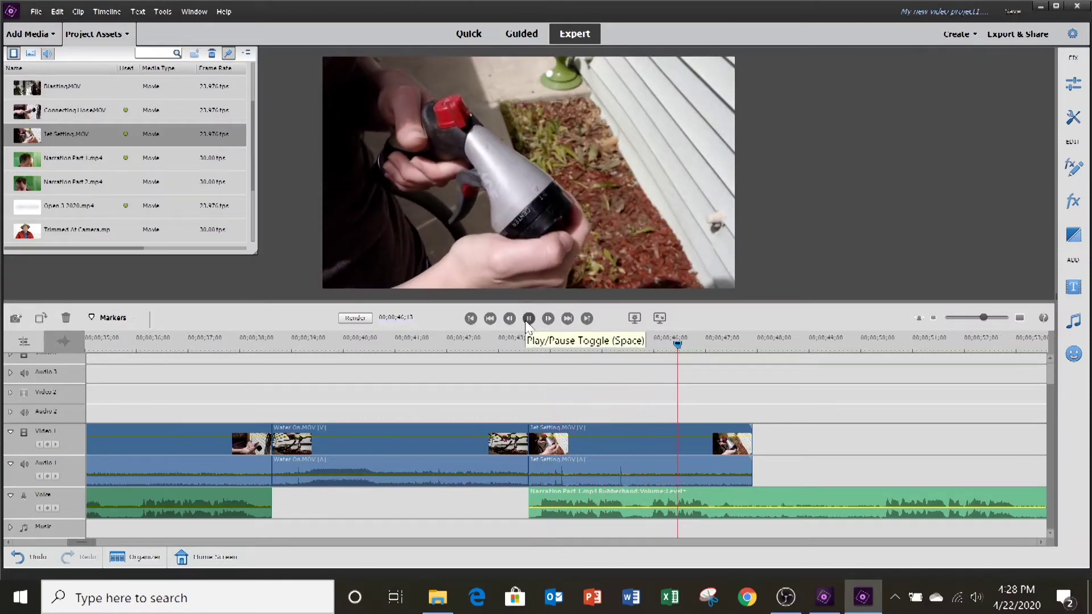
{"action": "left_click", "coordinate": [527, 319]}
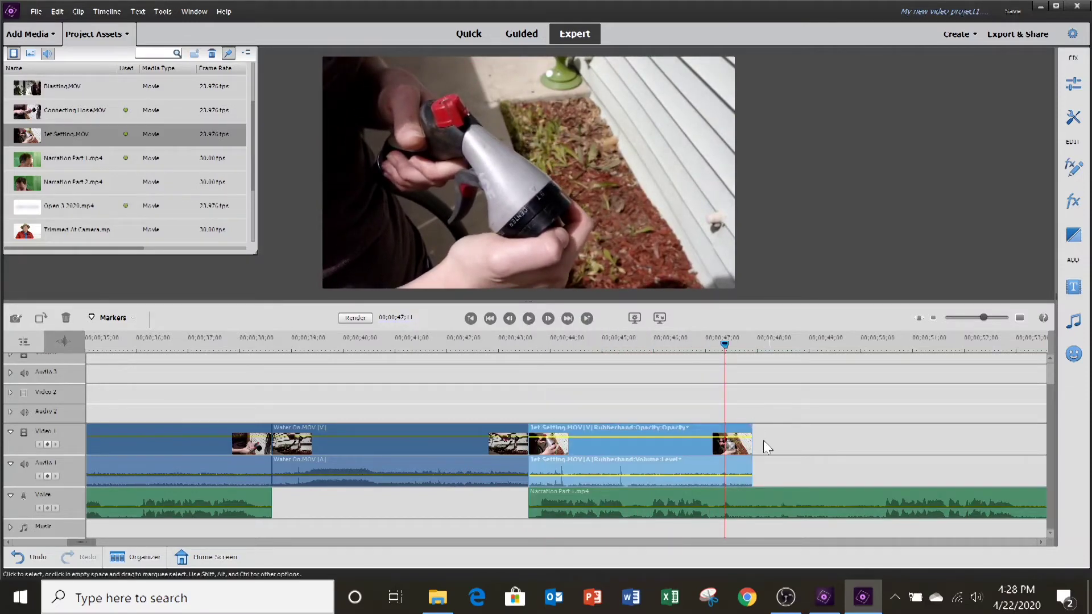
{"action": "left_click_drag", "start_coordinate": [748, 447], "coordinate": [692, 442]}
Step: Trim the end of Jet Setting.MOV further back to about 46.3 seconds, playing it against the narration before and after
{"action": "left_click_drag", "start_coordinate": [721, 343], "coordinate": [608, 344]}
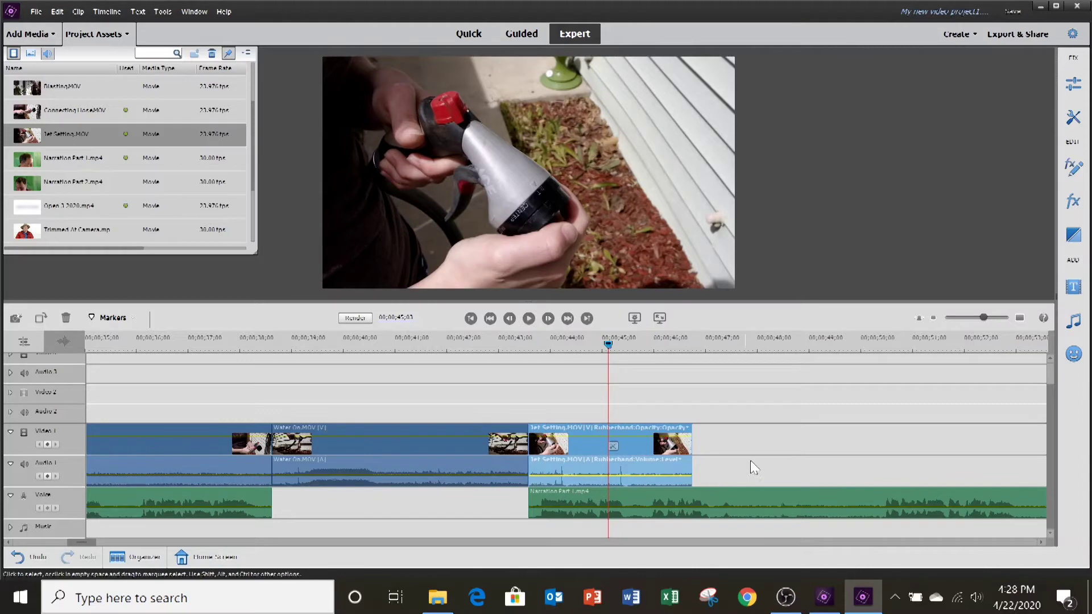
{"action": "left_click", "coordinate": [528, 320]}
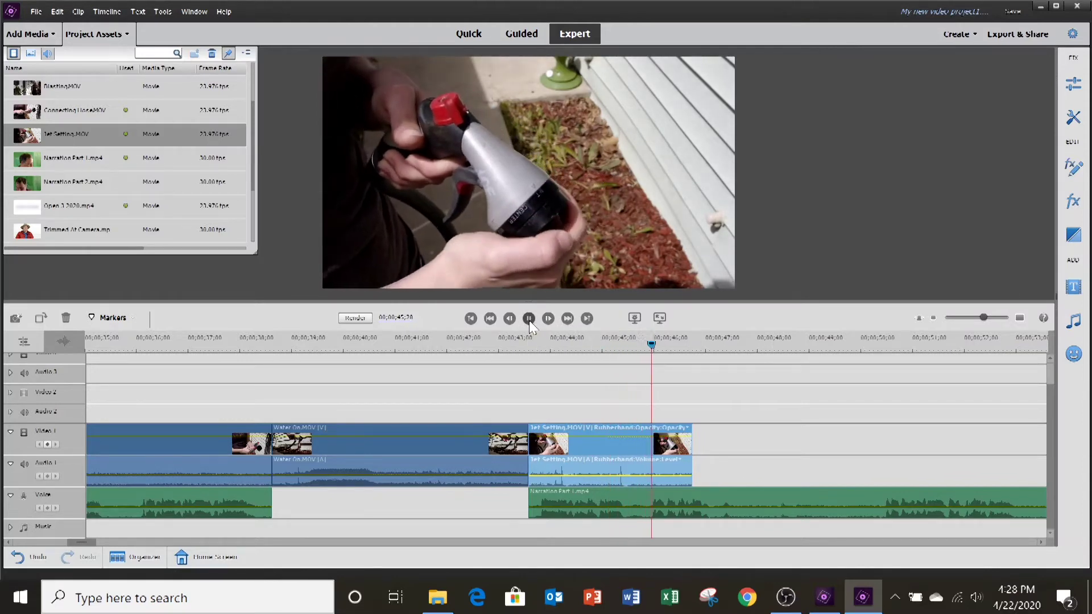
{"action": "left_click", "coordinate": [529, 320]}
{"action": "left_click_drag", "start_coordinate": [681, 461], "coordinate": [668, 455]}
{"action": "left_click_drag", "start_coordinate": [695, 349], "coordinate": [505, 343]}
{"action": "left_click", "coordinate": [529, 318]}
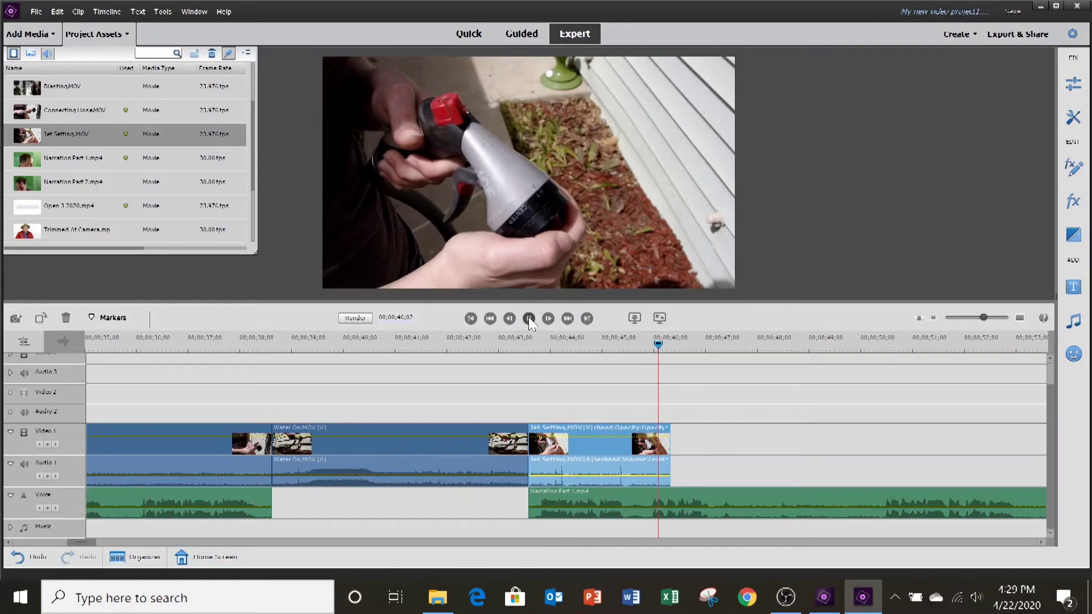
{"action": "left_click", "coordinate": [528, 318]}
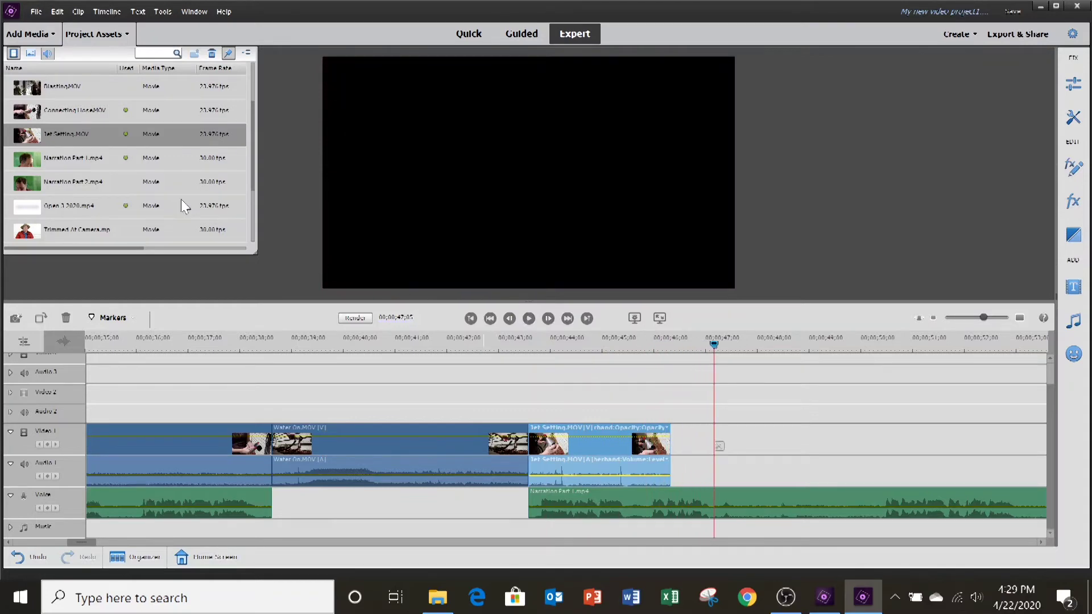
Step: Add Blasting.MOV to Video 1 after Jet Setting.MOV and close the small gap so the two clips meet
{"action": "left_click_drag", "start_coordinate": [251, 139], "coordinate": [245, 100]}
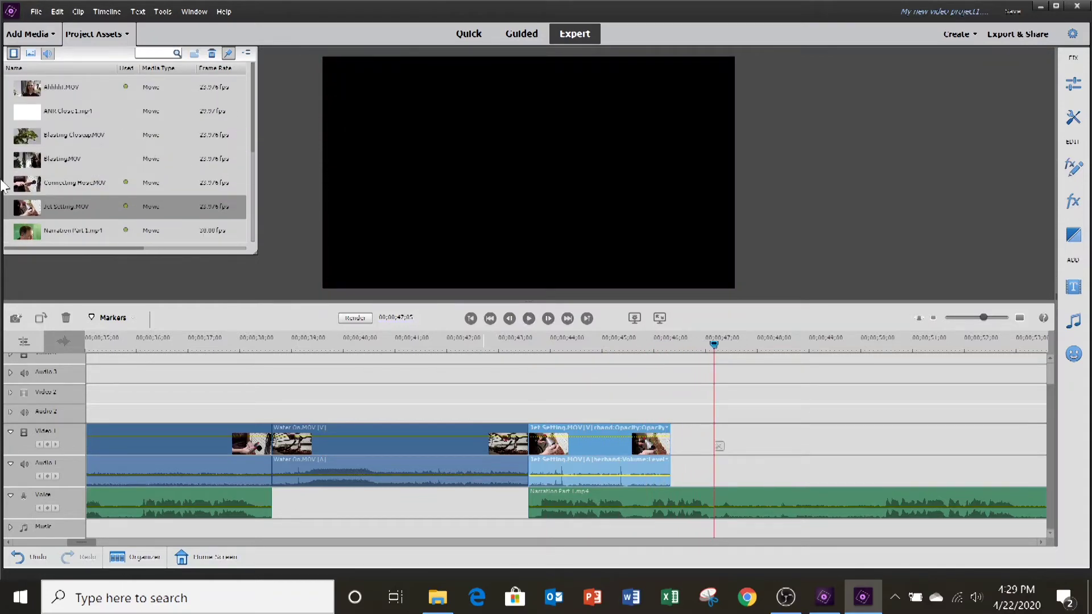
{"action": "left_click_drag", "start_coordinate": [31, 142], "coordinate": [721, 385]}
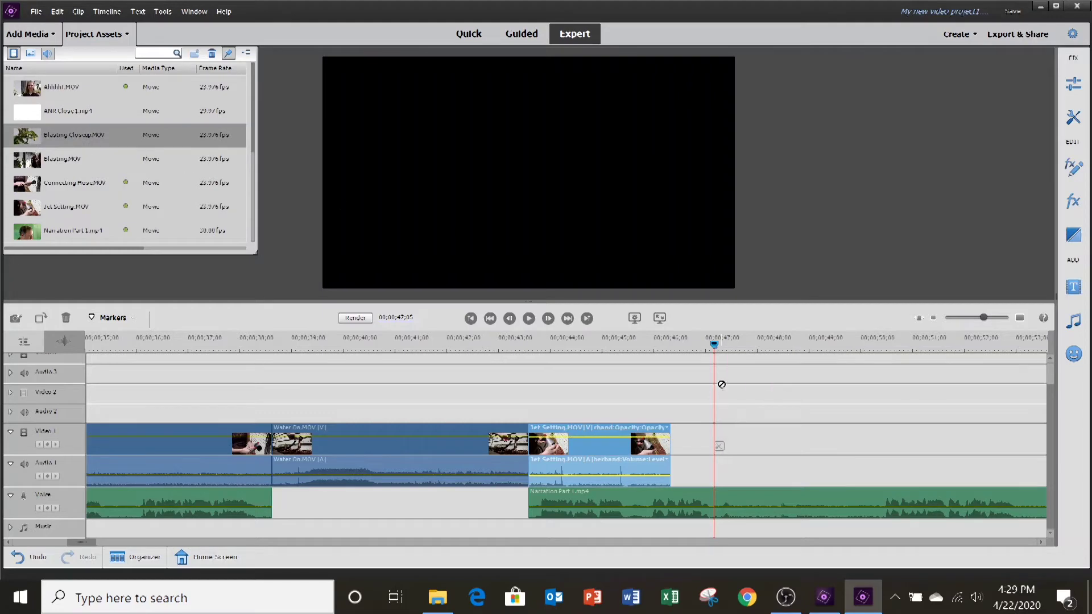
{"action": "left_click_drag", "start_coordinate": [41, 156], "coordinate": [689, 455]}
{"action": "left_click", "coordinate": [740, 430]}
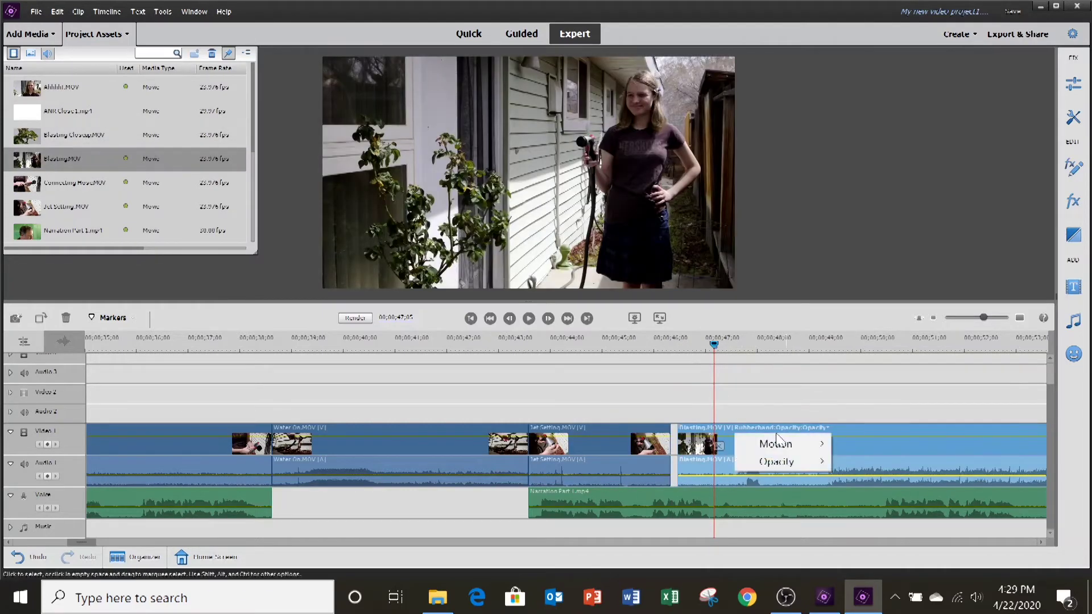
{"action": "mouse_move", "coordinate": [812, 438]}
{"action": "left_click", "coordinate": [932, 430]}
{"action": "left_click_drag", "start_coordinate": [942, 431], "coordinate": [934, 431]}
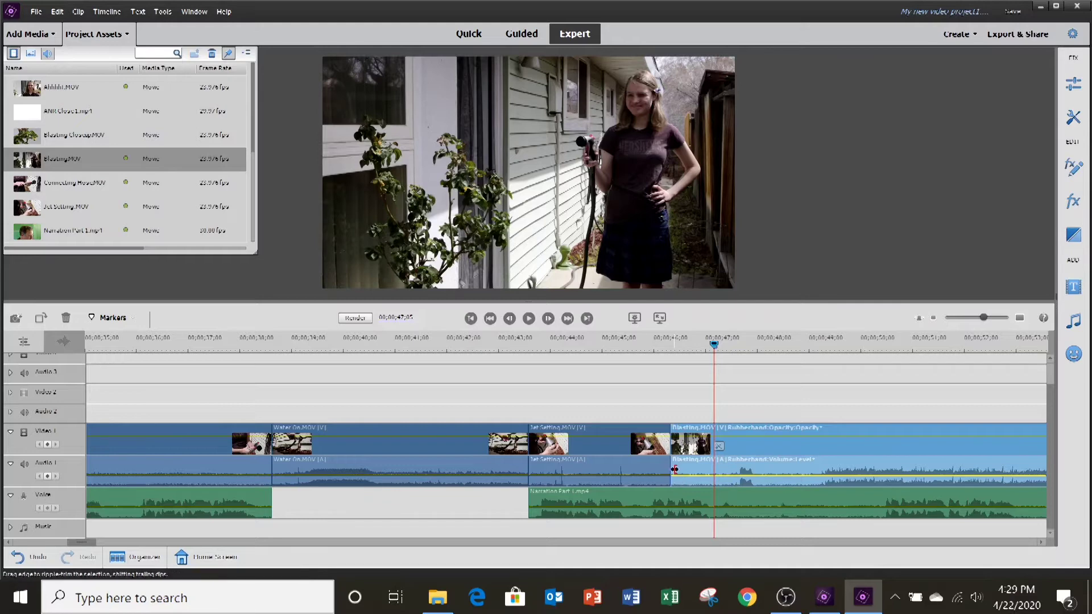
Step: Find the frame just before the water spray and trim the start of Blasting.MOV to about 00;00;49;00
{"action": "left_click", "coordinate": [721, 345]}
{"action": "left_click_drag", "start_coordinate": [723, 352], "coordinate": [810, 360]}
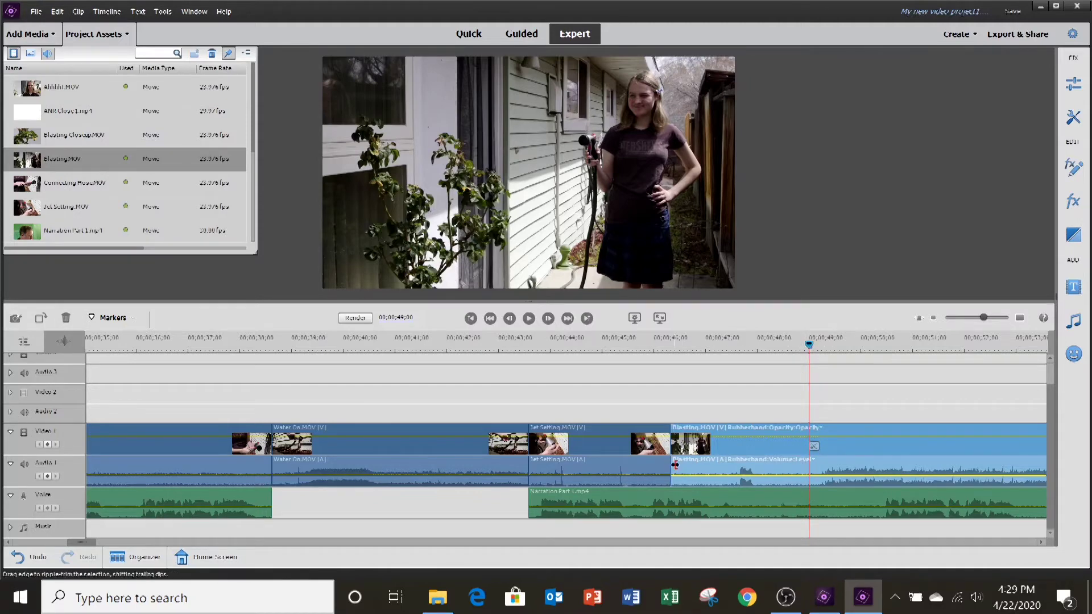
{"action": "left_click_drag", "start_coordinate": [675, 465], "coordinate": [804, 462]}
Step: Play Blasting.MOV against the narration and trim the end of the clip back to 00;00;50;12
{"action": "left_click", "coordinate": [648, 370]}
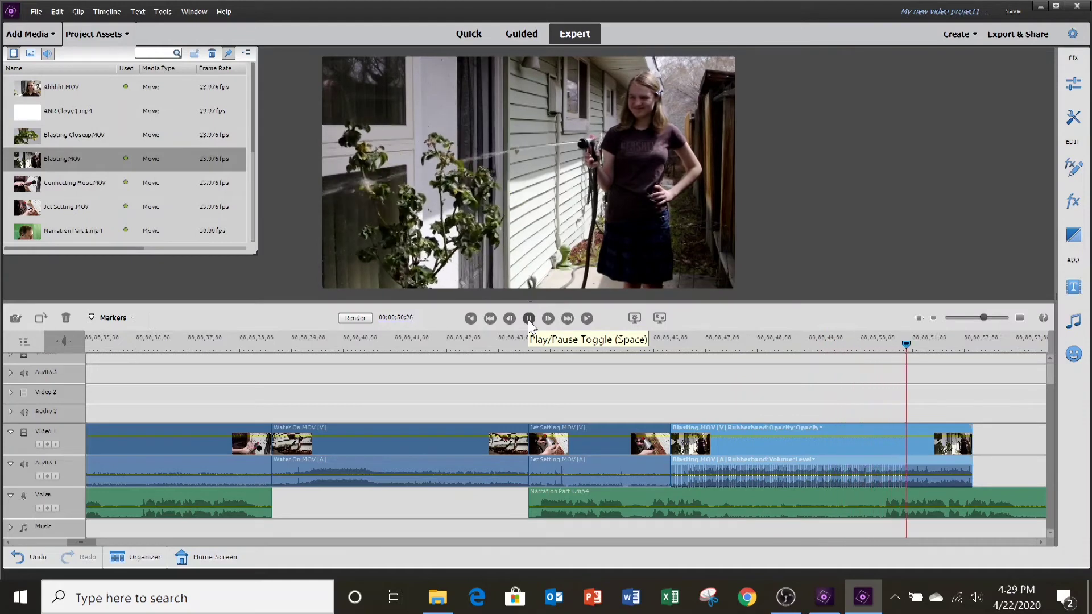
{"action": "left_click", "coordinate": [528, 320]}
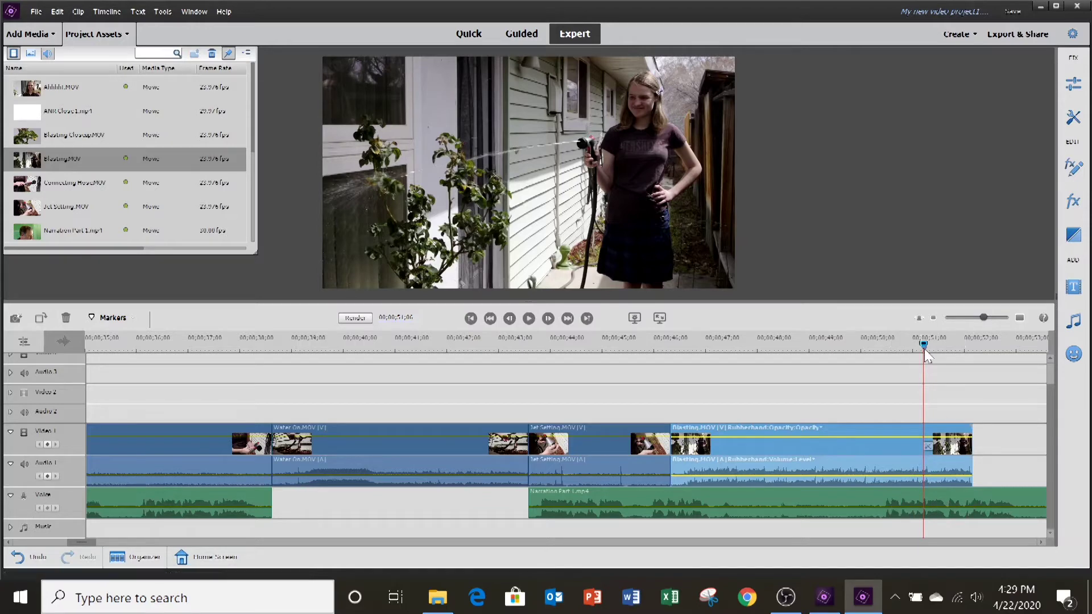
{"action": "left_click_drag", "start_coordinate": [924, 345], "coordinate": [885, 350]}
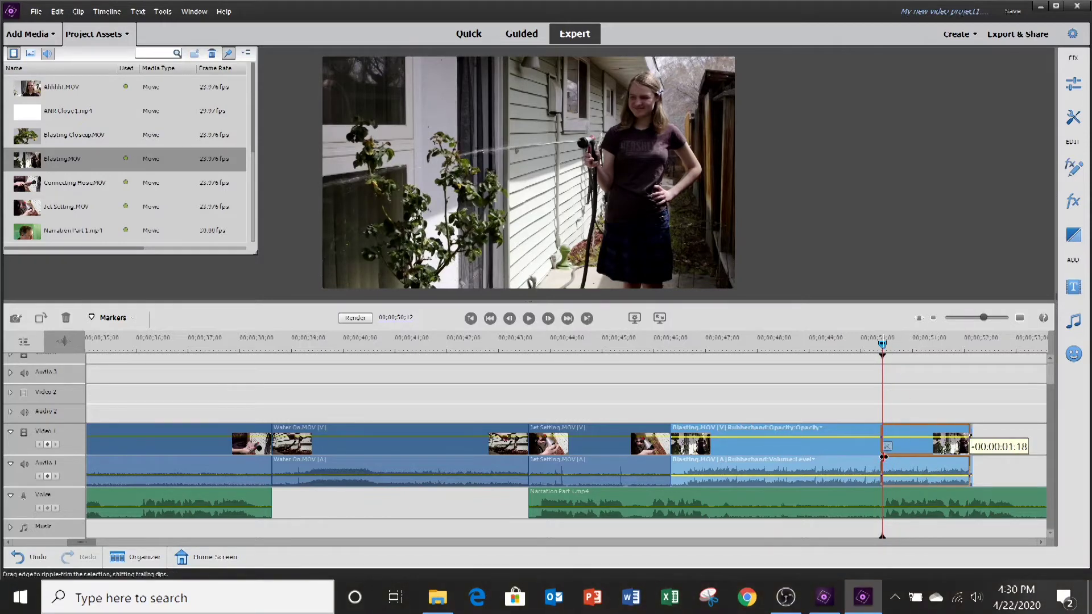
{"action": "left_click_drag", "start_coordinate": [883, 457], "coordinate": [883, 456]}
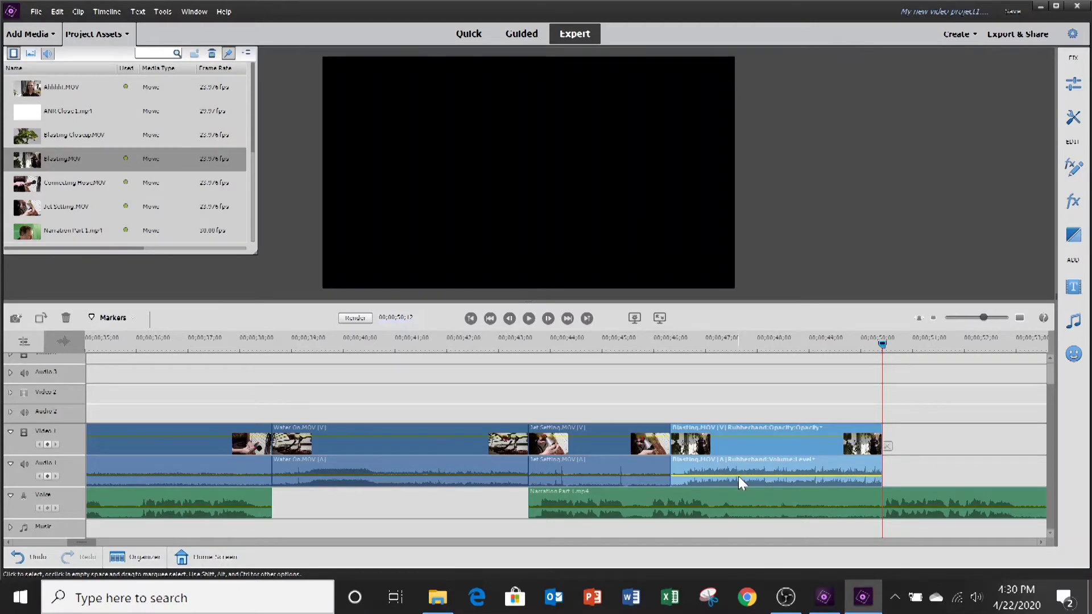
Step: Add Blasting Closeup.MOV directly after Blasting.MOV on Video 1 and trim its start to the frame at about 00;00;53;15
{"action": "left_click_drag", "start_coordinate": [84, 541], "coordinate": [104, 541]}
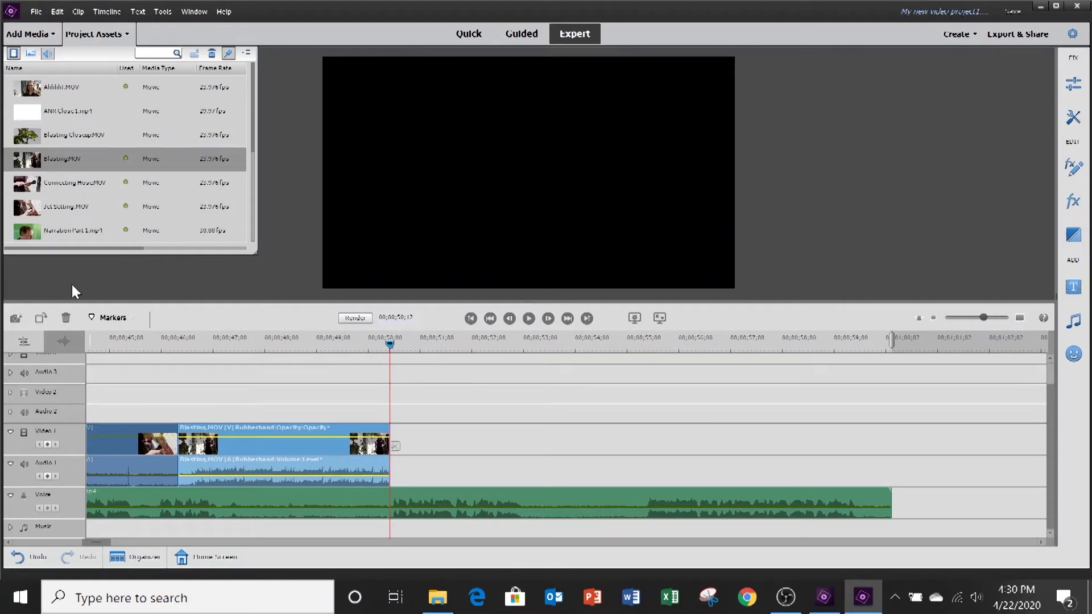
{"action": "left_click_drag", "start_coordinate": [27, 137], "coordinate": [394, 456]}
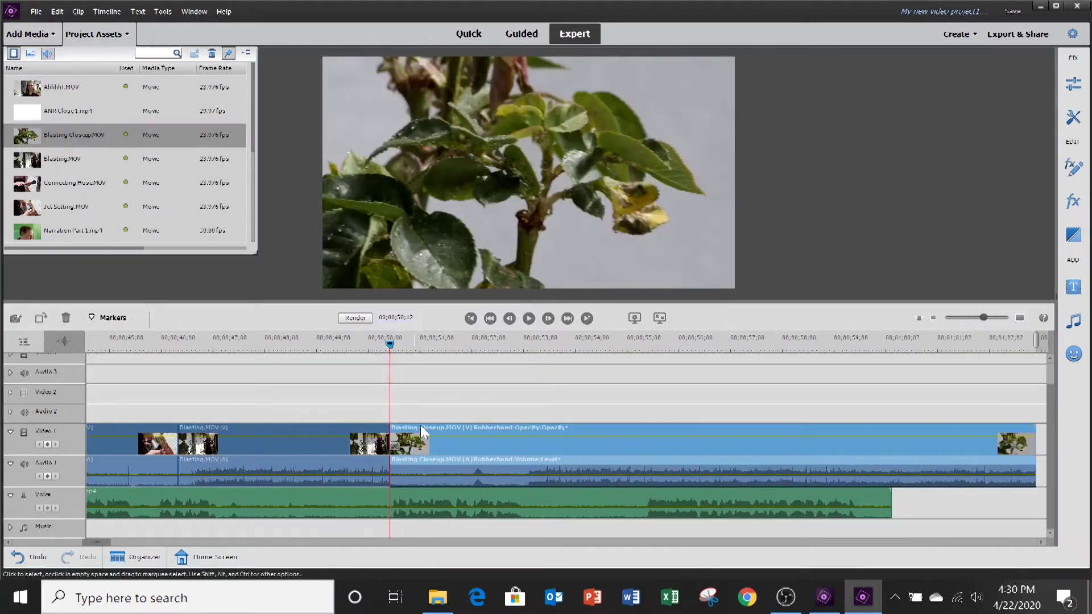
{"action": "left_click", "coordinate": [530, 322]}
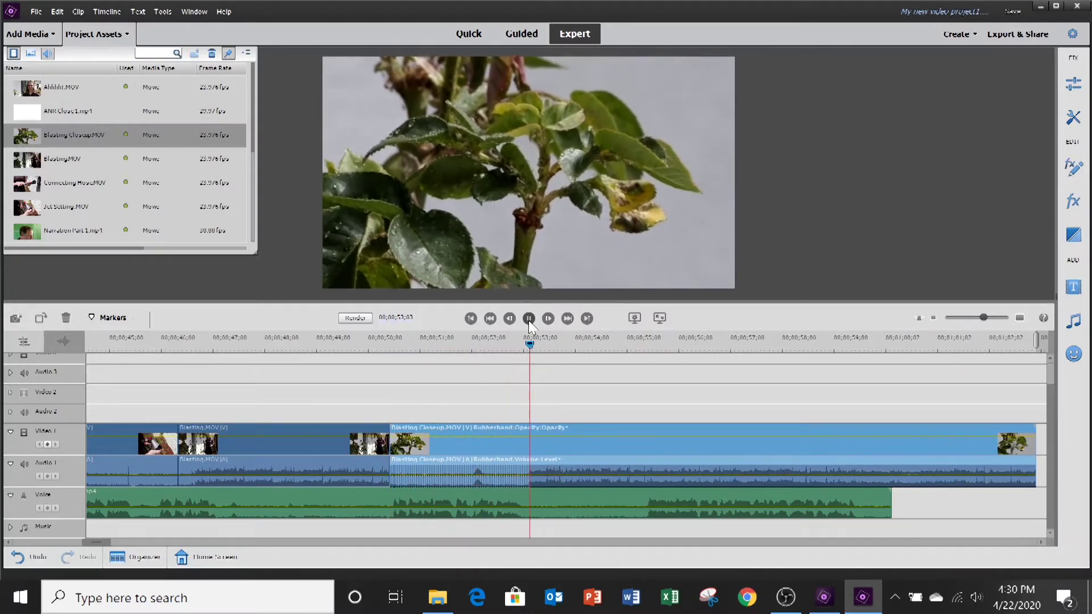
{"action": "left_click", "coordinate": [534, 324]}
{"action": "left_click_drag", "start_coordinate": [579, 348], "coordinate": [551, 349]}
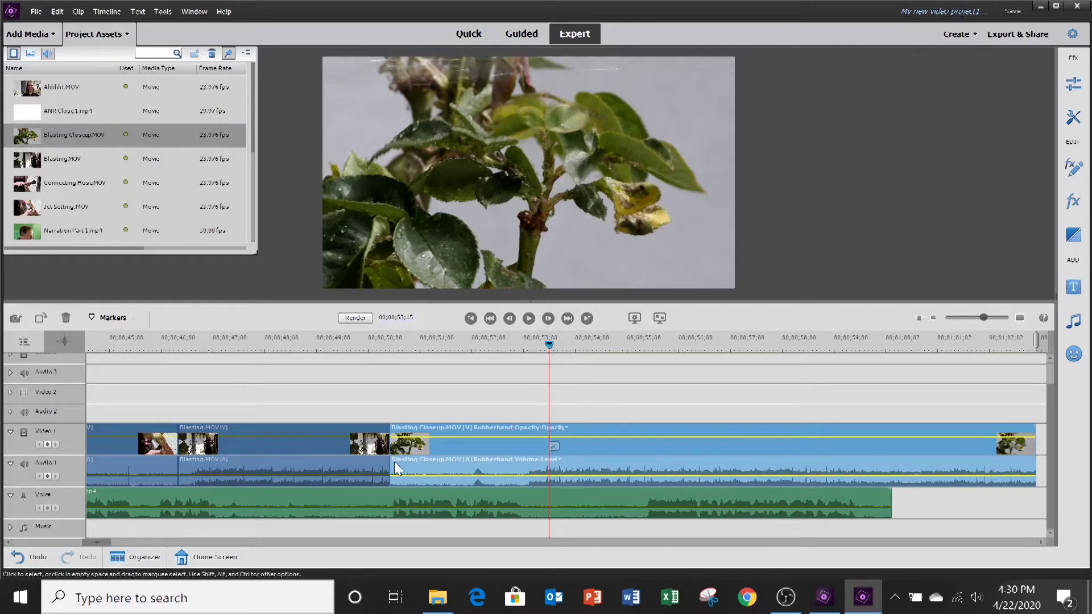
{"action": "left_click_drag", "start_coordinate": [391, 466], "coordinate": [547, 454]}
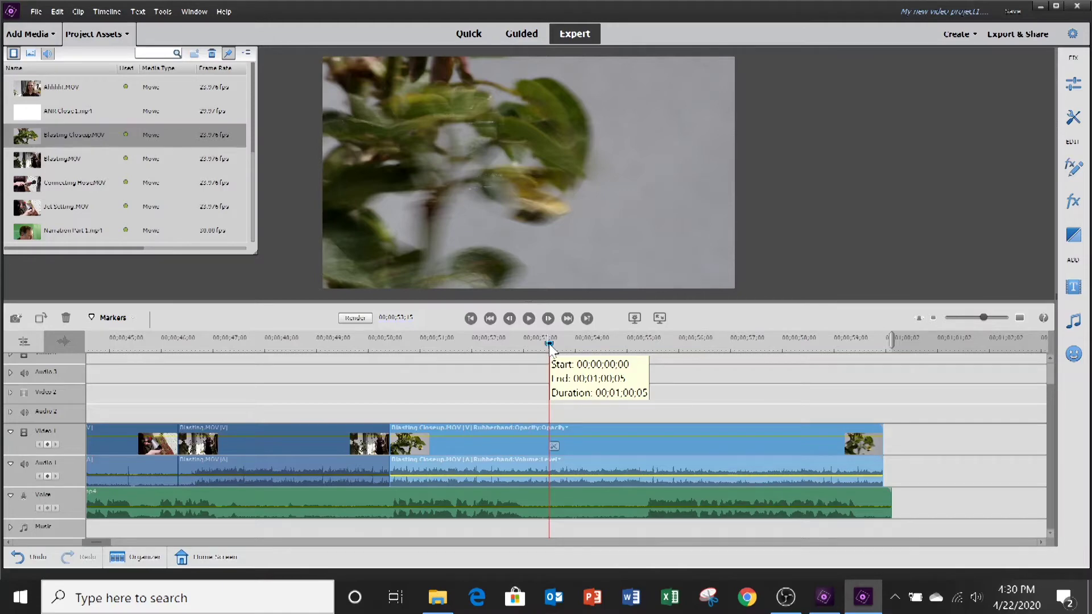
Step: Play Blasting Closeup.MOV against the narration and trim the end of the clip back to 00;00;55;10
{"action": "left_click_drag", "start_coordinate": [548, 345], "coordinate": [641, 359]}
{"action": "left_click", "coordinate": [529, 318]}
{"action": "left_click", "coordinate": [529, 318]}
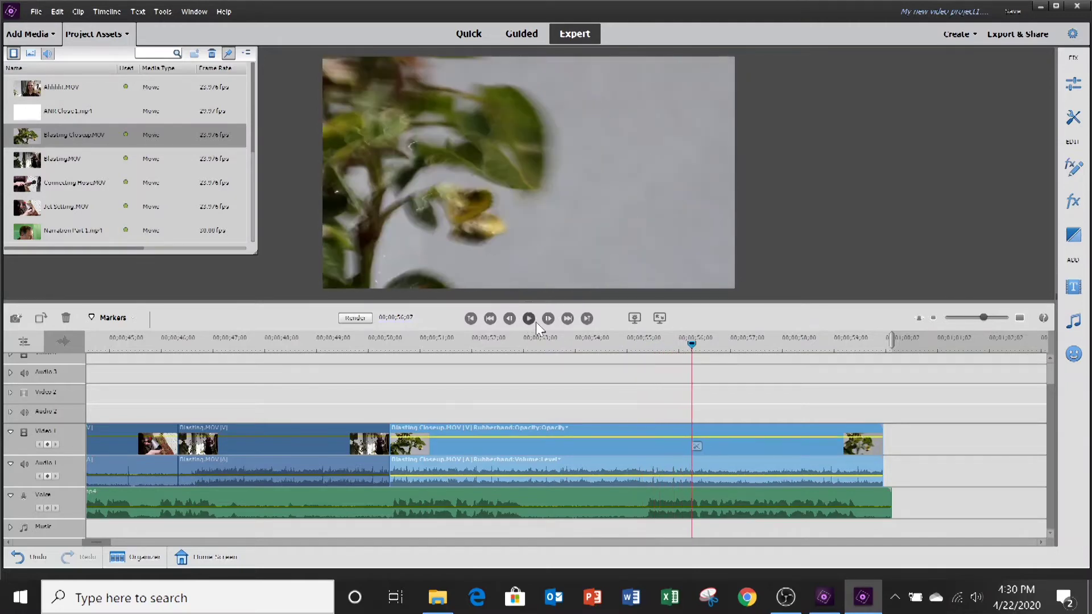
{"action": "left_click_drag", "start_coordinate": [688, 341], "coordinate": [648, 346]}
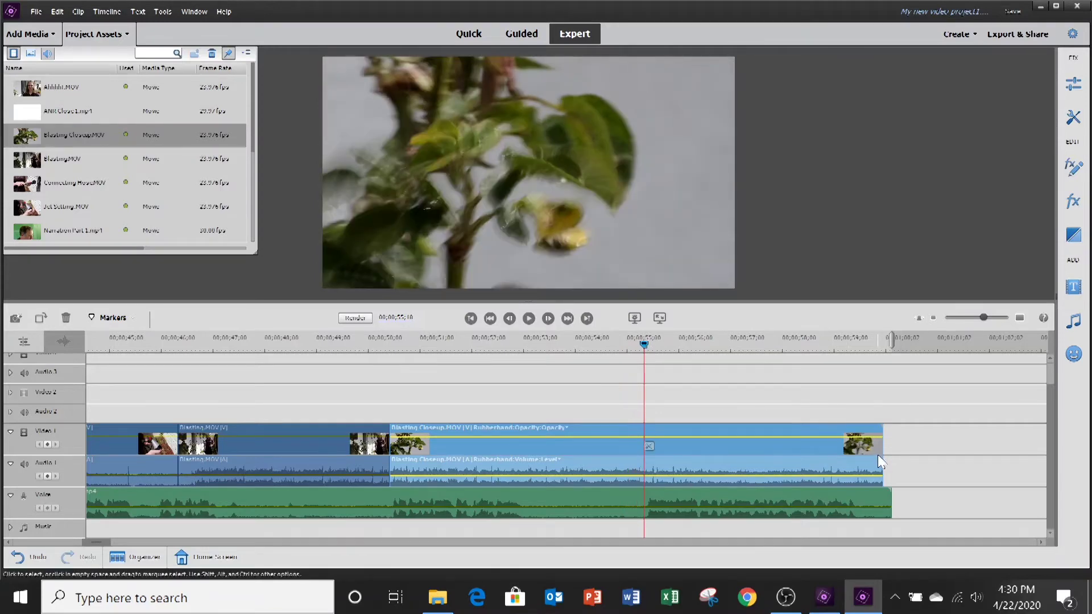
{"action": "left_click_drag", "start_coordinate": [883, 455], "coordinate": [648, 462]}
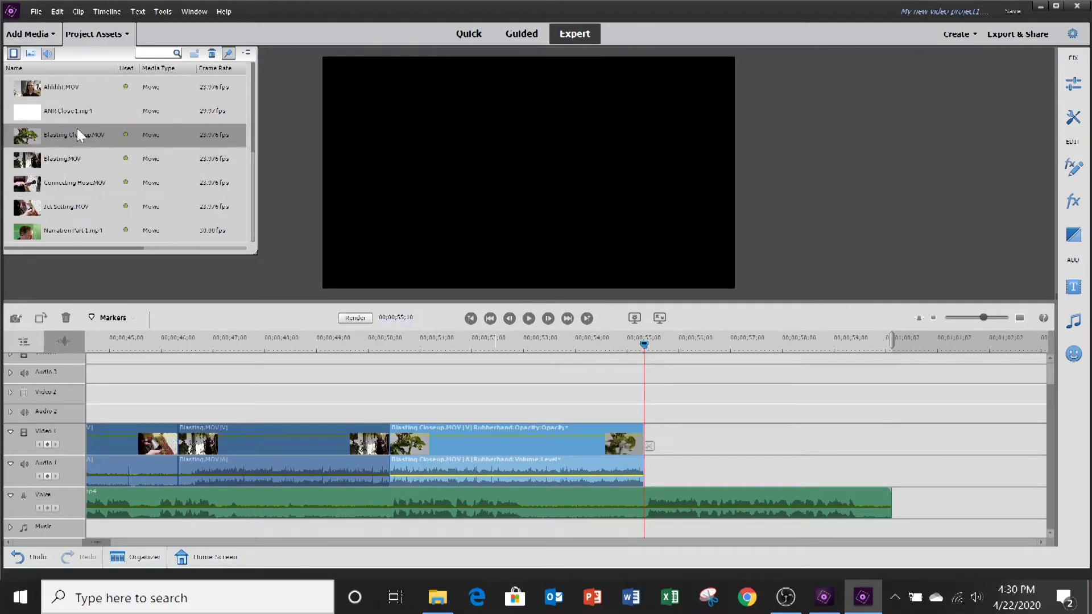
Step: Add Yay!.MOV directly after Blasting Closeup.MOV on Video 1, trim about 0.8 seconds off its start and play the result
{"action": "scroll", "coordinate": [94, 154], "scroll_direction": "down", "scroll_amount": 3}
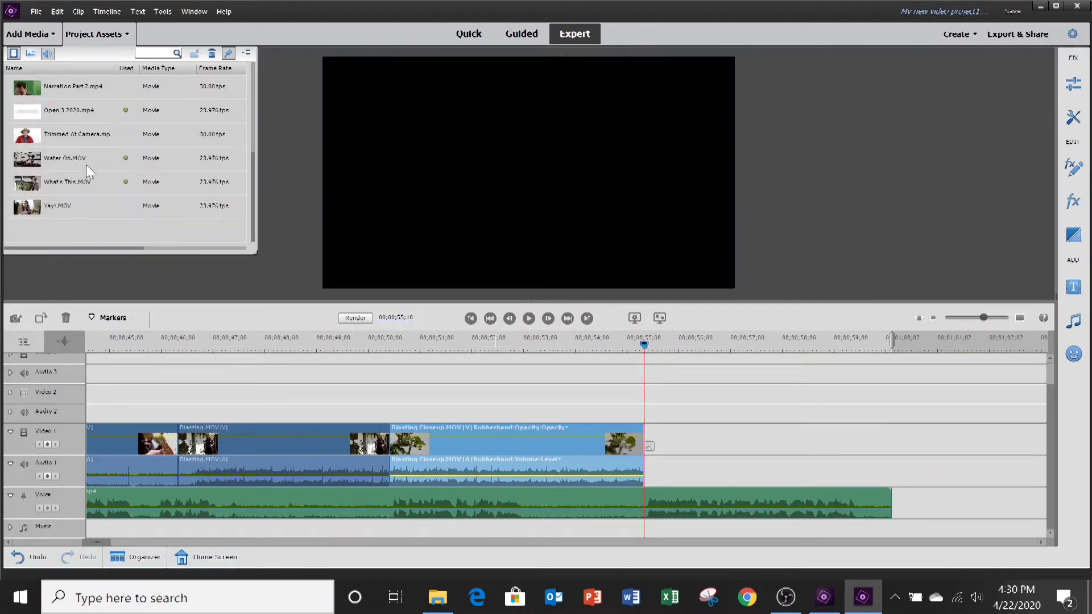
{"action": "left_click_drag", "start_coordinate": [36, 204], "coordinate": [647, 467]}
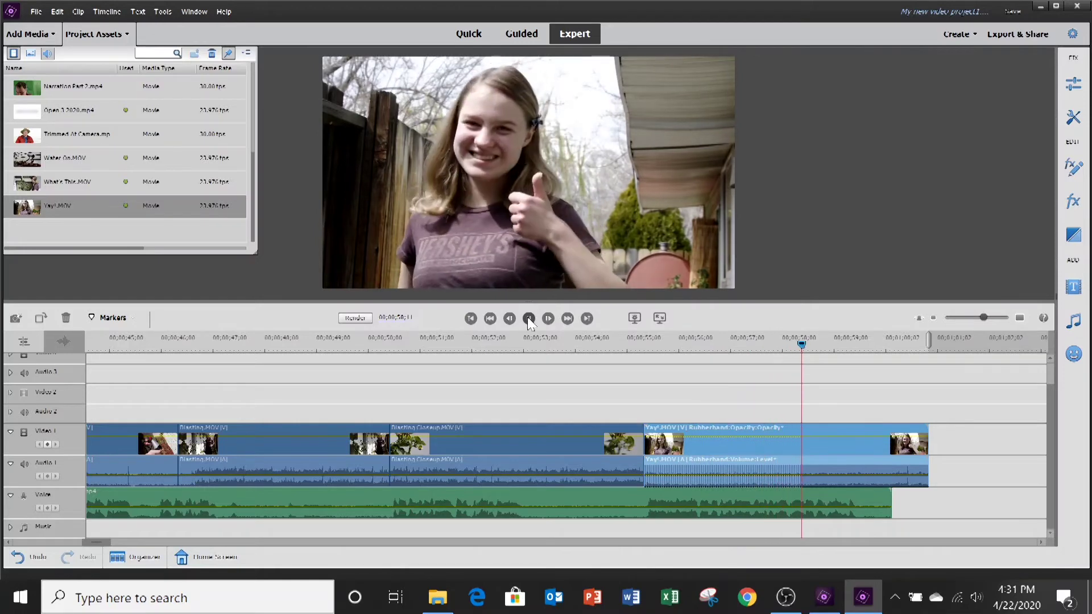
{"action": "left_click", "coordinate": [529, 319]}
{"action": "left_click", "coordinate": [663, 459]}
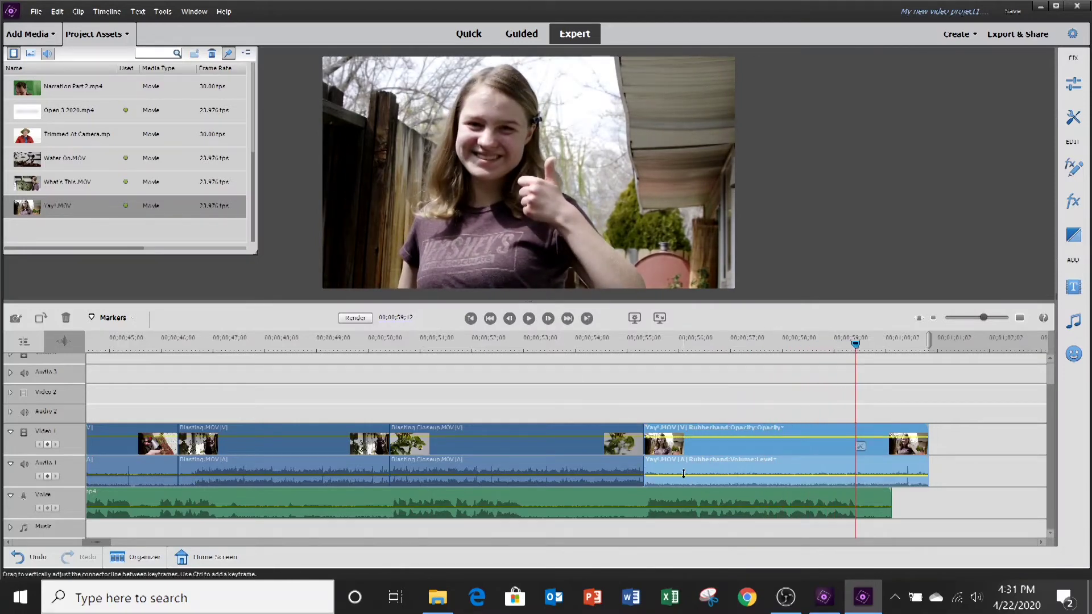
{"action": "left_click_drag", "start_coordinate": [650, 471], "coordinate": [689, 460]}
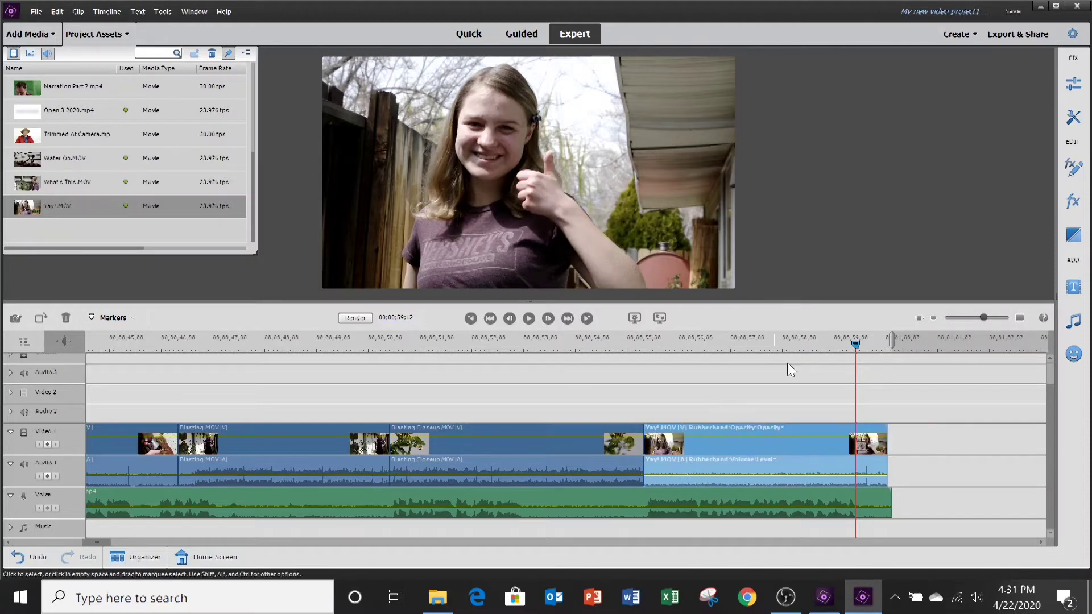
{"action": "left_click_drag", "start_coordinate": [852, 342], "coordinate": [619, 378]}
{"action": "left_click", "coordinate": [530, 318]}
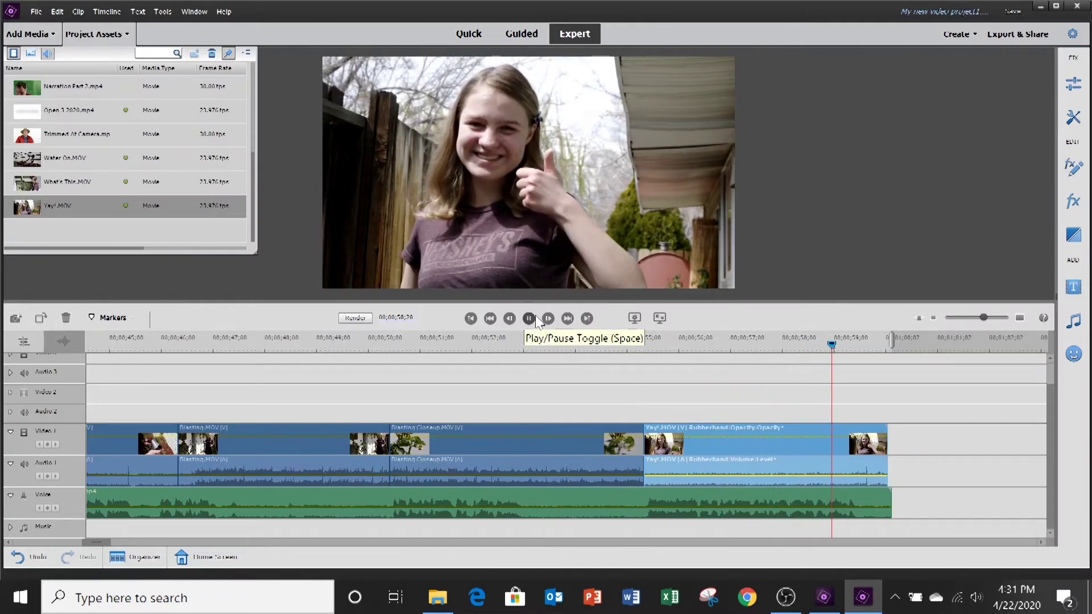
Step: Trim the end of the Voice-track narration under Yay!.MOV back to 00;00;59;17 and play its ending
{"action": "left_click", "coordinate": [531, 318]}
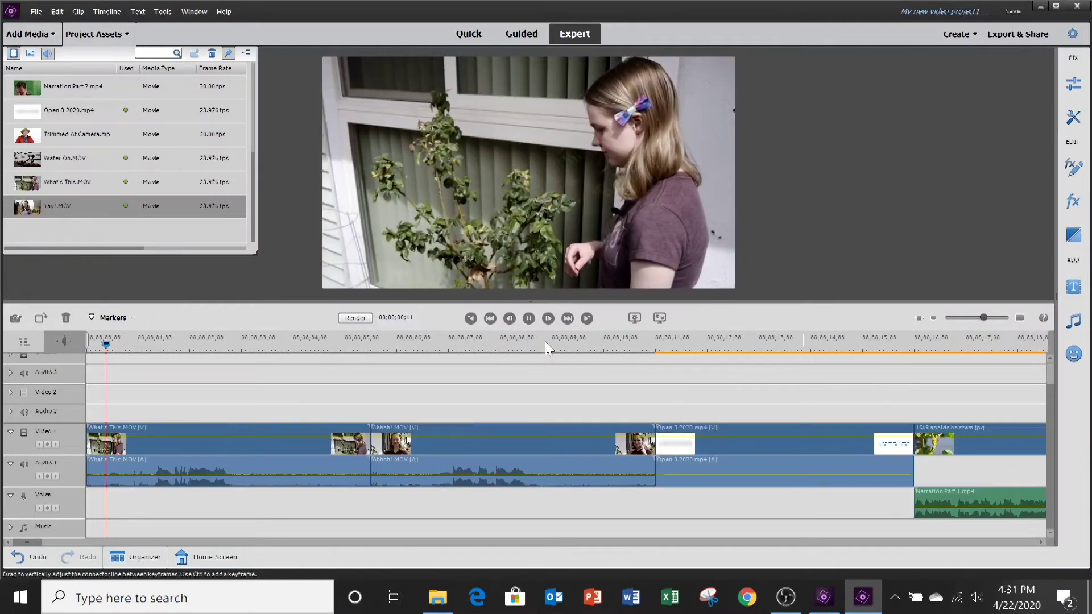
{"action": "left_click", "coordinate": [528, 319]}
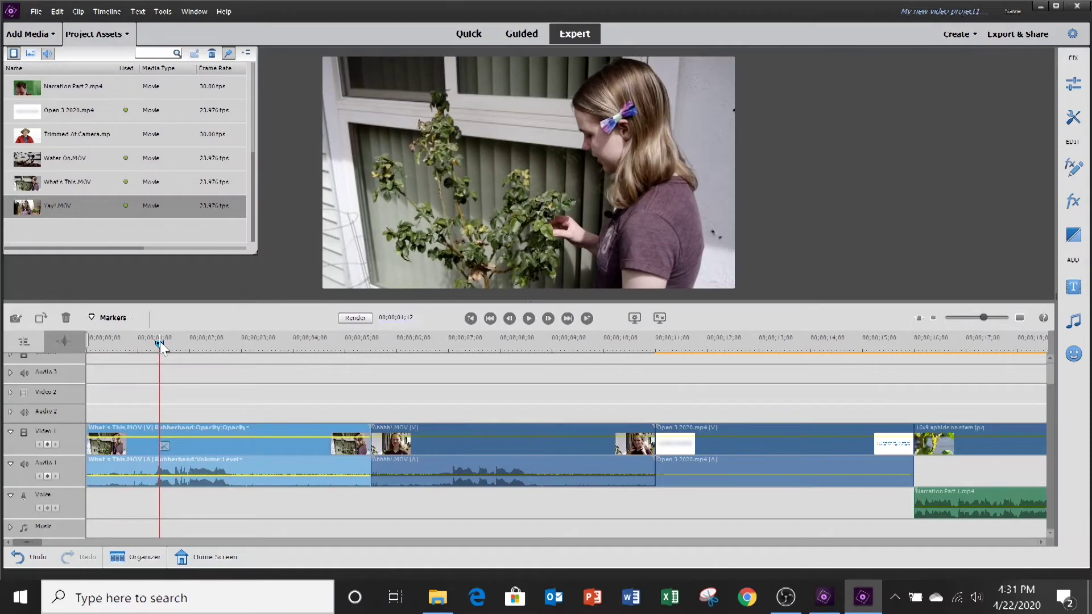
{"action": "left_click_drag", "start_coordinate": [160, 344], "coordinate": [1005, 398]}
{"action": "left_click_drag", "start_coordinate": [34, 543], "coordinate": [115, 554]}
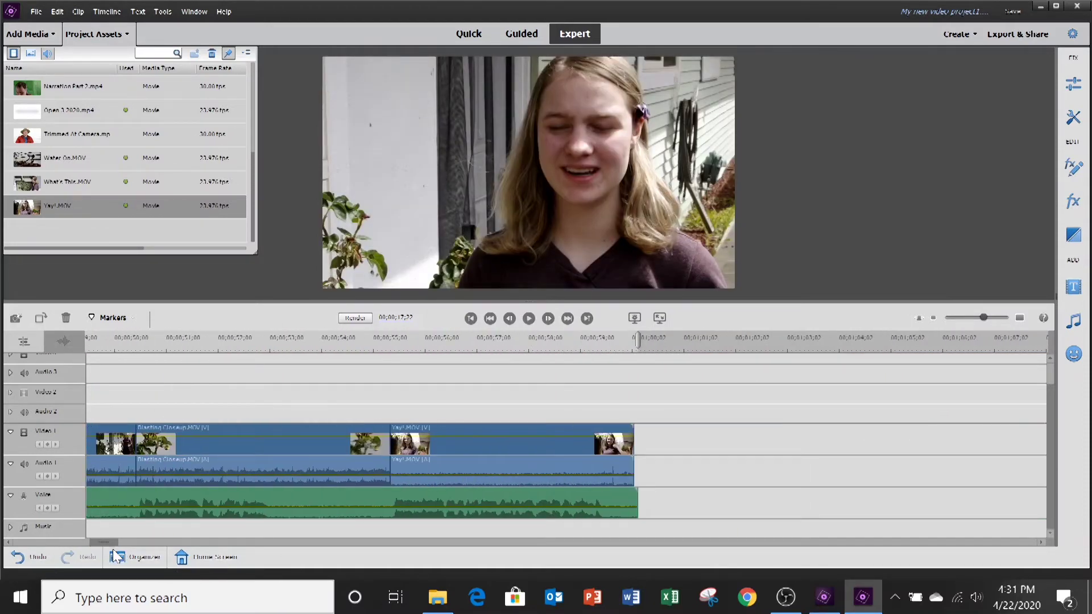
{"action": "left_click", "coordinate": [474, 339]}
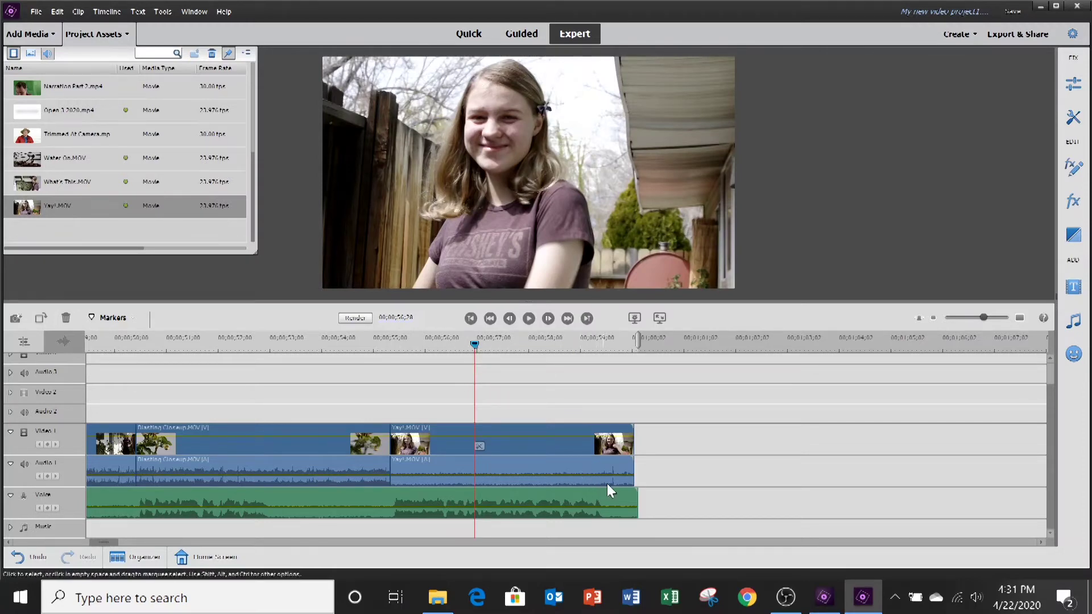
{"action": "left_click_drag", "start_coordinate": [481, 342], "coordinate": [606, 347]}
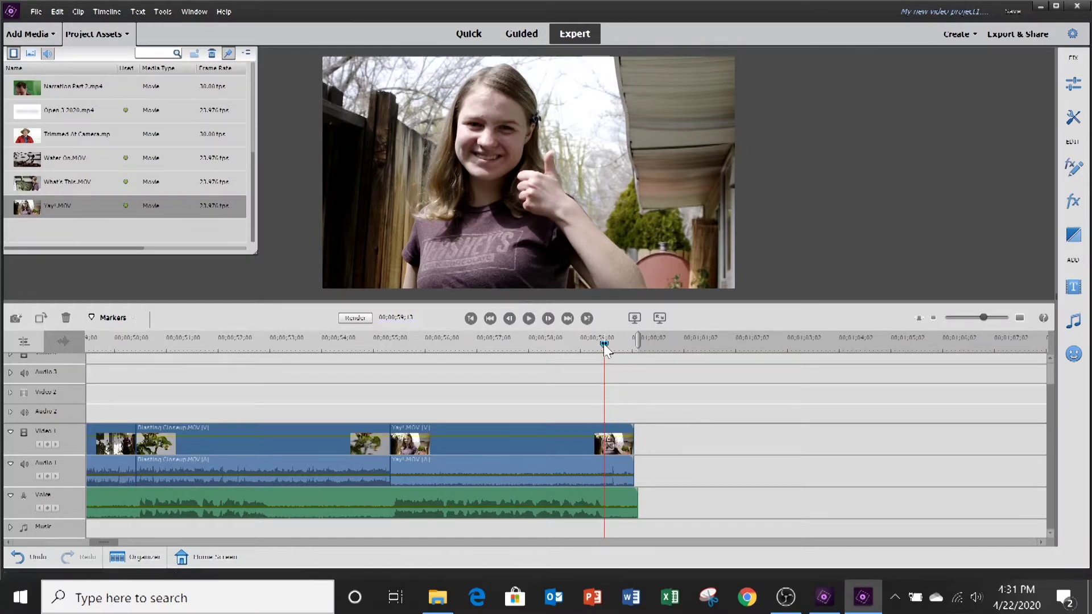
{"action": "left_click_drag", "start_coordinate": [605, 343], "coordinate": [610, 342]}
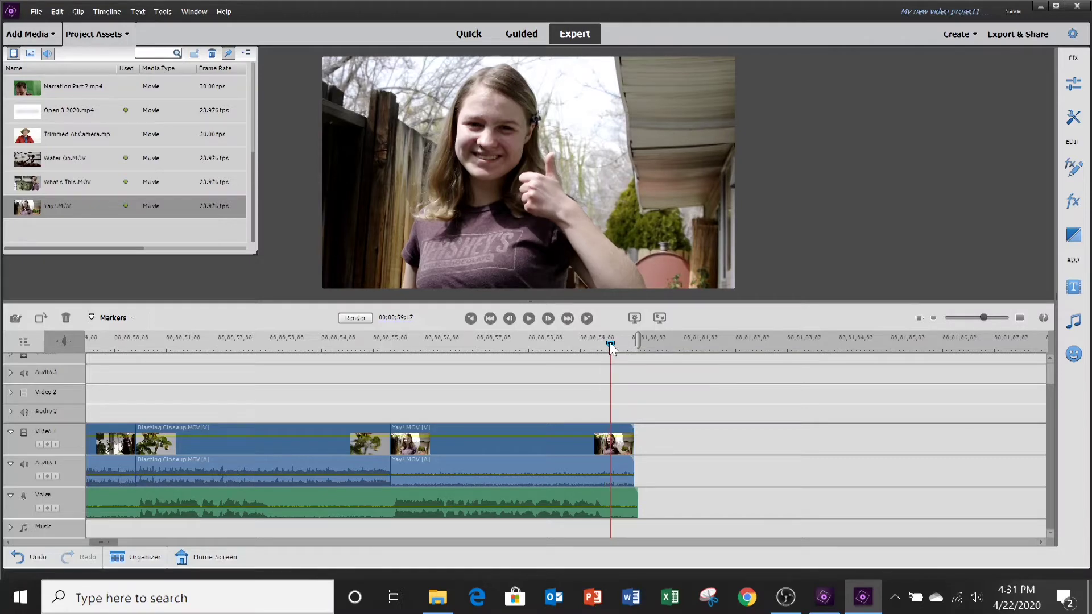
{"action": "left_click_drag", "start_coordinate": [636, 500], "coordinate": [611, 510]}
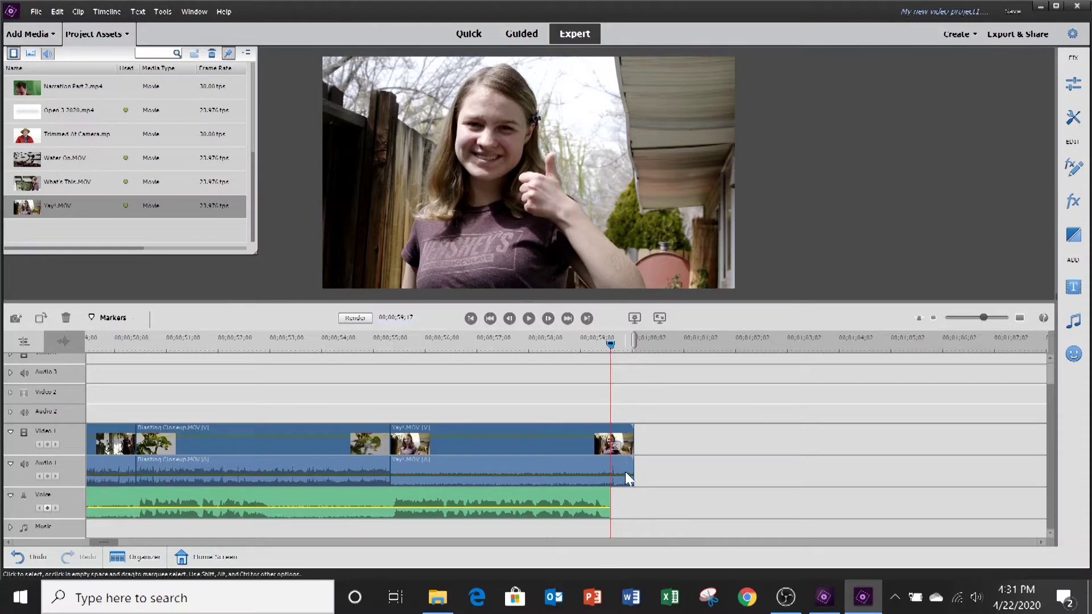
{"action": "left_click_drag", "start_coordinate": [609, 340], "coordinate": [604, 341]}
{"action": "left_click", "coordinate": [529, 318]}
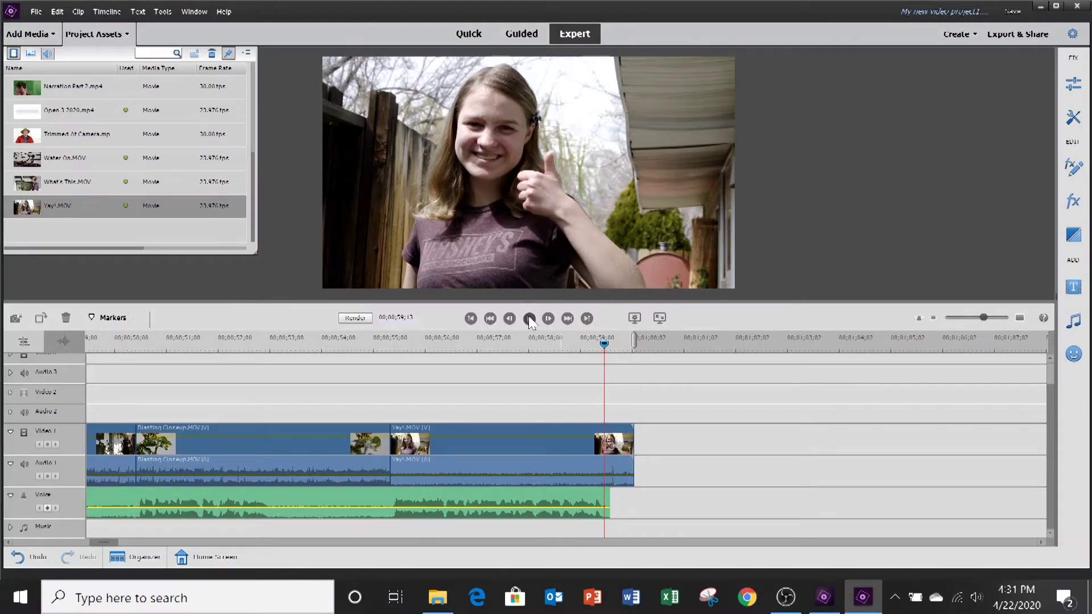
{"action": "left_click", "coordinate": [529, 318]}
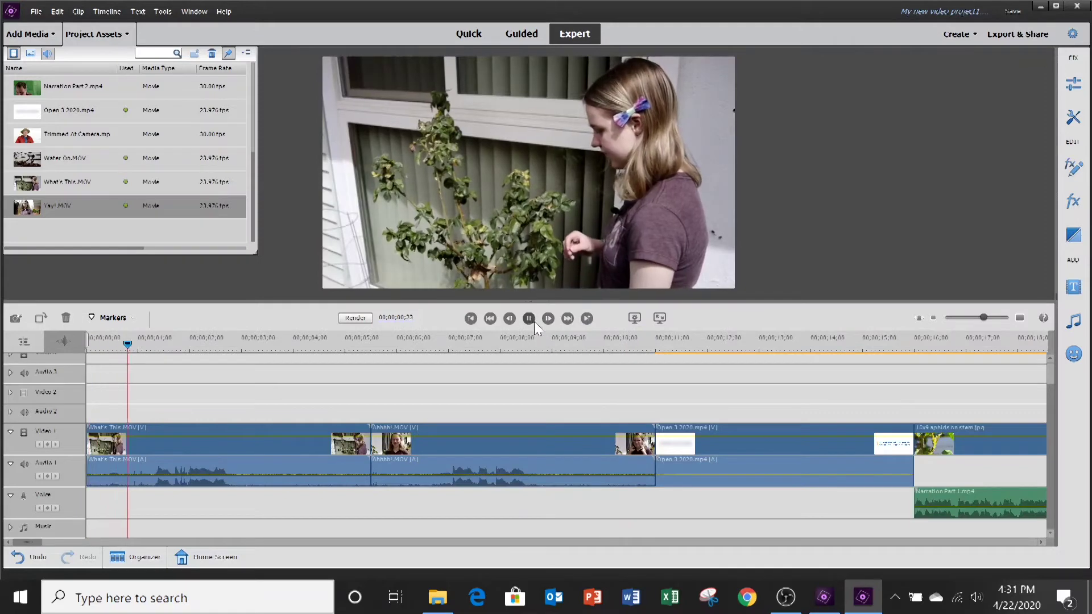
{"action": "left_click", "coordinate": [529, 319]}
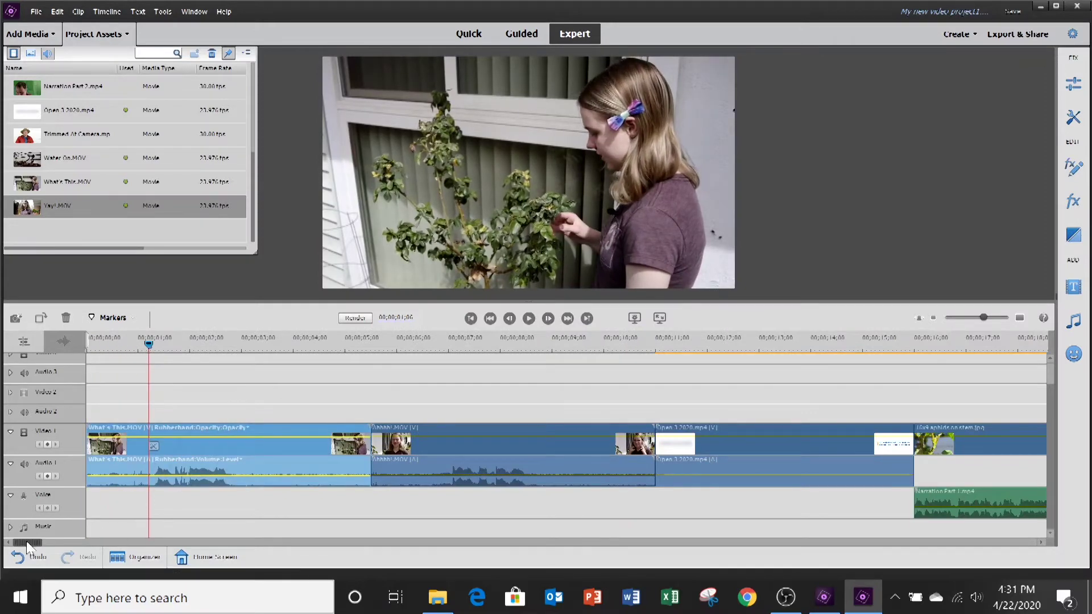
Step: Add Trimmed At Camera.mp4 to Video 1 directly after Yay!.MOV
{"action": "left_click_drag", "start_coordinate": [26, 541], "coordinate": [109, 544]}
{"action": "left_click", "coordinate": [478, 340]}
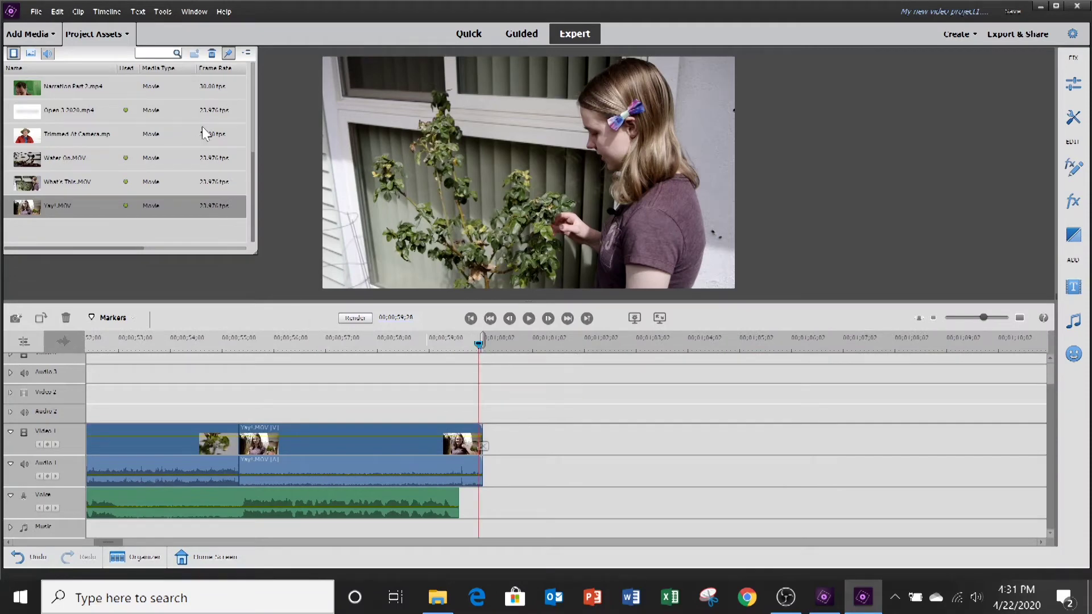
{"action": "left_click_drag", "start_coordinate": [28, 141], "coordinate": [105, 154]}
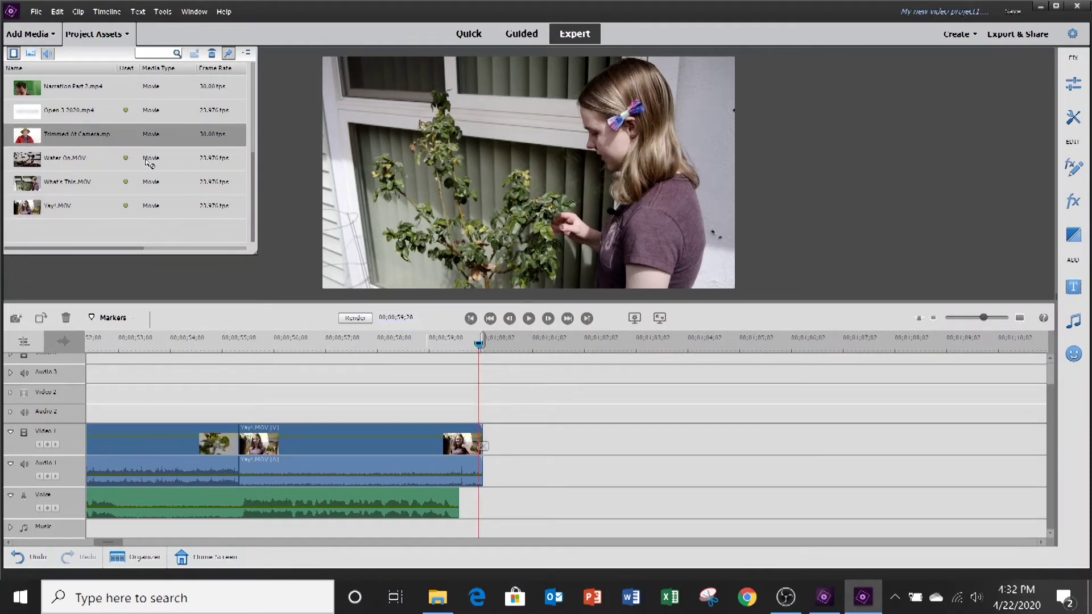
{"action": "left_click_drag", "start_coordinate": [484, 283], "coordinate": [488, 468]}
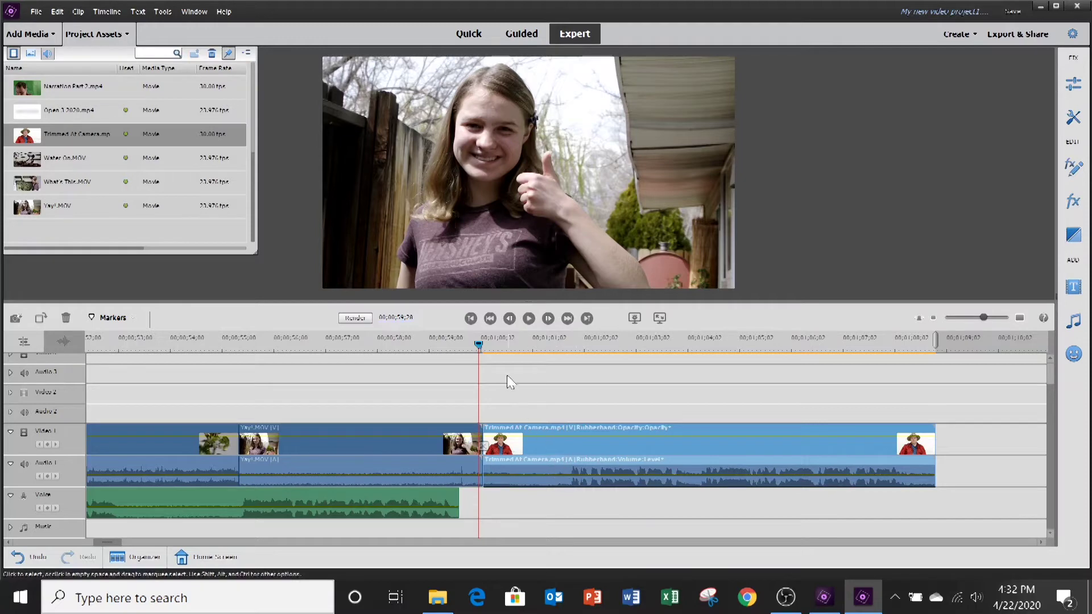
Step: Trim about 1.4 seconds off the start of Trimmed At Camera.mp4 and play the clip's beginning and end
{"action": "left_click_drag", "start_coordinate": [478, 344], "coordinate": [533, 356]}
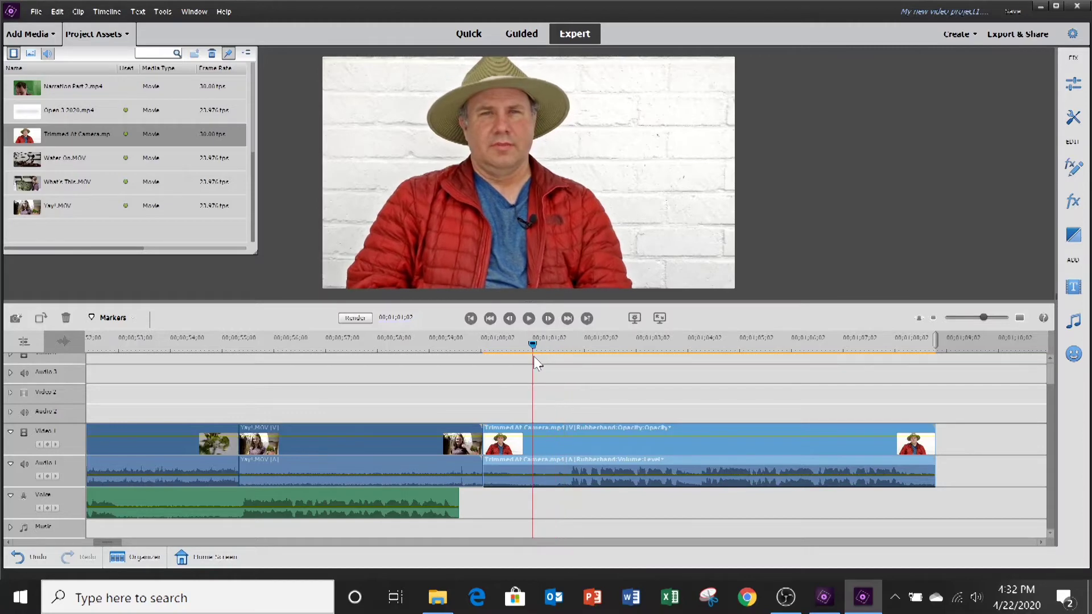
{"action": "left_click", "coordinate": [529, 321]}
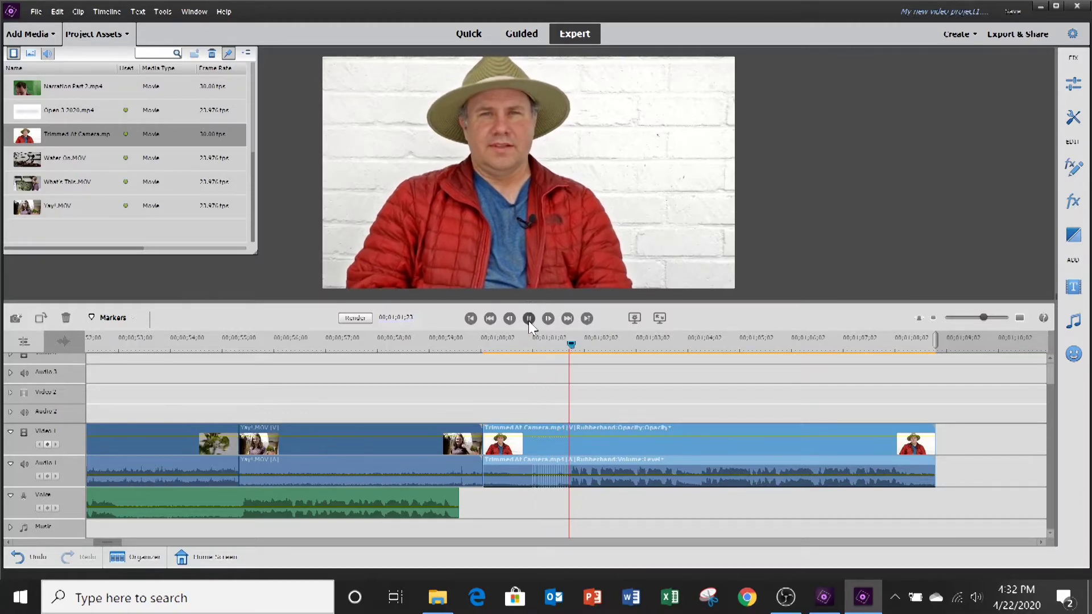
{"action": "left_click", "coordinate": [528, 321]}
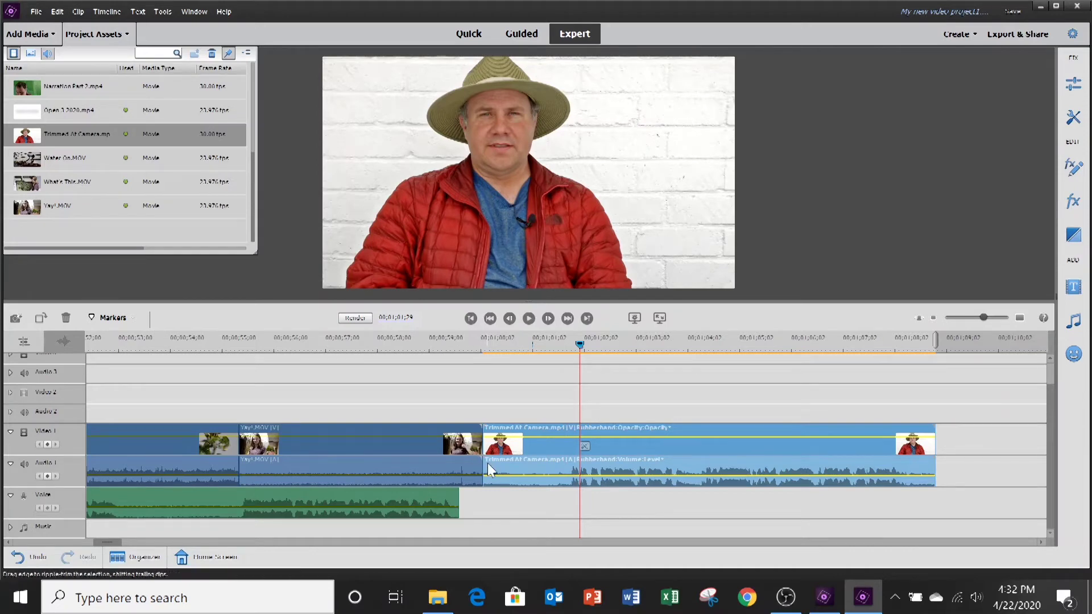
{"action": "left_click_drag", "start_coordinate": [485, 465], "coordinate": [554, 470]}
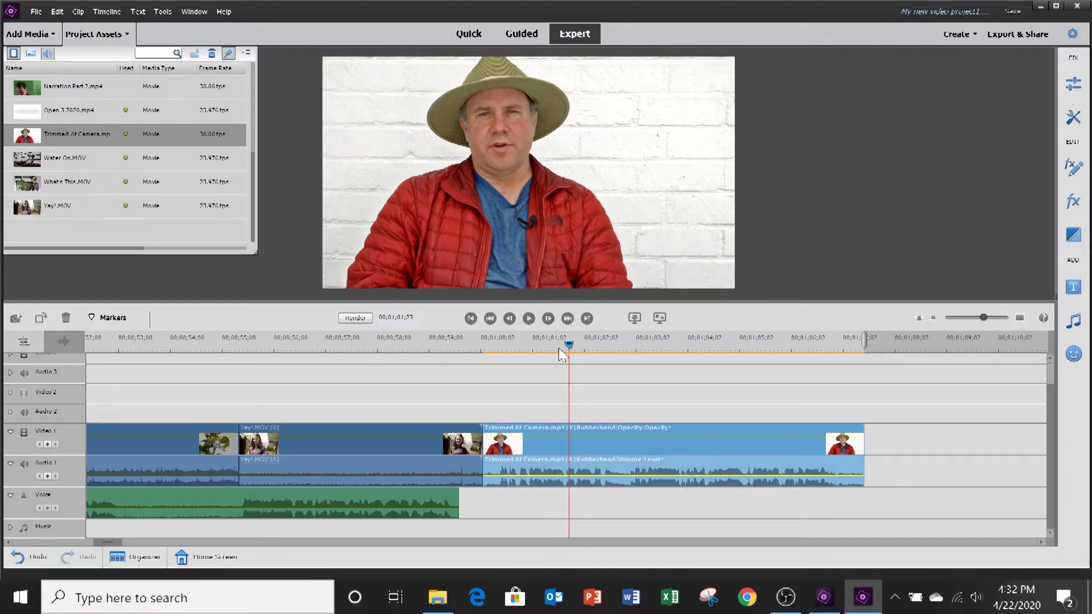
{"action": "left_click_drag", "start_coordinate": [511, 356], "coordinate": [436, 359]}
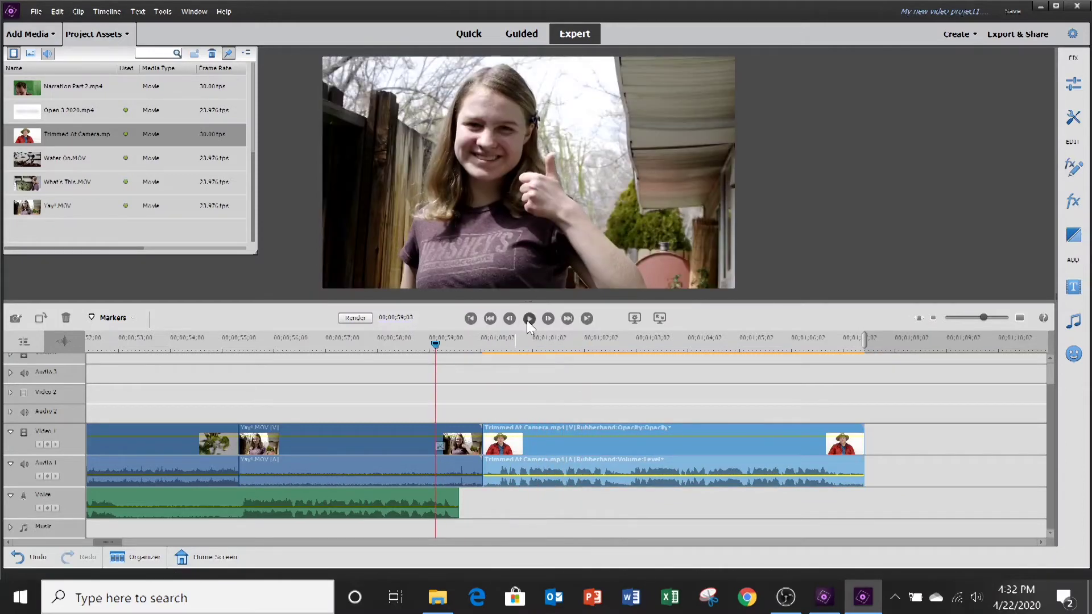
{"action": "left_click", "coordinate": [529, 319]}
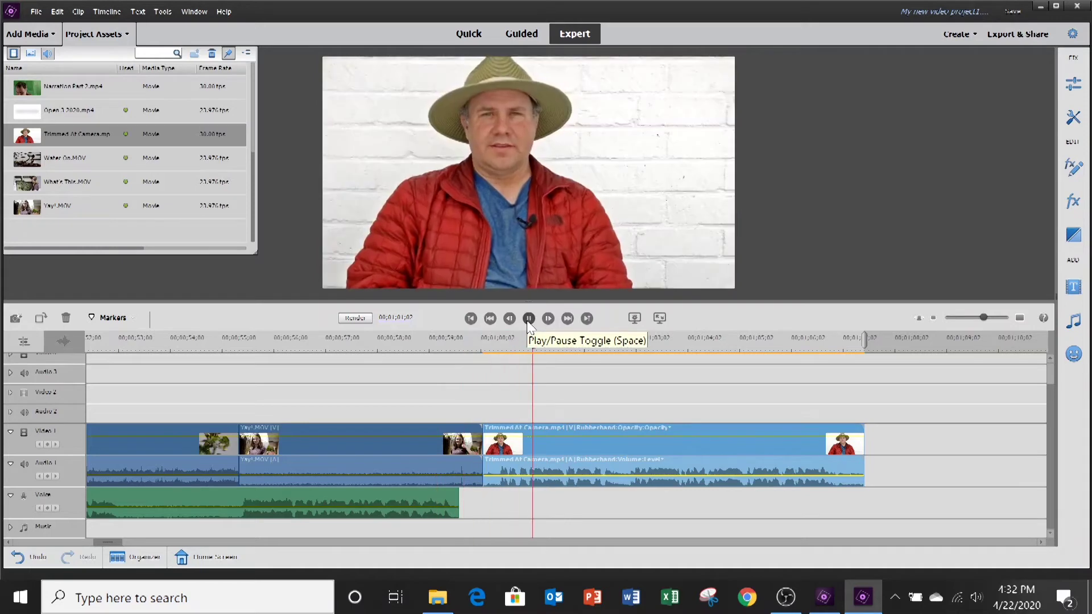
{"action": "left_click", "coordinate": [528, 319]}
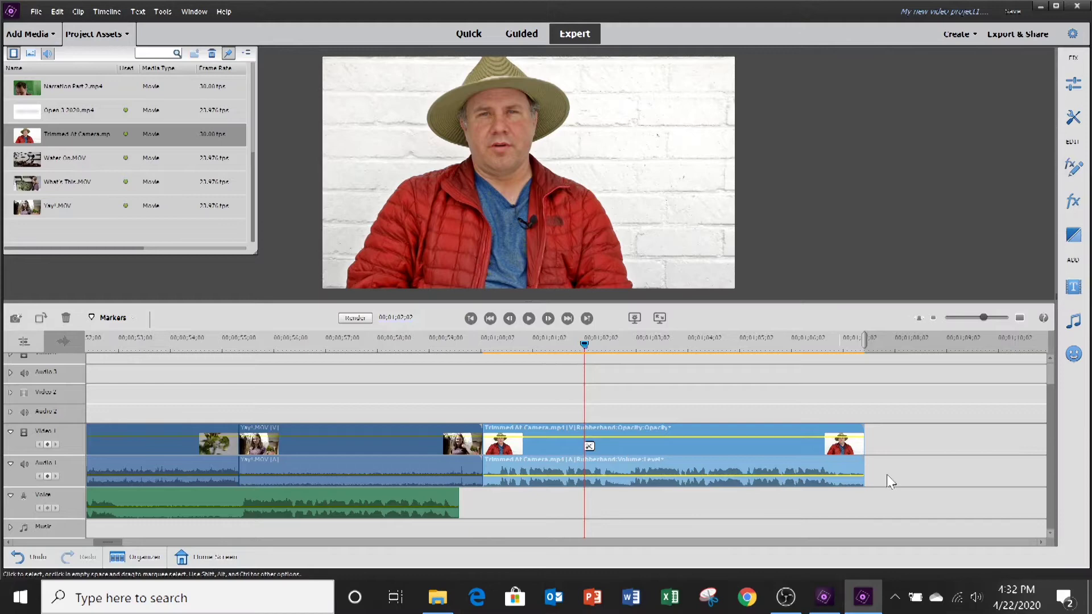
{"action": "left_click_drag", "start_coordinate": [586, 342], "coordinate": [835, 441]}
{"action": "left_click", "coordinate": [529, 319]}
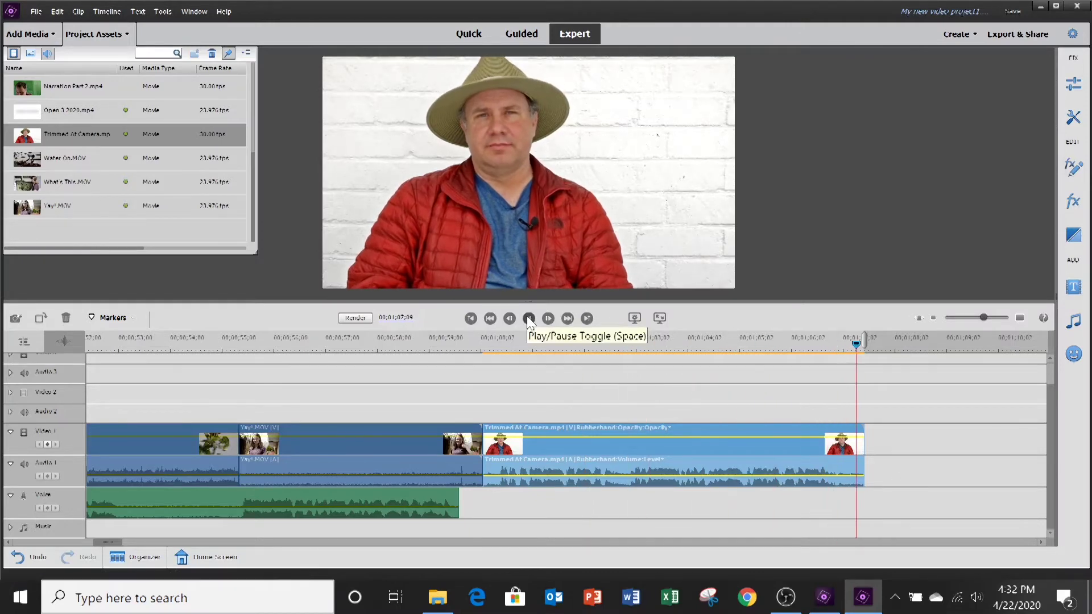
{"action": "left_click", "coordinate": [531, 317]}
{"action": "left_click", "coordinate": [529, 319]}
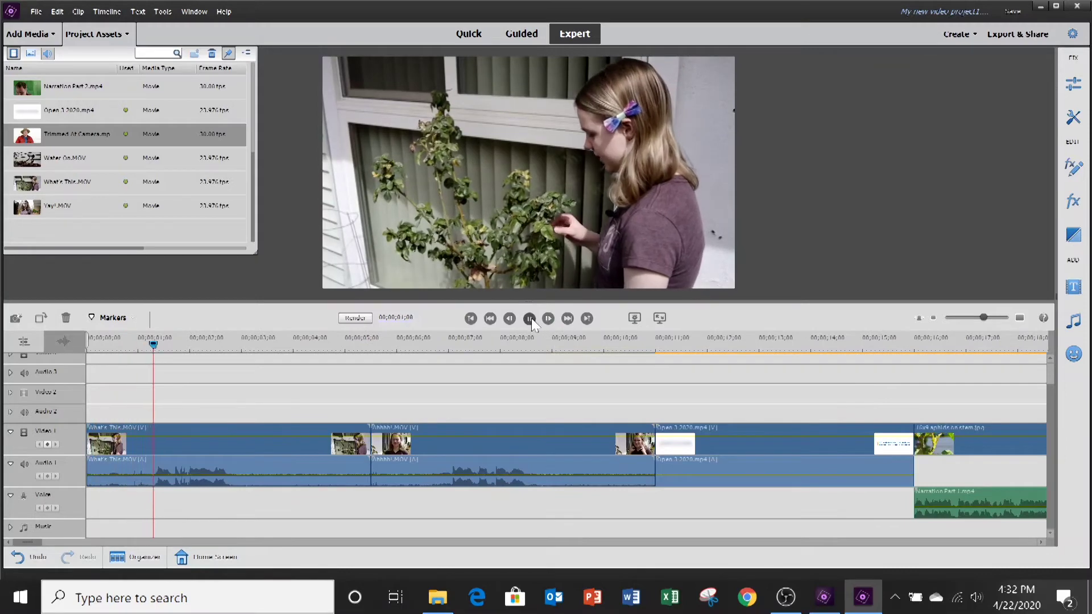
Step: Add Narration Part 2.mp4 to Video 1 directly after Trimmed At Camera.mp4
{"action": "left_click_drag", "start_coordinate": [24, 542], "coordinate": [110, 541]}
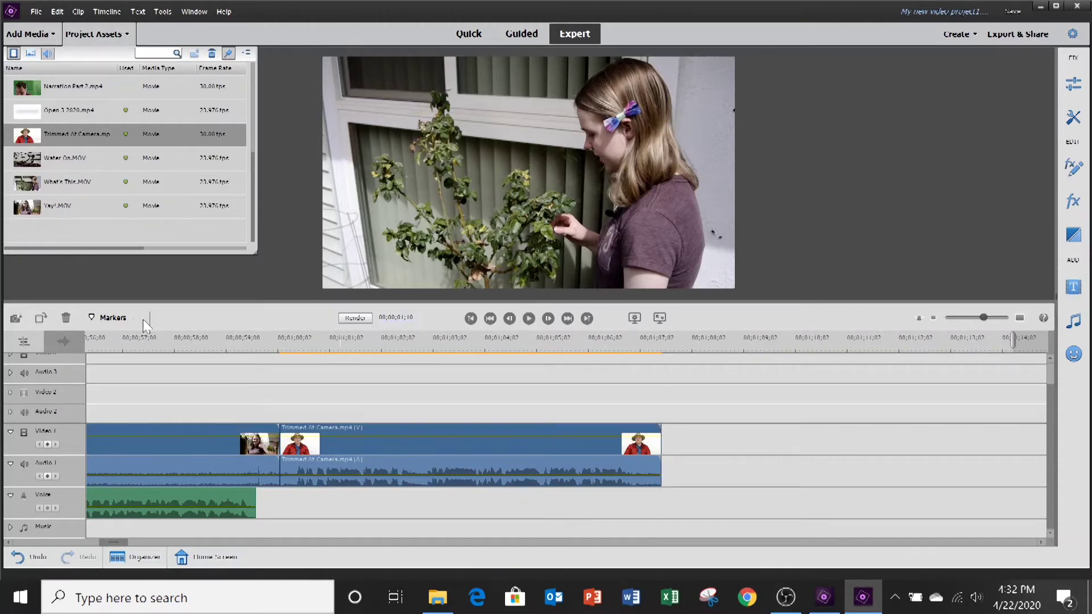
{"action": "left_click_drag", "start_coordinate": [104, 544], "coordinate": [119, 544]}
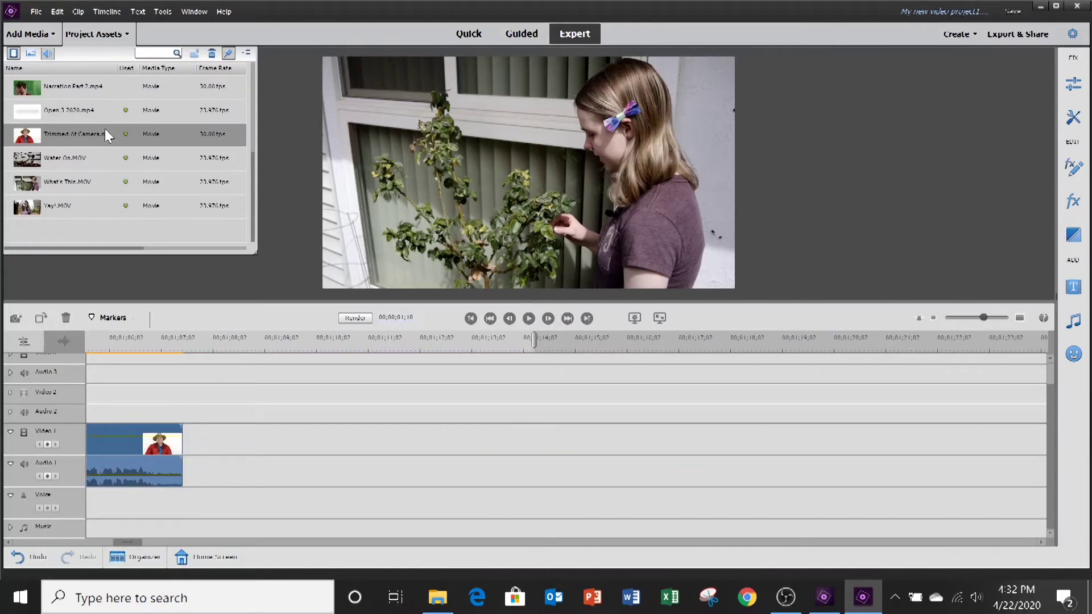
{"action": "left_click", "coordinate": [61, 96]}
{"action": "left_click_drag", "start_coordinate": [34, 97], "coordinate": [187, 474]}
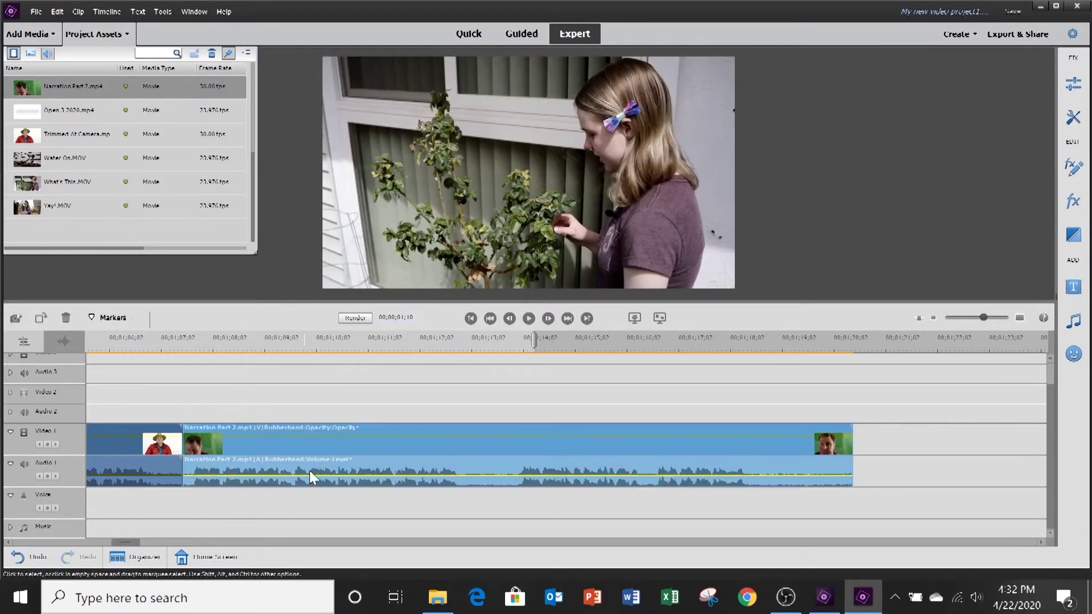
Step: Unlink the audio and video of Narration Part 2.mp4, move its audio to the Voice track and delete its video
{"action": "right_click", "coordinate": [433, 455]}
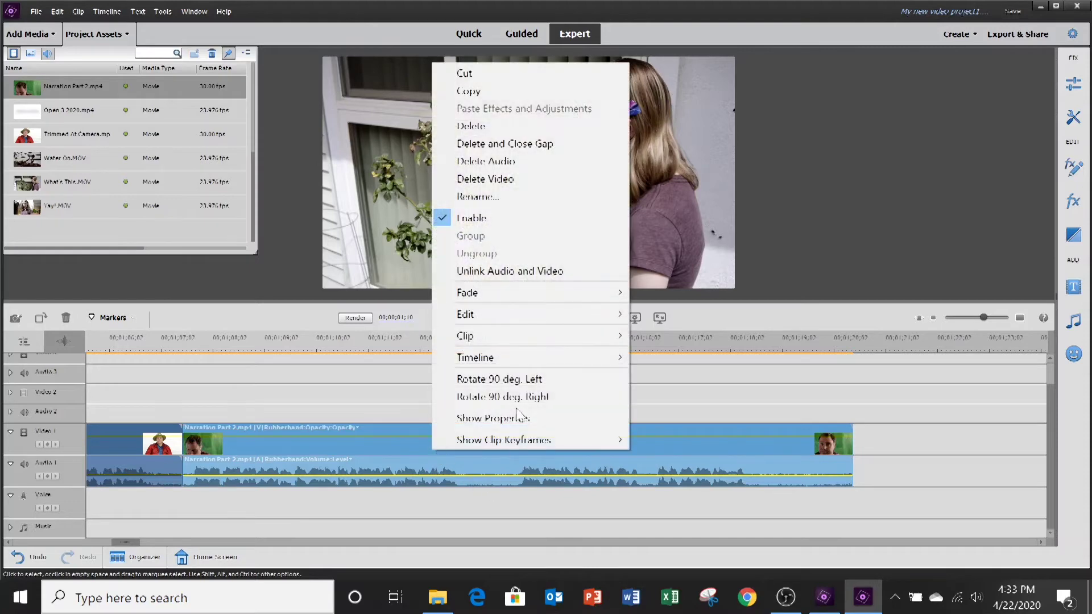
{"action": "left_click", "coordinate": [517, 271]}
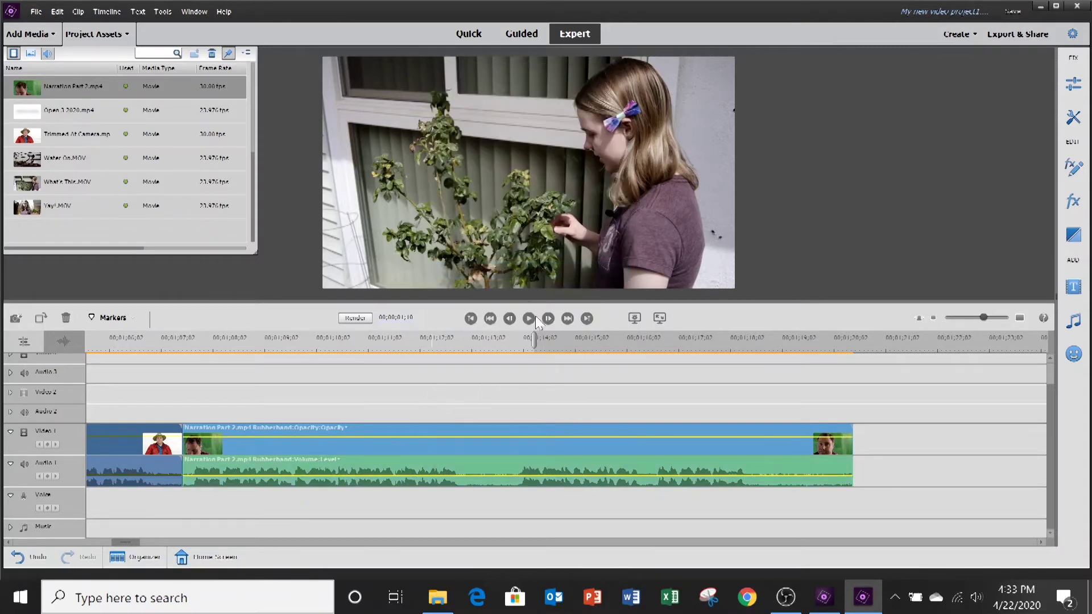
{"action": "left_click", "coordinate": [626, 507]}
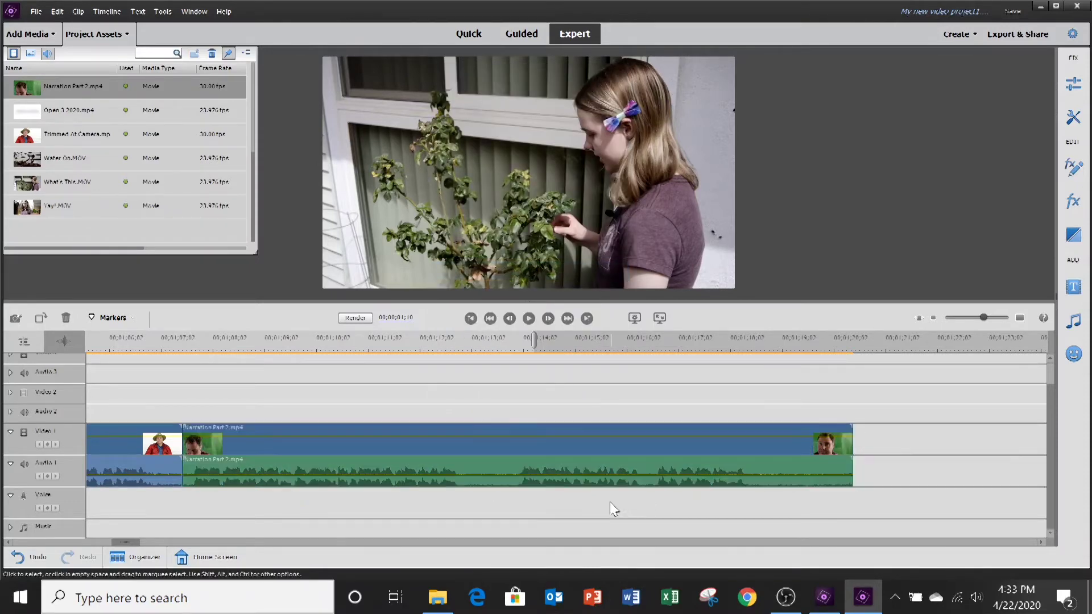
{"action": "left_click", "coordinate": [508, 469]}
{"action": "left_click_drag", "start_coordinate": [500, 467], "coordinate": [501, 501]}
{"action": "left_click", "coordinate": [514, 439]}
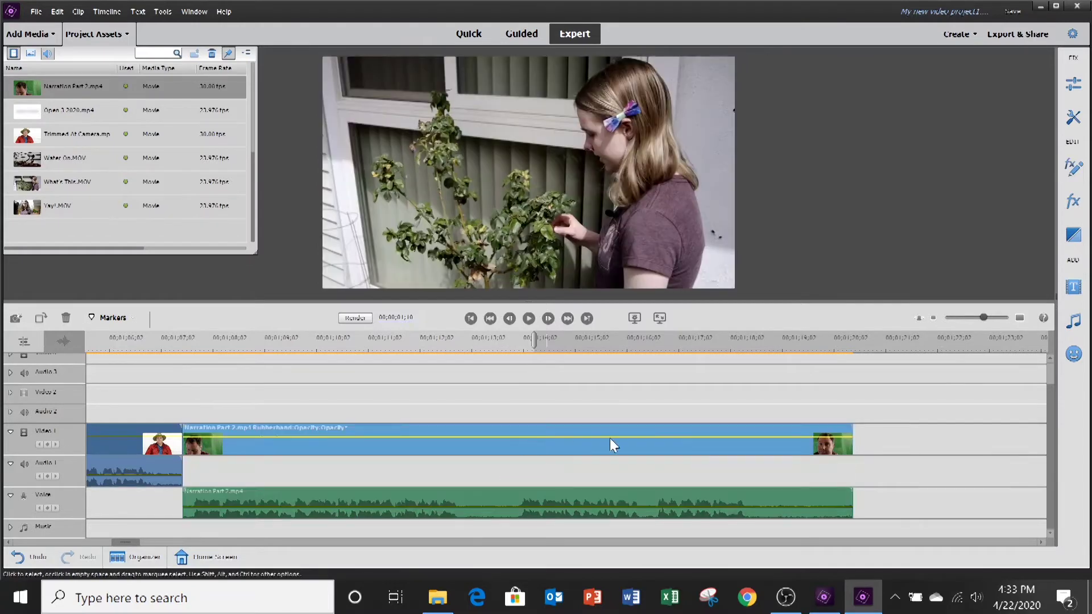
{"action": "key", "text": "Delete"}
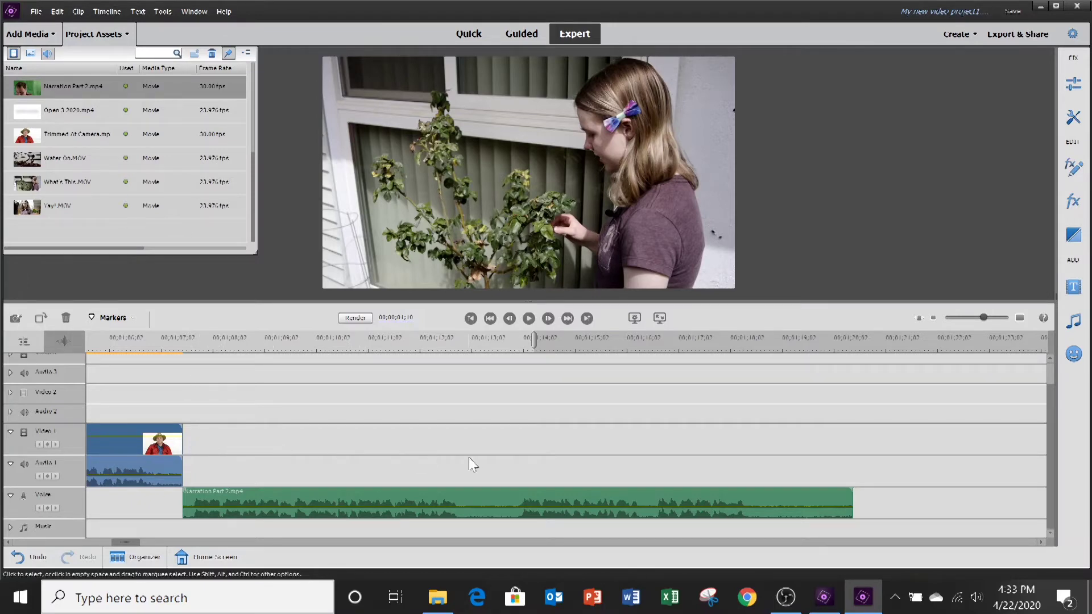
Step: Add the still UCIPM Homepage.PNG on Video 1 directly after Trimmed At Camera.mp4, extend it by about 1 second and play it
{"action": "left_click", "coordinate": [14, 53]}
{"action": "left_click", "coordinate": [31, 53]}
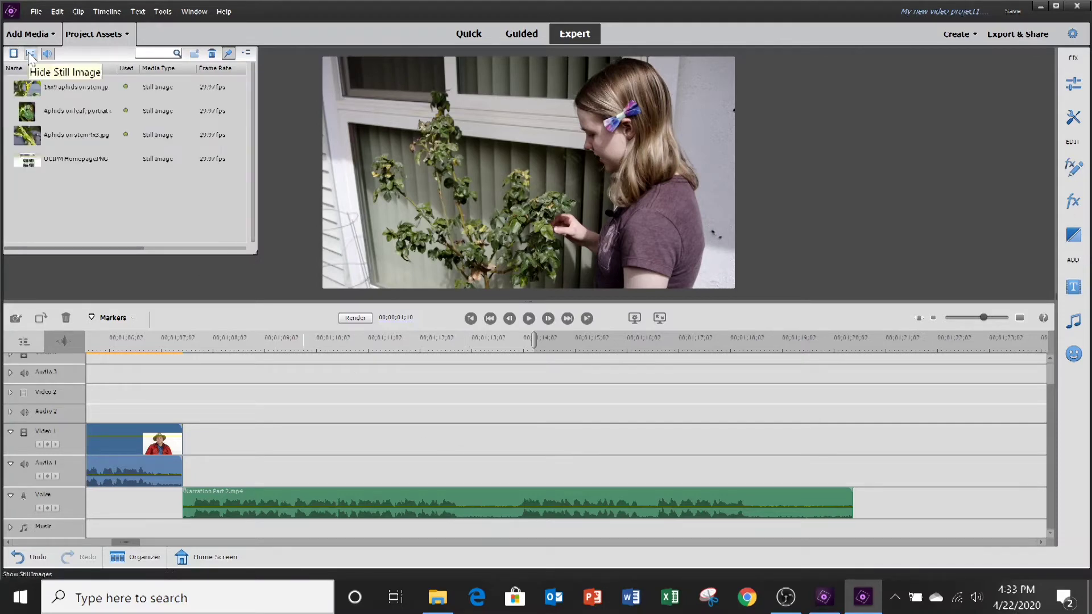
{"action": "left_click_drag", "start_coordinate": [31, 165], "coordinate": [189, 477]}
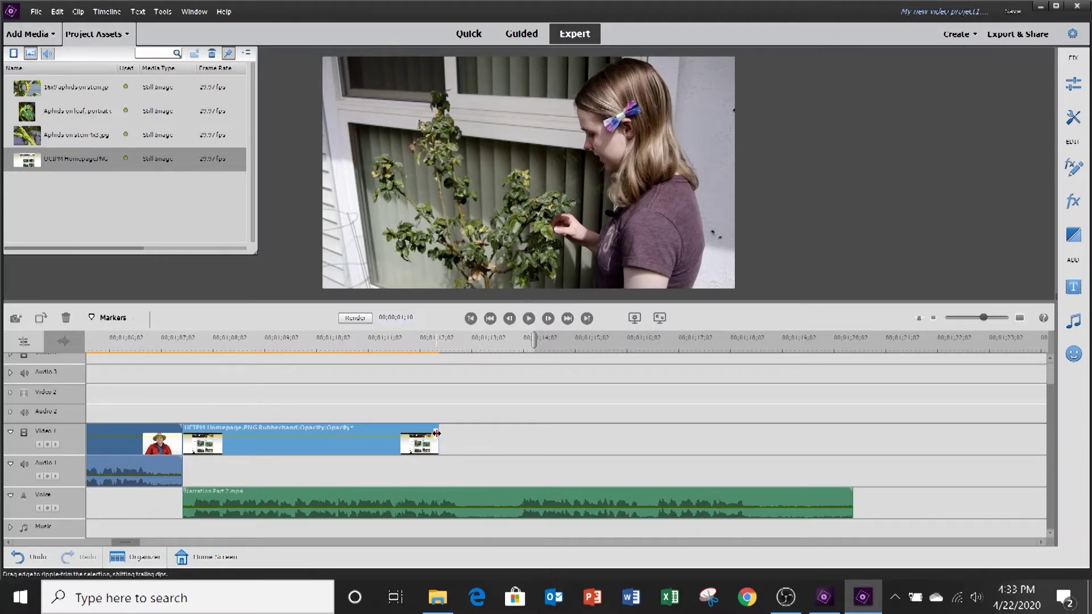
{"action": "left_click_drag", "start_coordinate": [438, 441], "coordinate": [490, 442]}
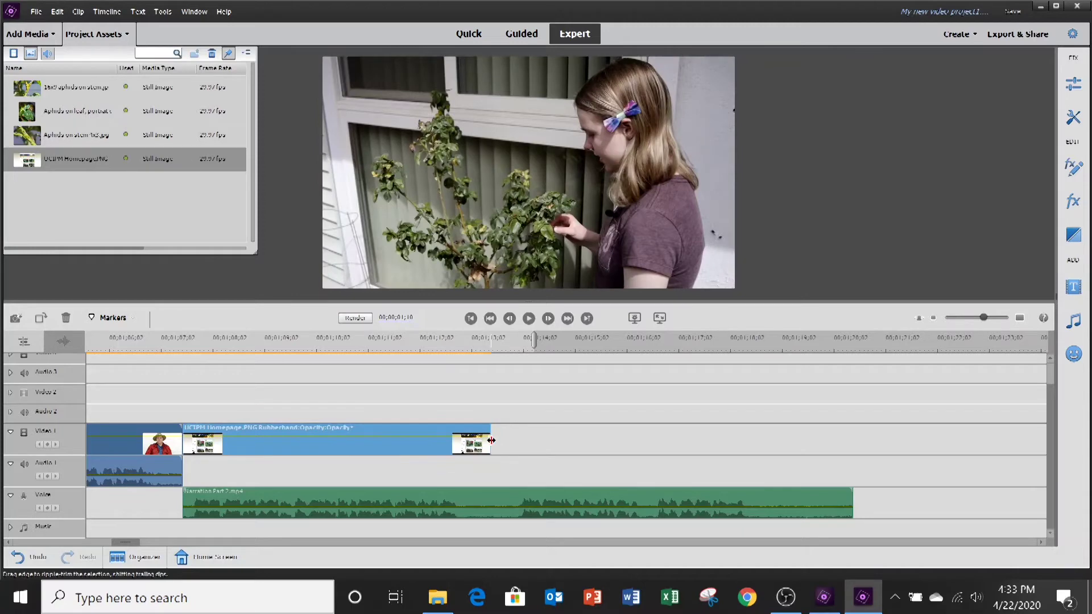
{"action": "left_click", "coordinate": [267, 344]}
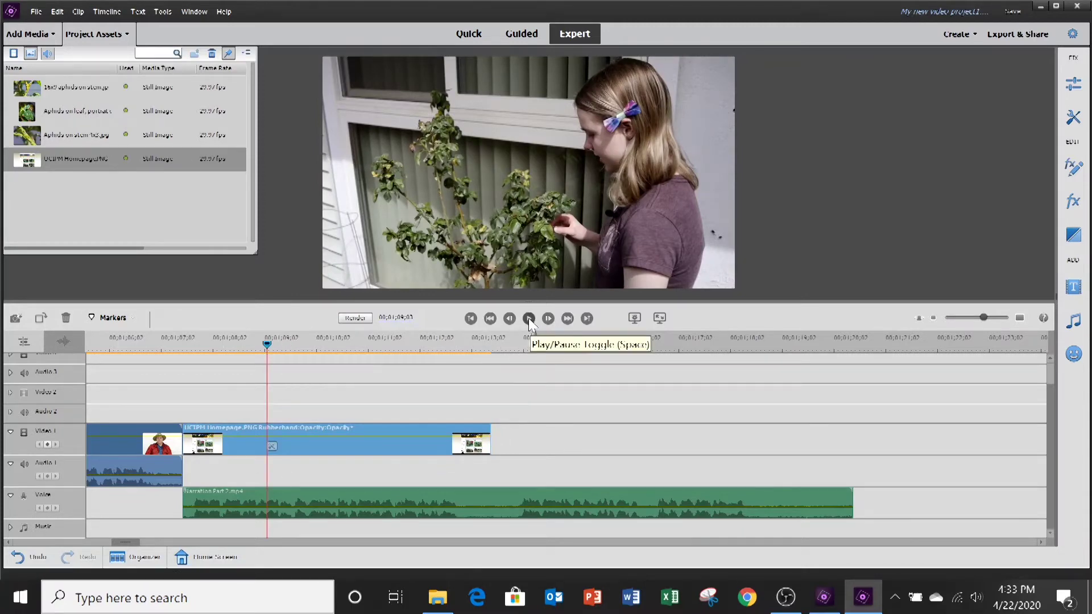
{"action": "left_click", "coordinate": [529, 320]}
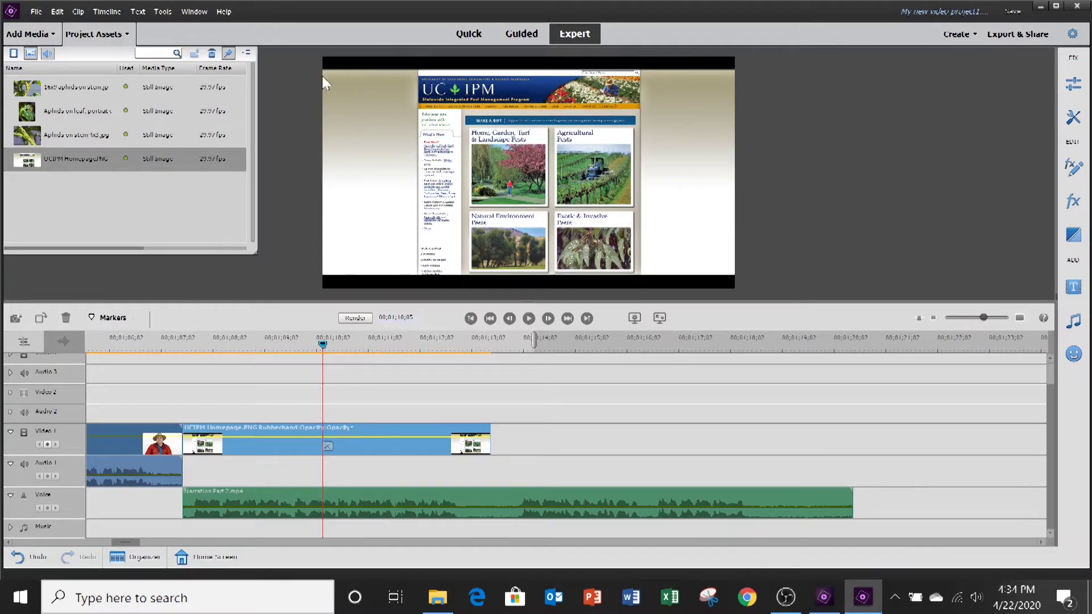
Step: Add ANR Close 1.mp4 to Video 1 directly after the UCIPM Homepage.PNG still and extend the work area to its end
{"action": "left_click", "coordinate": [13, 53]}
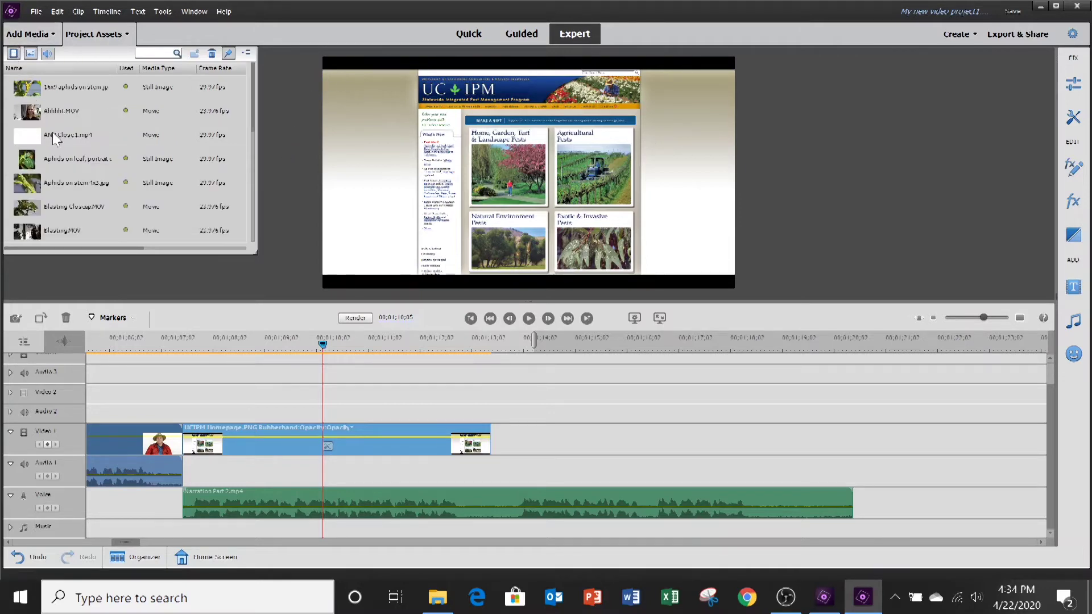
{"action": "left_click_drag", "start_coordinate": [30, 140], "coordinate": [494, 477]}
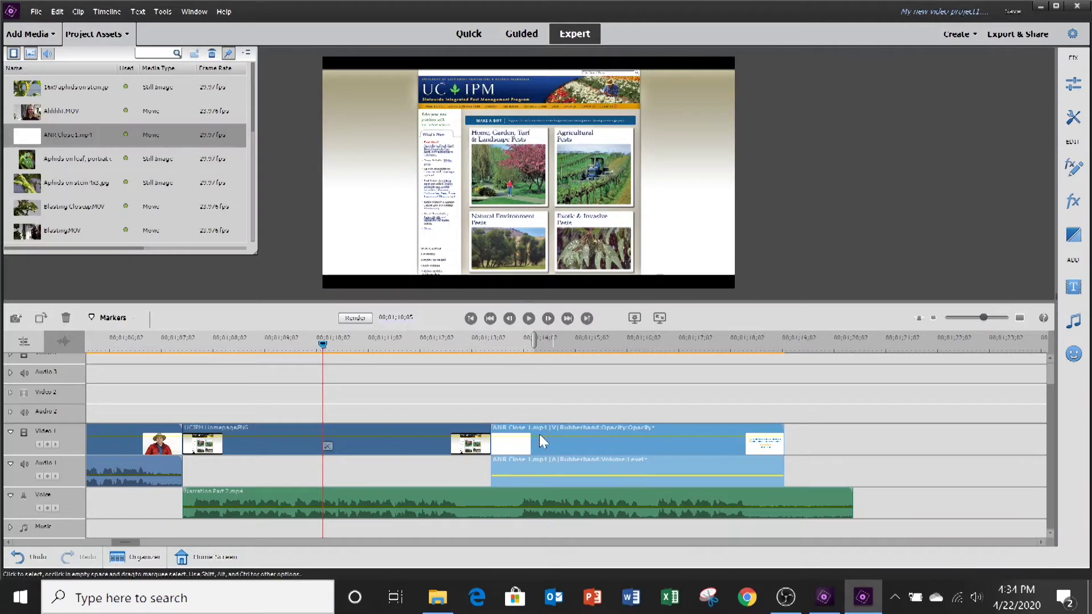
{"action": "mouse_move", "coordinate": [534, 342]}
{"action": "left_mouse_down"}
{"action": "mouse_move", "coordinate": [808, 358]}
{"action": "mouse_move", "coordinate": [788, 351]}
{"action": "left_mouse_up"}
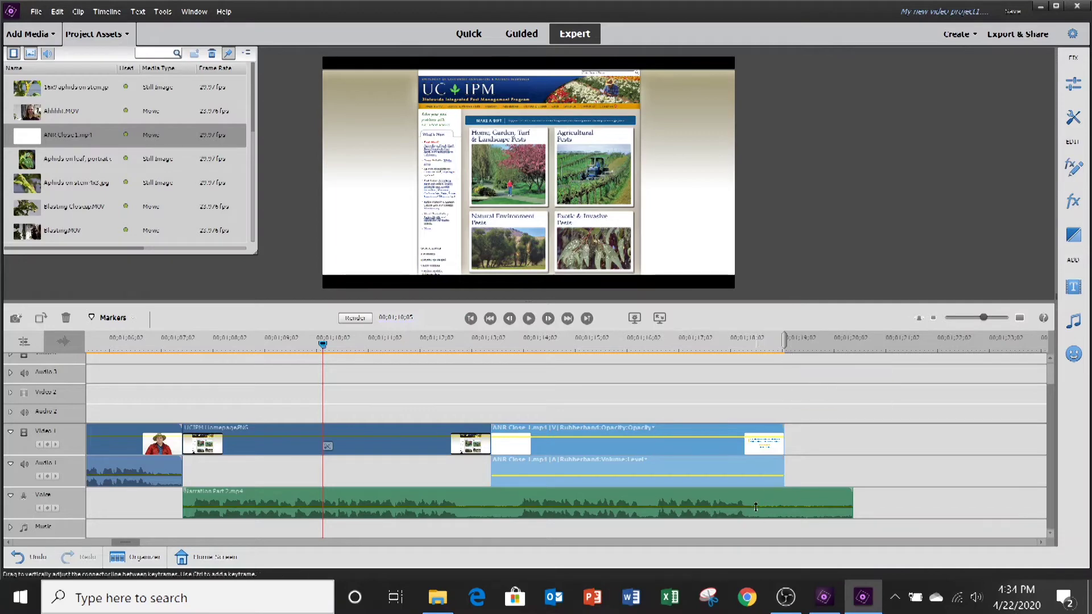
Step: Trim about 2 seconds off the end of Narration Part 2.mp4 on the Voice track and render the timeline preview
{"action": "left_click_drag", "start_coordinate": [853, 506], "coordinate": [749, 519]}
{"action": "left_click_drag", "start_coordinate": [319, 343], "coordinate": [608, 341]}
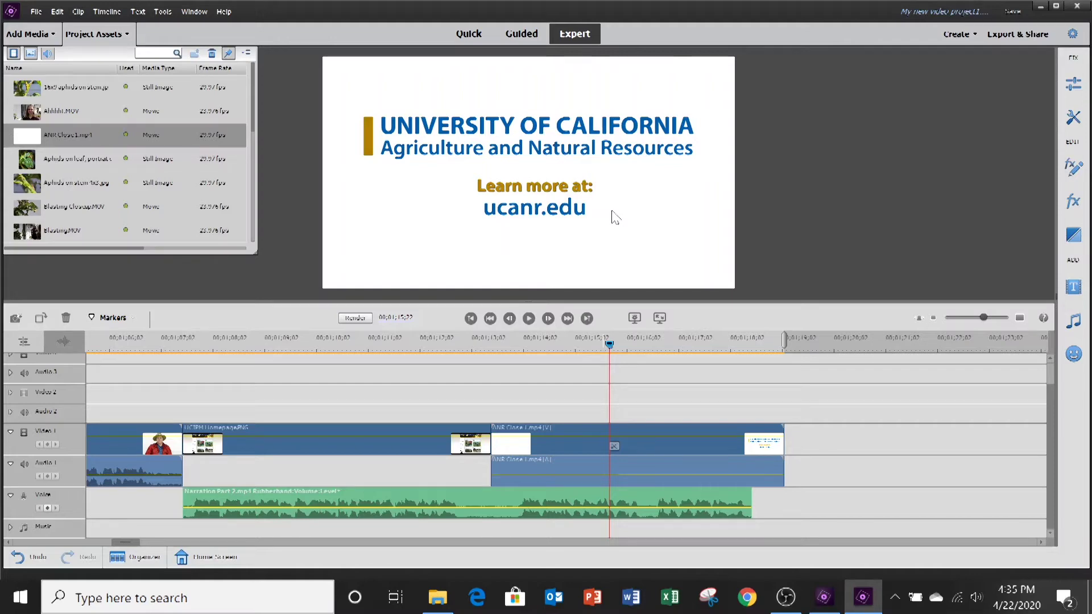
{"action": "key", "text": "Return"}
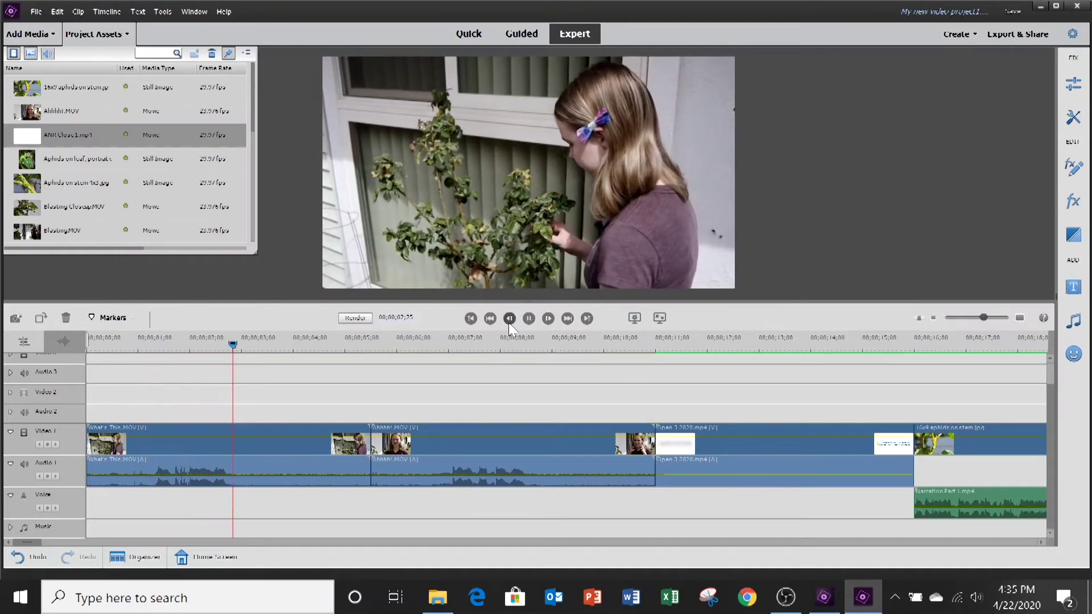
{"action": "left_click", "coordinate": [529, 318]}
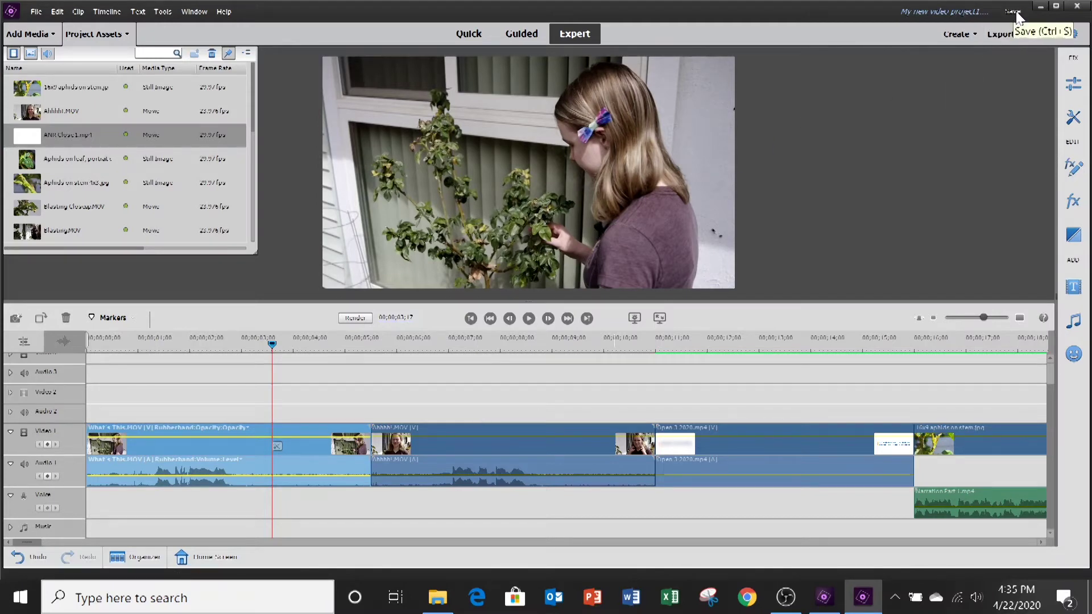
Step: Save the project as Aphids Final Edit.prel in the APHIDS folder under Videos
{"action": "left_click", "coordinate": [35, 12]}
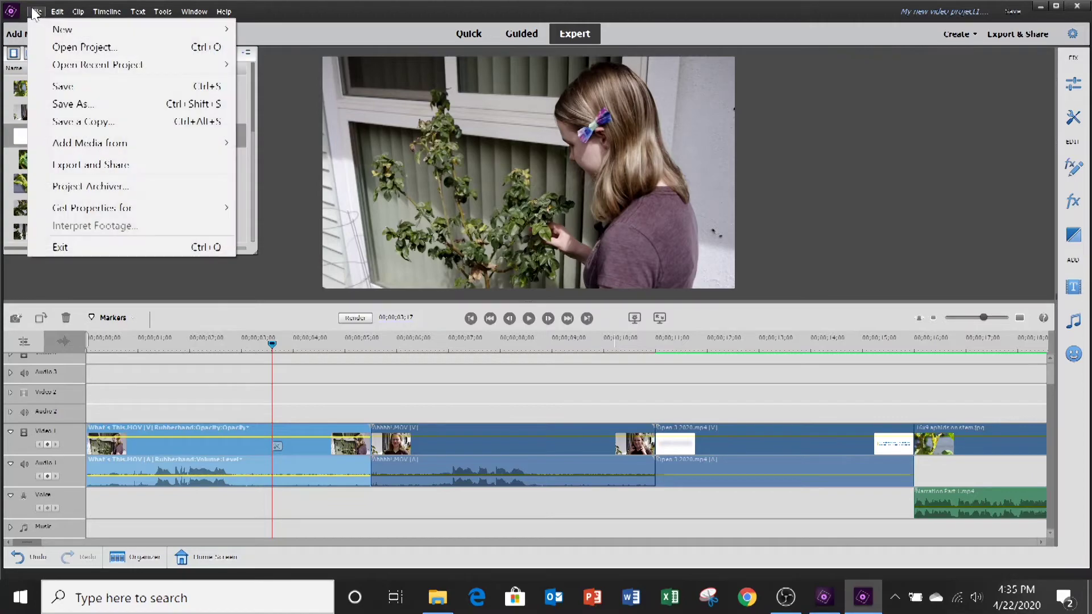
{"action": "left_click", "coordinate": [1010, 14]}
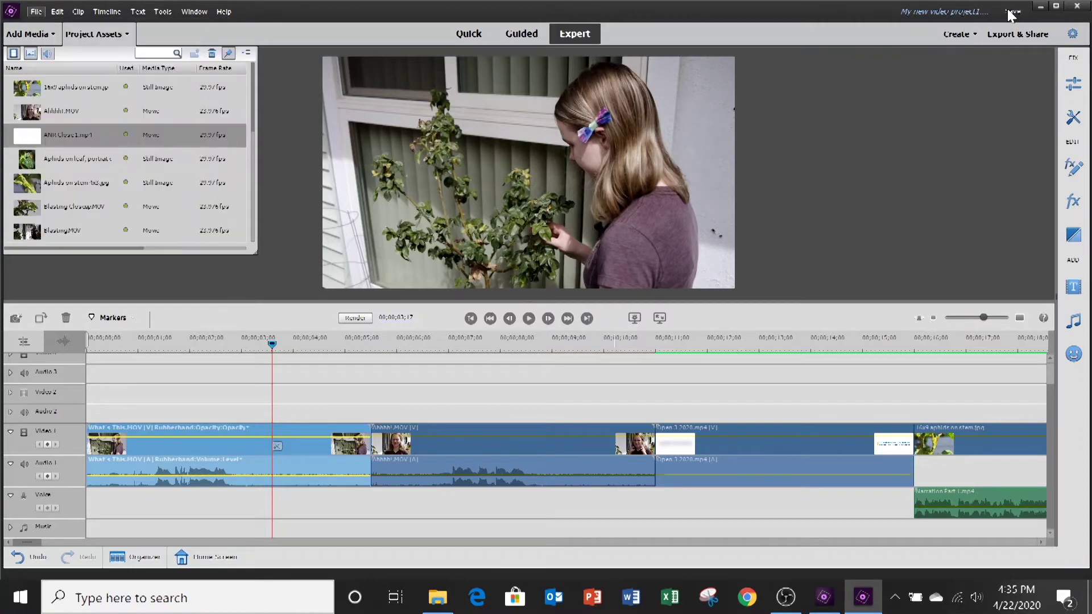
{"action": "left_click", "coordinate": [1014, 14]}
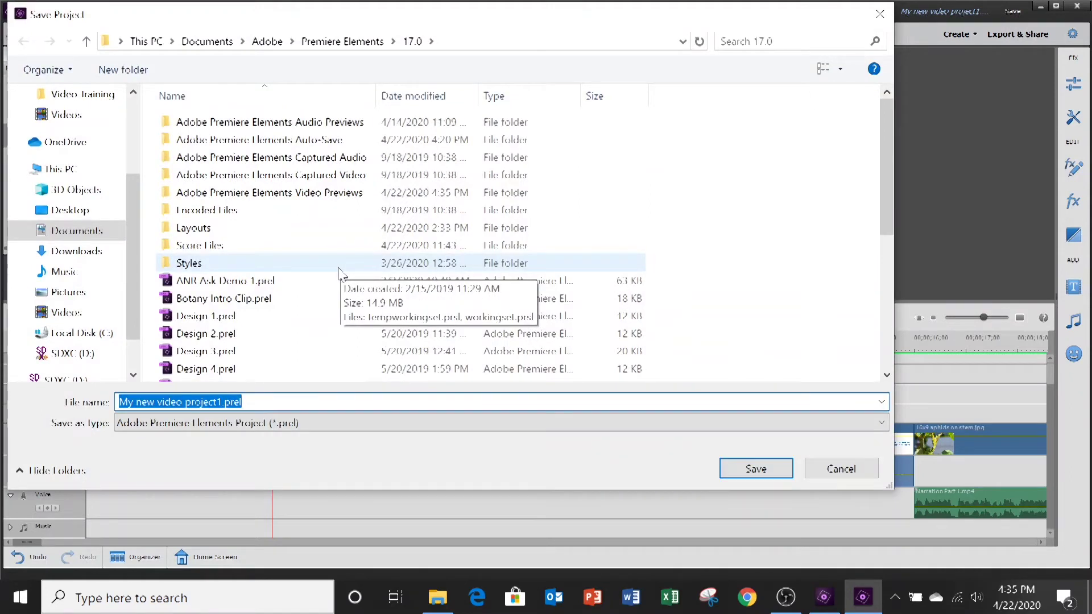
{"action": "key", "text": "Return"}
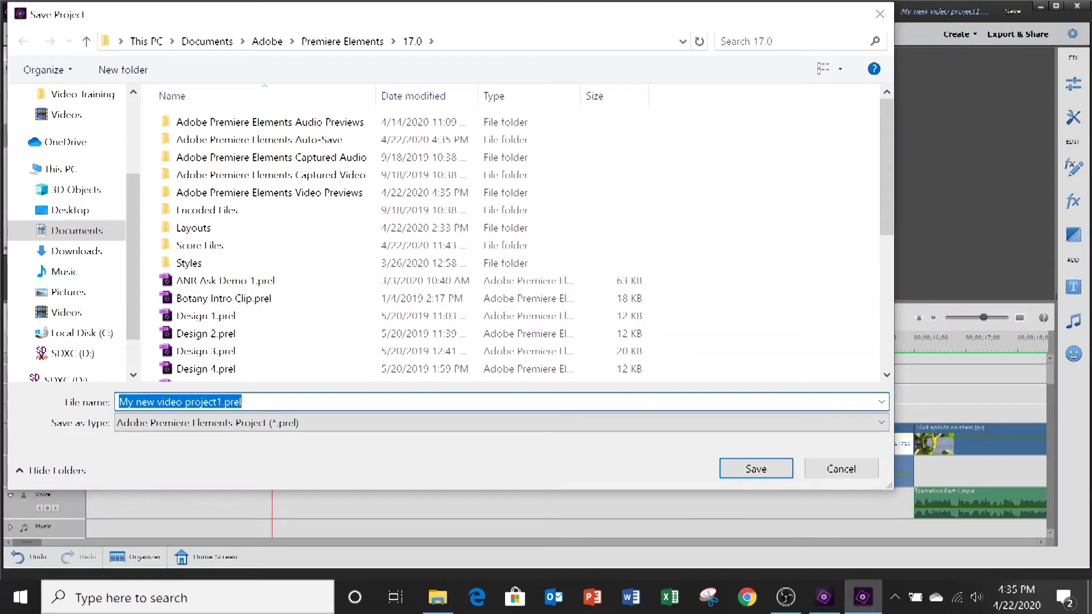
{"action": "left_click", "coordinate": [67, 315]}
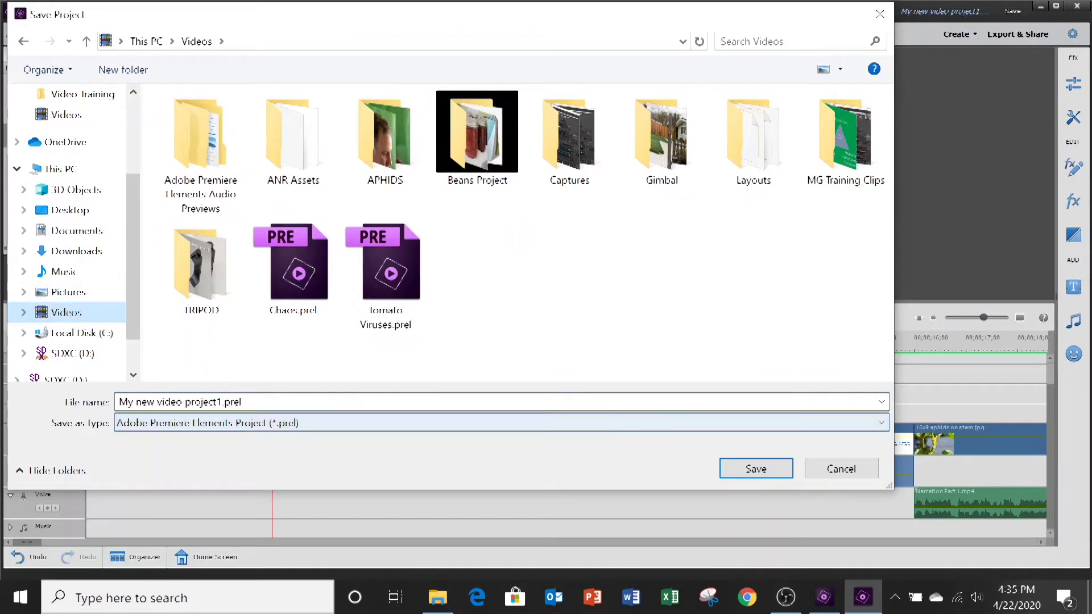
{"action": "double_click", "coordinate": [380, 143]}
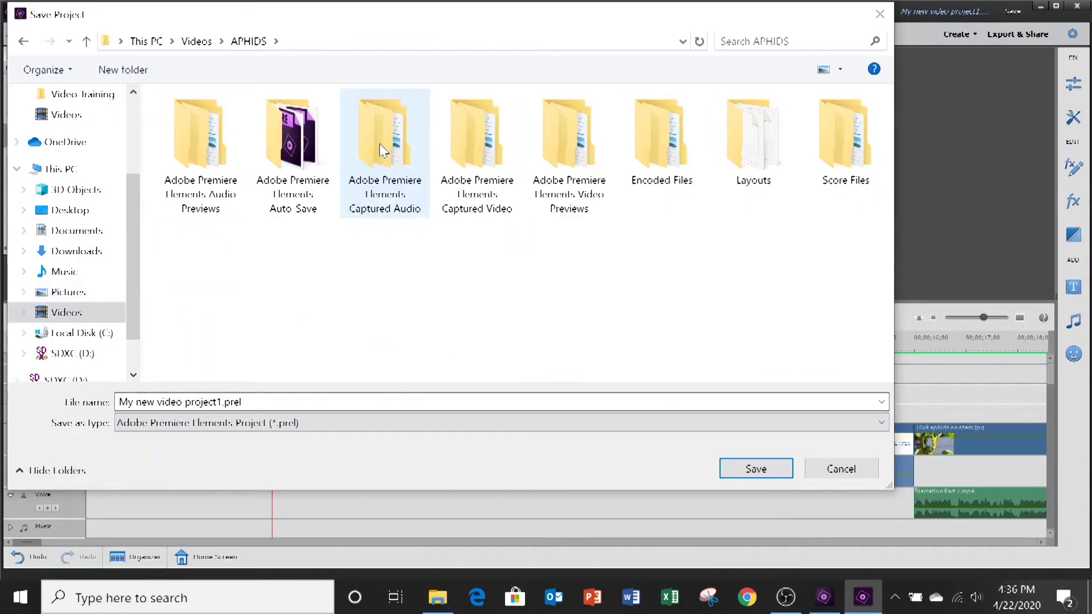
{"action": "left_click", "coordinate": [199, 403]}
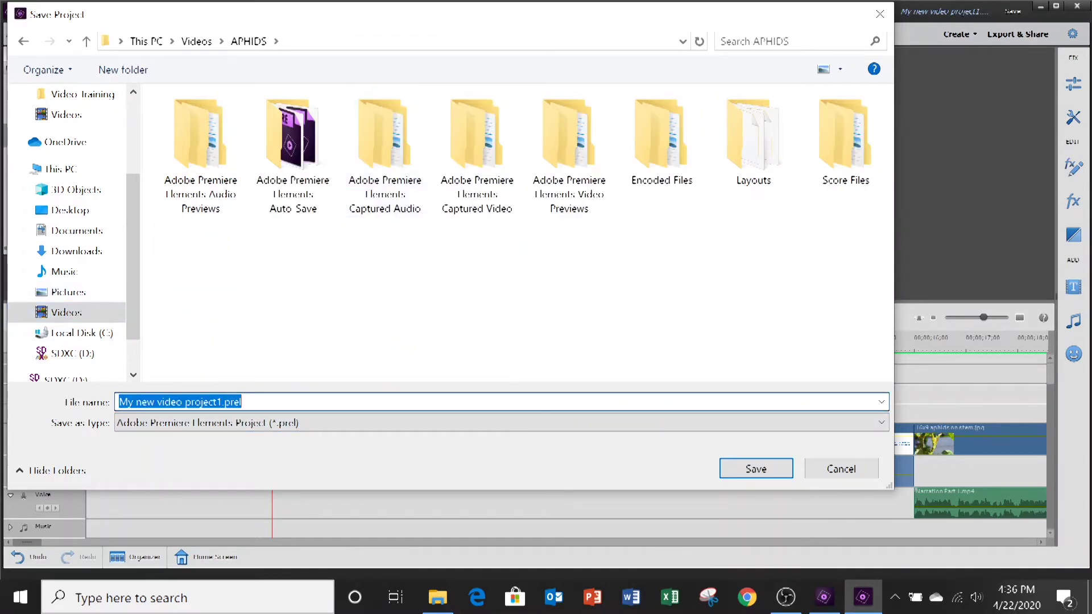
{"action": "left_click_drag", "start_coordinate": [223, 402], "coordinate": [108, 401]}
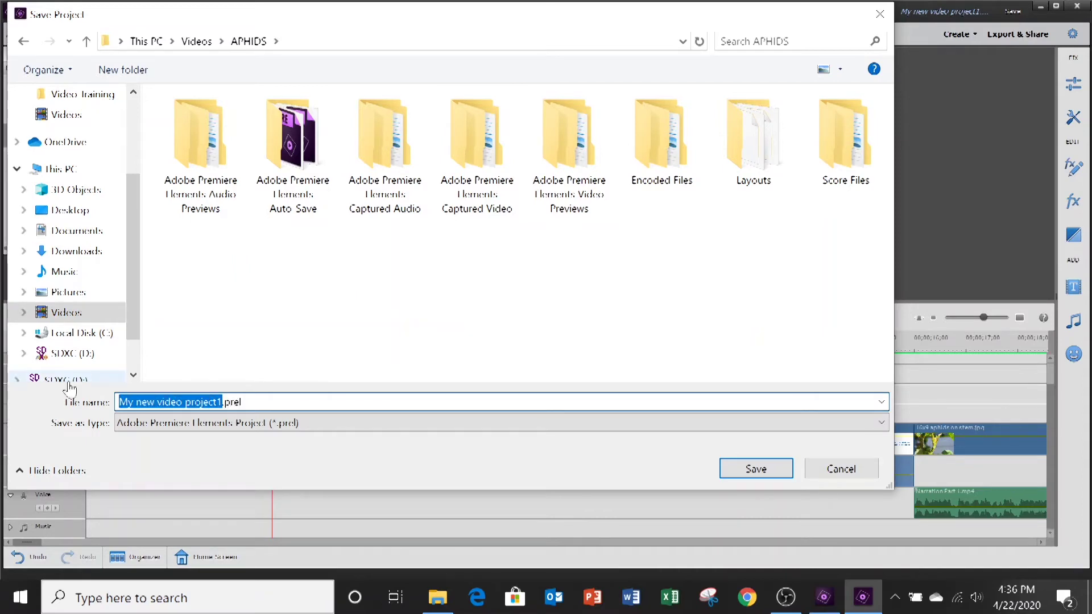
{"action": "type", "text": "Aphids"}
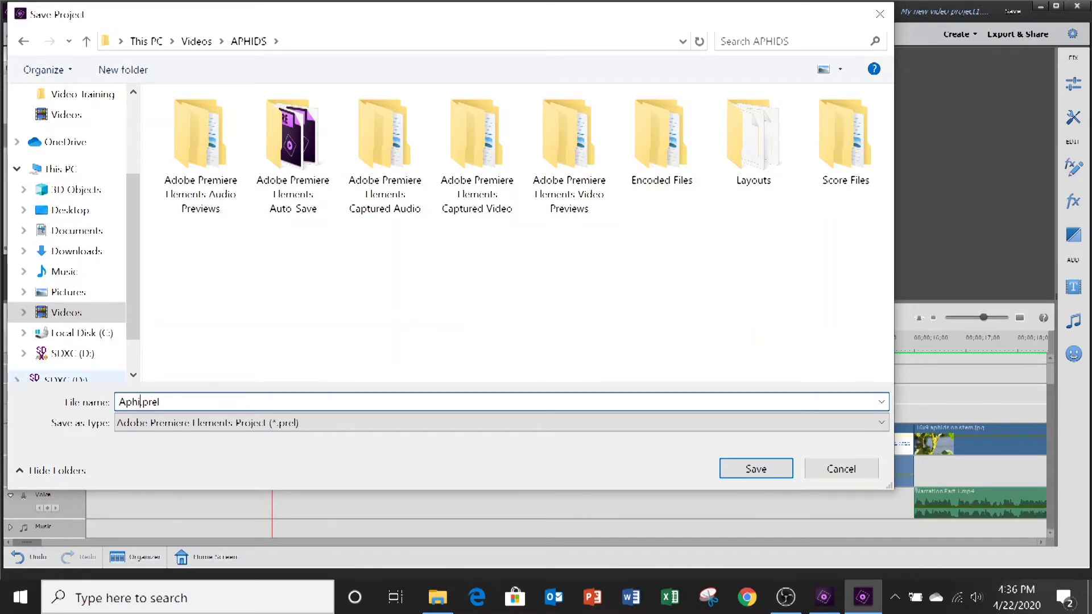
{"action": "type", "text": " Final Edit"}
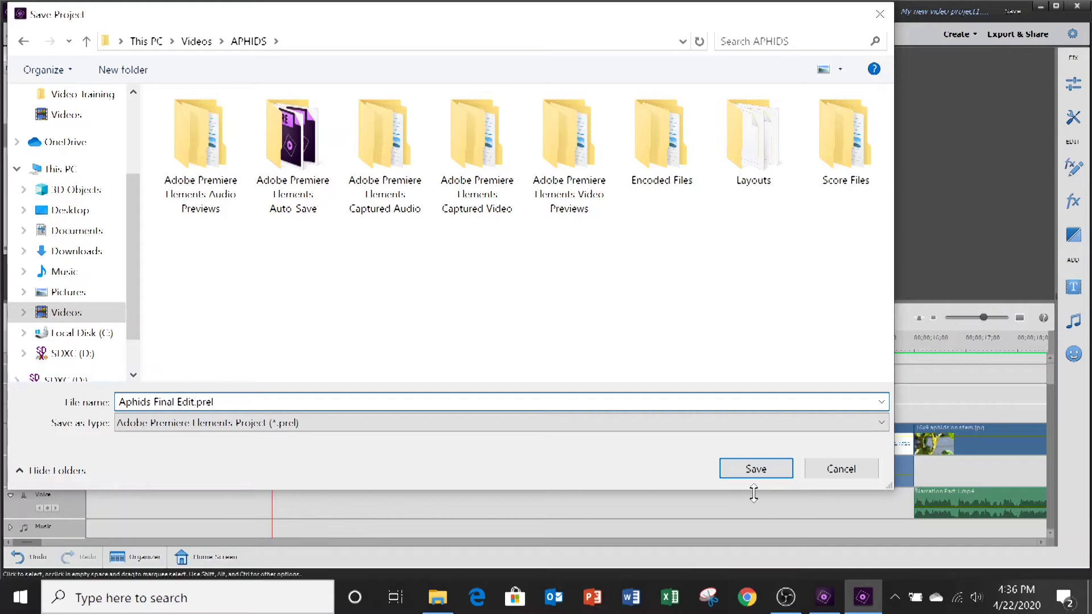
{"action": "left_click", "coordinate": [763, 470]}
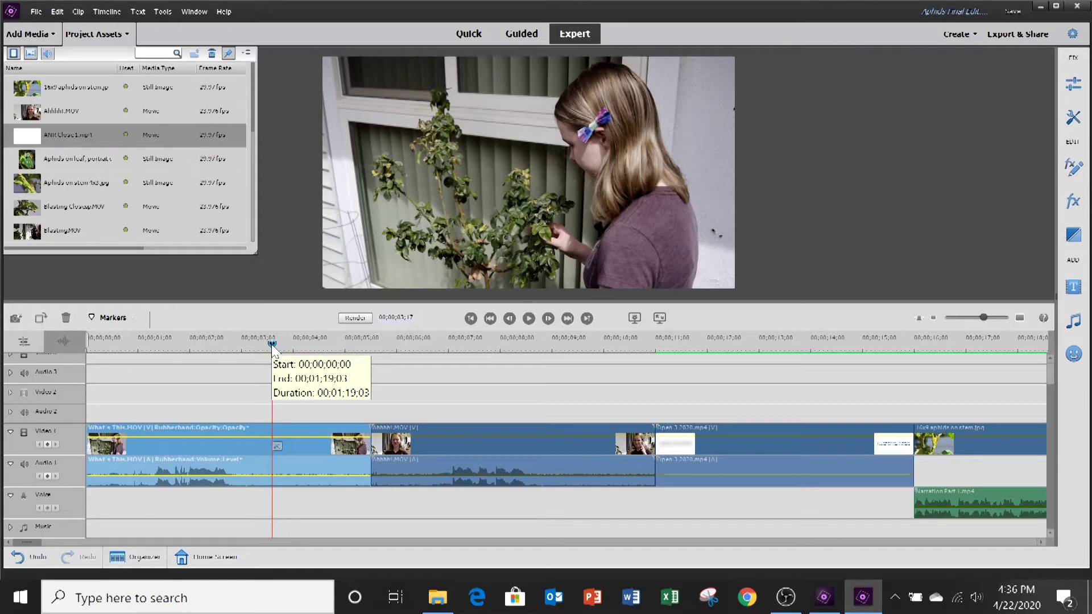
Step: Play the opening of What's This.MOV and trim its start to 00;00;01;05, closing the gap
{"action": "left_click_drag", "start_coordinate": [273, 346], "coordinate": [88, 349]}
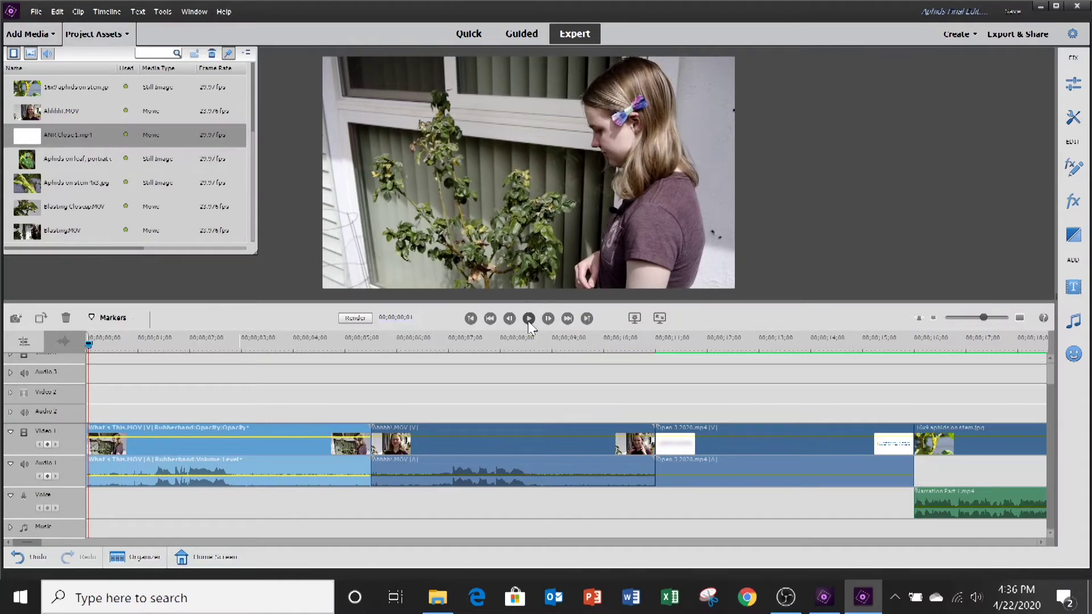
{"action": "left_click", "coordinate": [528, 320]}
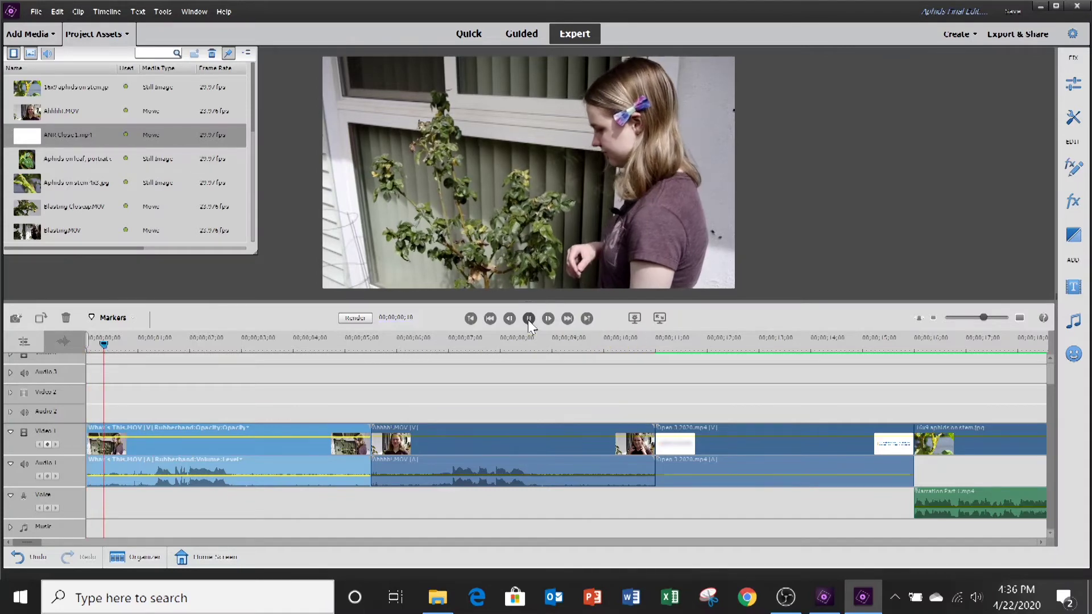
{"action": "left_click", "coordinate": [528, 320]}
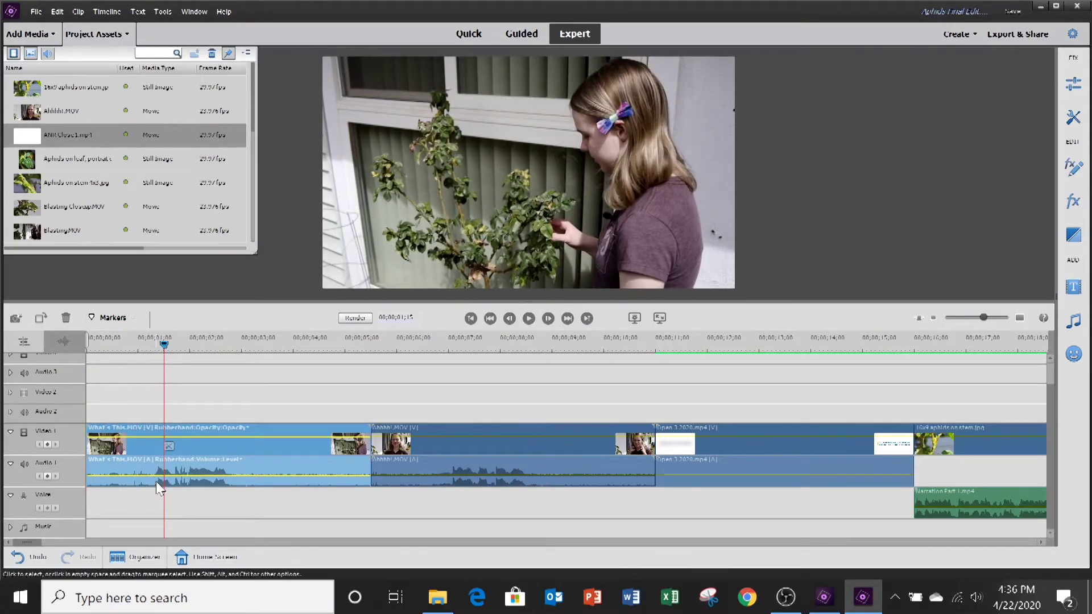
{"action": "left_click_drag", "start_coordinate": [163, 353], "coordinate": [147, 353]}
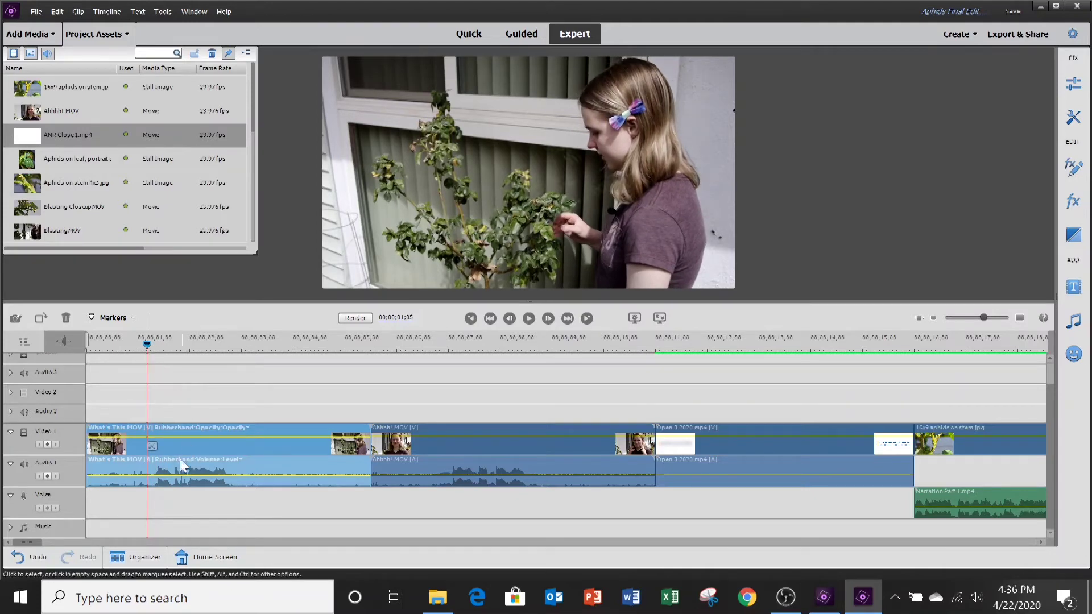
{"action": "left_click_drag", "start_coordinate": [89, 464], "coordinate": [147, 453]}
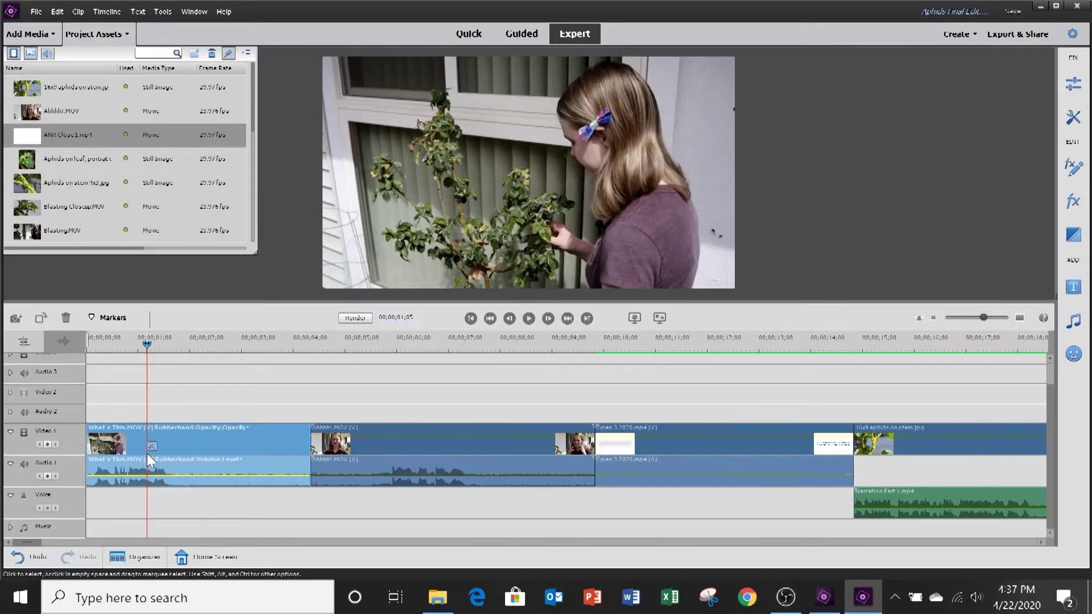
Step: Play What's This.MOV from the beginning and trim its end back to 00;00;01;25
{"action": "key", "text": "Home"}
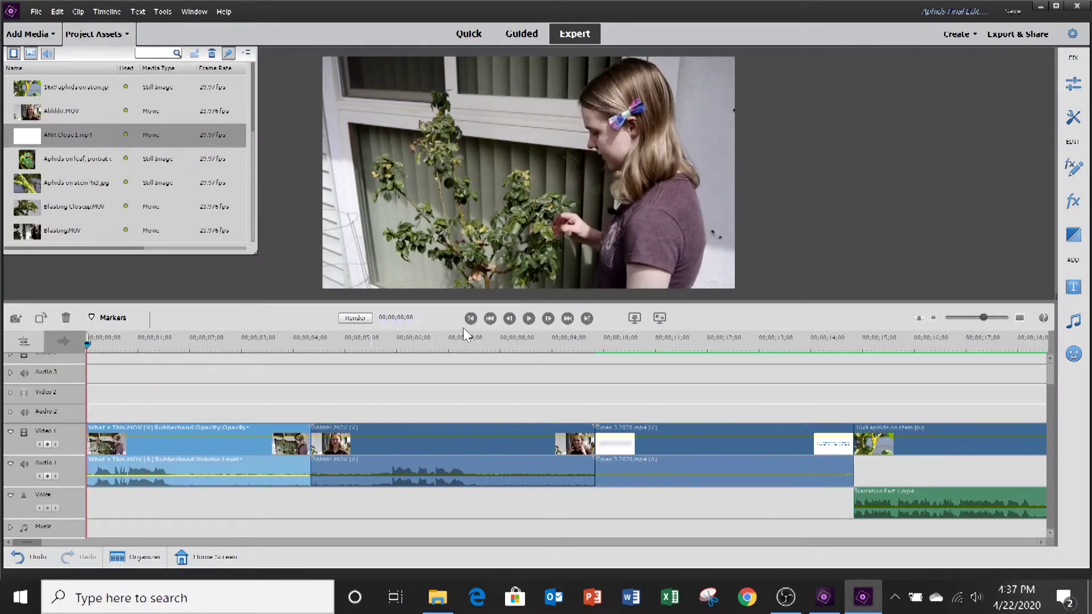
{"action": "left_click", "coordinate": [528, 319]}
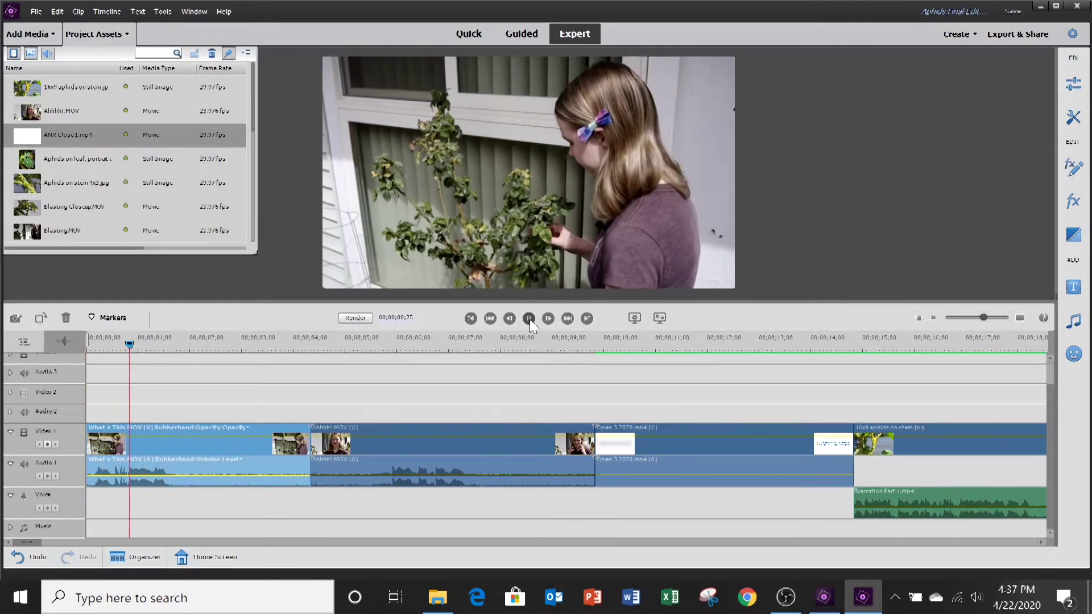
{"action": "left_click", "coordinate": [529, 318]}
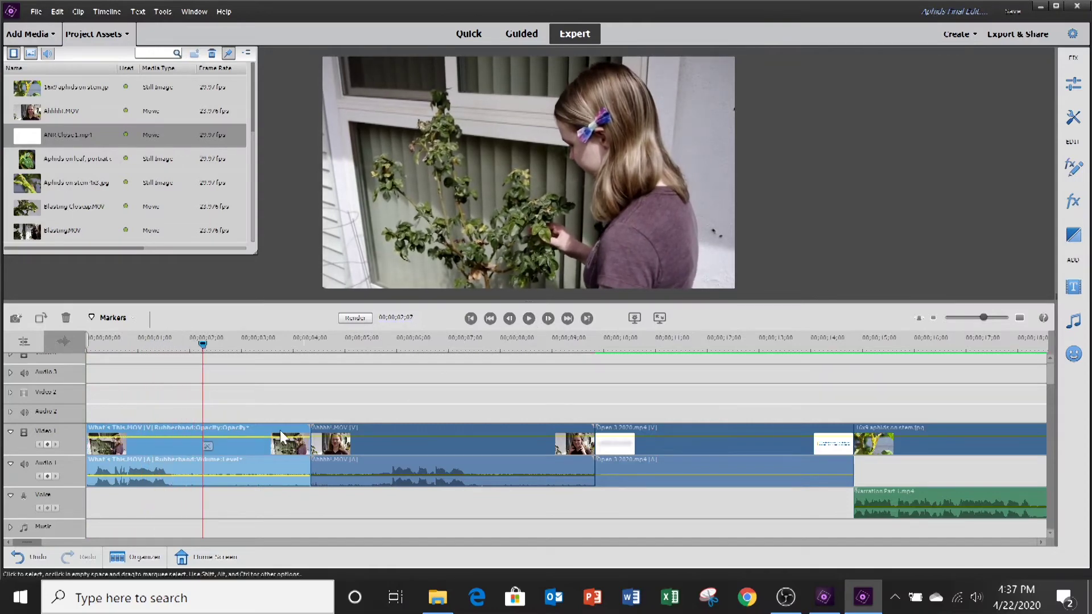
{"action": "left_click_drag", "start_coordinate": [209, 342], "coordinate": [181, 350]}
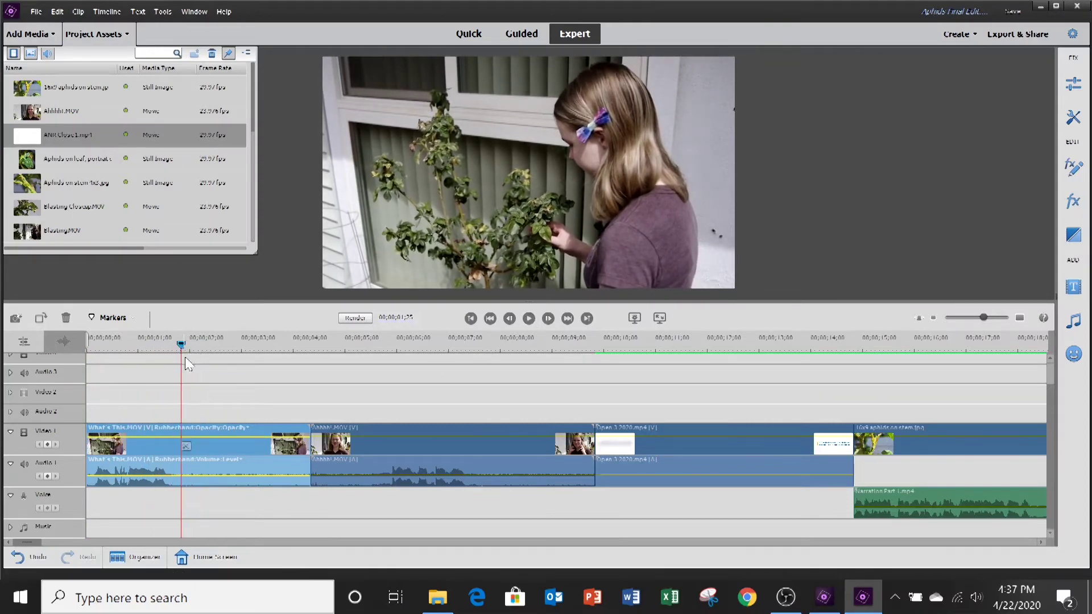
{"action": "left_click_drag", "start_coordinate": [309, 460], "coordinate": [180, 469]}
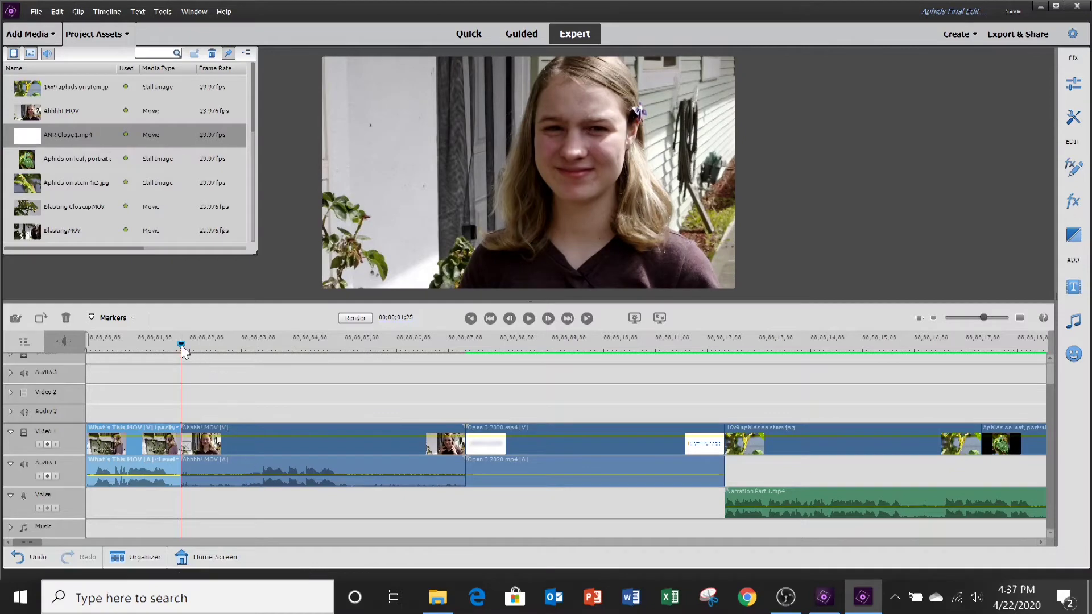
Step: Trim about 1.1 seconds off the start of Ahhhh!.MOV and trim its end back to 00;00;04;15
{"action": "left_click_drag", "start_coordinate": [181, 345], "coordinate": [239, 359]}
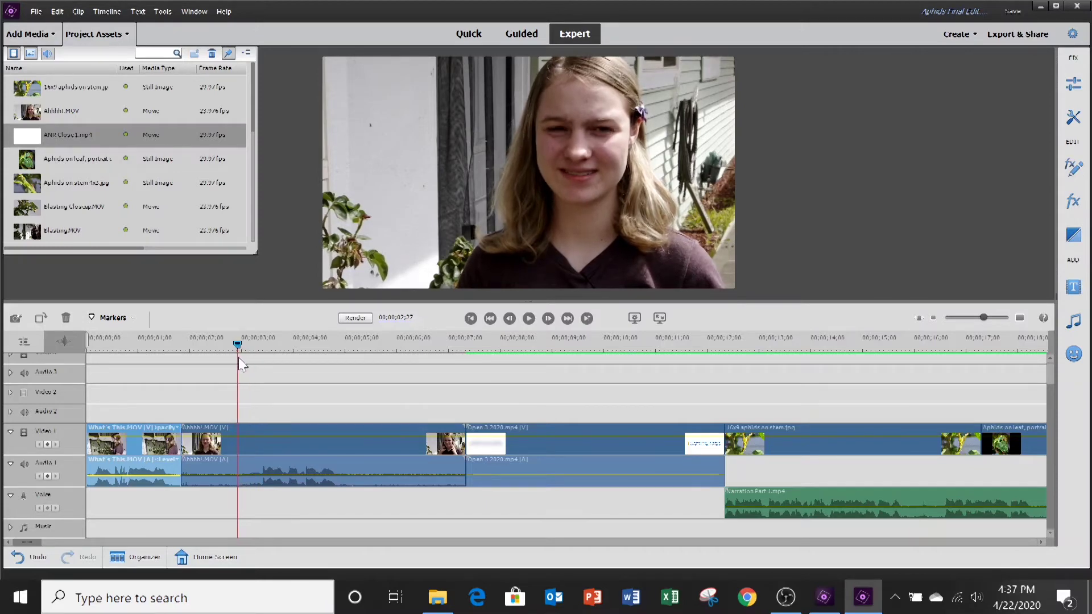
{"action": "left_click_drag", "start_coordinate": [181, 465], "coordinate": [233, 457]}
{"action": "left_click_drag", "start_coordinate": [237, 348], "coordinate": [166, 359]}
{"action": "left_click", "coordinate": [528, 319]}
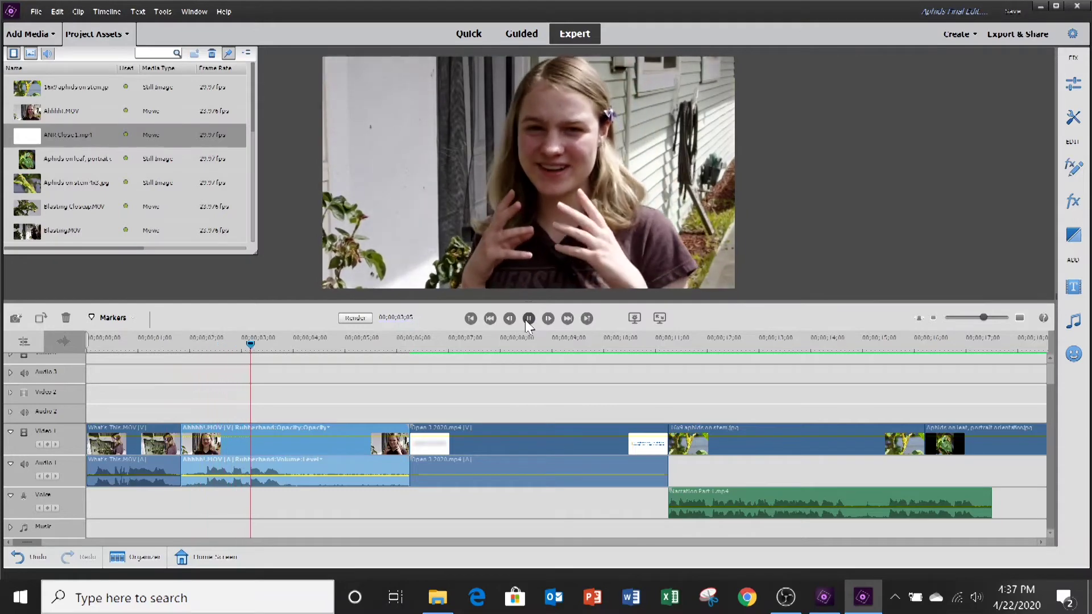
{"action": "left_click", "coordinate": [525, 319]}
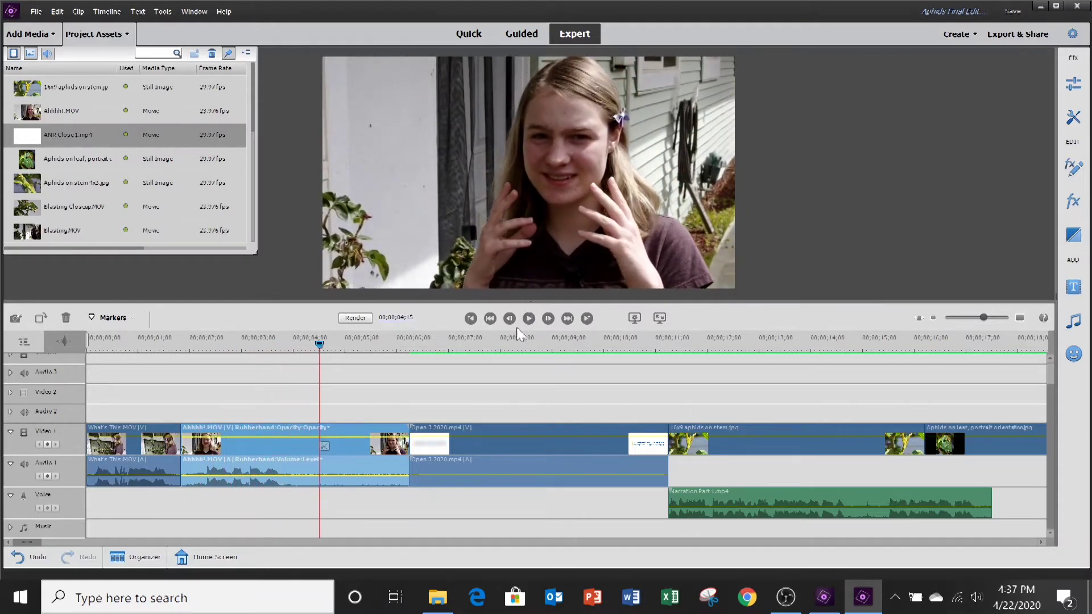
{"action": "left_click_drag", "start_coordinate": [408, 465], "coordinate": [323, 469]}
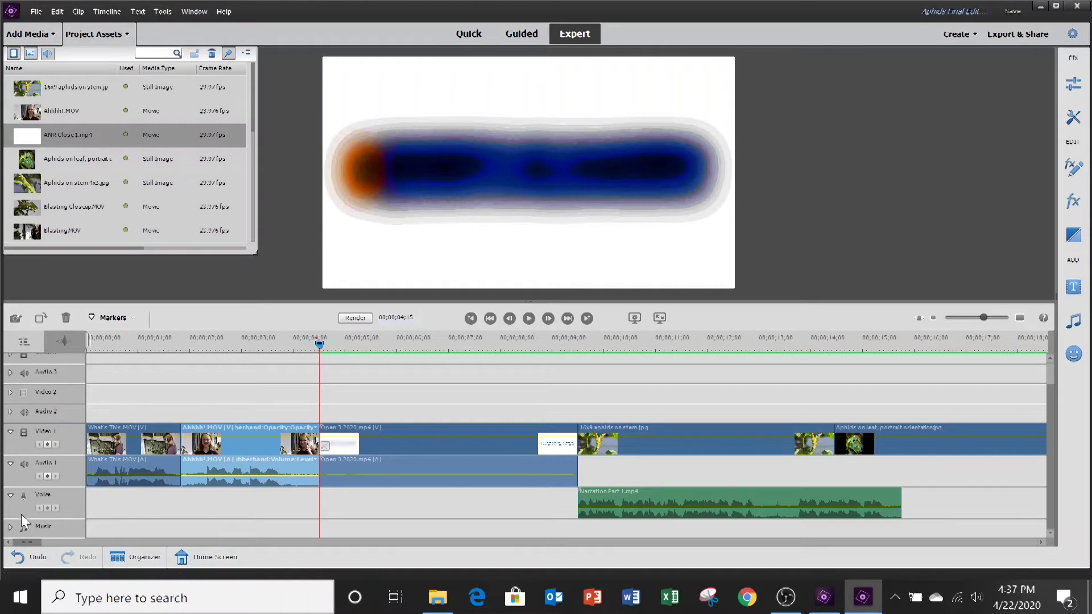
Step: Play the narration around the start of Blasting.MOV to find where the speech ends, and park the playhead at 00;00;40;20
{"action": "left_click_drag", "start_coordinate": [28, 542], "coordinate": [78, 541]}
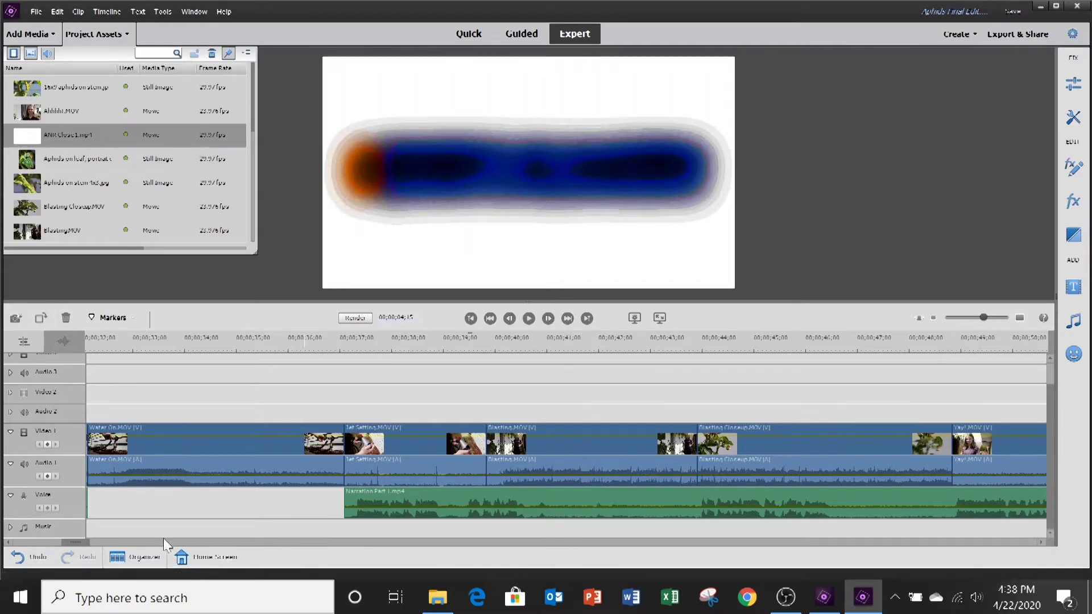
{"action": "left_click_drag", "start_coordinate": [80, 543], "coordinate": [86, 544]}
{"action": "left_click", "coordinate": [291, 502]}
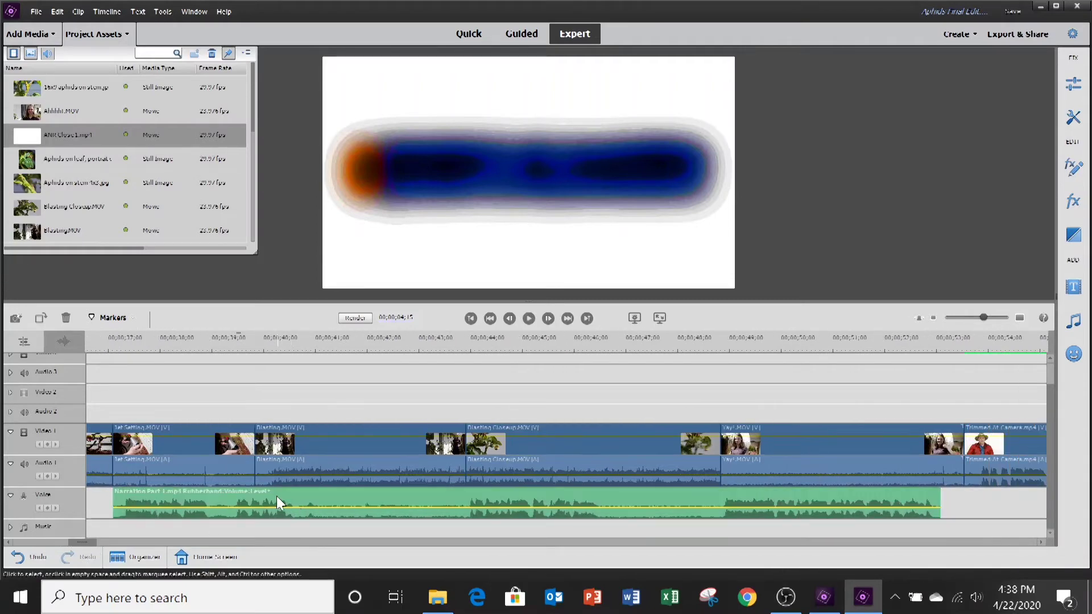
{"action": "left_click", "coordinate": [273, 343]}
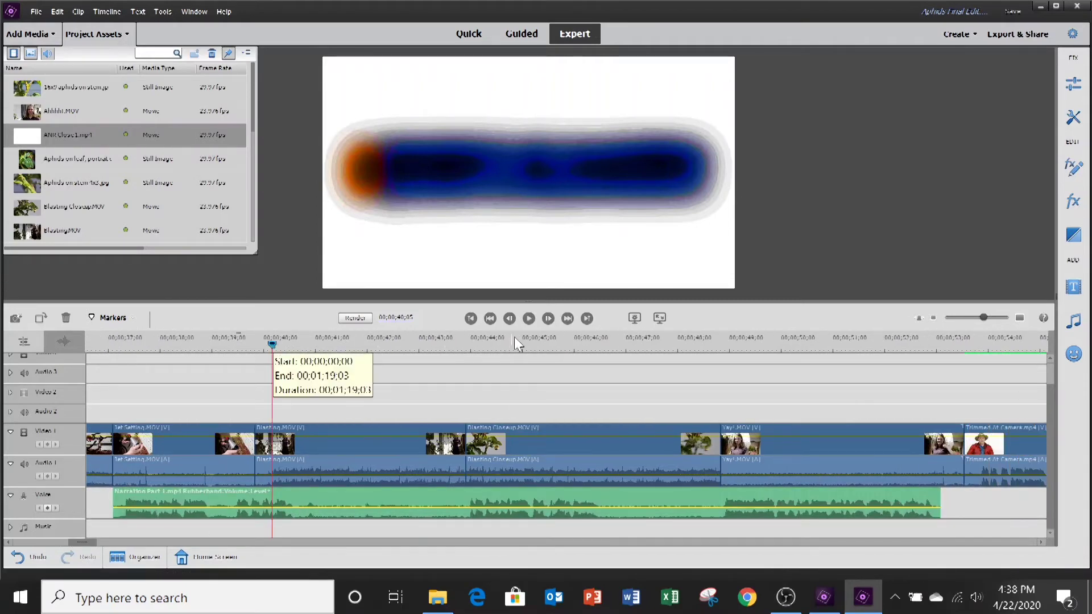
{"action": "left_click", "coordinate": [529, 319]}
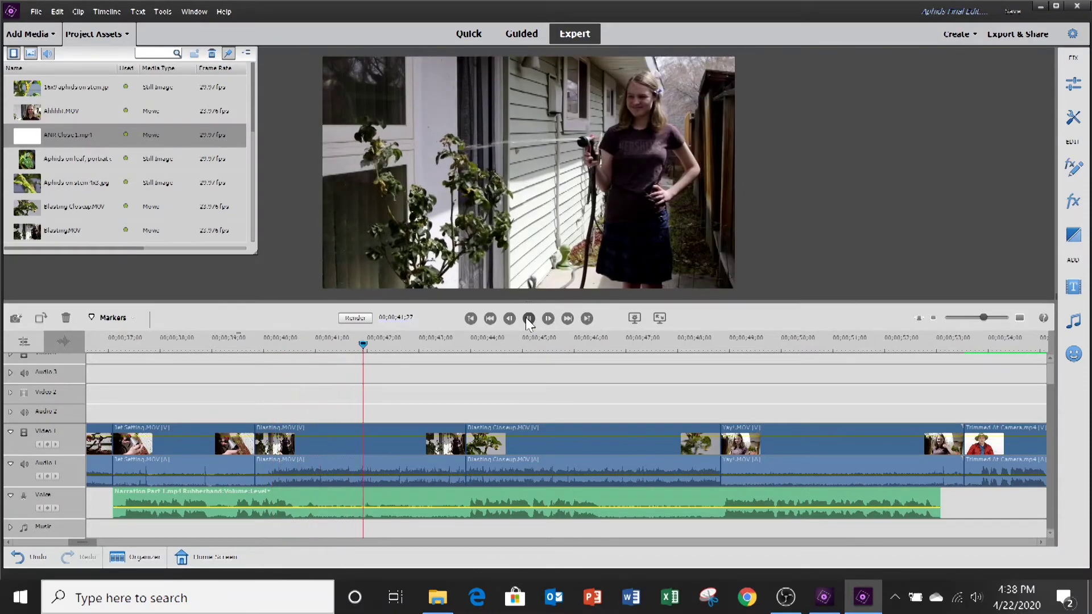
{"action": "left_click", "coordinate": [529, 319]}
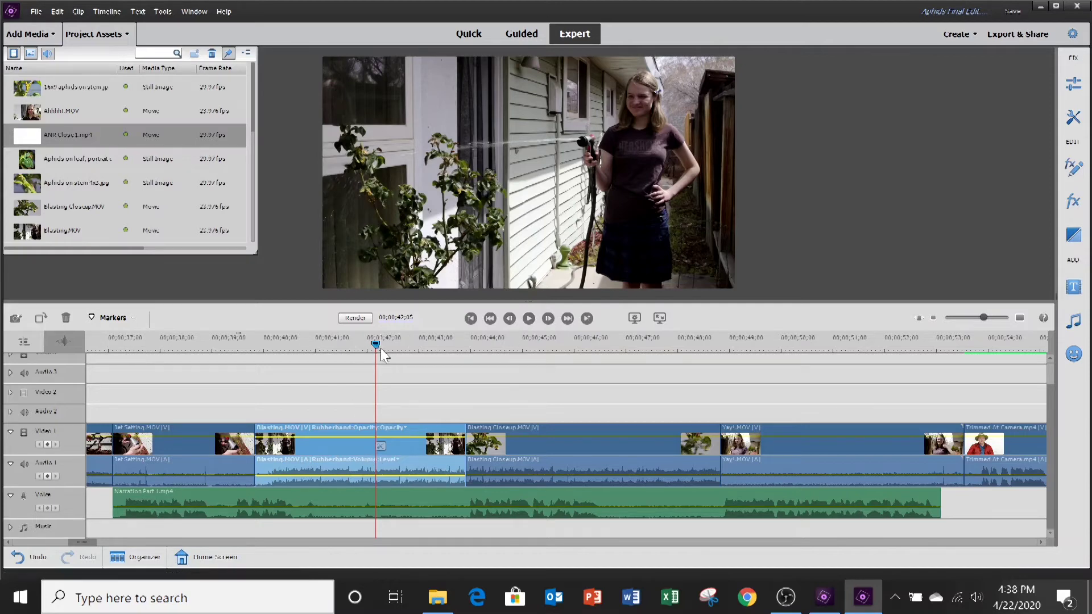
{"action": "left_click_drag", "start_coordinate": [375, 344], "coordinate": [284, 363]}
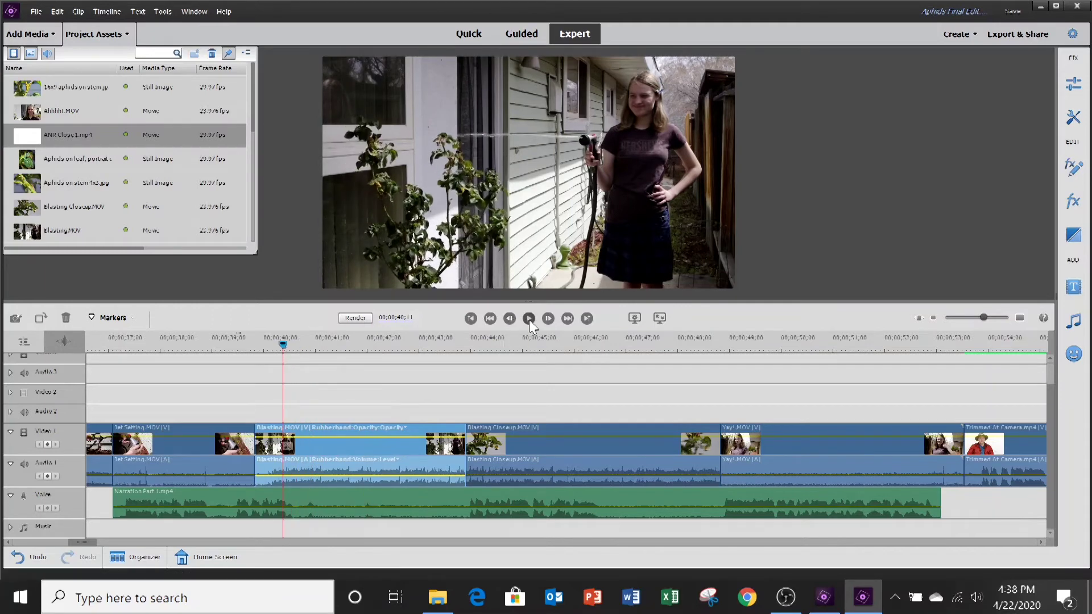
{"action": "left_click", "coordinate": [529, 320]}
{"action": "left_click", "coordinate": [528, 320]}
{"action": "left_click_drag", "start_coordinate": [319, 339], "coordinate": [303, 347]}
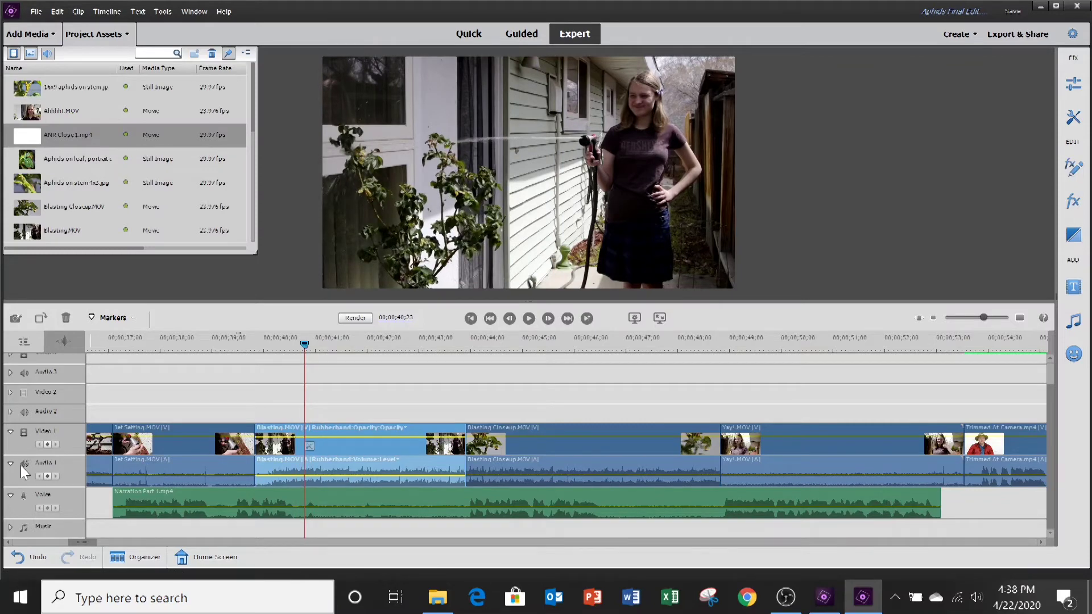
{"action": "left_click_drag", "start_coordinate": [304, 345], "coordinate": [233, 350]}
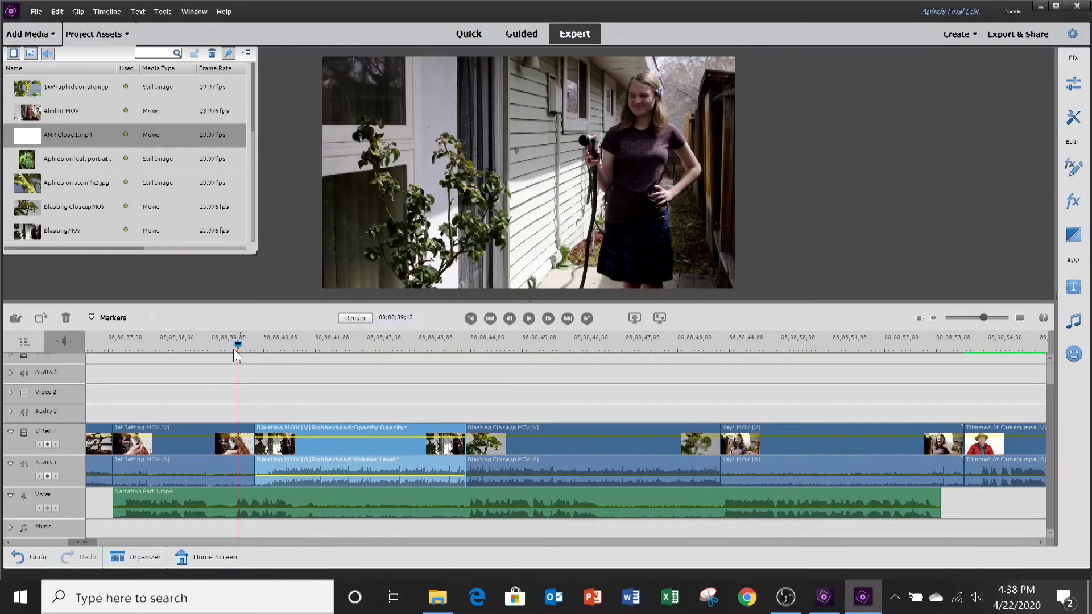
{"action": "left_click", "coordinate": [528, 319]}
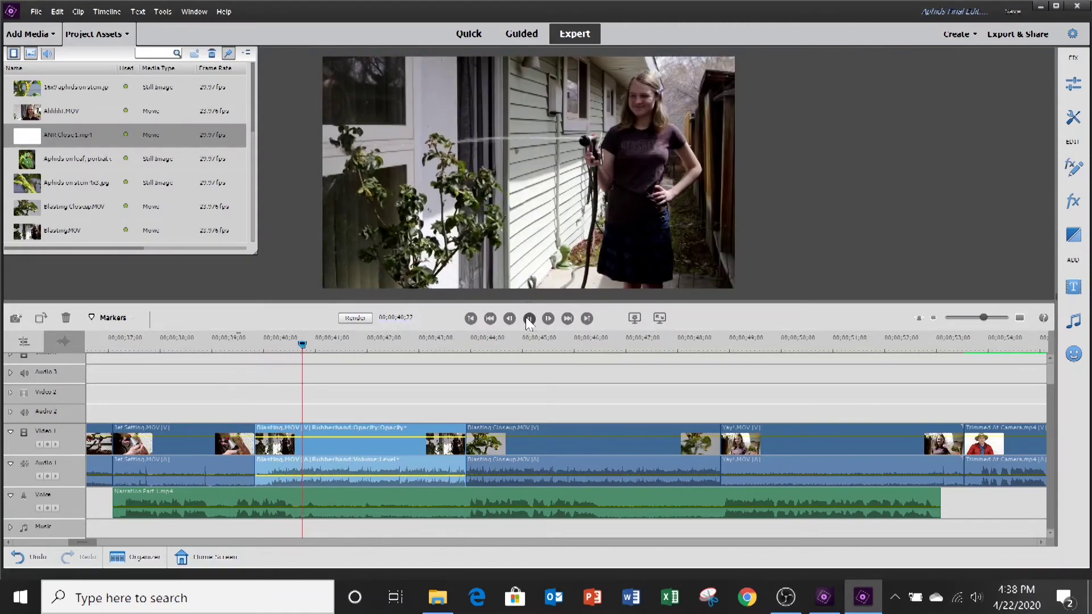
{"action": "left_click_drag", "start_coordinate": [308, 346], "coordinate": [297, 350]}
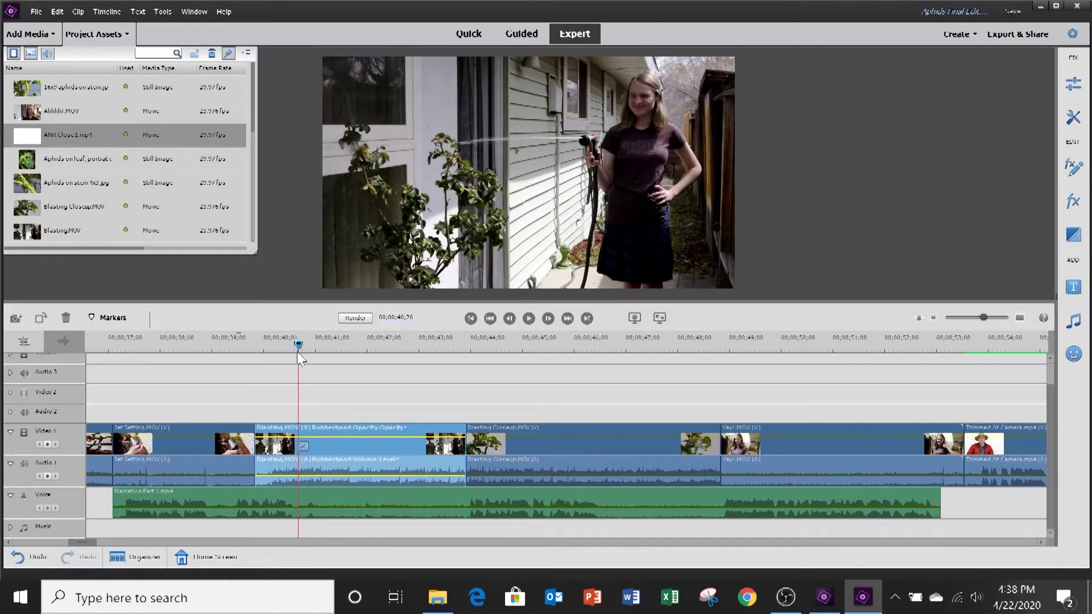
Step: Split Narration Part 1.mp4 at 00;00;40;20 and at 00;00;43;27, where Blasting Closeup.MOV begins, and delete the piece between the cuts
{"action": "left_click", "coordinate": [343, 501]}
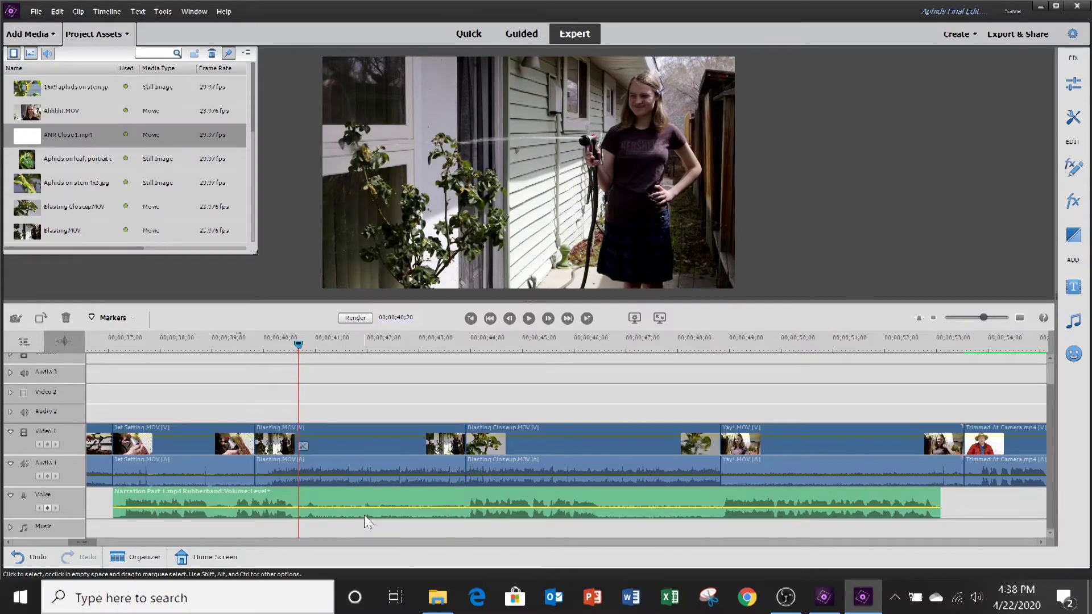
{"action": "left_click", "coordinate": [301, 446]}
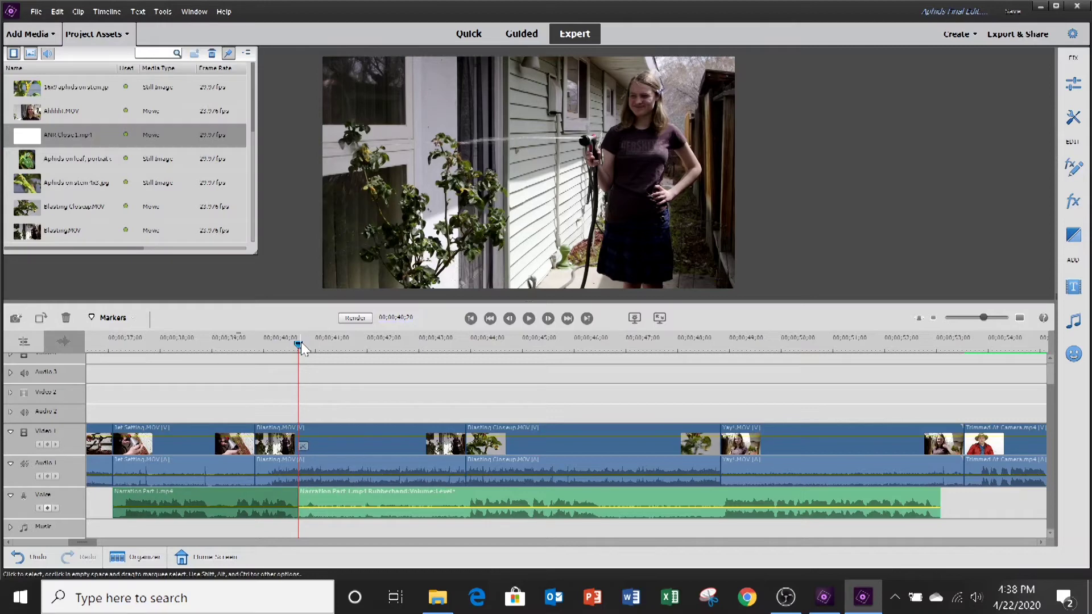
{"action": "left_click", "coordinate": [451, 349]}
{"action": "left_click_drag", "start_coordinate": [450, 357], "coordinate": [466, 356]}
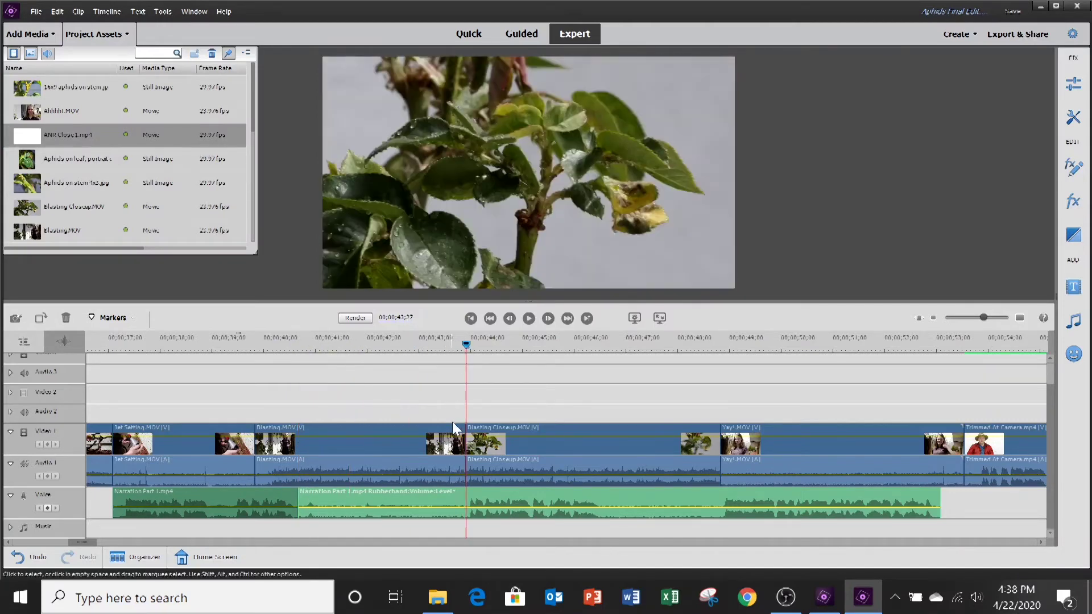
{"action": "left_click", "coordinate": [471, 448]}
{"action": "left_click", "coordinate": [410, 514]}
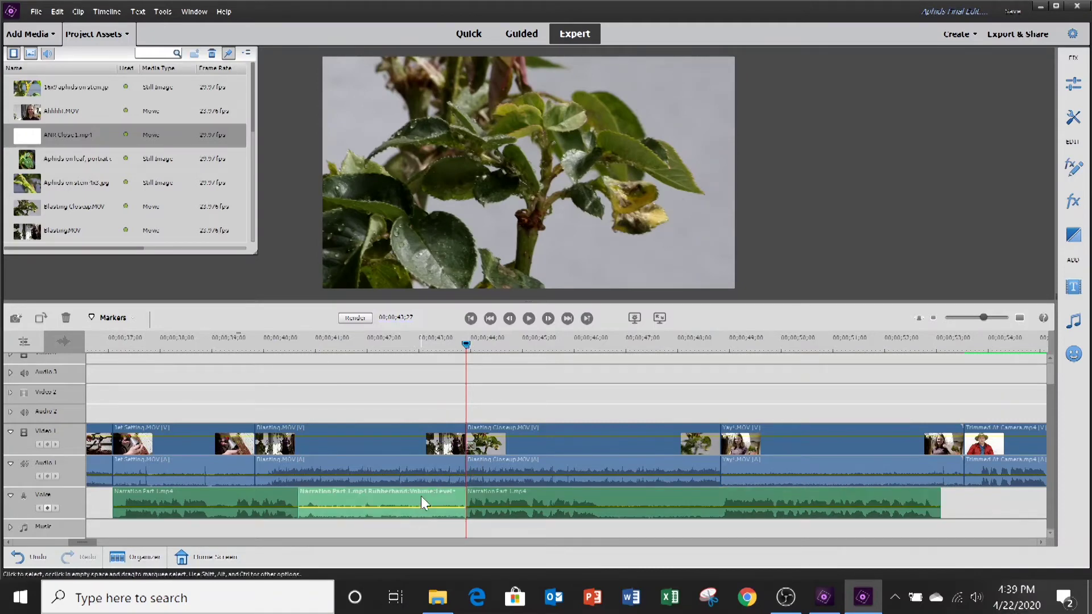
{"action": "key", "text": "Delete"}
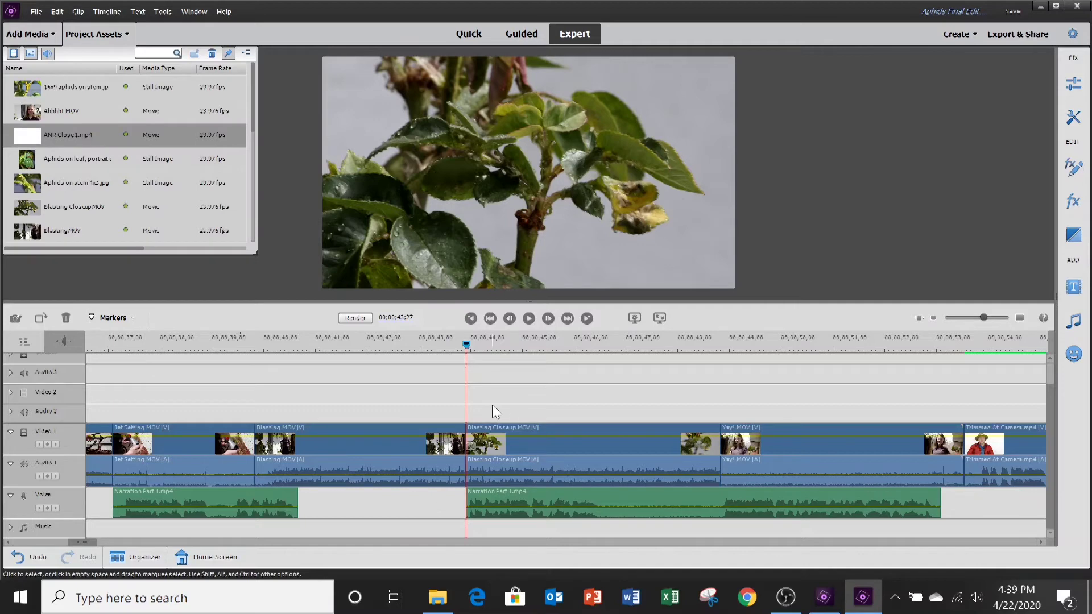
Step: Review the narration under Blasting Closeup.MOV and add volume keyframes to it at 00;00;46;13 and 00;00;46;17
{"action": "left_click_drag", "start_coordinate": [465, 343], "coordinate": [458, 347]}
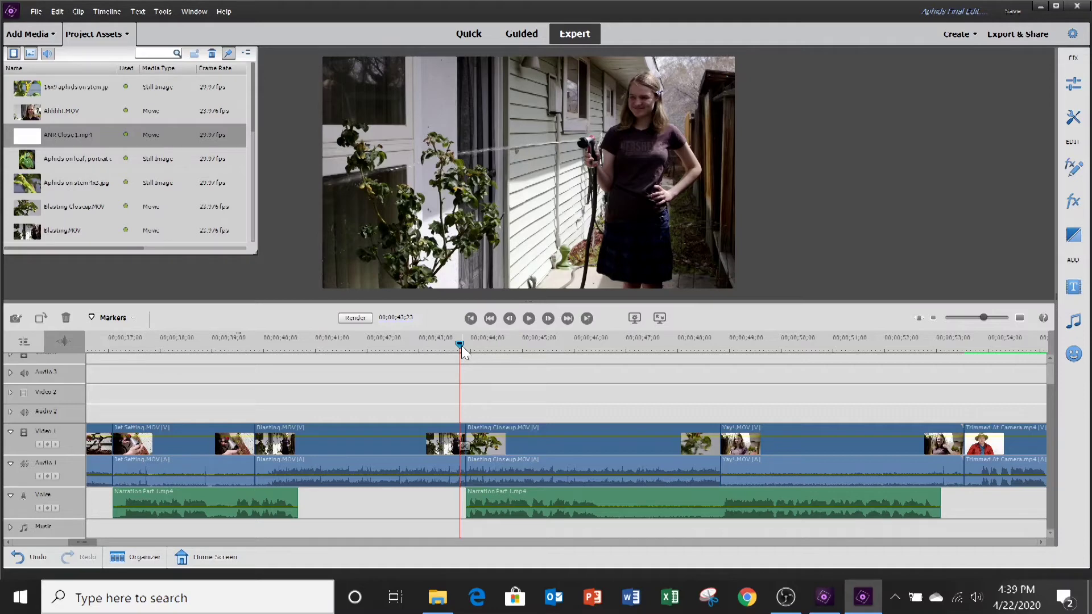
{"action": "left_click_drag", "start_coordinate": [462, 349], "coordinate": [541, 351]}
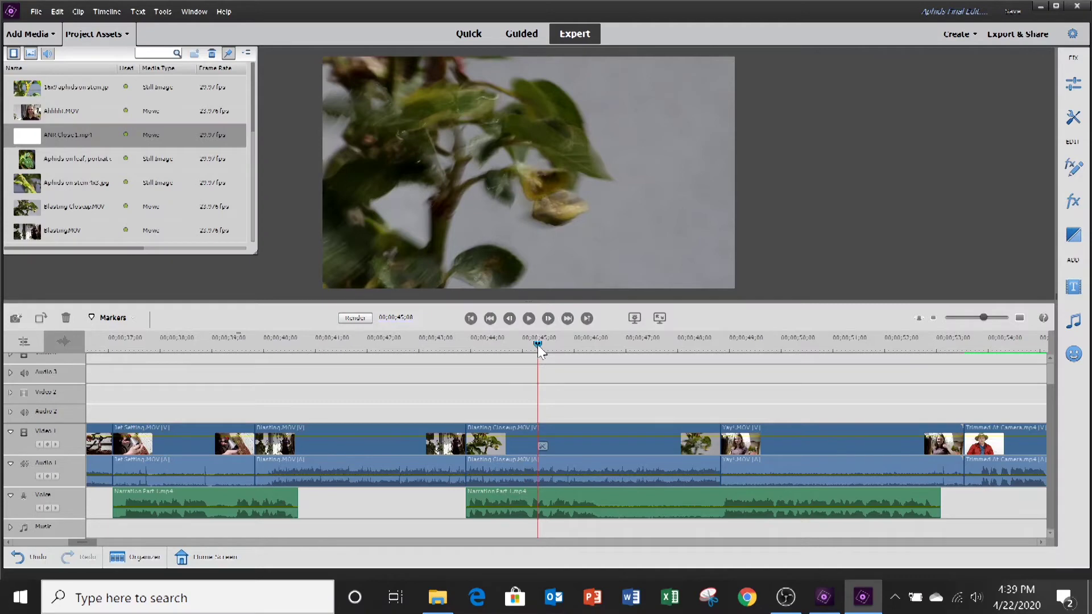
{"action": "left_click_drag", "start_coordinate": [539, 344], "coordinate": [599, 346]}
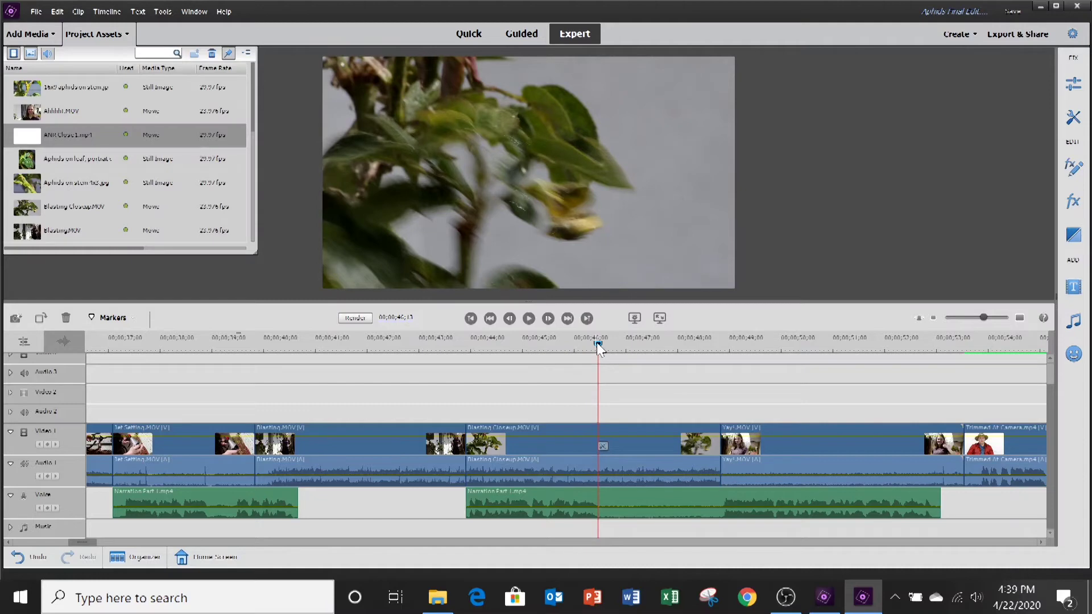
{"action": "left_click", "coordinate": [529, 319]}
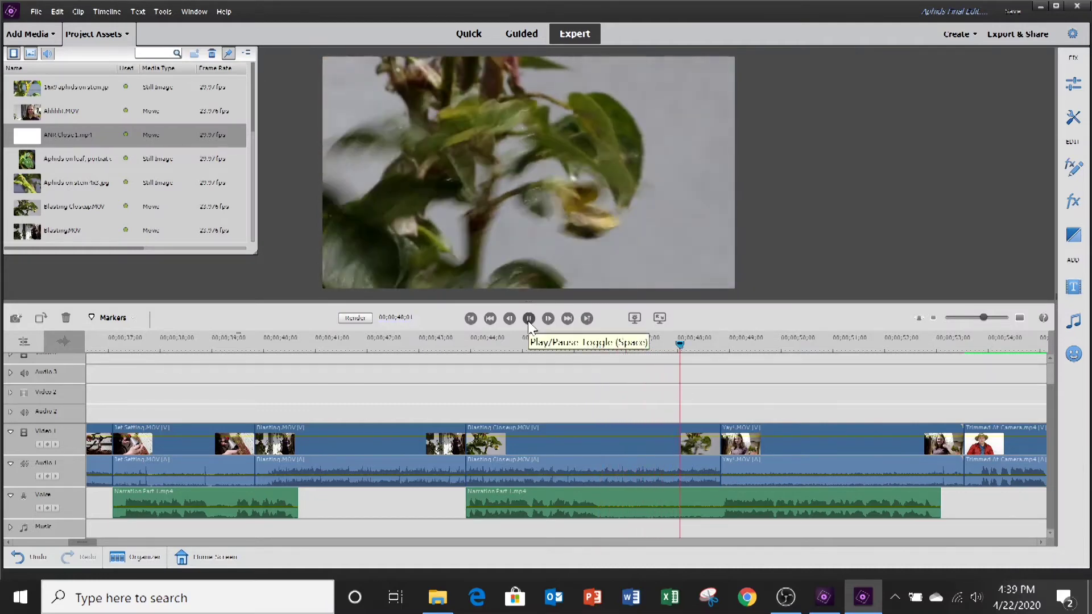
{"action": "left_click", "coordinate": [528, 321]}
{"action": "left_click_drag", "start_coordinate": [684, 341], "coordinate": [595, 341]}
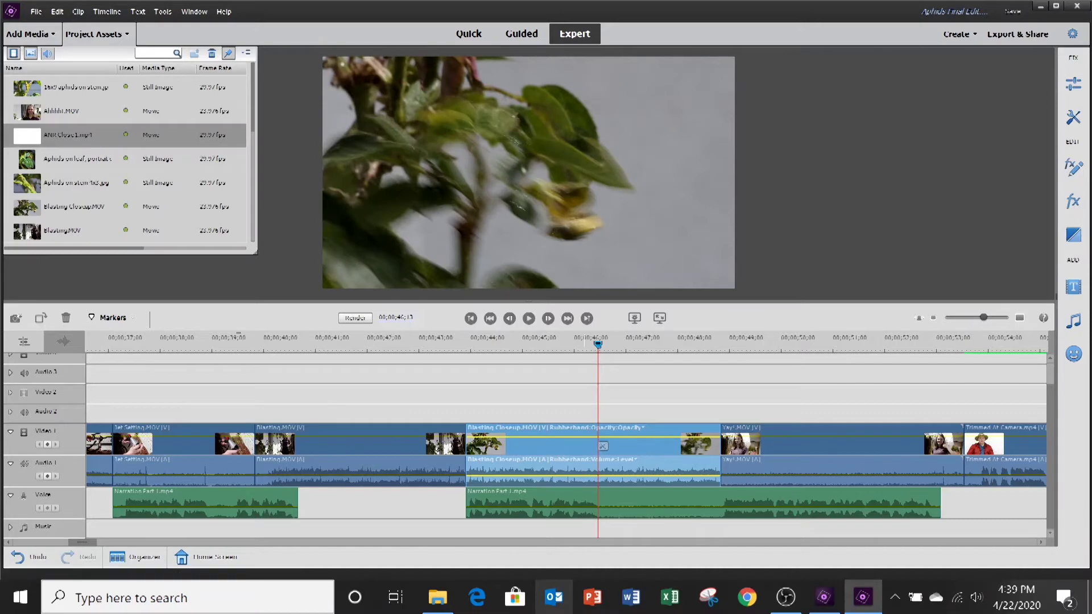
{"action": "left_click", "coordinate": [623, 496]}
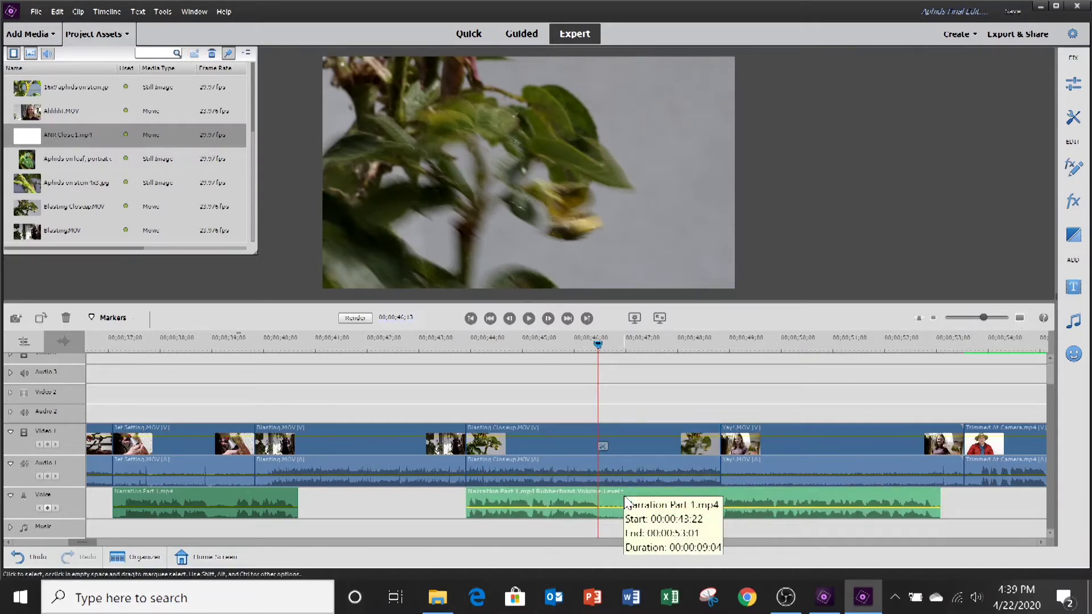
{"action": "left_click", "coordinate": [46, 510]}
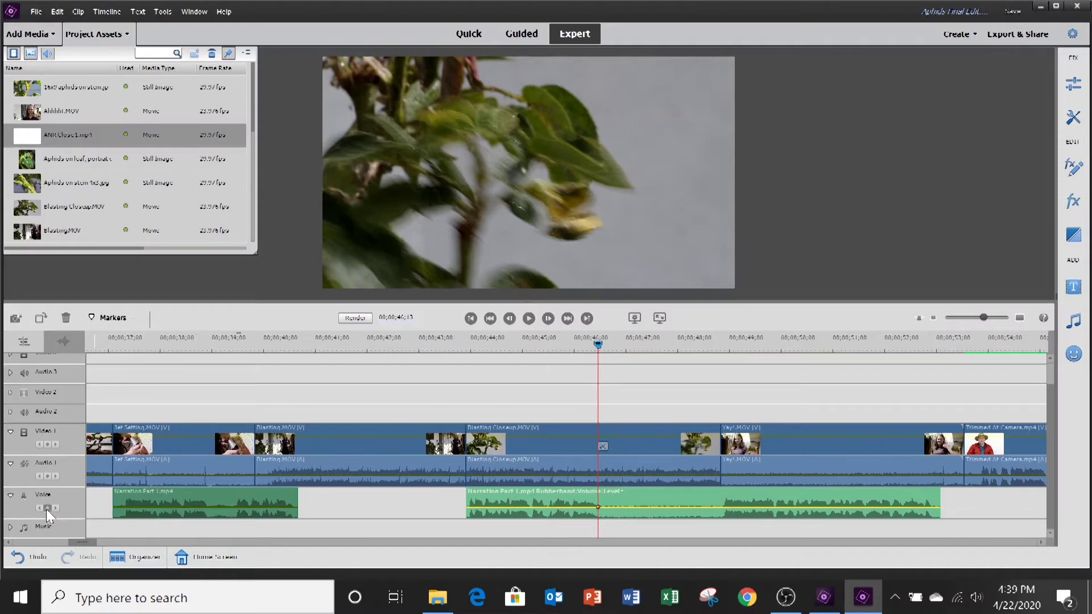
{"action": "left_click_drag", "start_coordinate": [599, 345], "coordinate": [606, 346]}
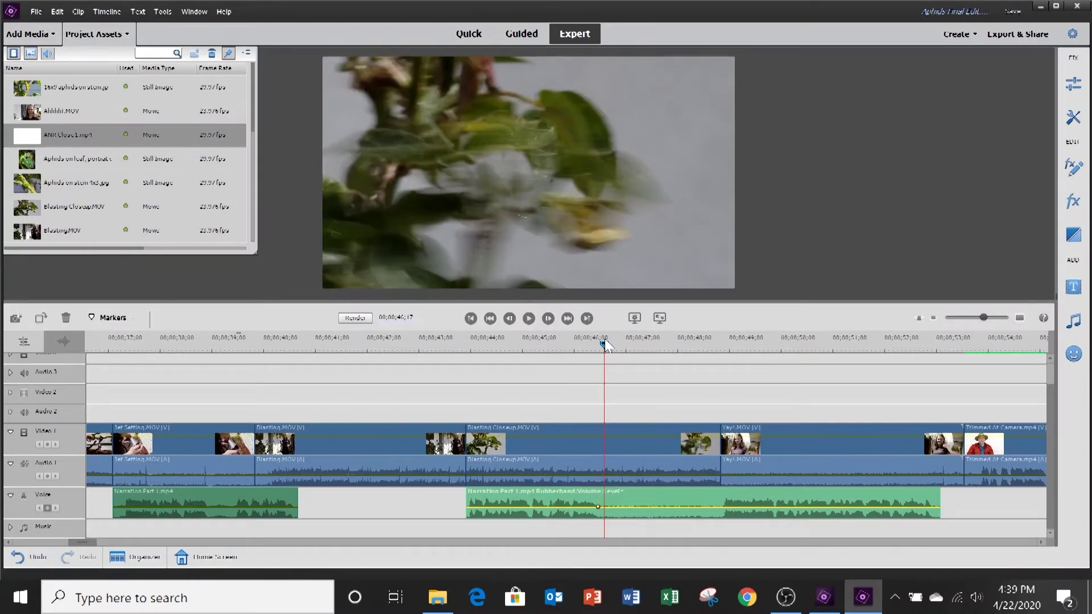
{"action": "left_click", "coordinate": [48, 509]}
Step: Add narration volume keyframes at 00;00;48;21 and 00;00;48;26, and lower the volume line between the two inner keyframes
{"action": "left_click_drag", "start_coordinate": [606, 345], "coordinate": [716, 361]}
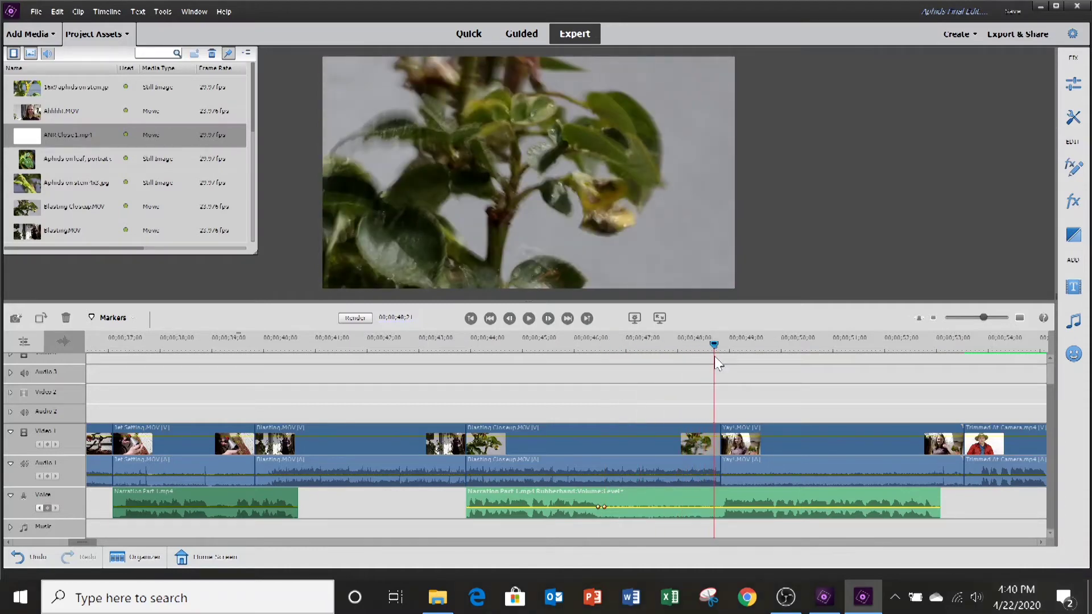
{"action": "left_click", "coordinate": [48, 509]}
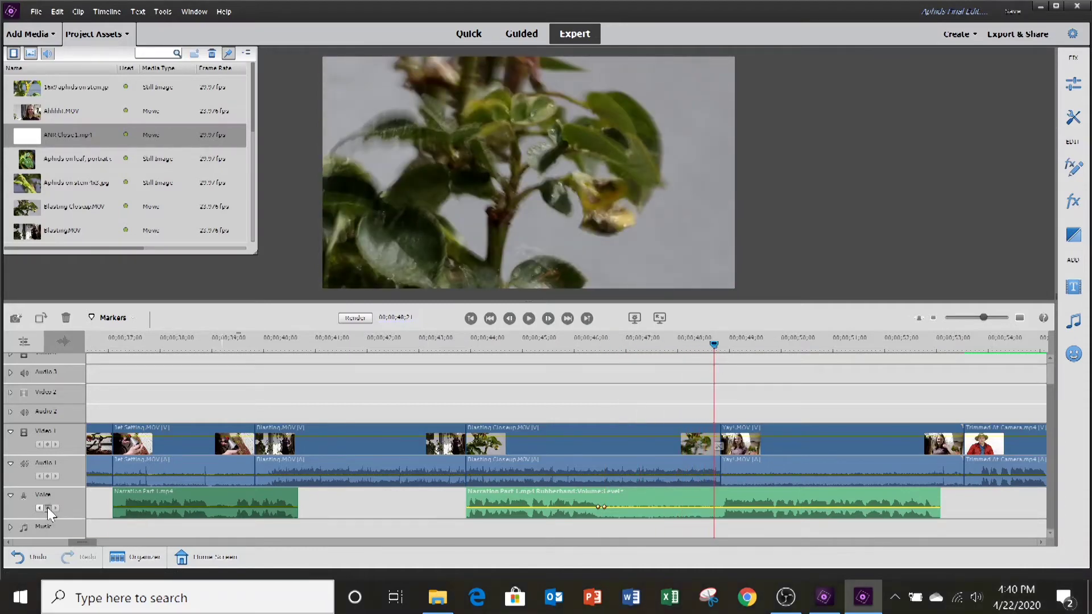
{"action": "left_click_drag", "start_coordinate": [714, 347], "coordinate": [721, 345]}
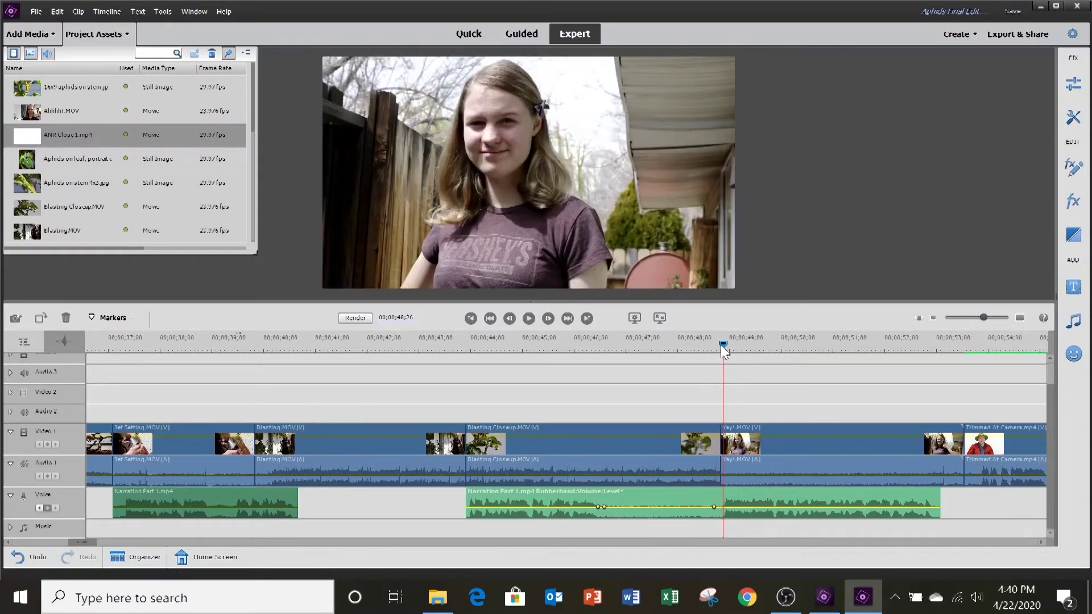
{"action": "left_click", "coordinate": [49, 510]}
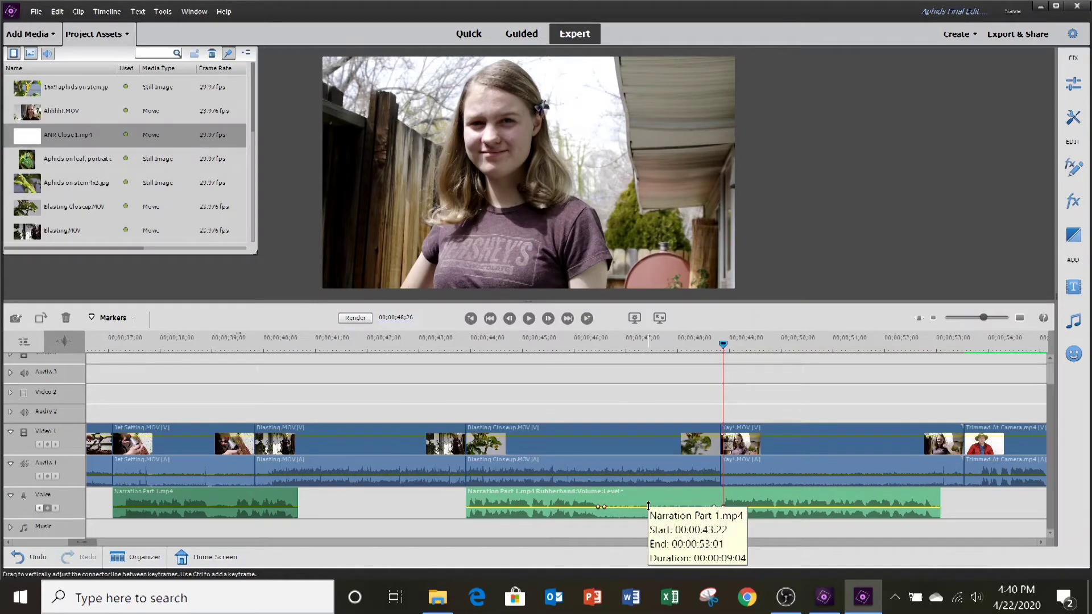
{"action": "left_click_drag", "start_coordinate": [649, 507], "coordinate": [648, 518]}
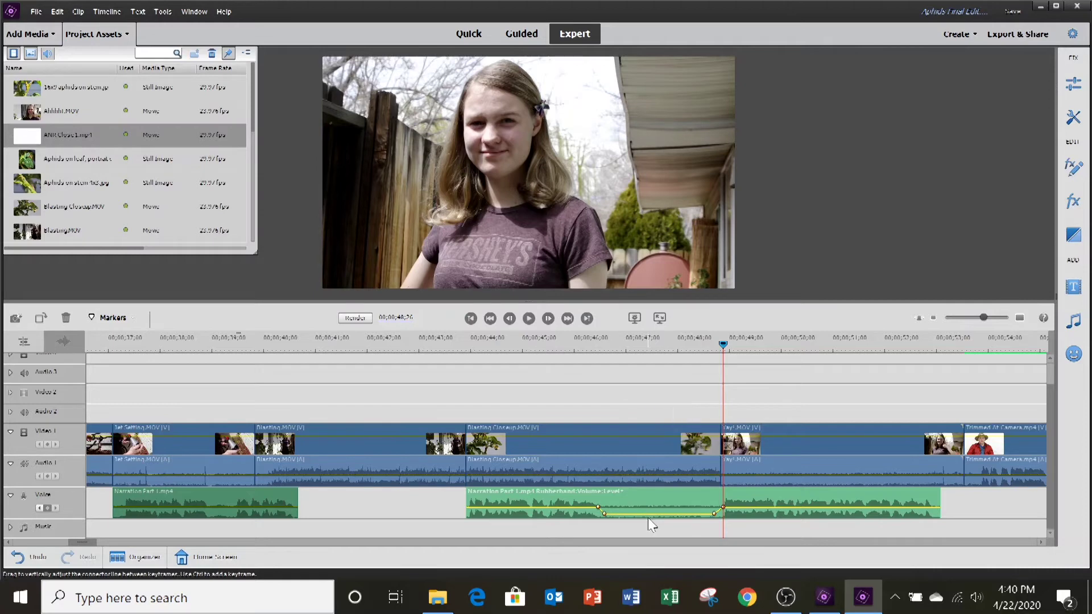
Step: Play the timeline from 00;00;45;25 to check the lowered narration volume over the Blasting Closeup clip
{"action": "left_click_drag", "start_coordinate": [723, 342], "coordinate": [565, 380]}
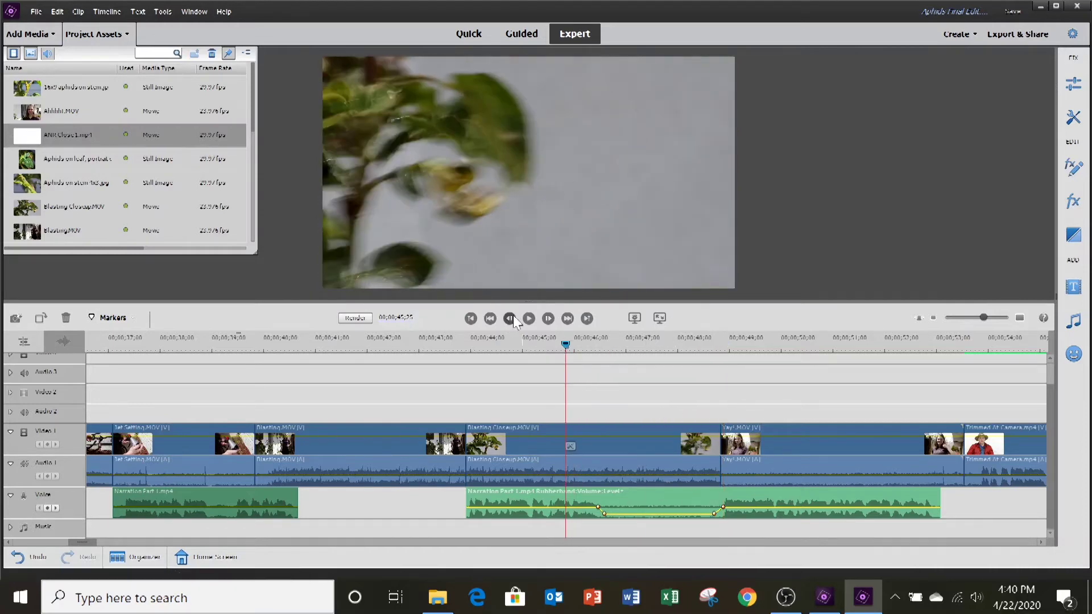
{"action": "left_click", "coordinate": [529, 320]}
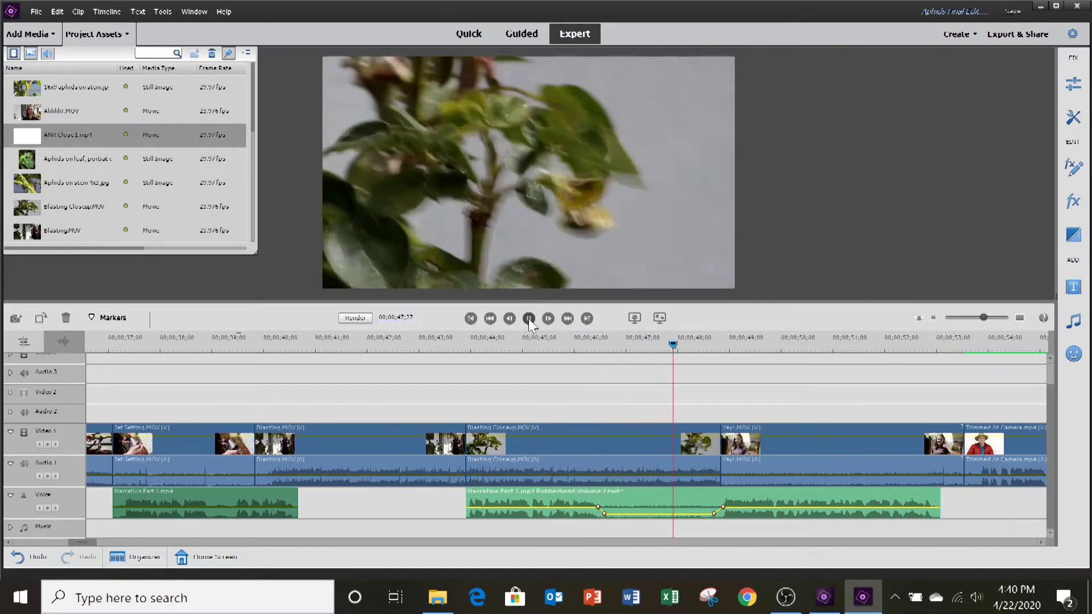
{"action": "left_click", "coordinate": [529, 320]}
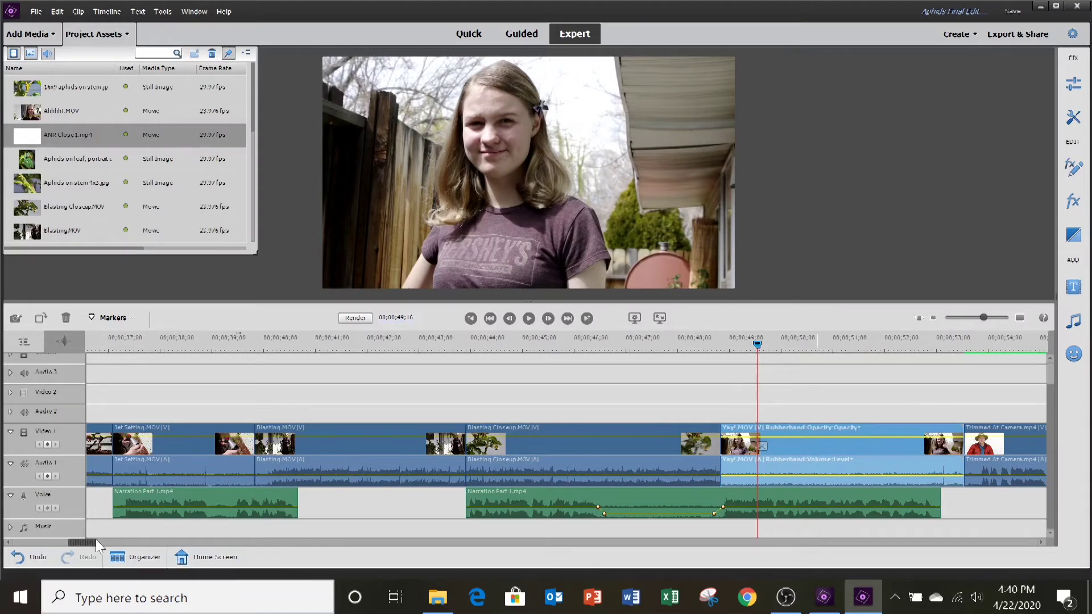
Step: Split the last narration clip on the Voice track at 00;01;06;09 and 00;01;07;13, and delete the piece between the cuts
{"action": "left_click_drag", "start_coordinate": [86, 540], "coordinate": [121, 541]}
{"action": "left_click", "coordinate": [427, 513]}
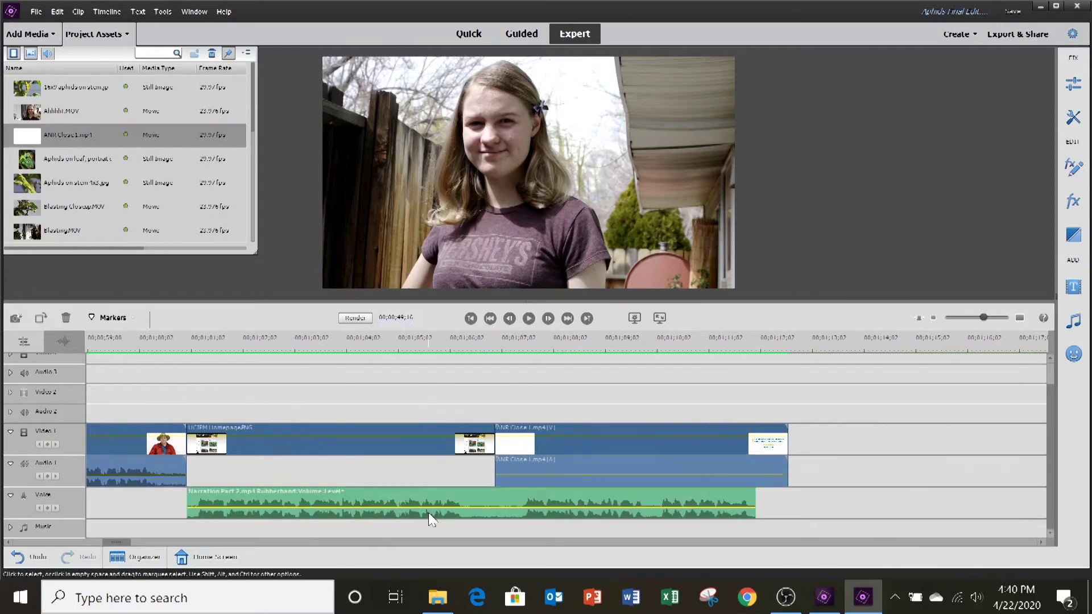
{"action": "left_click", "coordinate": [459, 340]}
{"action": "left_click", "coordinate": [465, 339]}
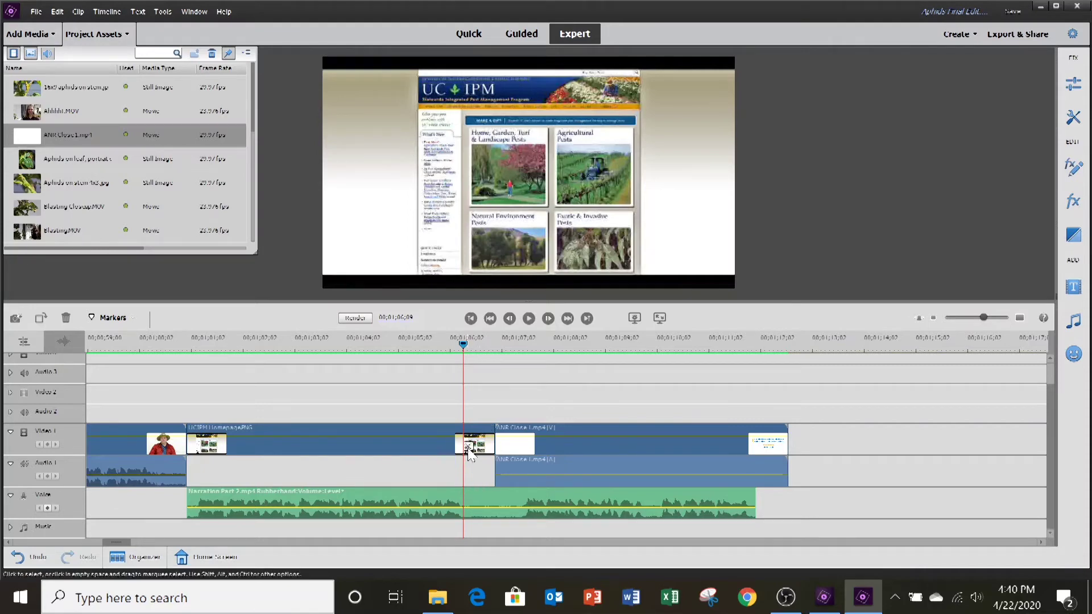
{"action": "key", "text": "ctrl+k"}
{"action": "left_click", "coordinate": [522, 352]}
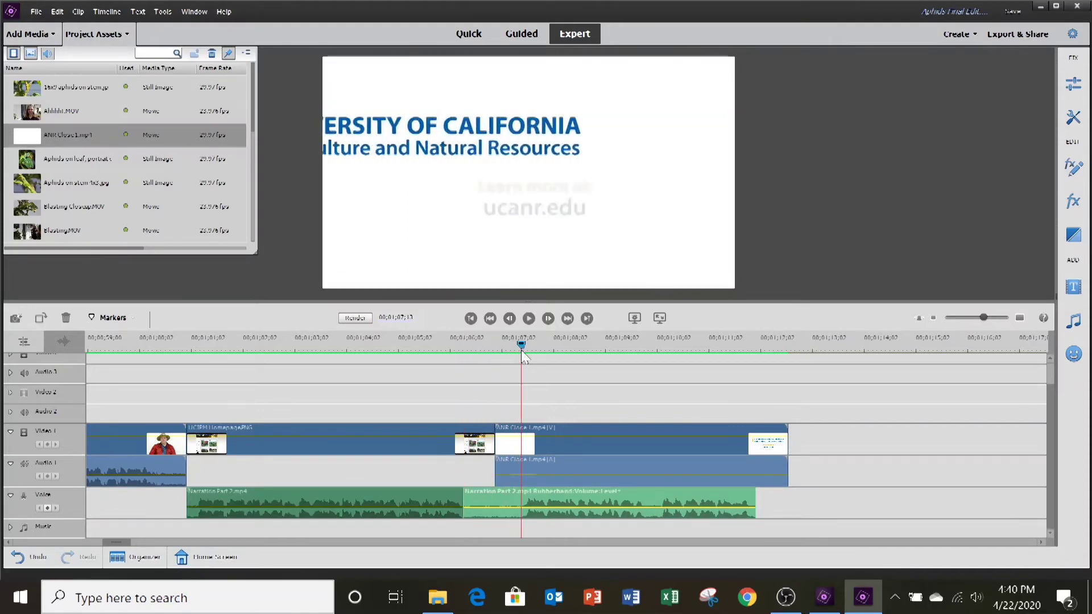
{"action": "key", "text": "ctrl+k"}
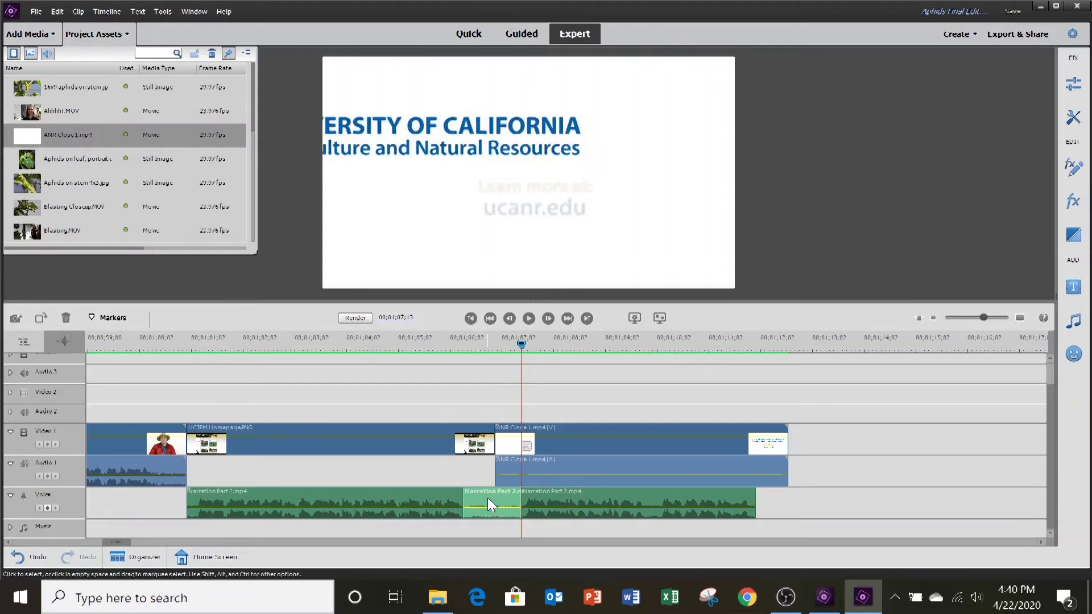
{"action": "key", "text": "Delete"}
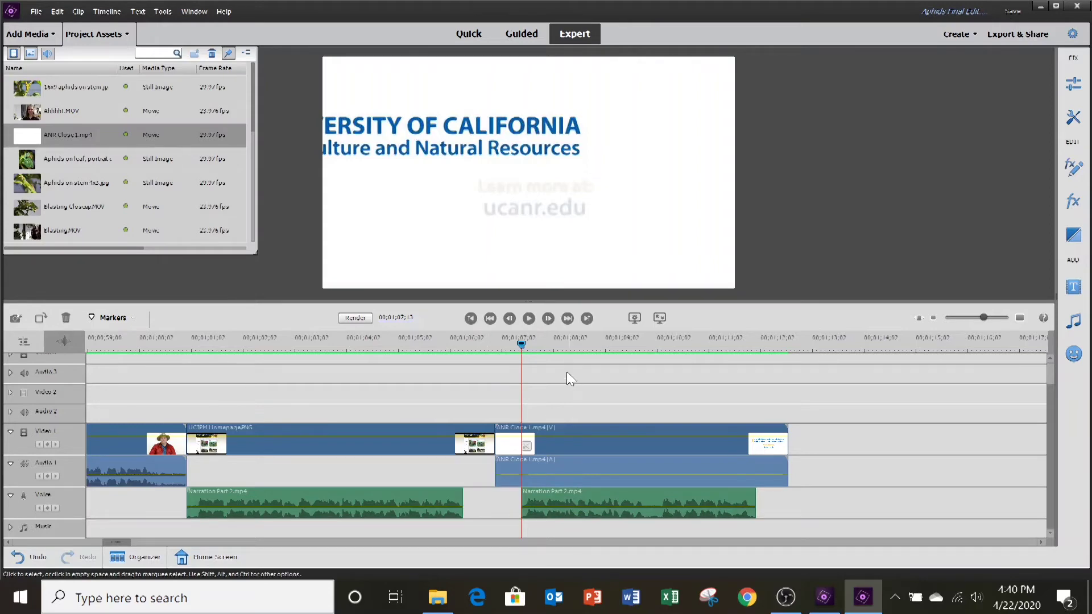
Step: Close the project assets list and open the Pan & Zoom tool for the 16x9 aphids on stem.jpg clip
{"action": "left_click_drag", "start_coordinate": [91, 545], "coordinate": [28, 543]}
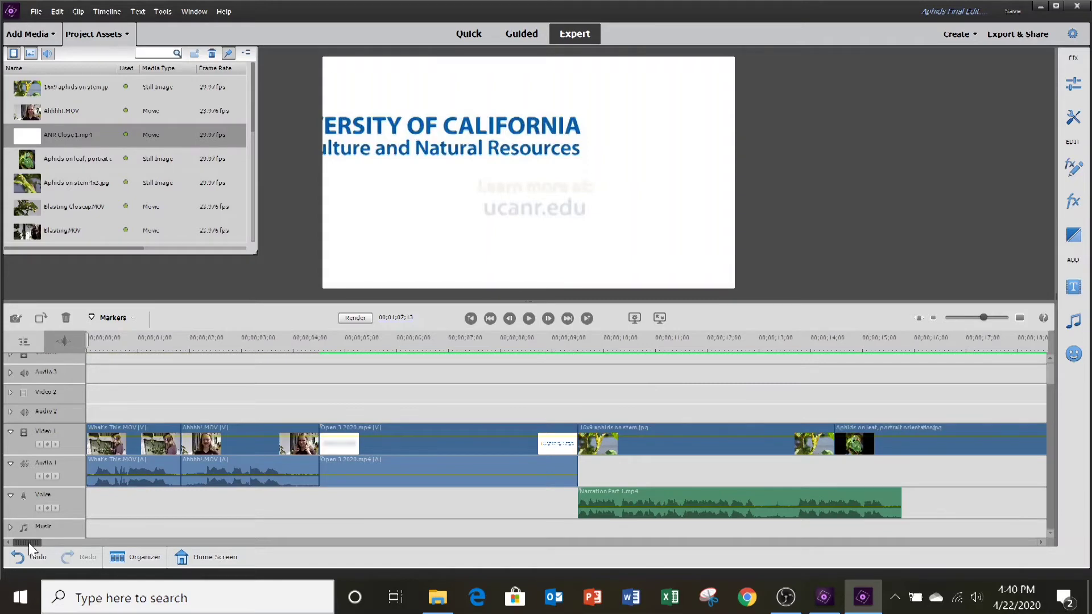
{"action": "left_click", "coordinate": [648, 341]}
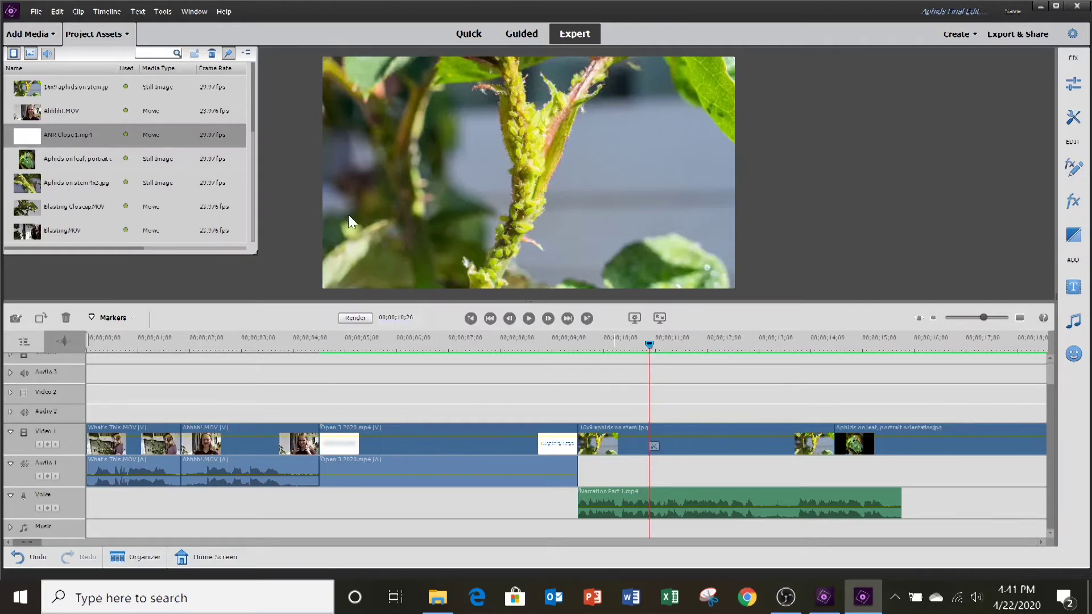
{"action": "left_click", "coordinate": [94, 36]}
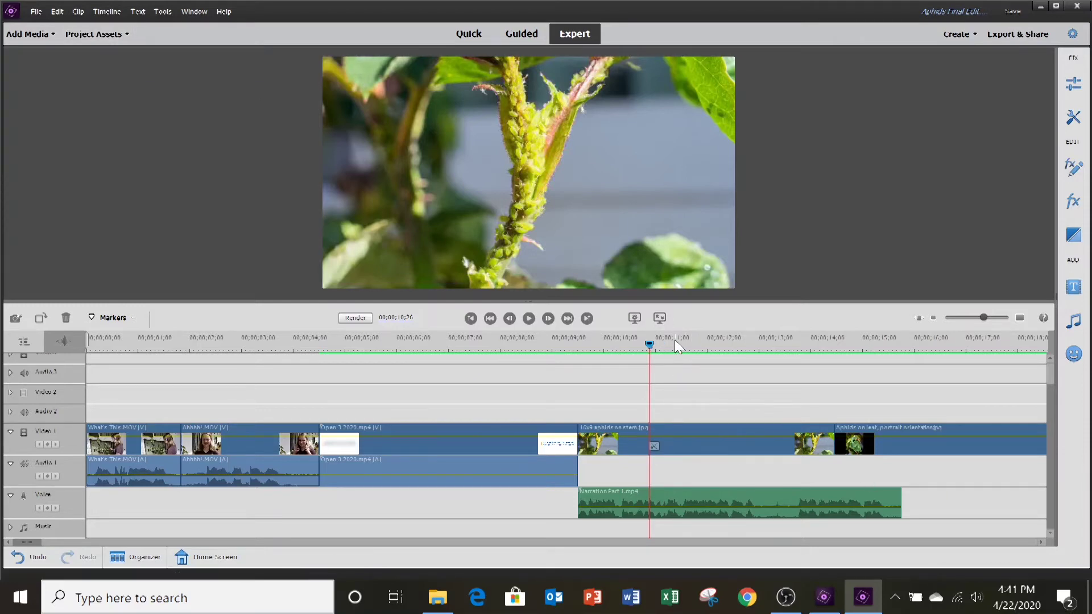
{"action": "left_click", "coordinate": [691, 442]}
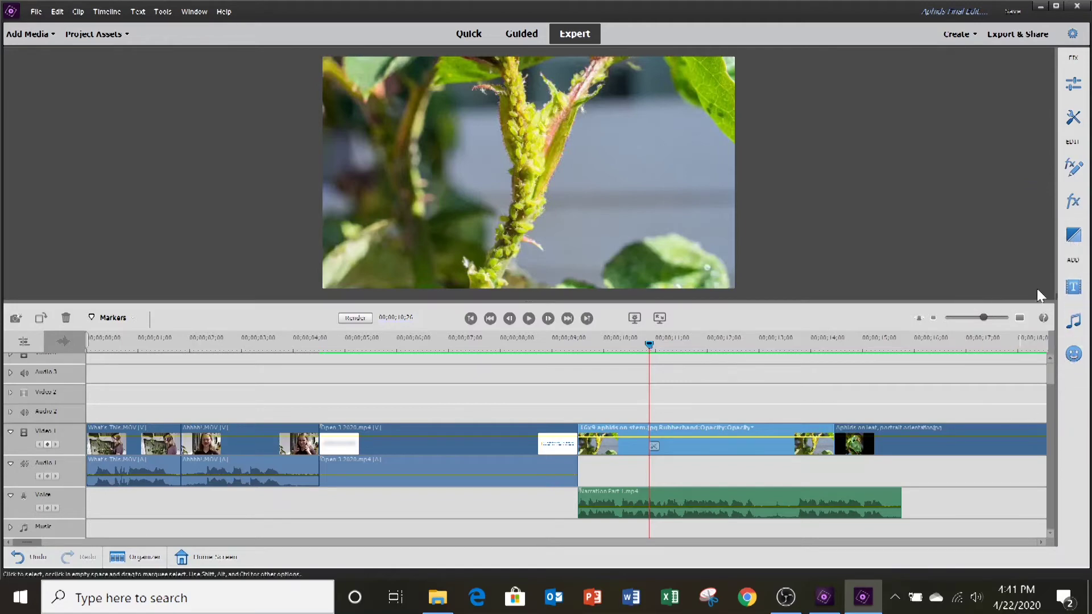
{"action": "left_click", "coordinate": [1074, 126]}
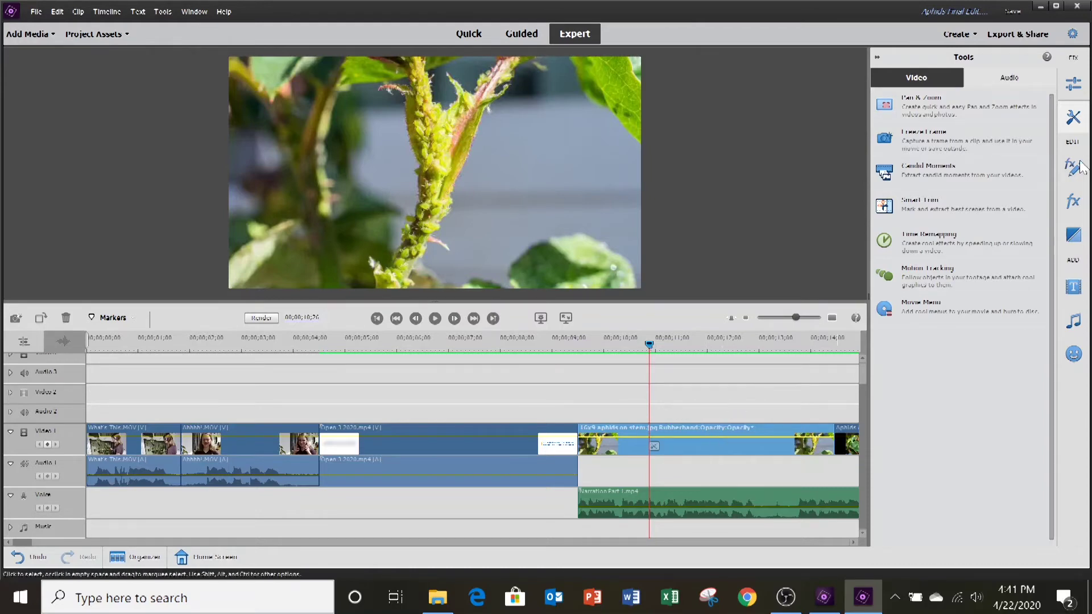
{"action": "left_click", "coordinate": [955, 105]}
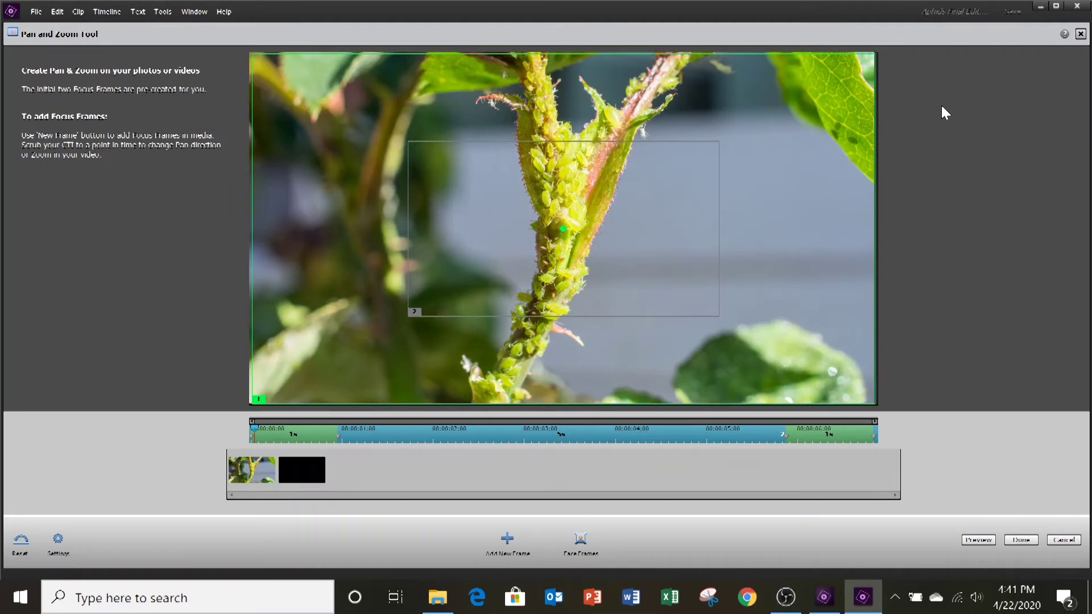
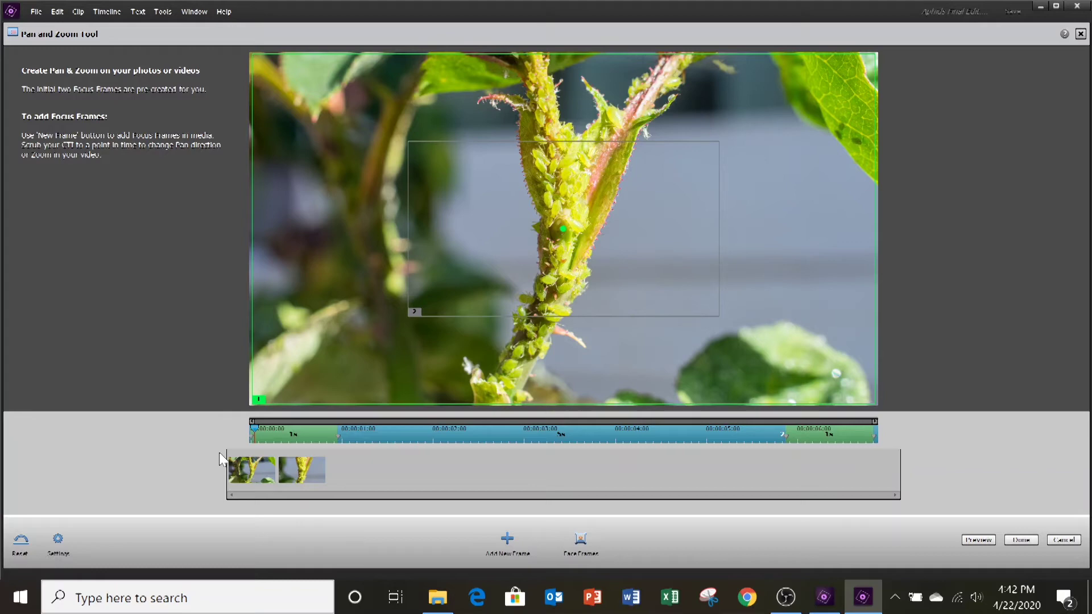
Step: Review both focus frames and set the first frame's hold time to 00:00:00:00
{"action": "left_click", "coordinate": [249, 480]}
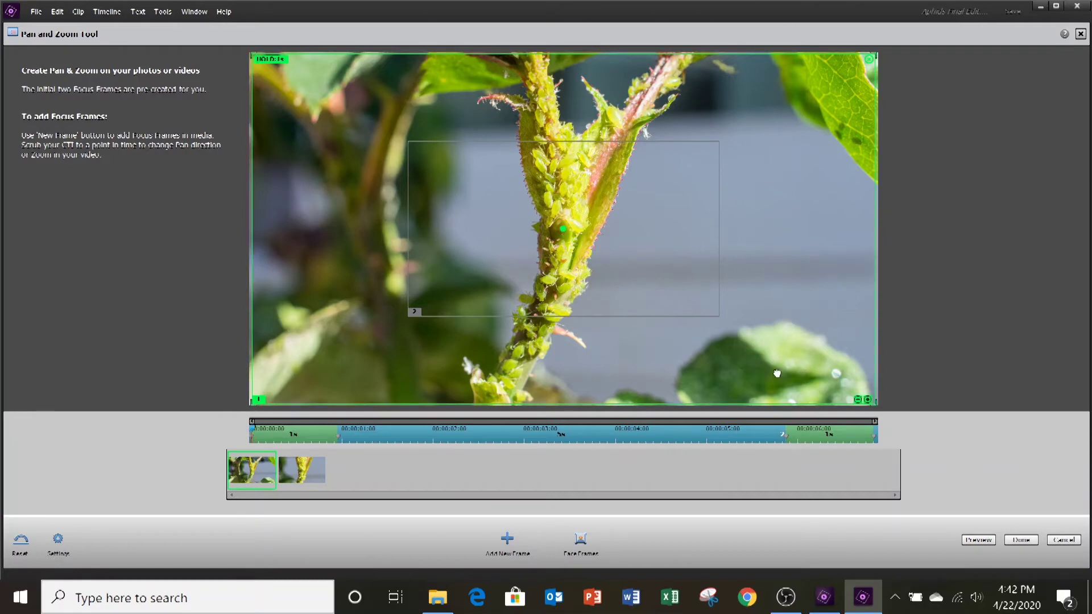
{"action": "left_click", "coordinate": [305, 479]}
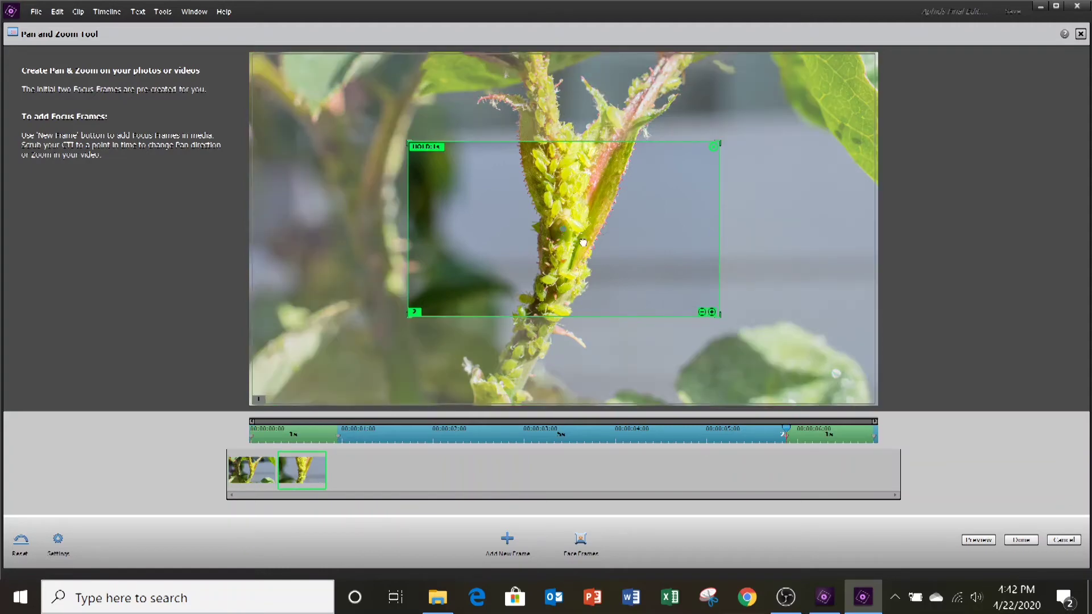
{"action": "left_click", "coordinate": [239, 476]}
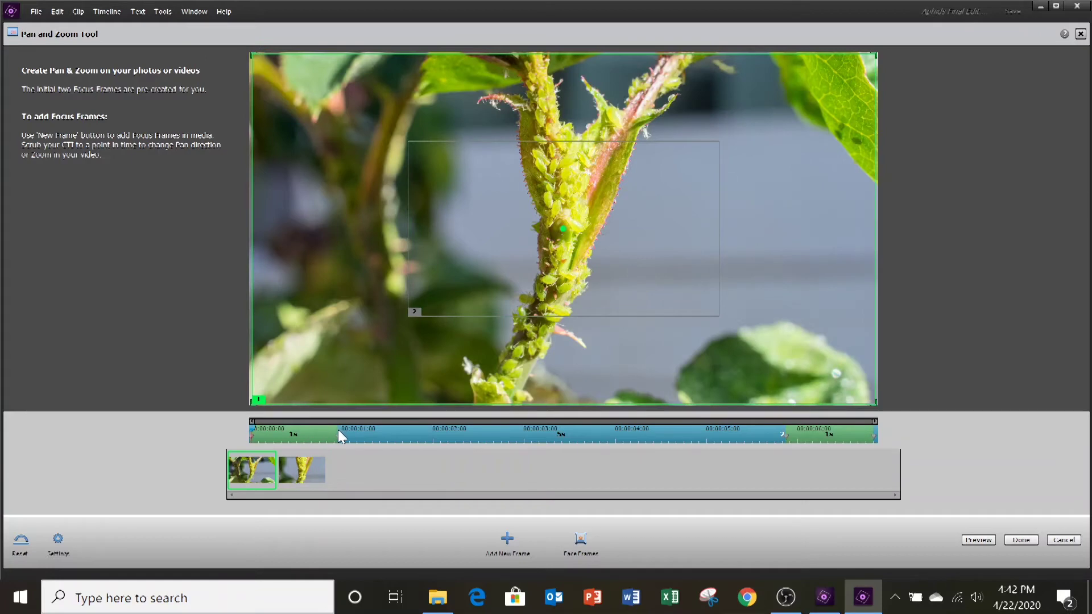
{"action": "left_click", "coordinate": [306, 477]}
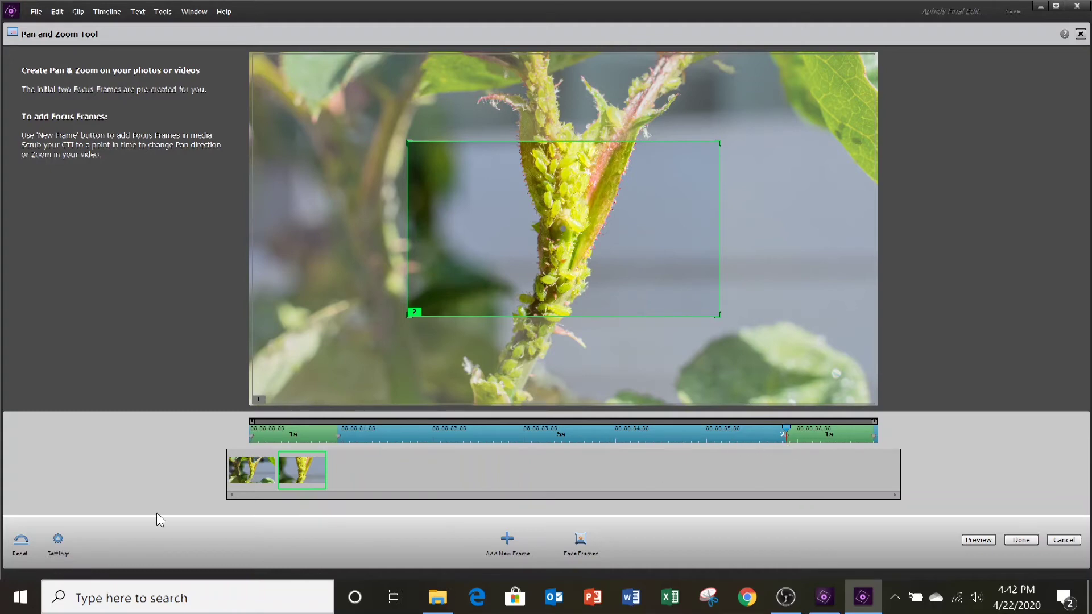
{"action": "left_click", "coordinate": [248, 472]}
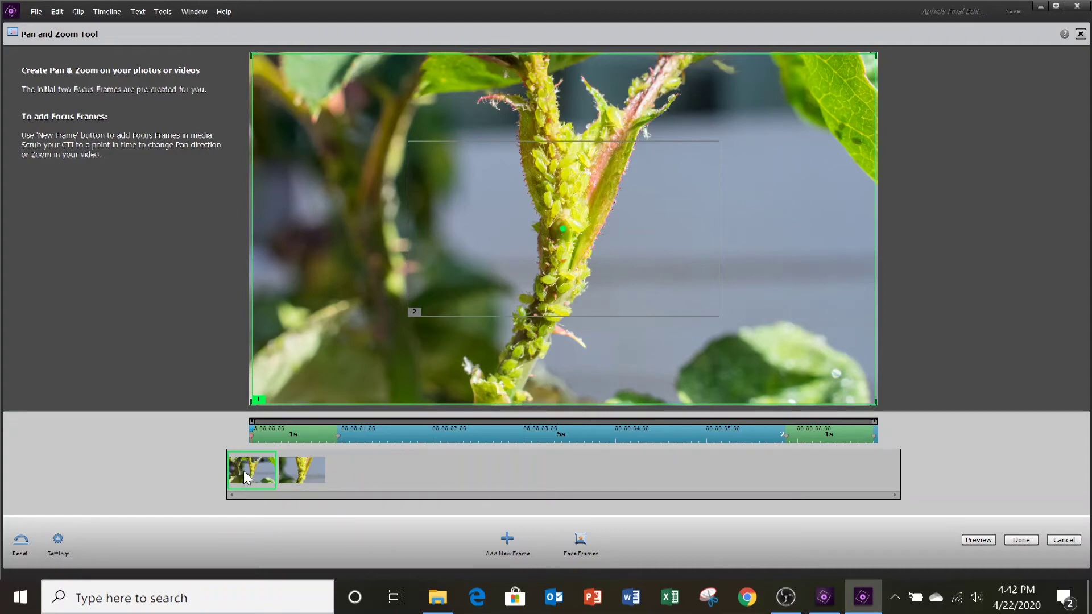
{"action": "mouse_move", "coordinate": [305, 193]}
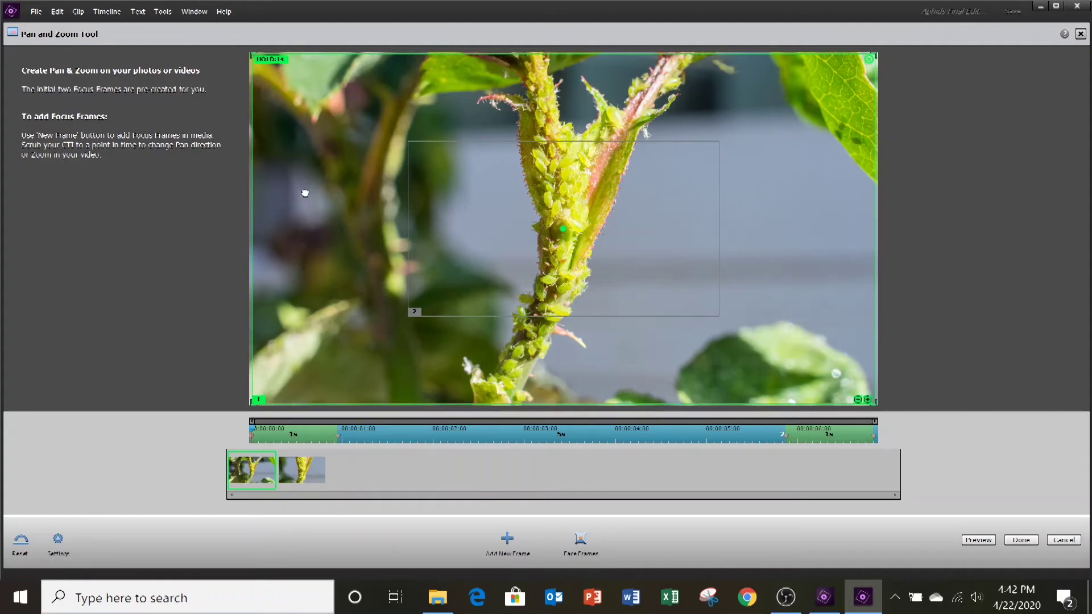
{"action": "left_click", "coordinate": [270, 61]}
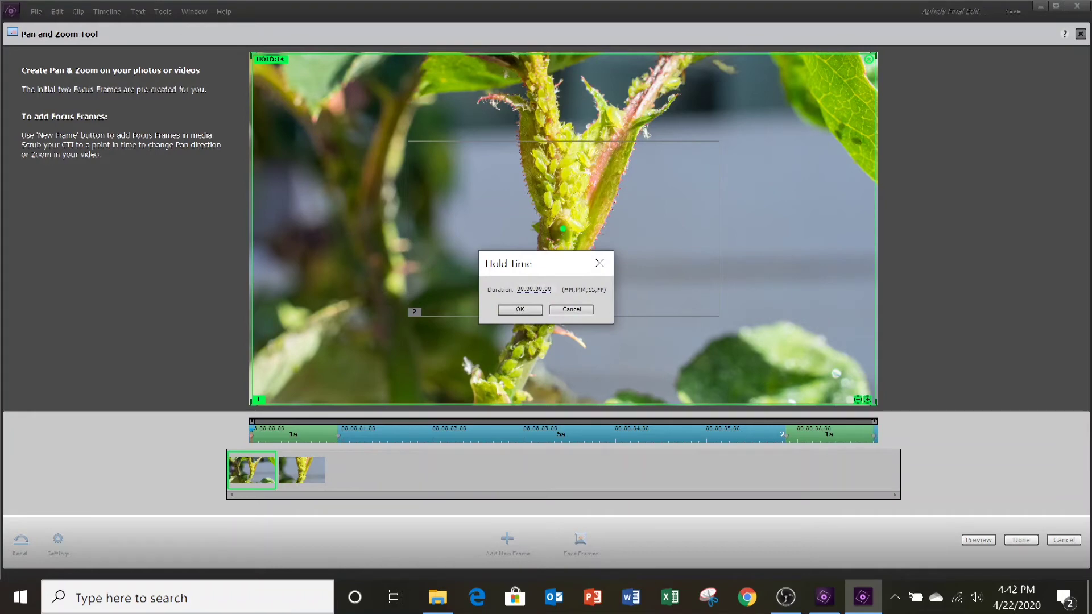
{"action": "left_click", "coordinate": [520, 309]}
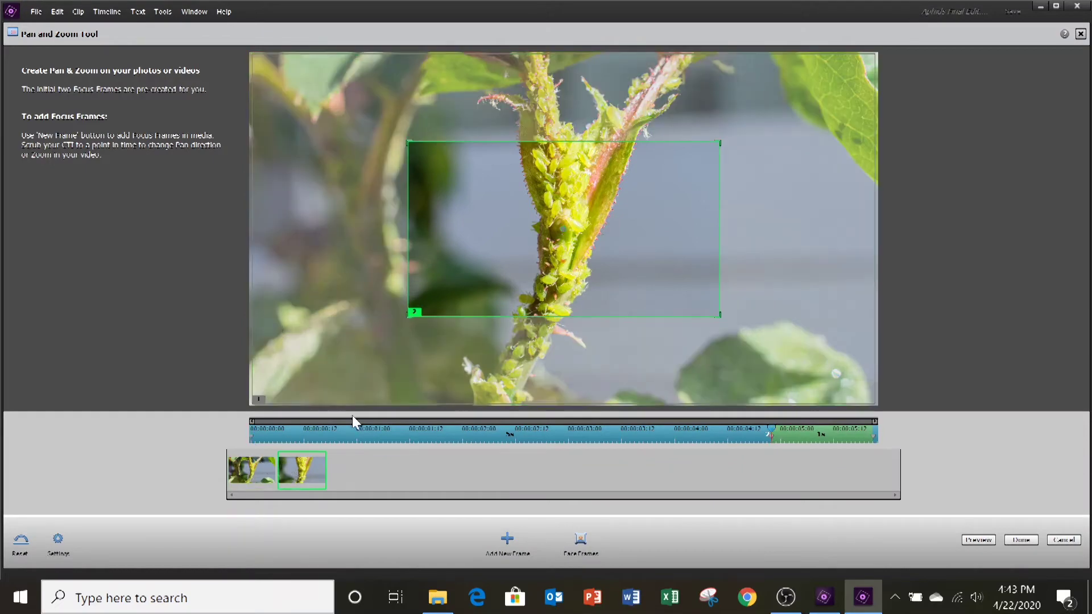
Step: Move the second focus frame up over the stem's fork and set its hold time to 00:00:00:01
{"action": "left_click_drag", "start_coordinate": [617, 256], "coordinate": [652, 211]}
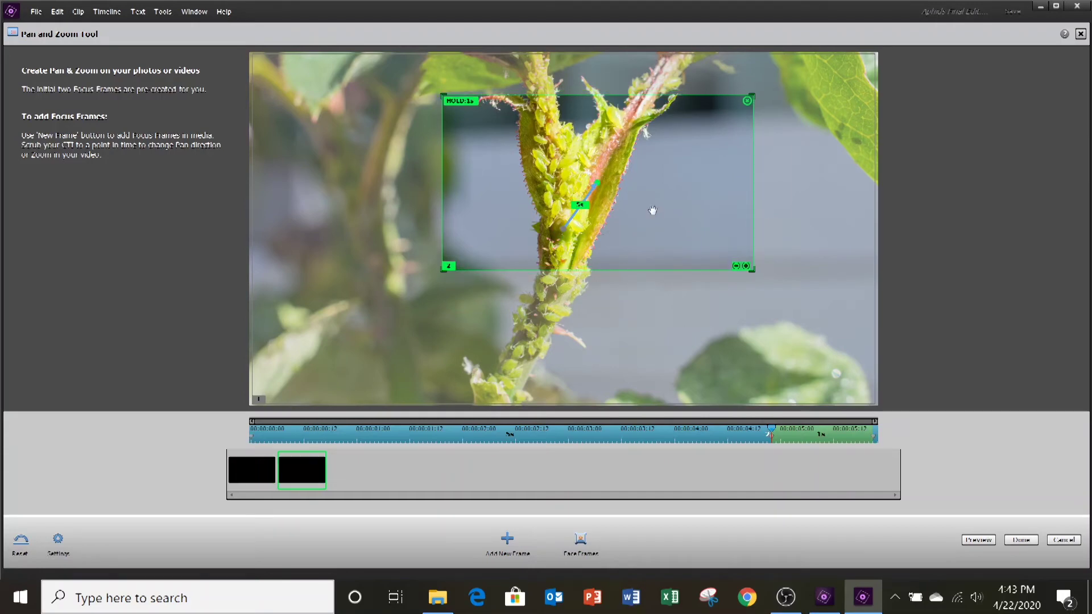
{"action": "left_click", "coordinate": [472, 104]}
{"action": "left_click_drag", "start_coordinate": [543, 290], "coordinate": [535, 289]}
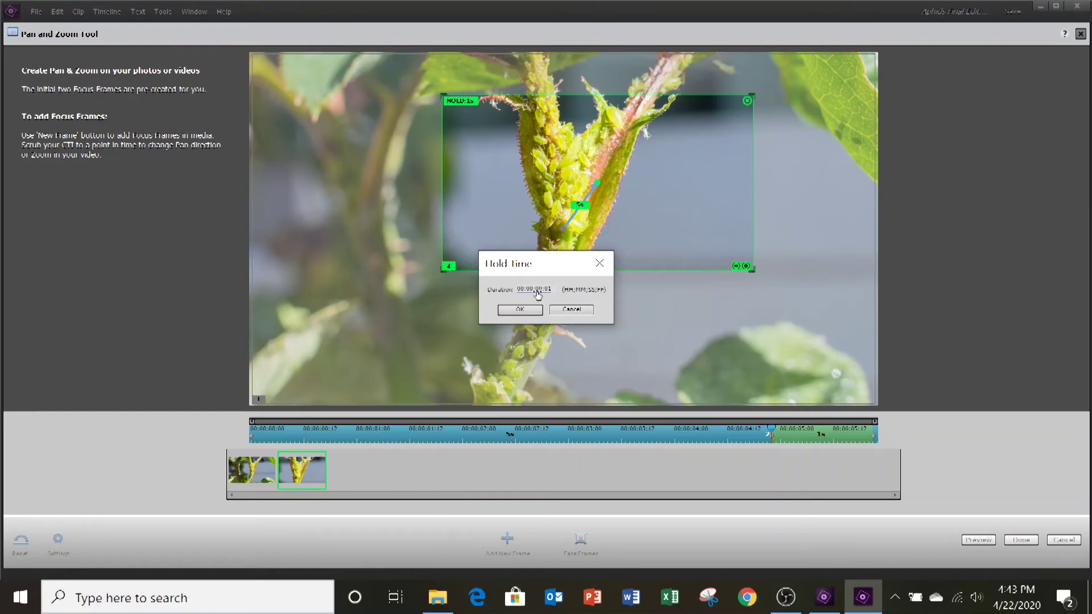
{"action": "left_click", "coordinate": [530, 310]}
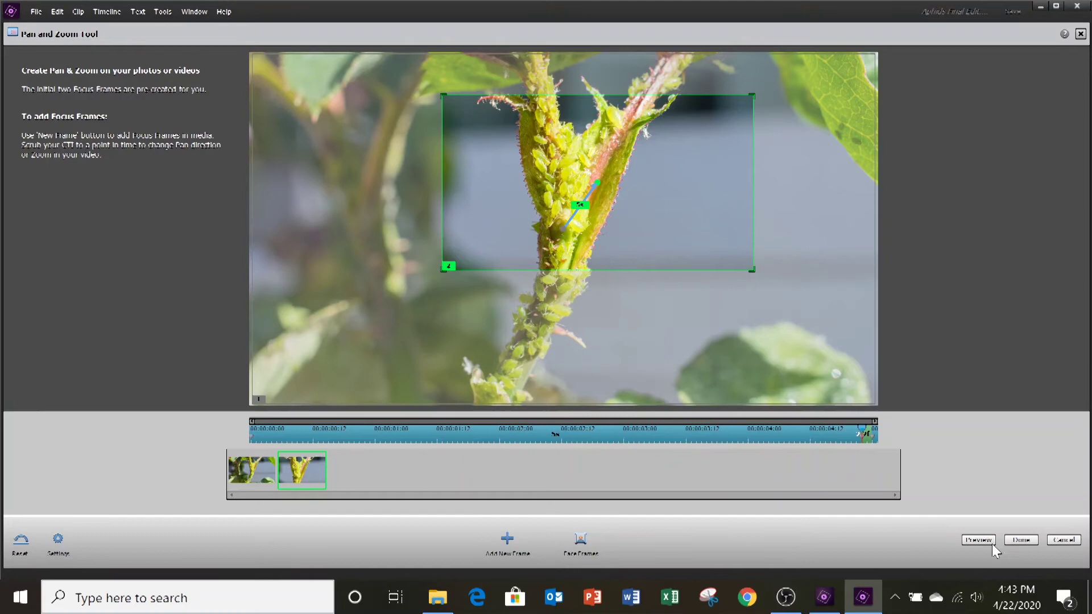
Step: Preview the pan and zoom from the start of the clip and apply it to the stem photo
{"action": "left_click_drag", "start_coordinate": [863, 434], "coordinate": [224, 412]}
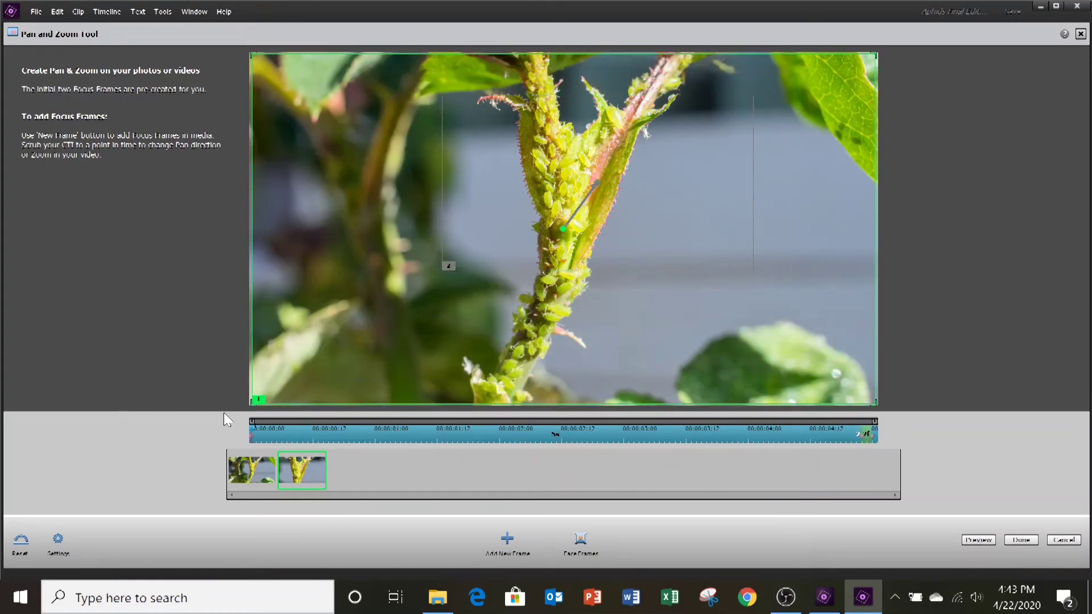
{"action": "left_click", "coordinate": [983, 542]}
{"action": "left_click", "coordinate": [1023, 540]}
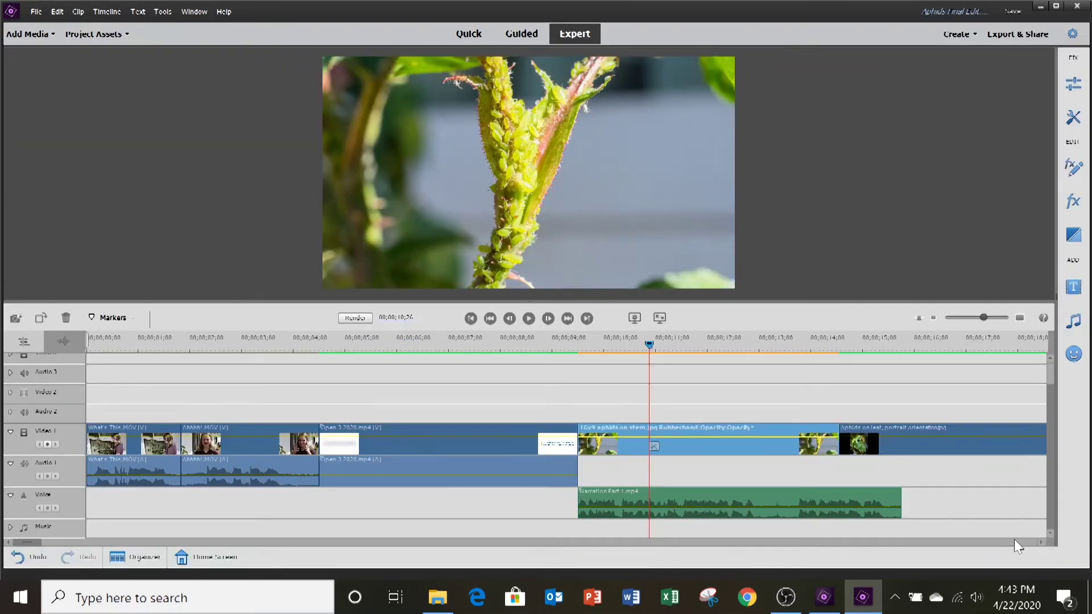
Step: Play the timeline from 00;00;15;23, and open the Pan & Zoom tool for the portrait-orientation aphids on leaf photo
{"action": "left_click_drag", "start_coordinate": [19, 542], "coordinate": [34, 542]}
{"action": "left_click", "coordinate": [401, 344]}
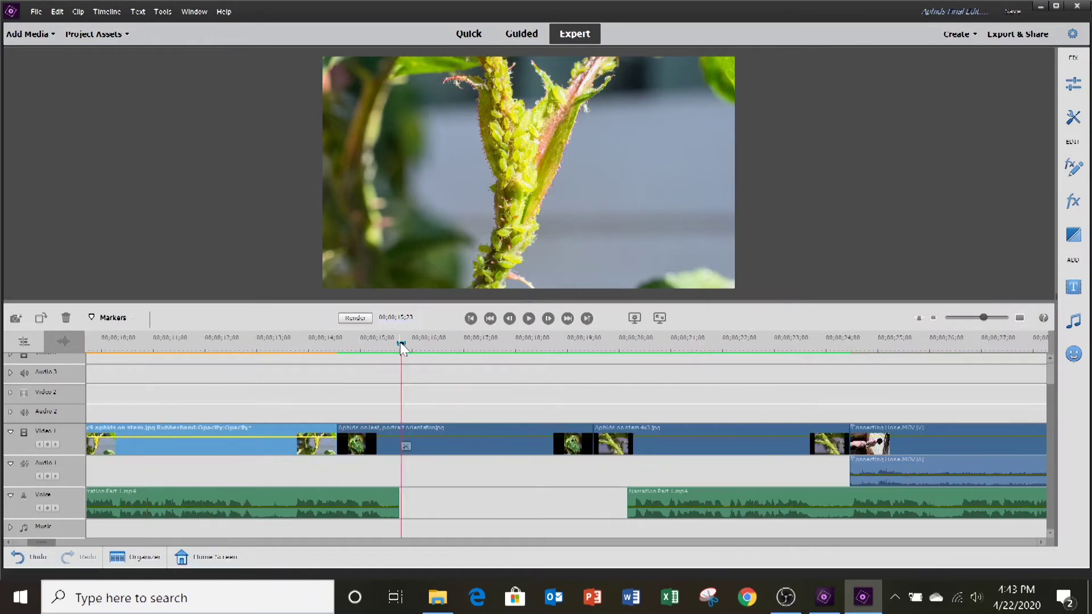
{"action": "left_click", "coordinate": [528, 319]}
{"action": "left_click", "coordinate": [529, 318]}
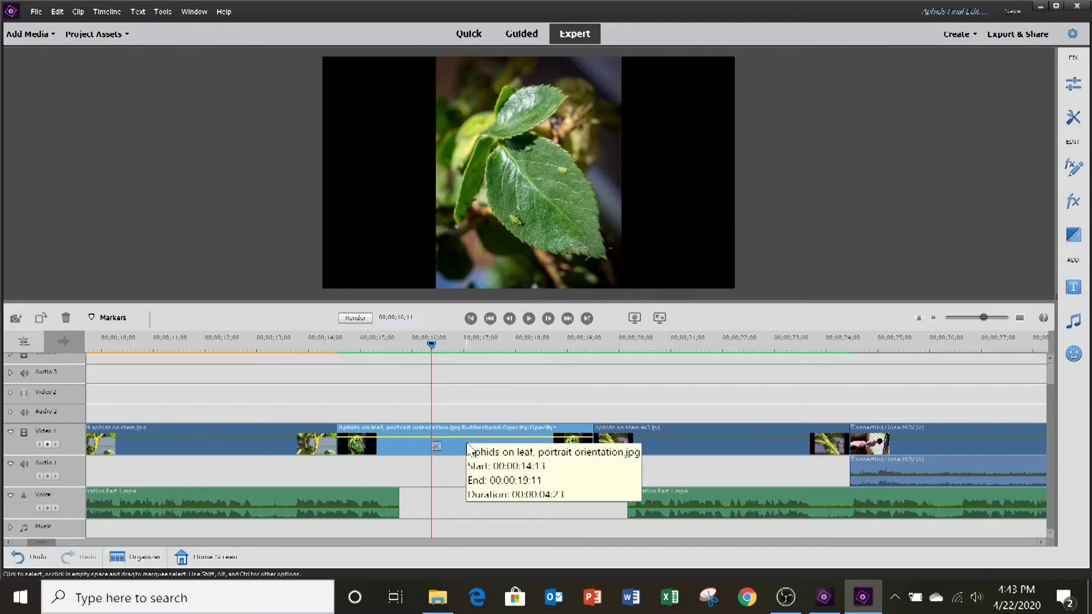
{"action": "left_click", "coordinate": [1072, 118]}
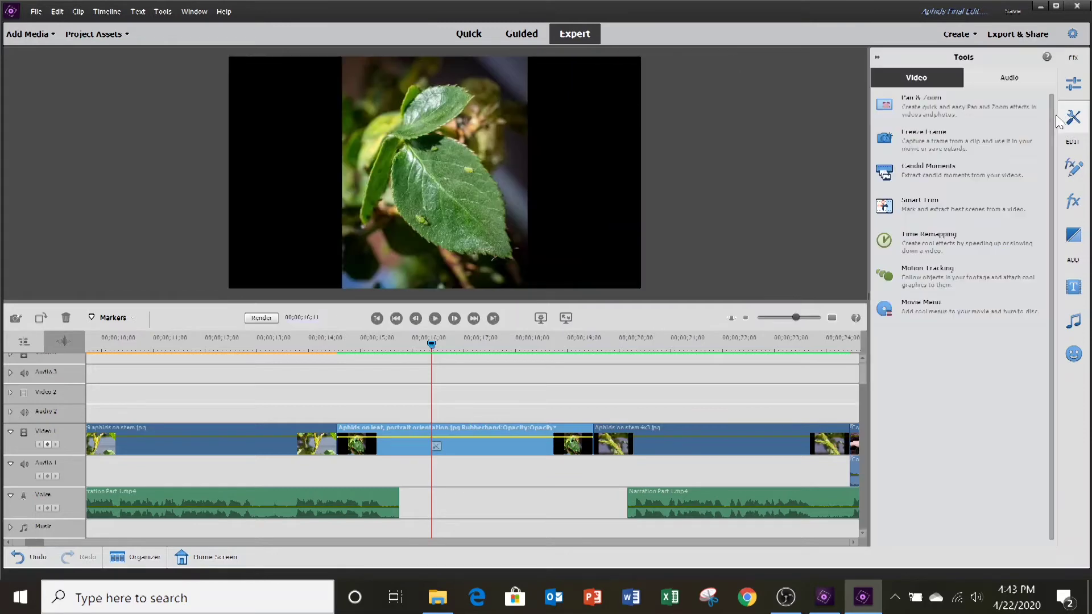
{"action": "left_click", "coordinate": [938, 103]}
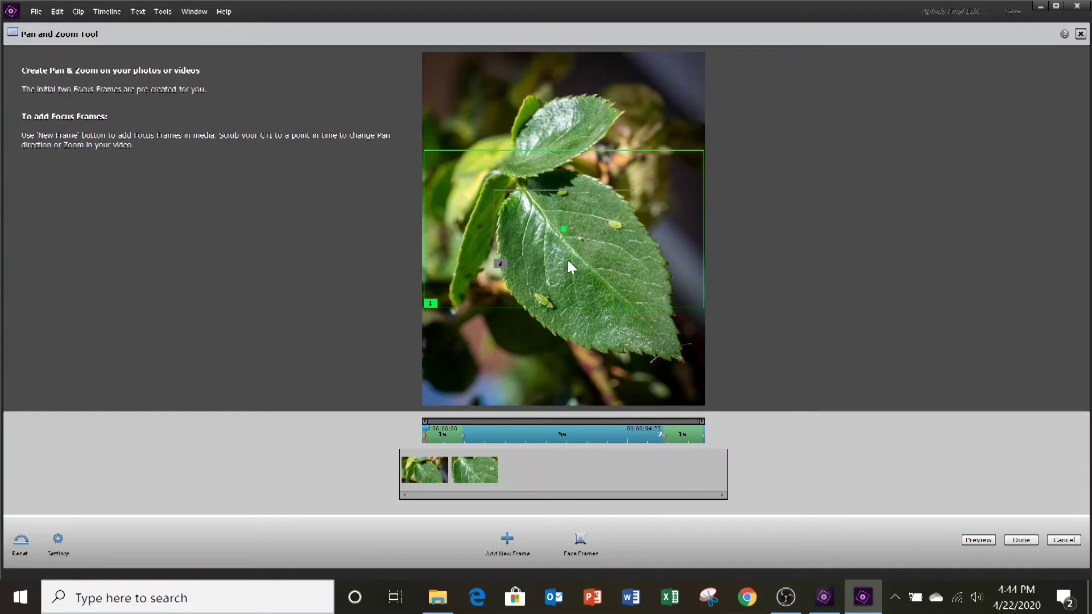
Step: Review both focus frames on the portrait leaf photo and set the first frame's hold time to 00:00:00:01
{"action": "left_click", "coordinate": [479, 470]}
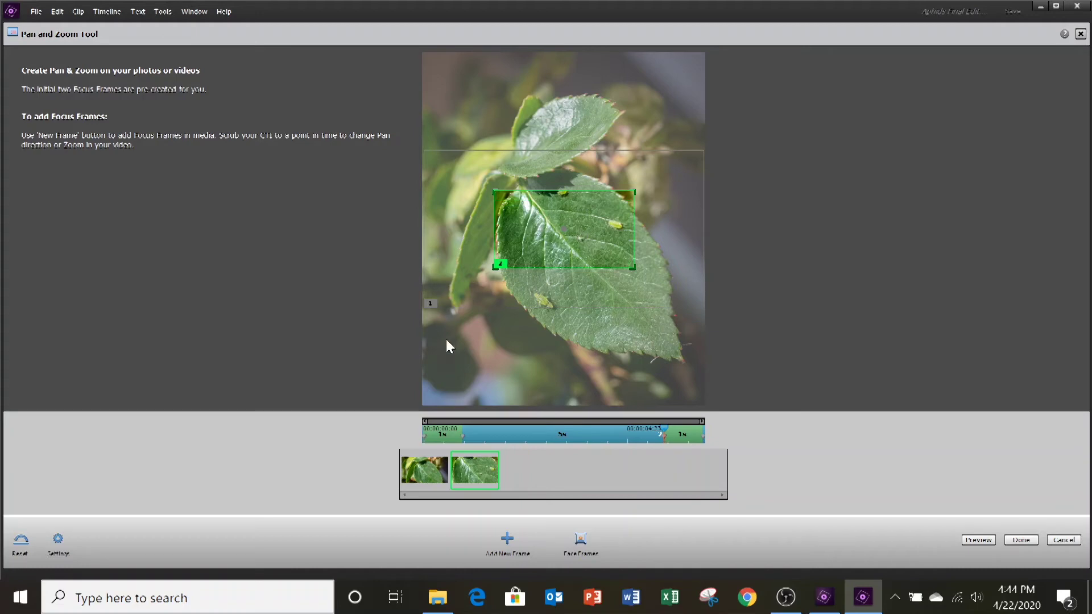
{"action": "left_click", "coordinate": [414, 471]}
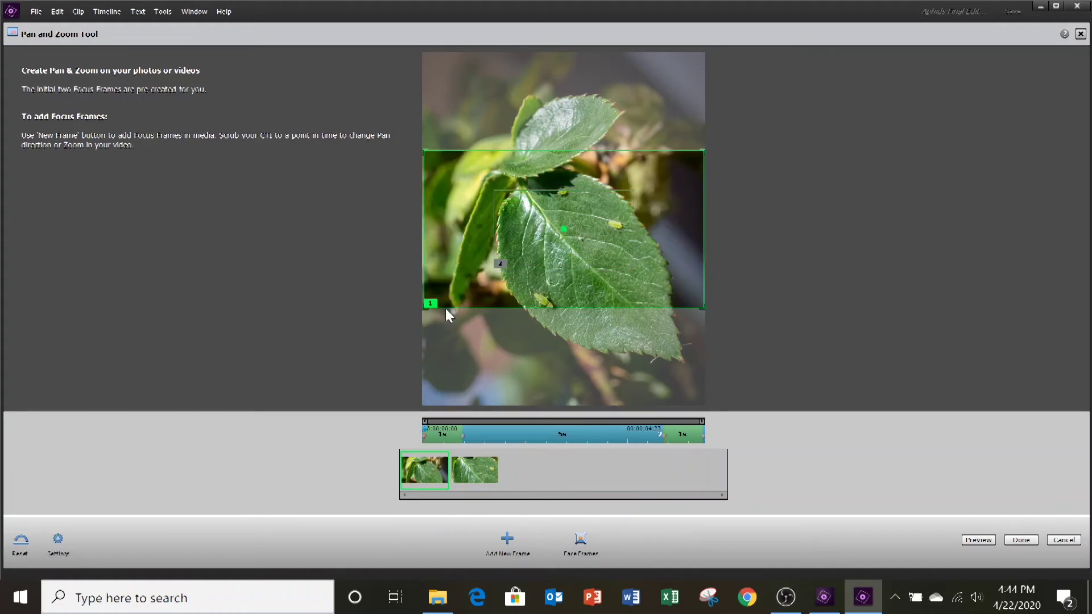
{"action": "mouse_move", "coordinate": [436, 180]}
{"action": "left_click", "coordinate": [452, 158]}
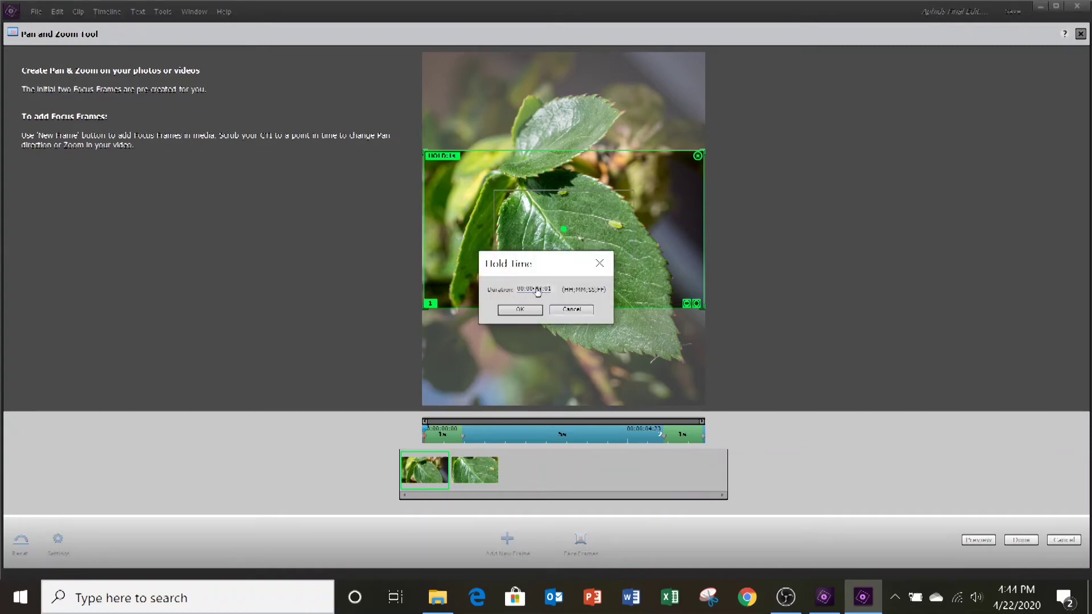
{"action": "left_click", "coordinate": [526, 309]}
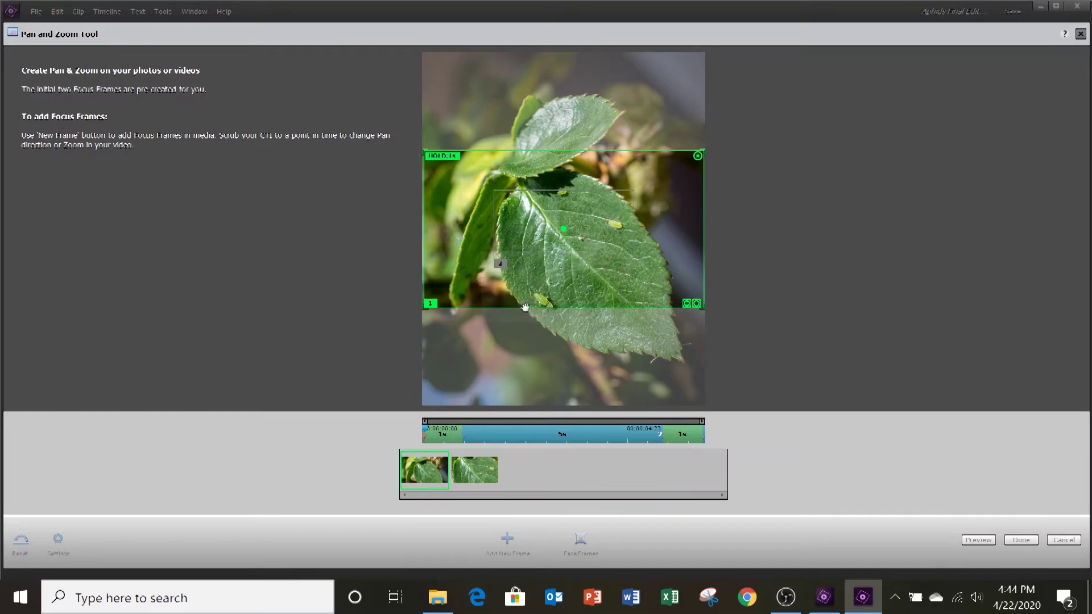
Step: Move the first focus frame up so it covers the small upper leaf and the top of the large leaf
{"action": "left_click", "coordinate": [628, 267]}
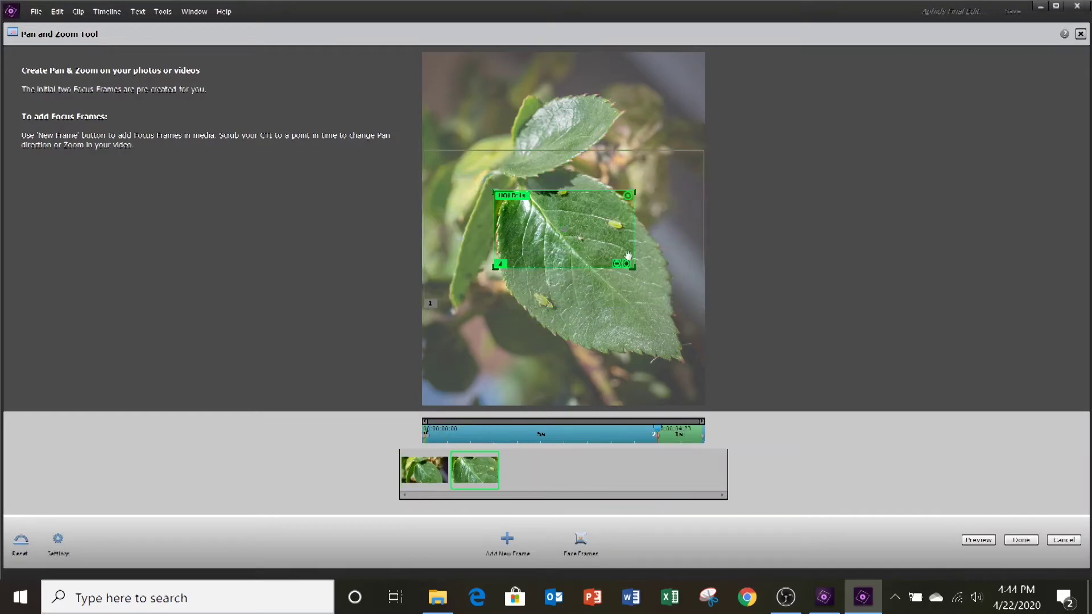
{"action": "left_click", "coordinate": [410, 470]}
{"action": "left_click_drag", "start_coordinate": [478, 176], "coordinate": [483, 112]}
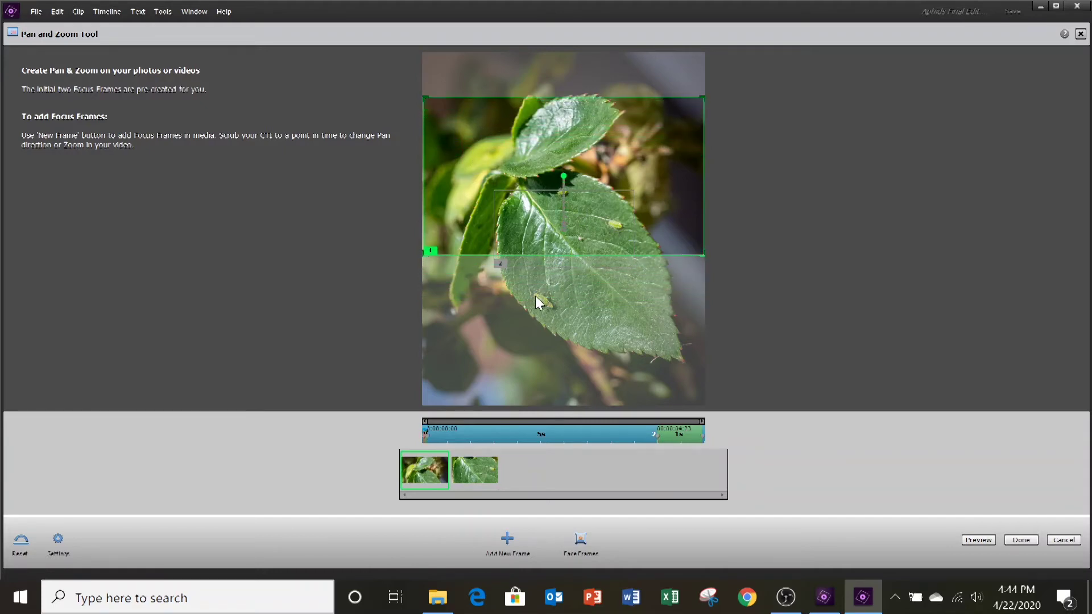
Step: Enlarge the second focus frame to the photo's full width over the large leaf and set its hold time to 00:00:00:00
{"action": "left_click", "coordinate": [471, 476]}
{"action": "left_click_drag", "start_coordinate": [494, 266], "coordinate": [418, 336]}
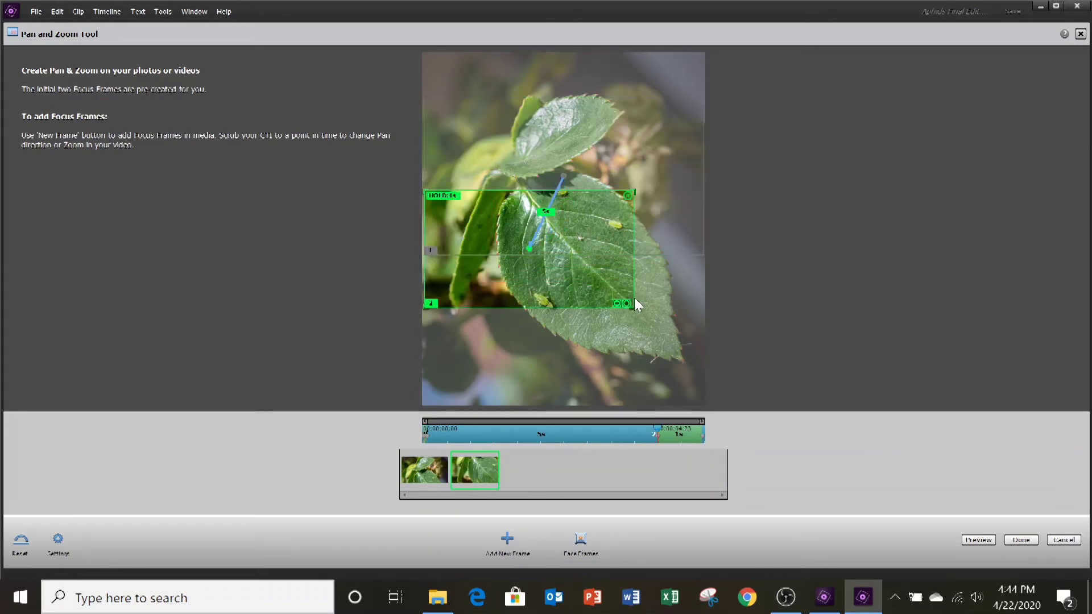
{"action": "left_click_drag", "start_coordinate": [650, 319], "coordinate": [705, 367]}
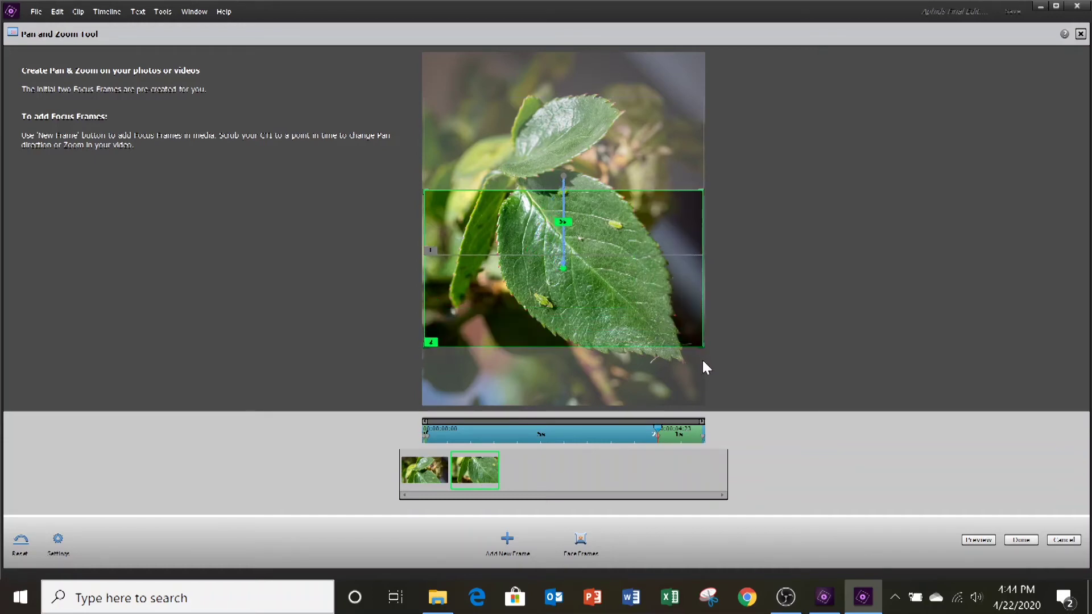
{"action": "mouse_move", "coordinate": [667, 313]}
{"action": "left_mouse_down"}
{"action": "mouse_move", "coordinate": [670, 334]}
{"action": "mouse_move", "coordinate": [670, 302]}
{"action": "mouse_move", "coordinate": [663, 310]}
{"action": "left_mouse_up"}
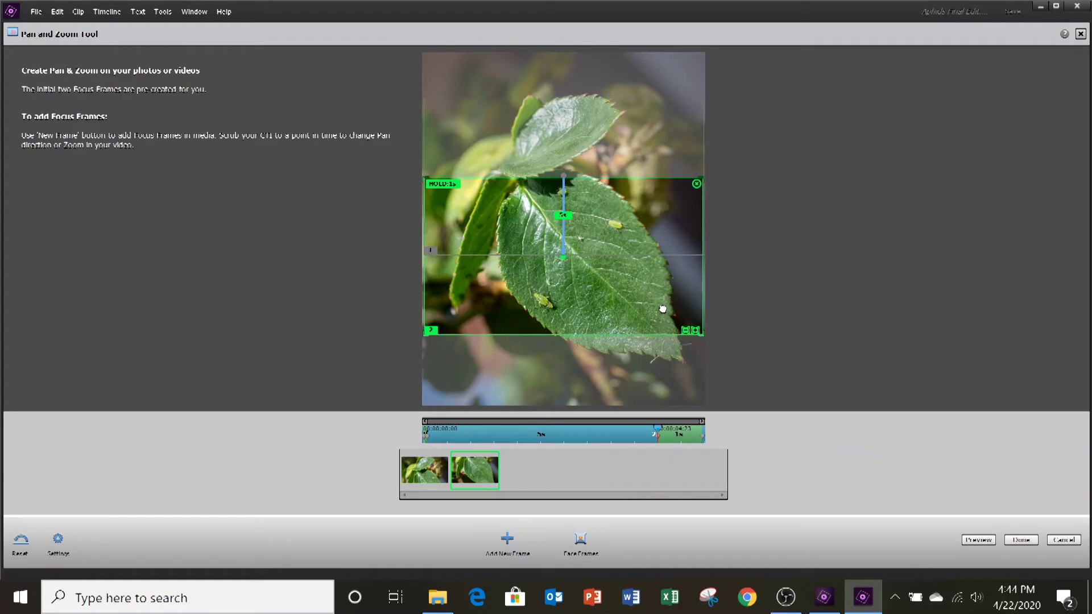
{"action": "left_click", "coordinate": [450, 184]}
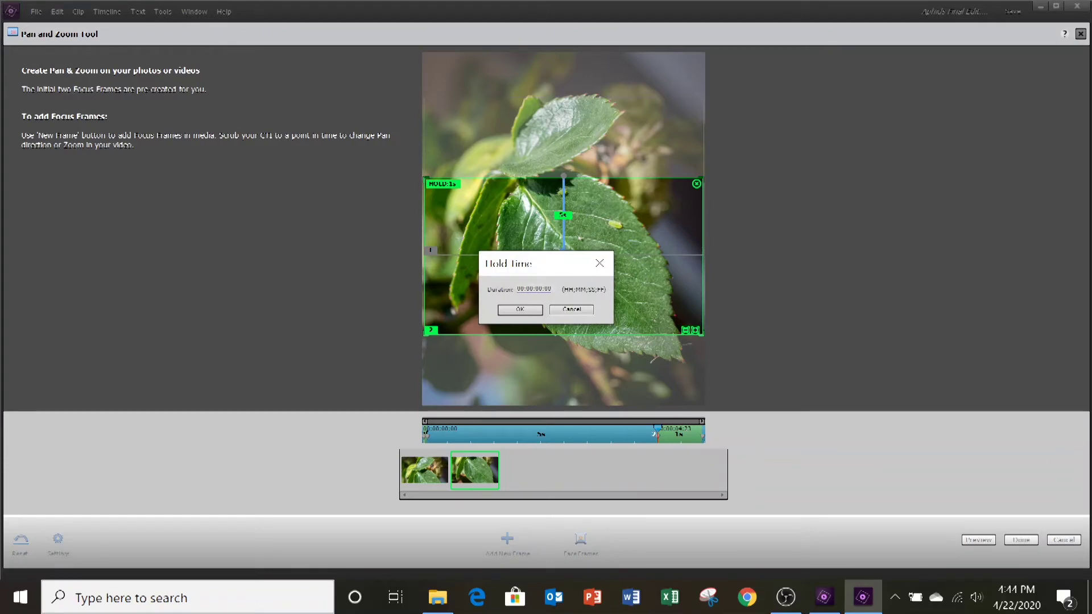
{"action": "left_click", "coordinate": [527, 310]}
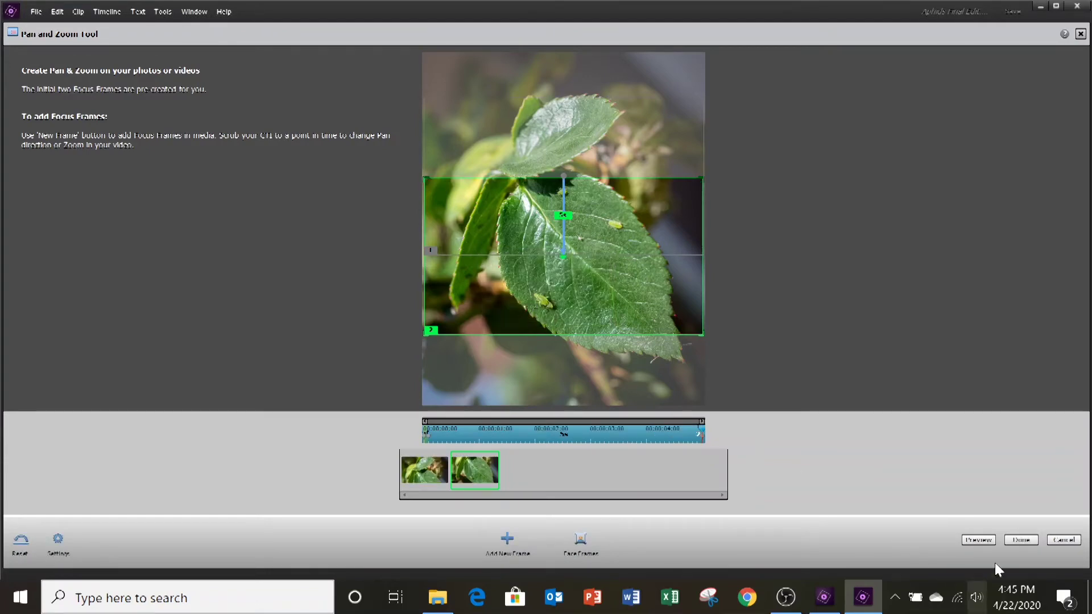
Step: Preview the downward pan across the leaf and apply it to the portrait-orientation photo
{"action": "left_click", "coordinate": [969, 539]}
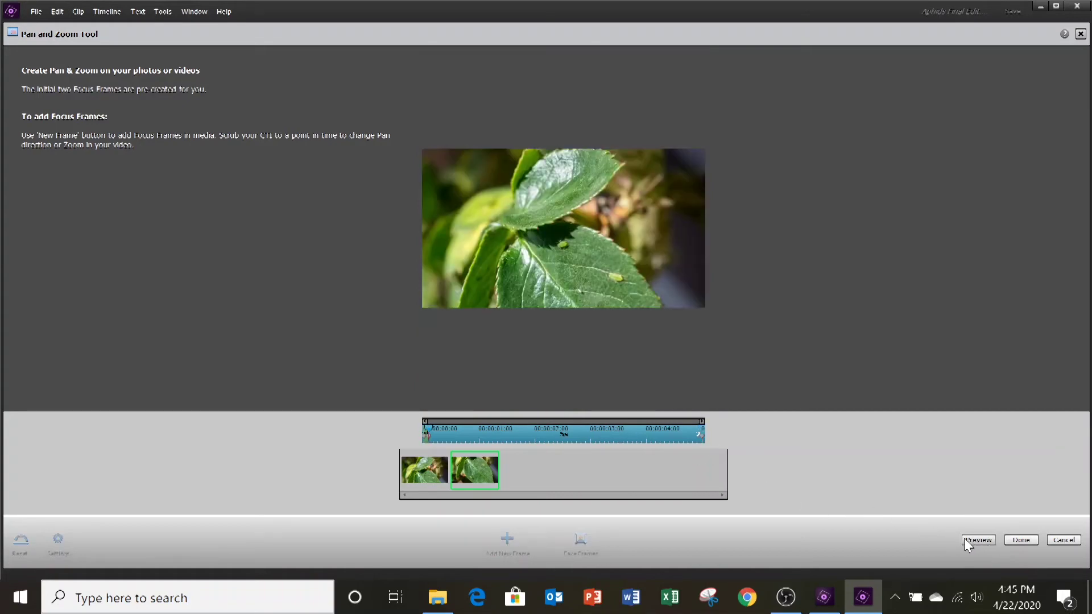
{"action": "left_click", "coordinate": [968, 539]}
{"action": "left_click", "coordinate": [968, 539]}
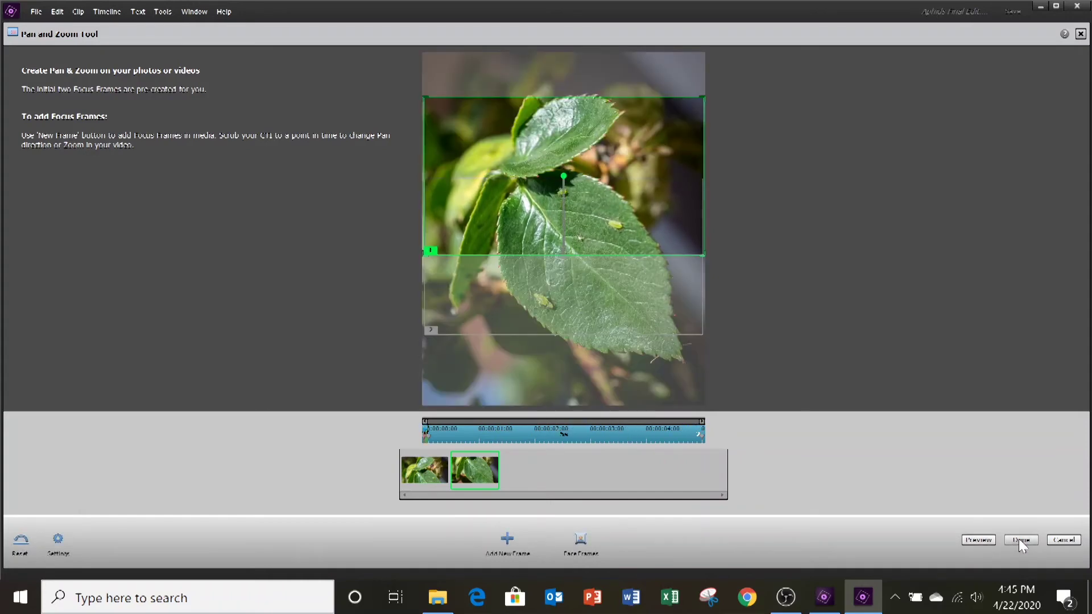
{"action": "left_click", "coordinate": [1020, 541]}
Step: Place the playhead at 00;00;21;15 and open the Pan & Zoom tool for the Aphids on stem 4x3 photo
{"action": "left_click", "coordinate": [694, 345]}
{"action": "left_click_drag", "start_coordinate": [694, 346], "coordinate": [696, 343]}
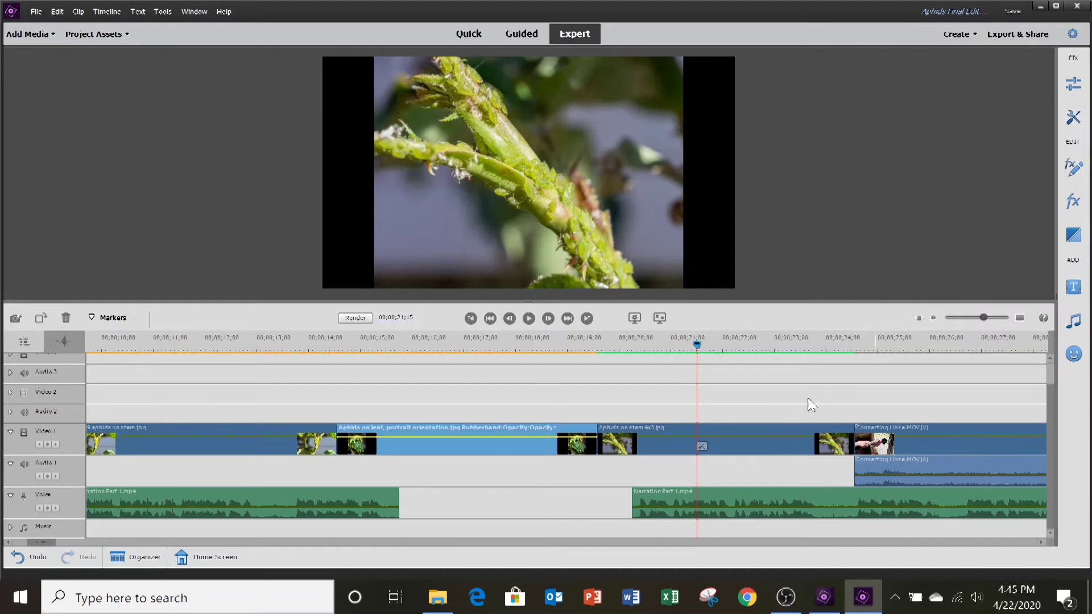
{"action": "left_click", "coordinate": [754, 434]}
{"action": "left_click", "coordinate": [1074, 118]}
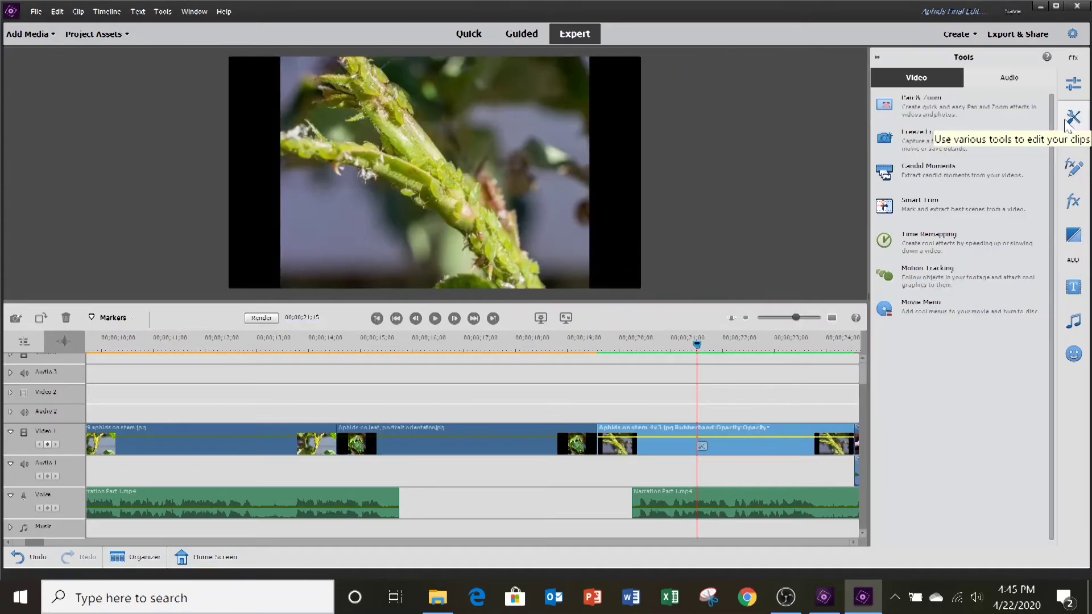
{"action": "left_click", "coordinate": [967, 107]}
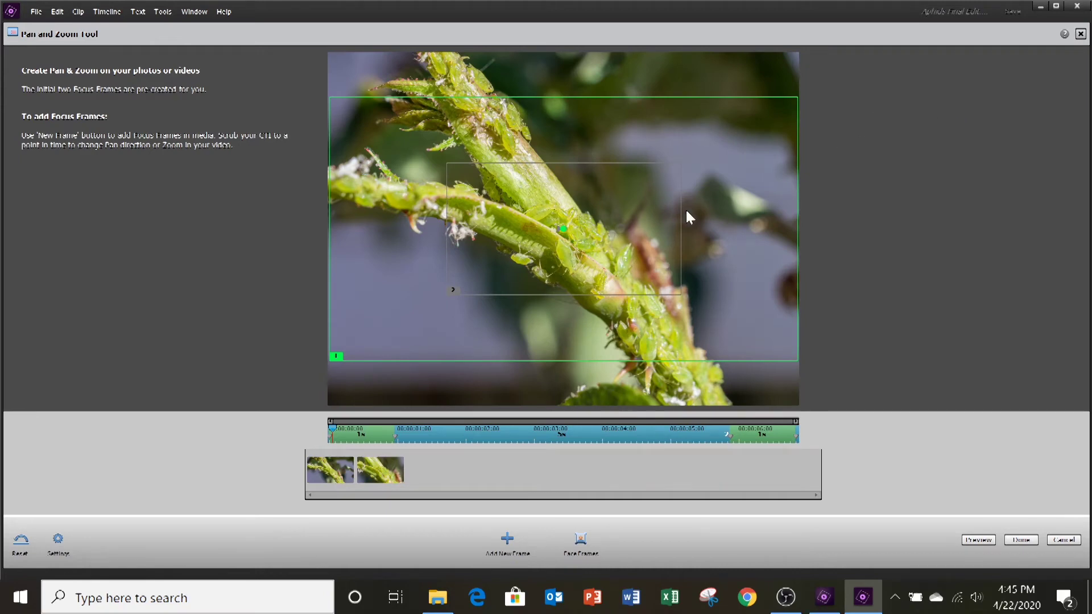
Step: Move the first focus frame up near the stem photo's top edge and set its hold time to 00:00:00:00
{"action": "left_click", "coordinate": [325, 473]}
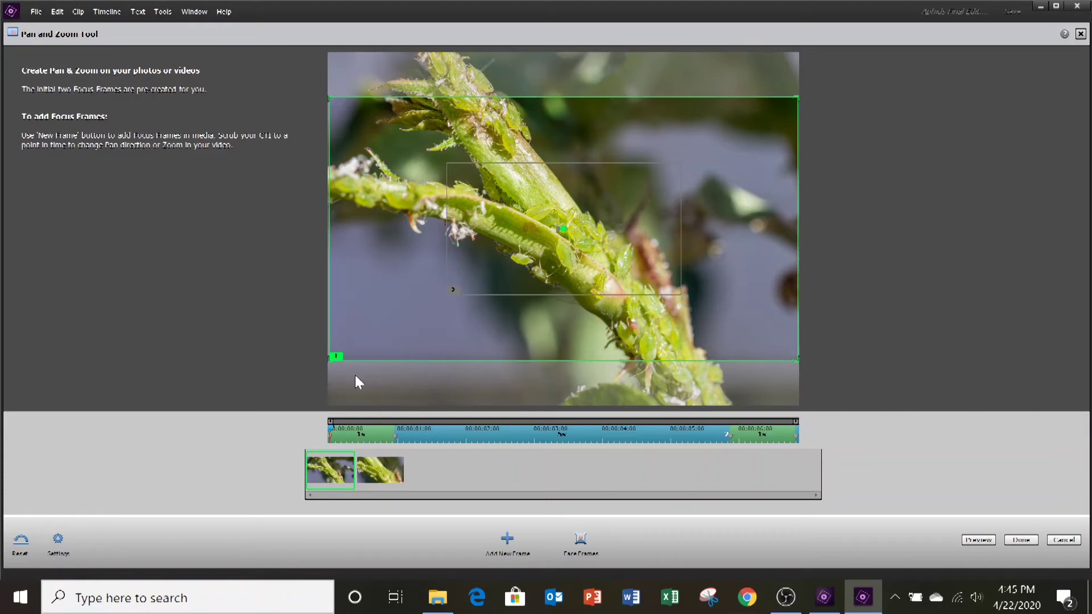
{"action": "left_click_drag", "start_coordinate": [371, 342], "coordinate": [373, 307]}
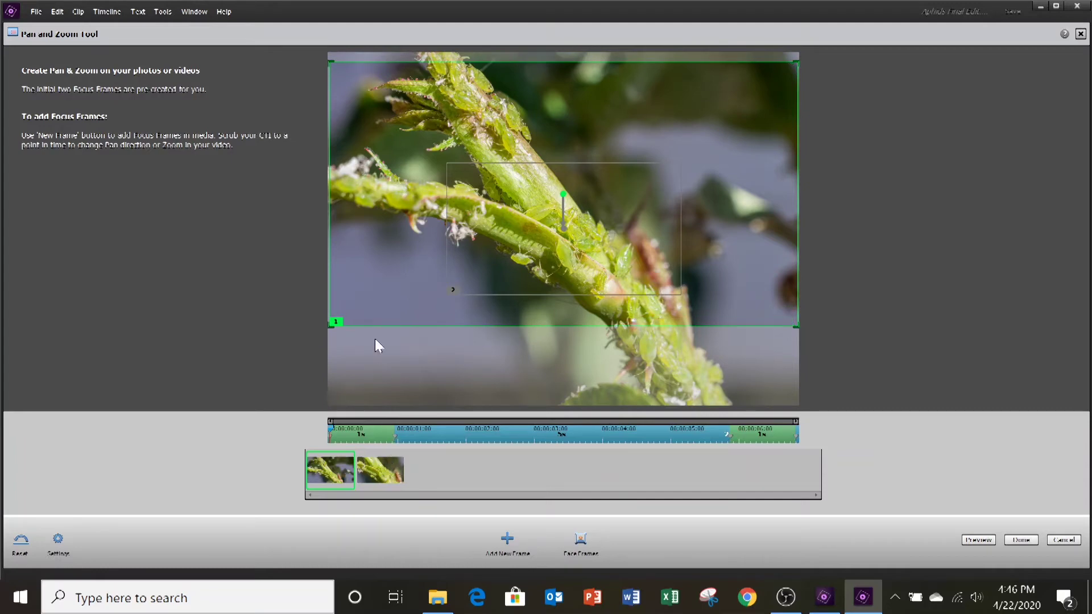
{"action": "left_click", "coordinate": [346, 69]}
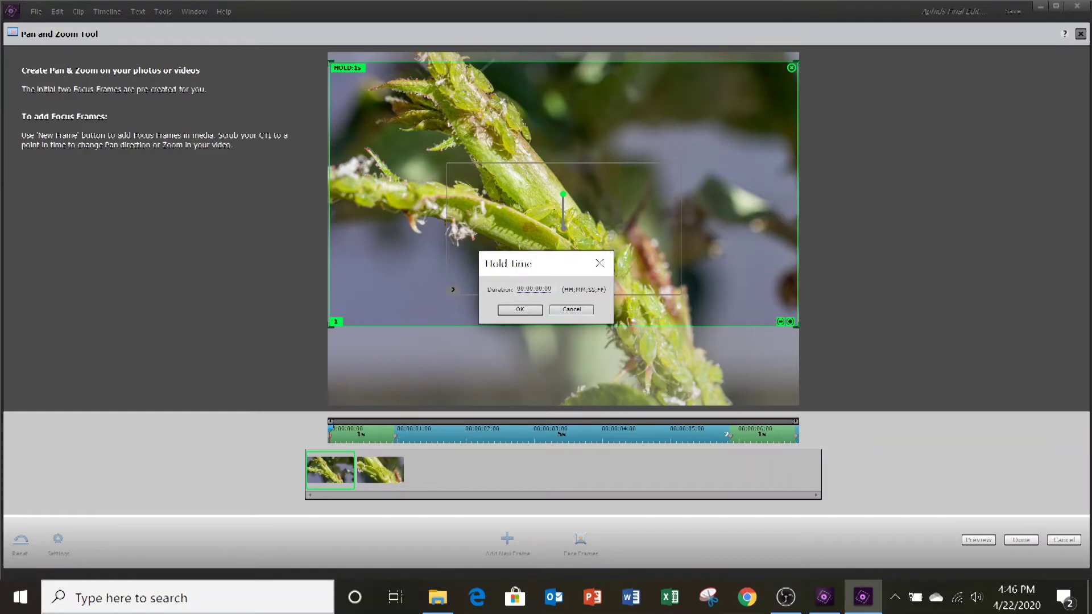
{"action": "left_click", "coordinate": [520, 309]}
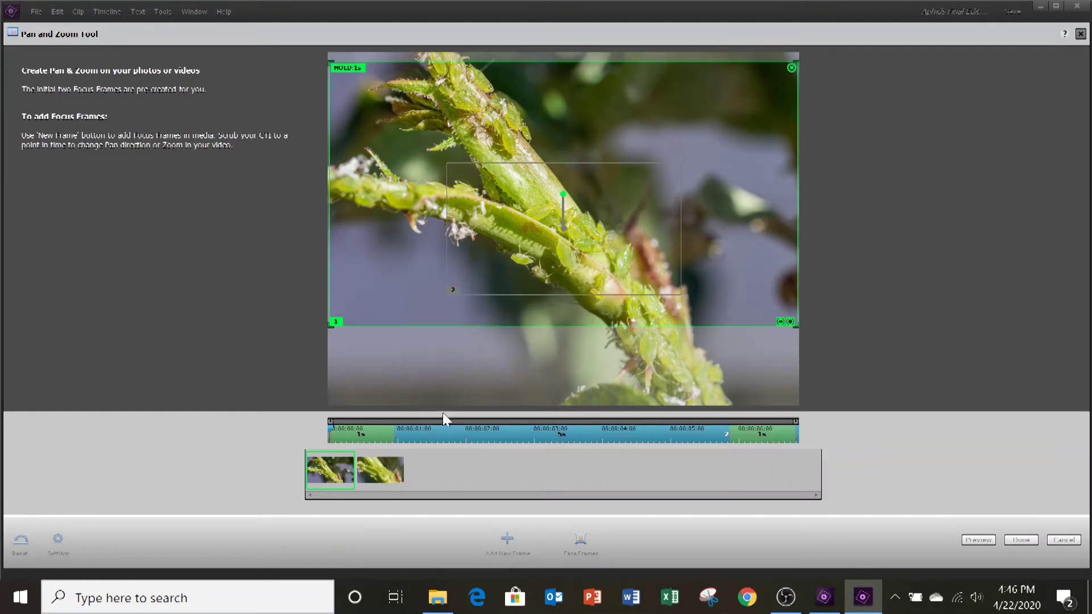
Step: Enlarge the second focus frame and position it over the stem's fork and lower stem
{"action": "left_click", "coordinate": [380, 468]}
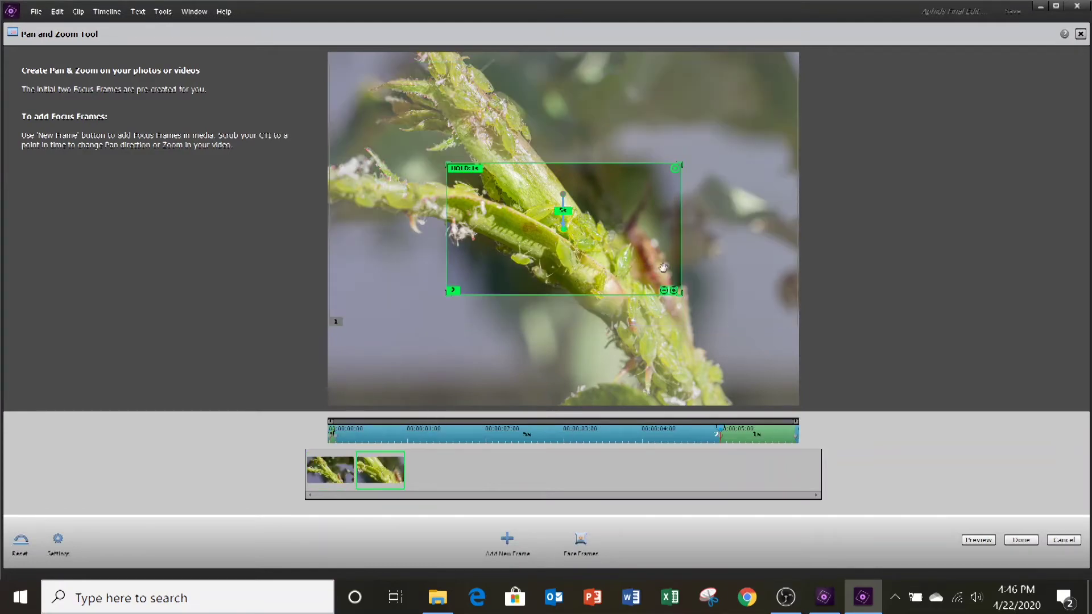
{"action": "left_click_drag", "start_coordinate": [684, 294], "coordinate": [784, 406]}
{"action": "left_click_drag", "start_coordinate": [446, 352], "coordinate": [397, 379]}
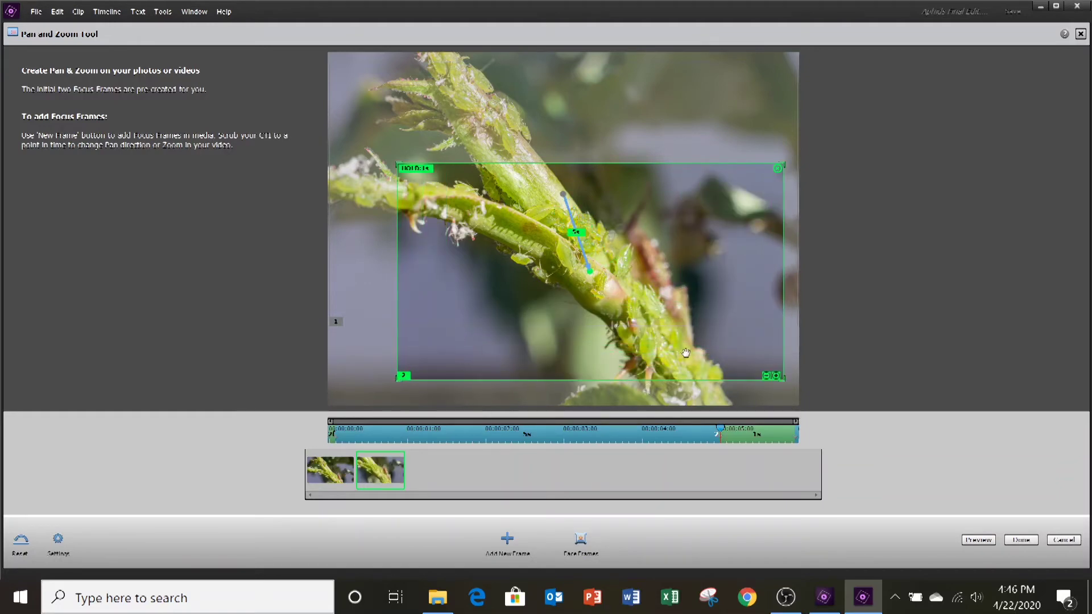
{"action": "mouse_move", "coordinate": [689, 355]}
{"action": "left_mouse_down"}
{"action": "mouse_move", "coordinate": [695, 372]}
{"action": "mouse_move", "coordinate": [688, 358]}
{"action": "left_mouse_up"}
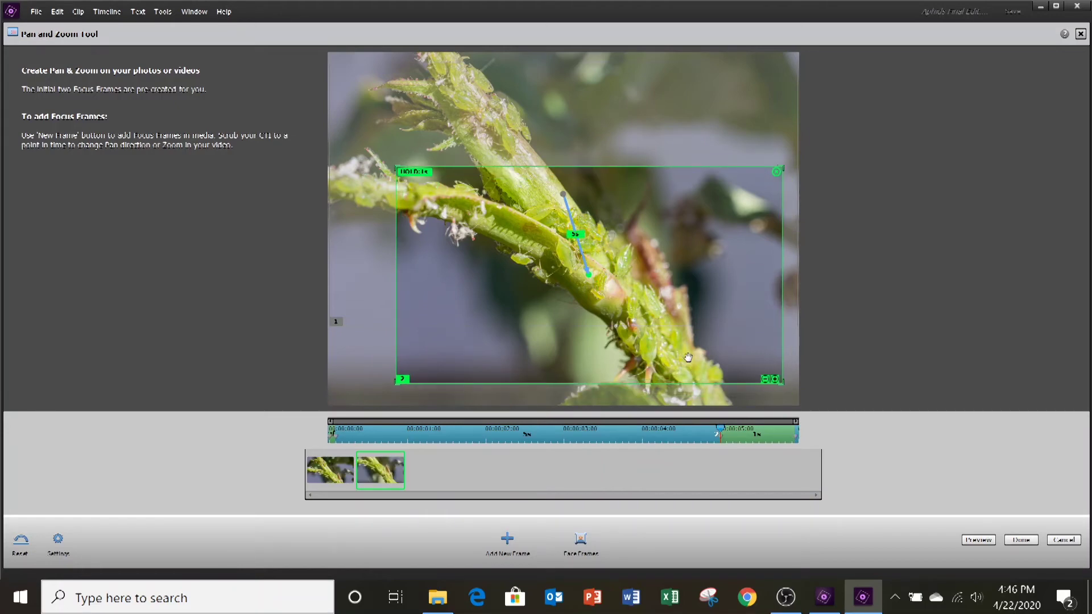
Step: Set the second focus frame's hold time to 00:00:00:00 and apply the pan and zoom to the stem photo
{"action": "left_click", "coordinate": [425, 176]}
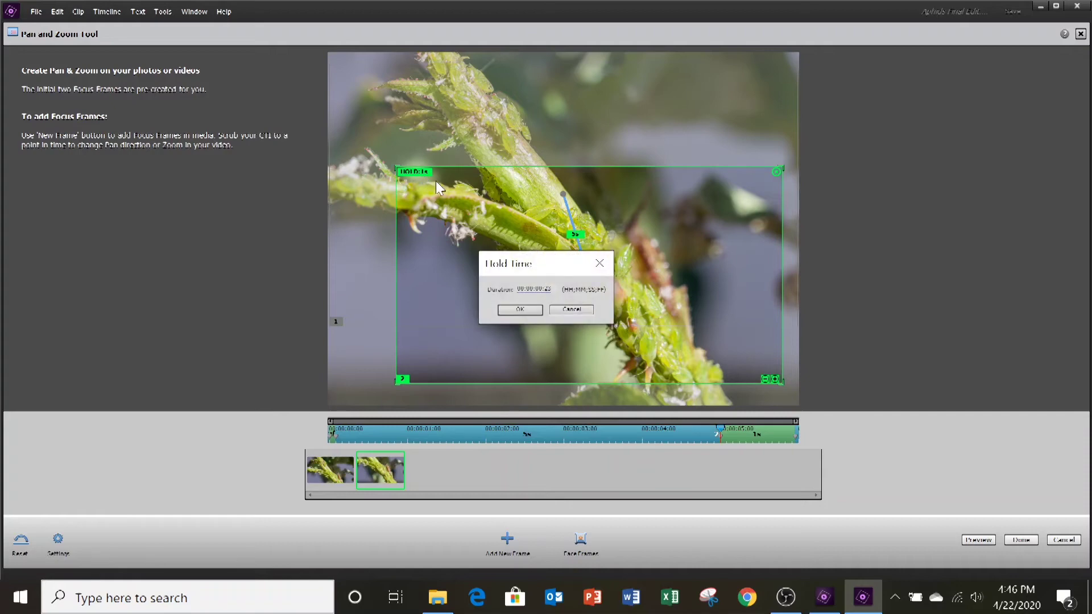
{"action": "left_click_drag", "start_coordinate": [545, 290], "coordinate": [535, 291]}
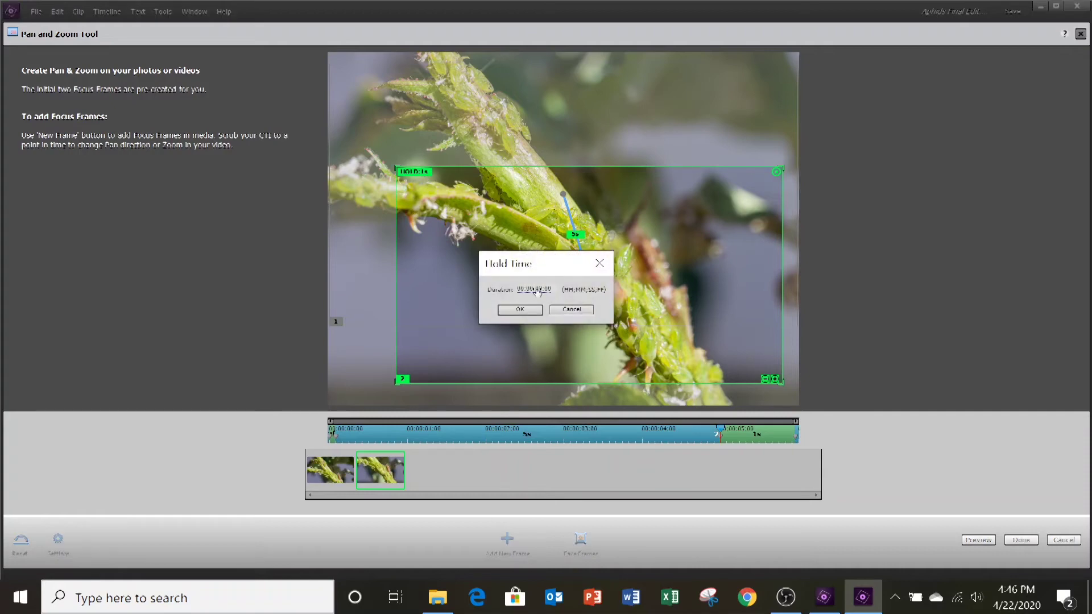
{"action": "left_click", "coordinate": [524, 310]}
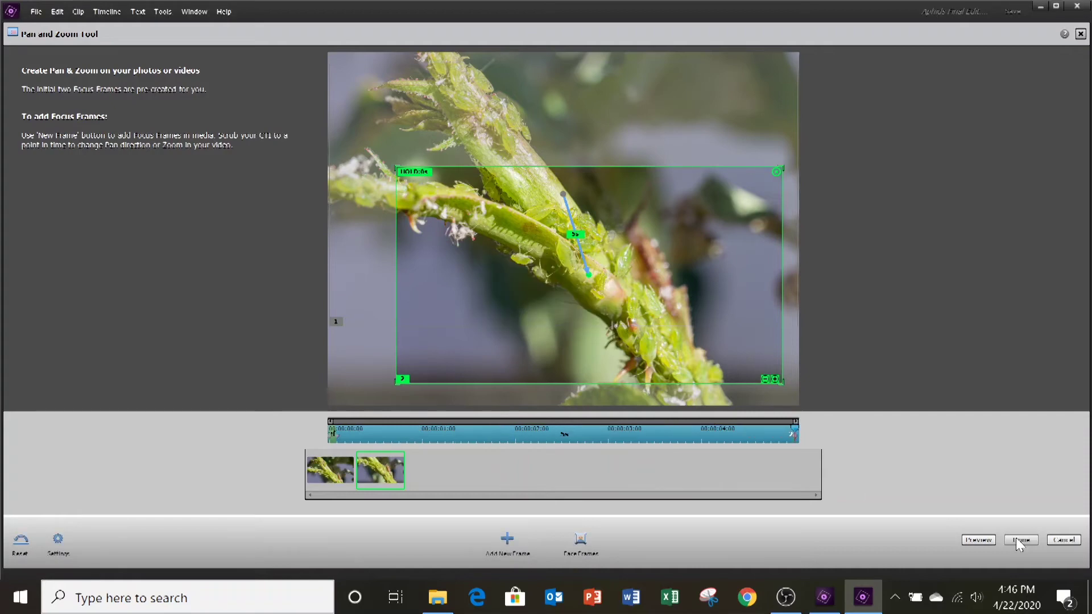
{"action": "left_click", "coordinate": [1016, 539]}
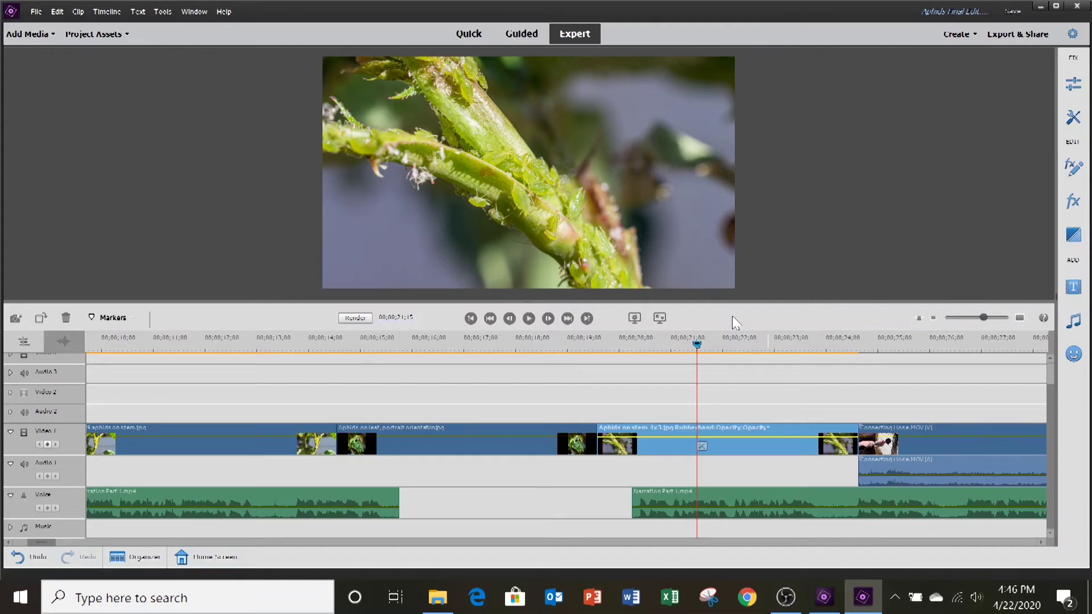
Step: Play the timeline from just before the first stem photo into the leaf photo to check the pan and zoom motion
{"action": "key", "text": "Return"}
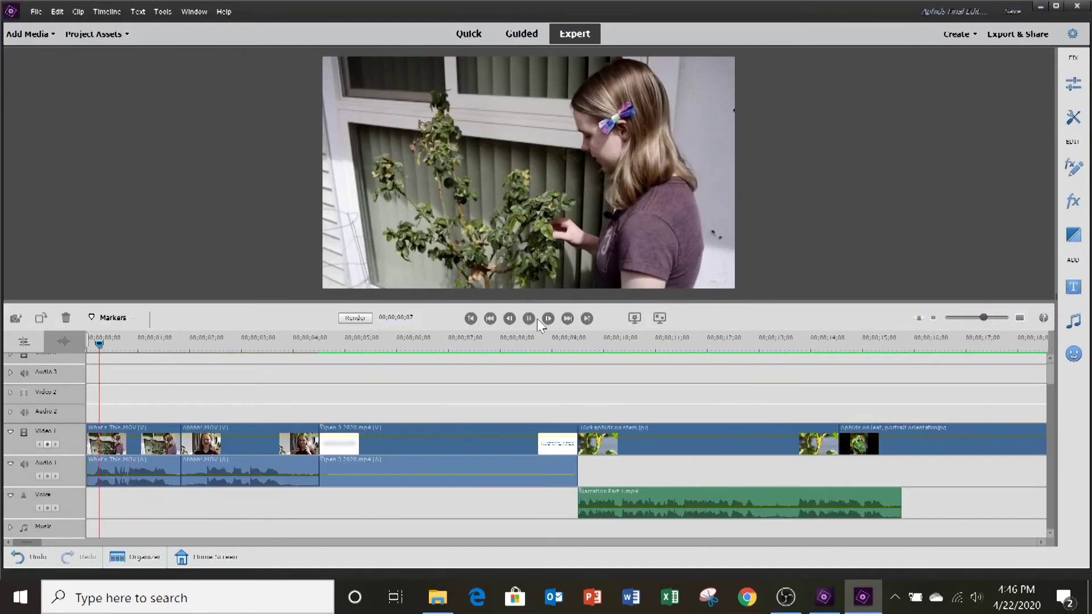
{"action": "left_click", "coordinate": [527, 318]}
{"action": "left_click", "coordinate": [576, 337]}
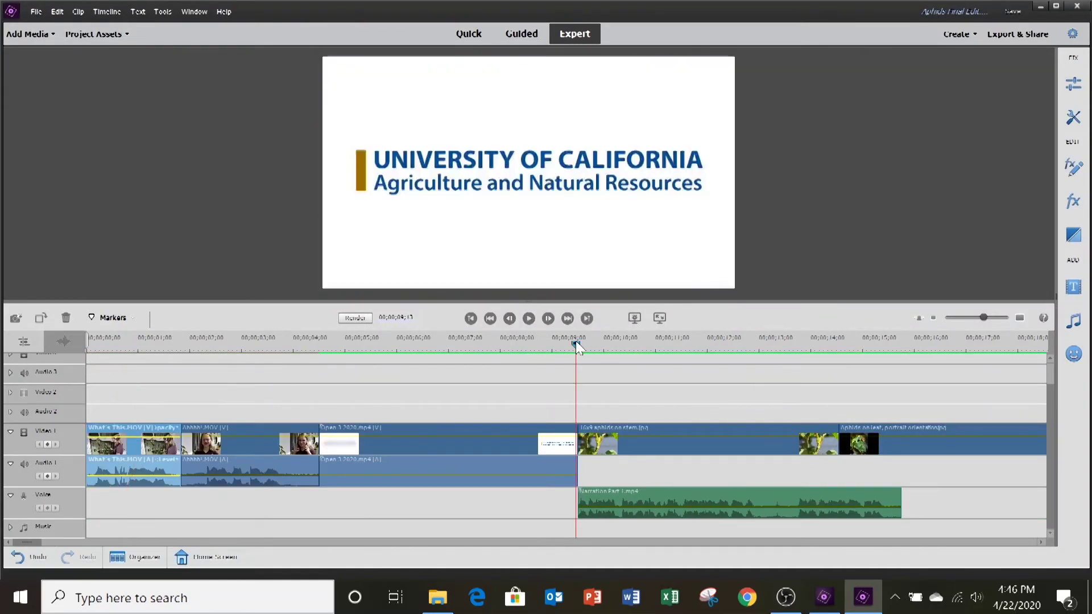
{"action": "left_click", "coordinate": [529, 319]}
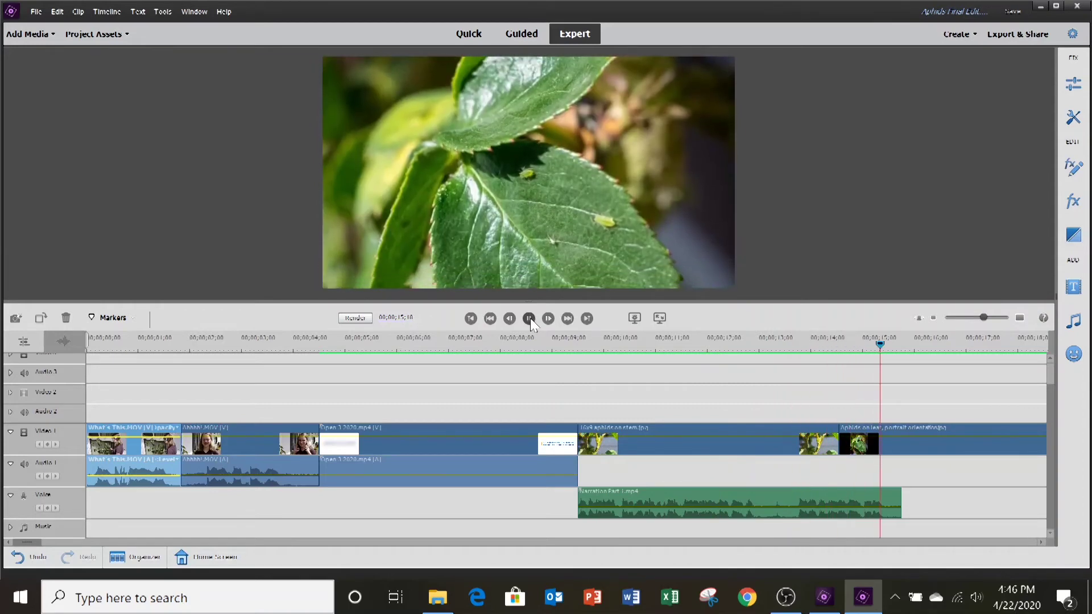
{"action": "left_click", "coordinate": [529, 319]}
Step: Open the Pan & Zoom tool for the UCIPM Homepage.PNG image near the video's end and select its first focus frame
{"action": "left_click_drag", "start_coordinate": [25, 543], "coordinate": [111, 551]}
{"action": "left_click", "coordinate": [308, 341]}
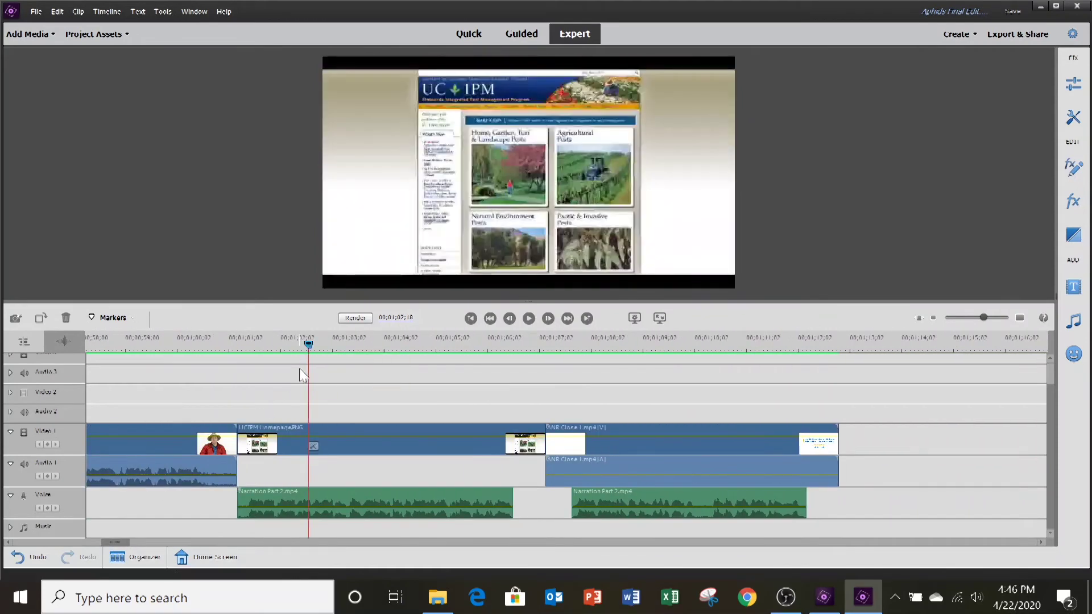
{"action": "left_click", "coordinate": [336, 434]}
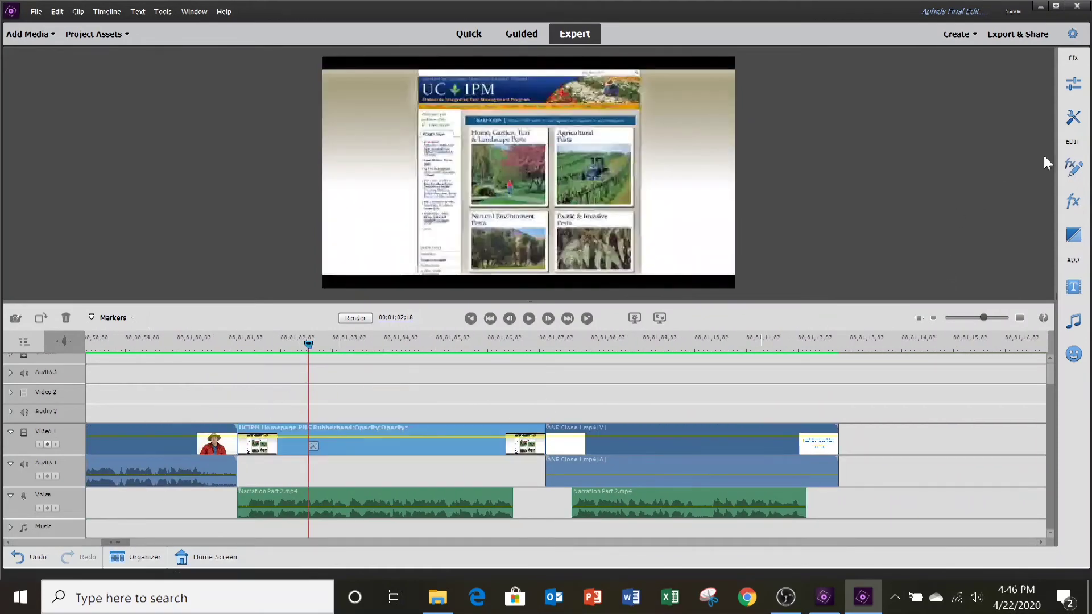
{"action": "left_click", "coordinate": [1073, 117]}
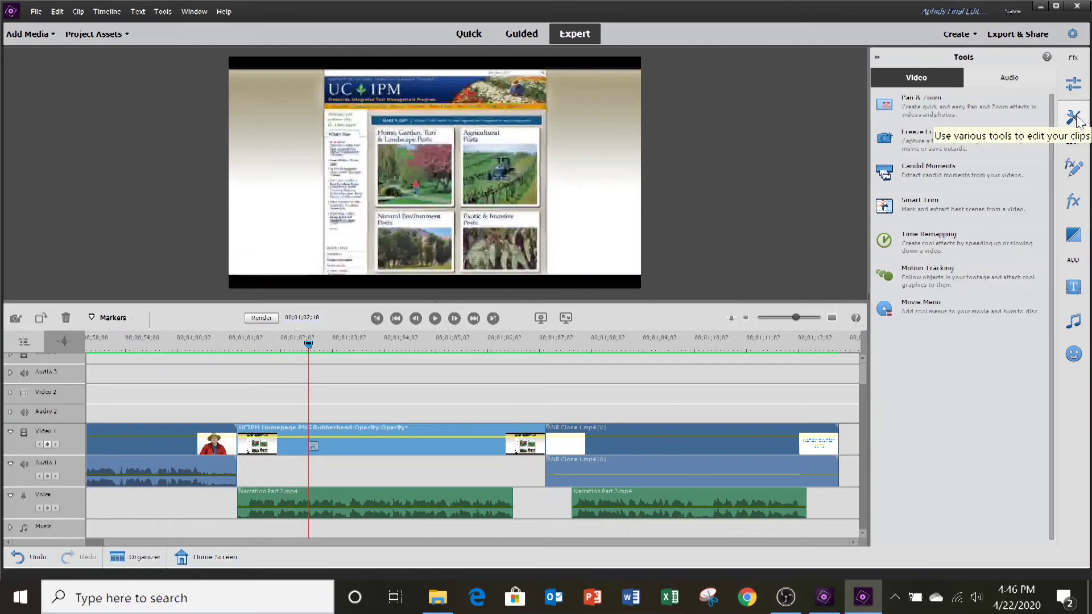
{"action": "left_click", "coordinate": [952, 108]}
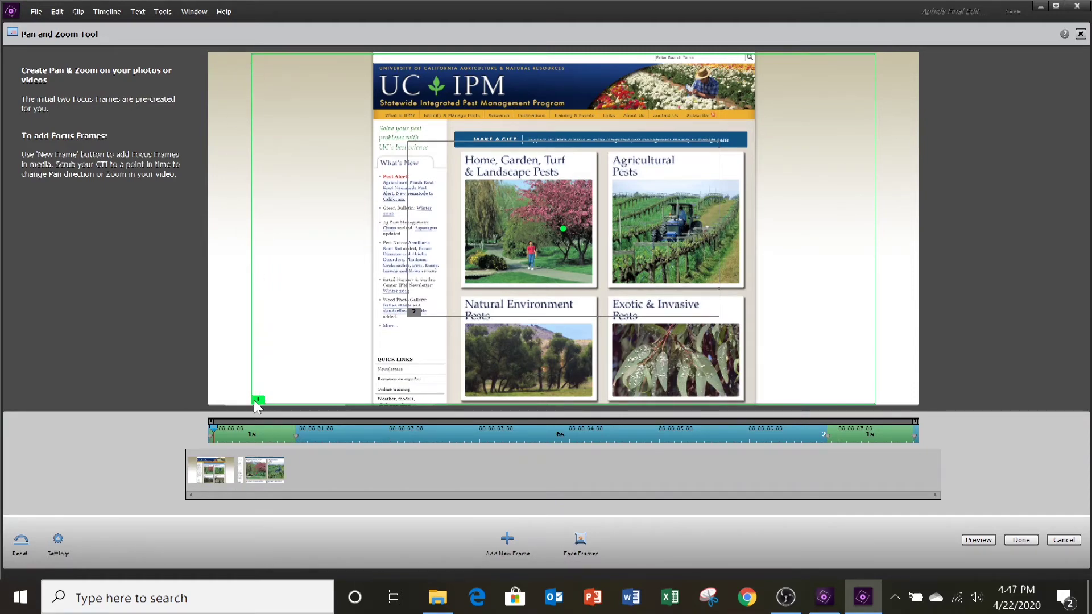
{"action": "left_click", "coordinate": [210, 478]}
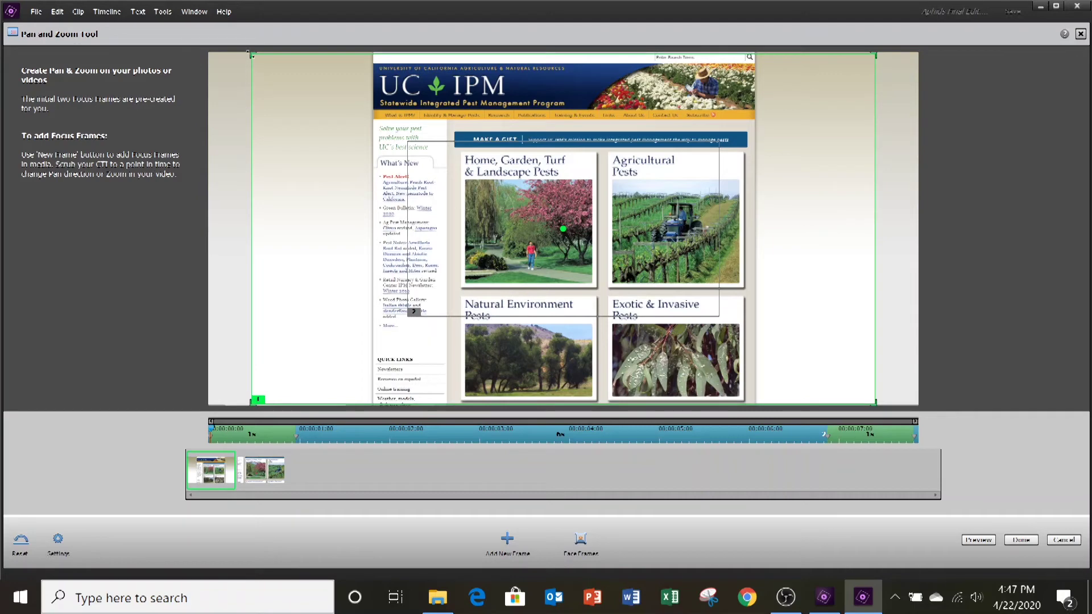
Step: Shrink the first focus frame to the web page's width and position it over the page's top, including the UC IPM banner
{"action": "left_click_drag", "start_coordinate": [249, 53], "coordinate": [371, 121]}
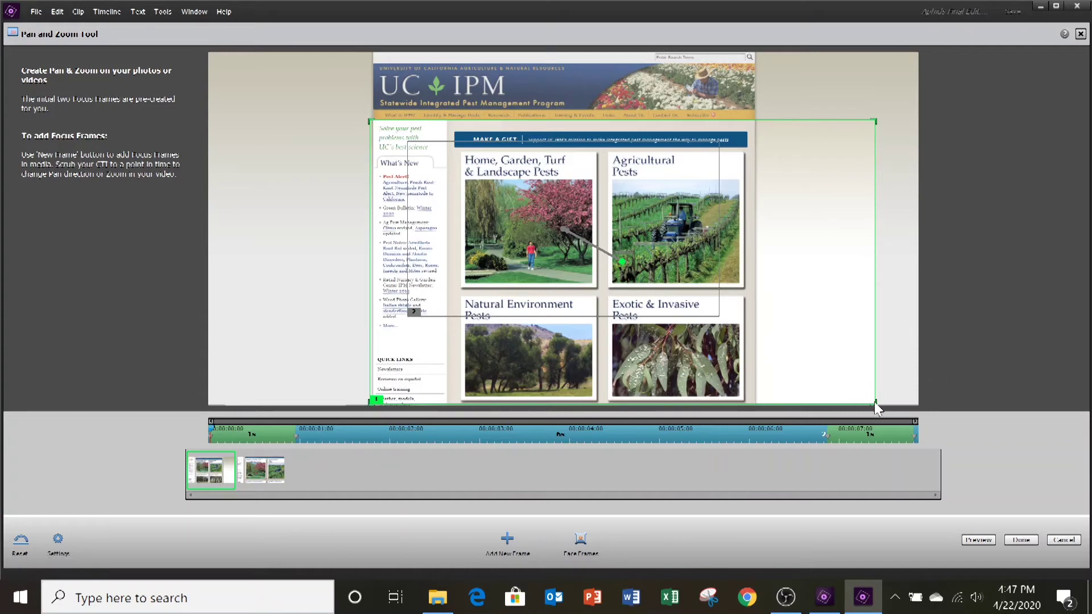
{"action": "left_click_drag", "start_coordinate": [876, 403], "coordinate": [761, 338]}
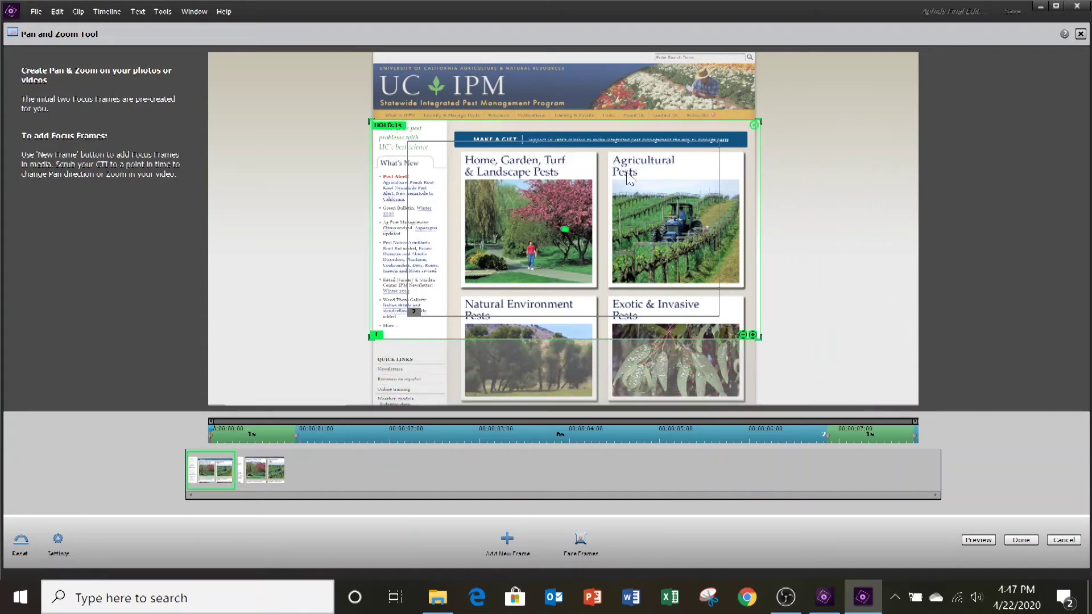
{"action": "left_click_drag", "start_coordinate": [384, 152], "coordinate": [392, 64]}
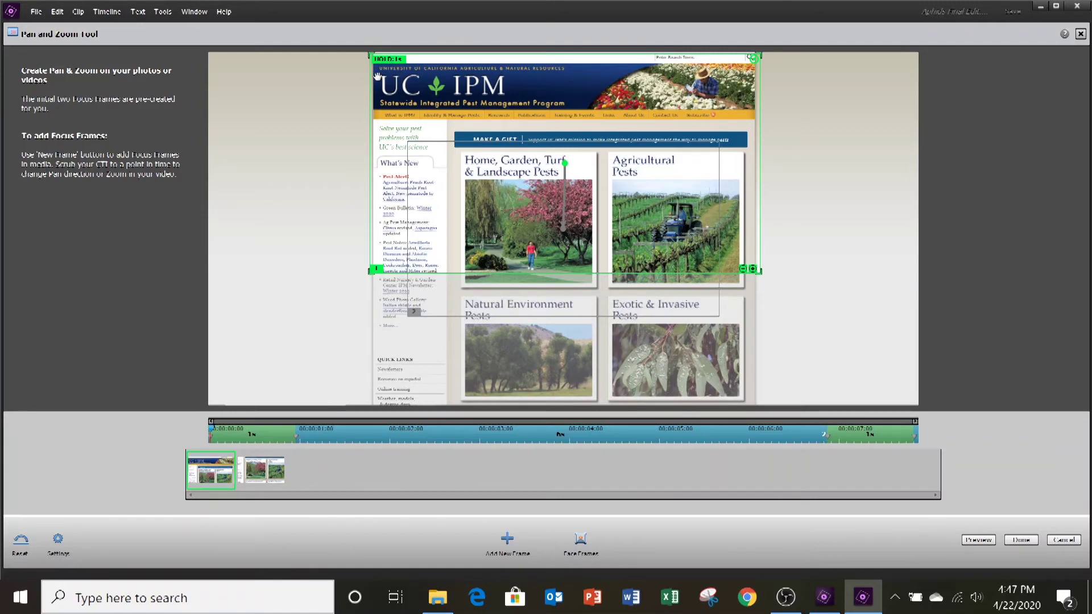
Step: Enlarge the second focus frame to the web page's width and position it just below the UC IPM banner
{"action": "left_click", "coordinate": [269, 470]}
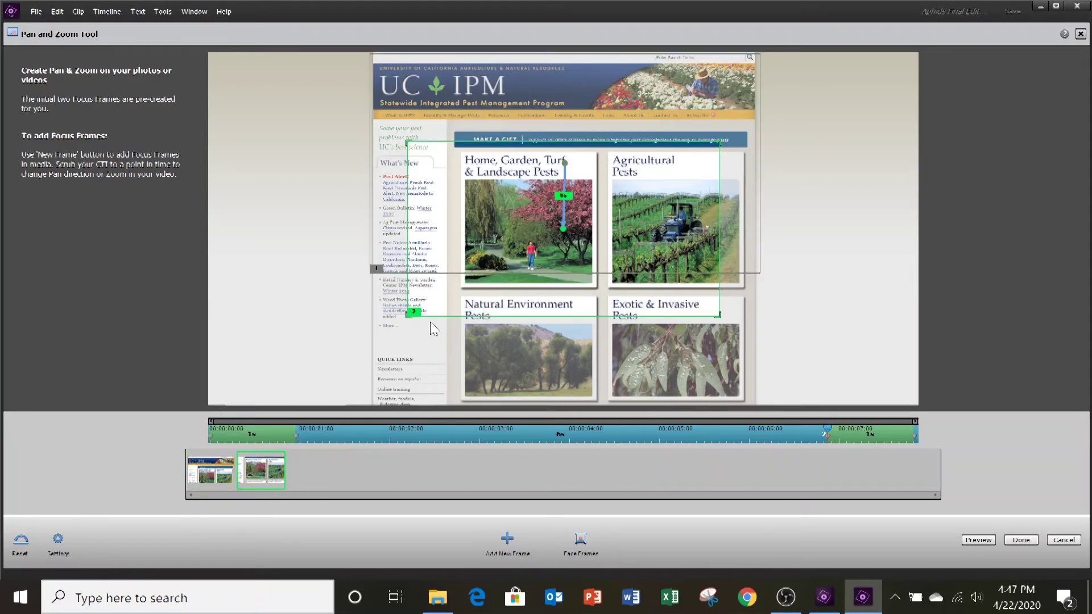
{"action": "left_click_drag", "start_coordinate": [406, 316], "coordinate": [369, 338]}
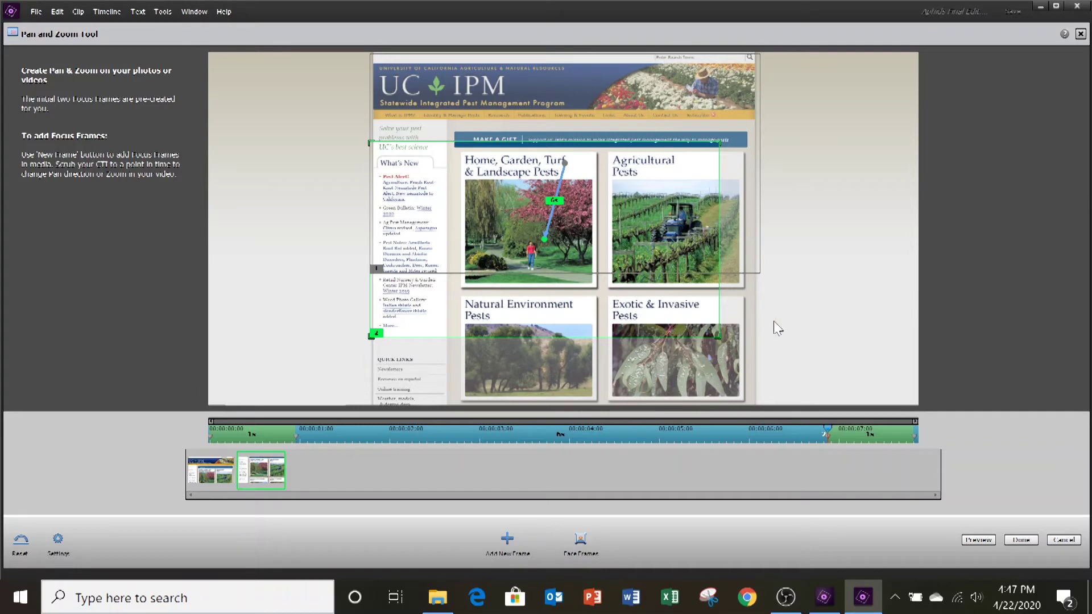
{"action": "left_click_drag", "start_coordinate": [719, 338], "coordinate": [760, 361]}
{"action": "left_click_drag", "start_coordinate": [644, 345], "coordinate": [643, 316]}
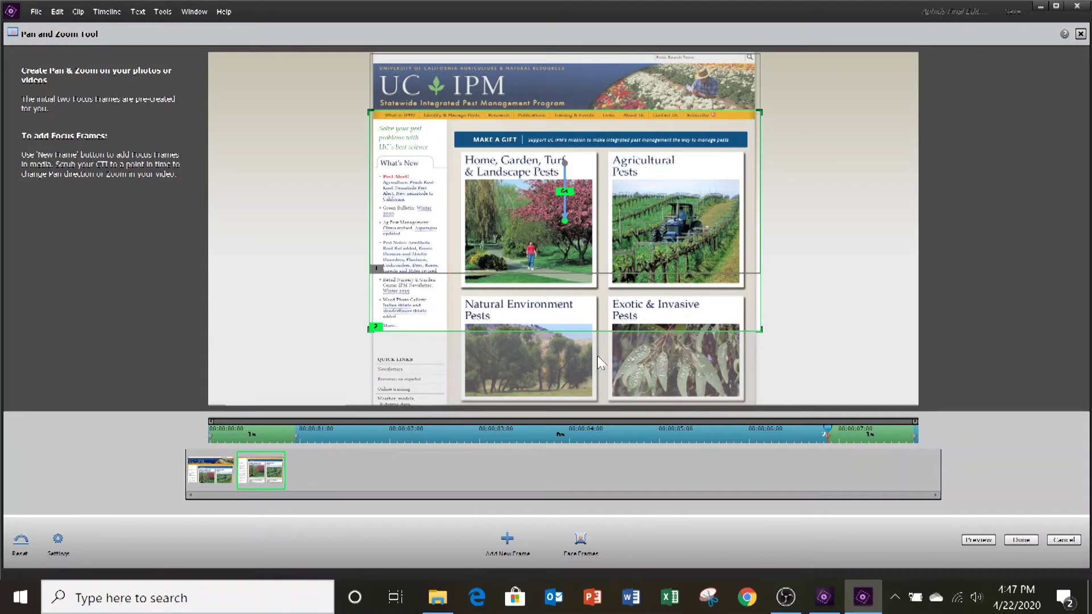
Step: Remove the second focus frame's hold time, then preview and apply the homepage image's pan and zoom
{"action": "left_click", "coordinate": [388, 121]}
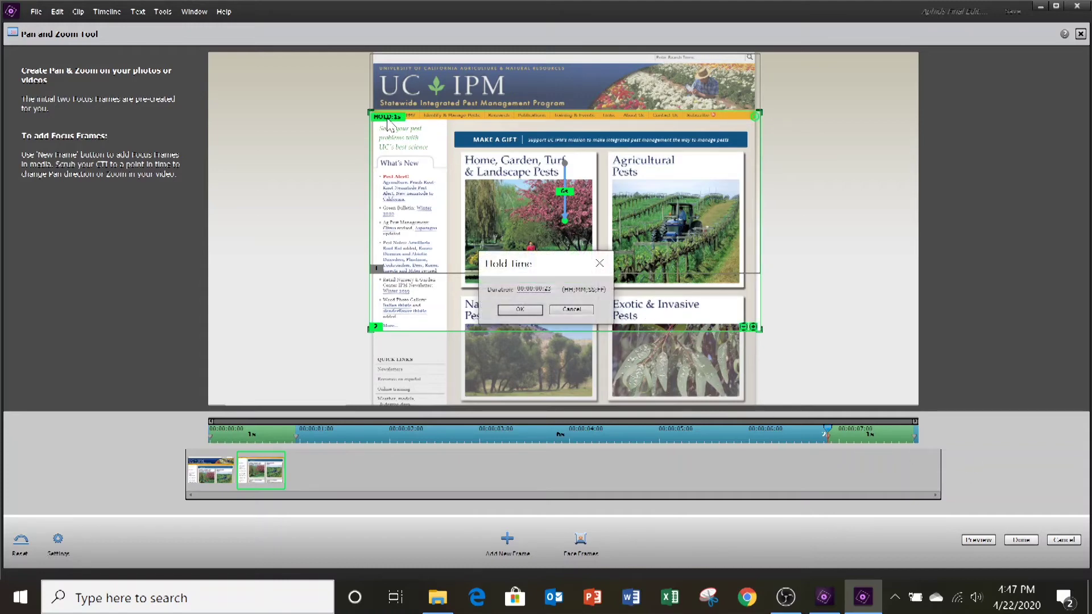
{"action": "left_click", "coordinate": [532, 309]}
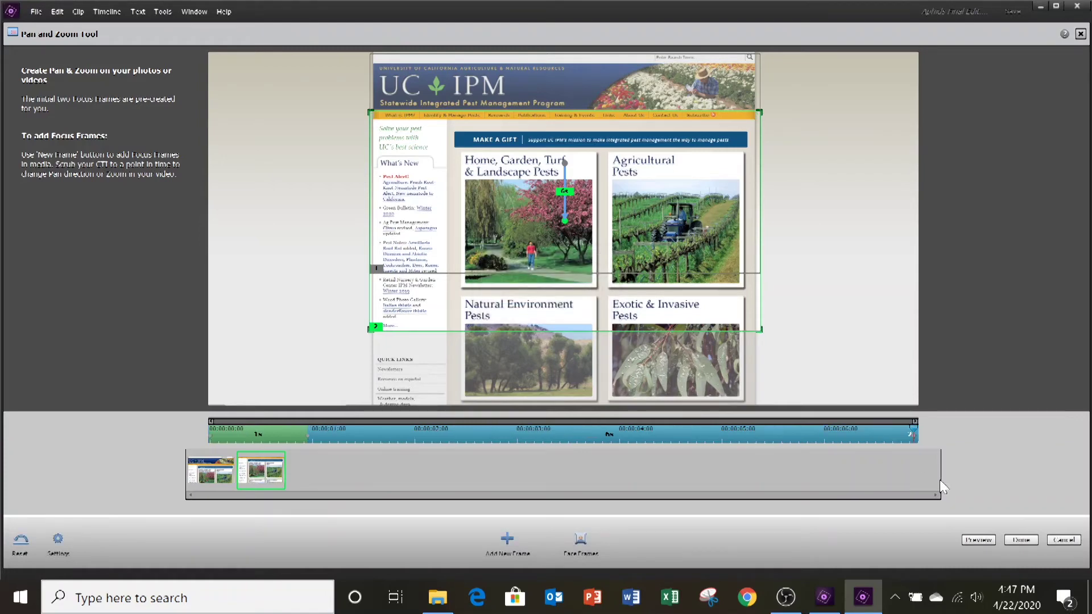
{"action": "left_click", "coordinate": [972, 540]}
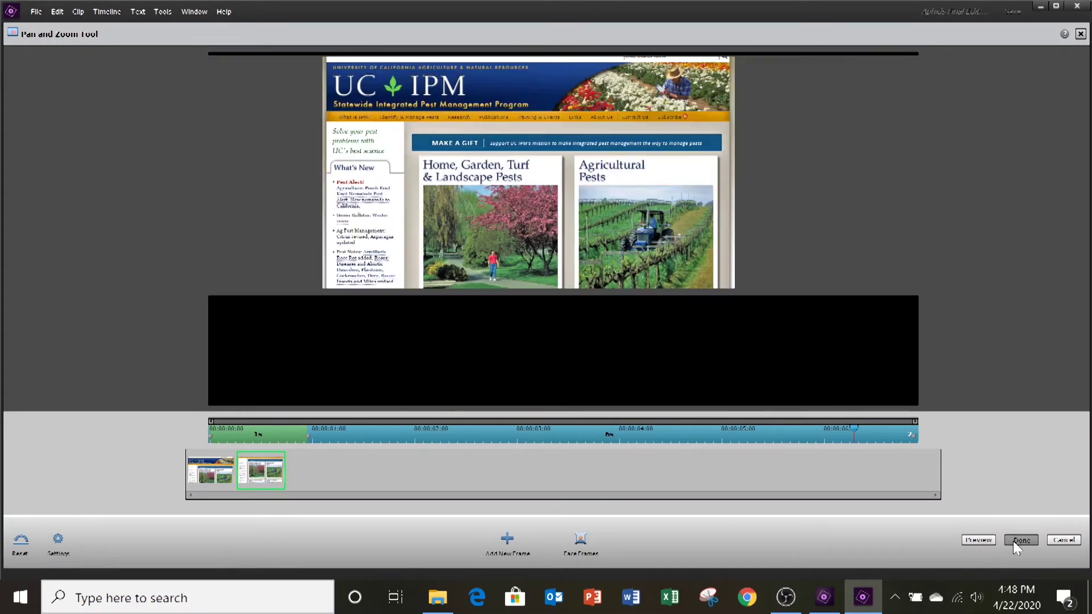
{"action": "left_click", "coordinate": [1018, 540]}
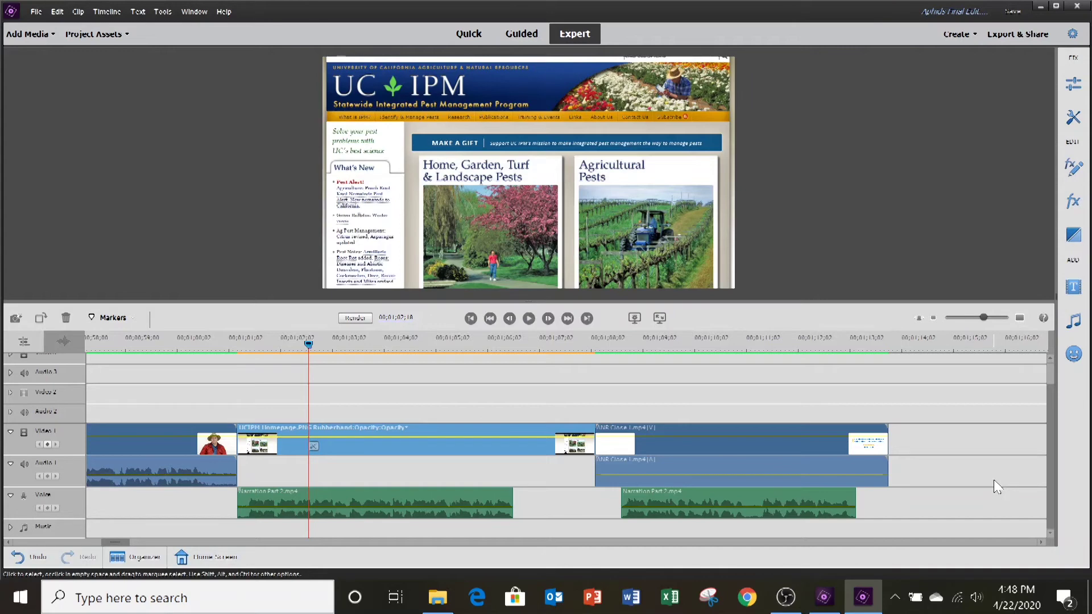
Step: Render the timeline, stop its playback in the second clip, and save the project
{"action": "key", "text": "Return"}
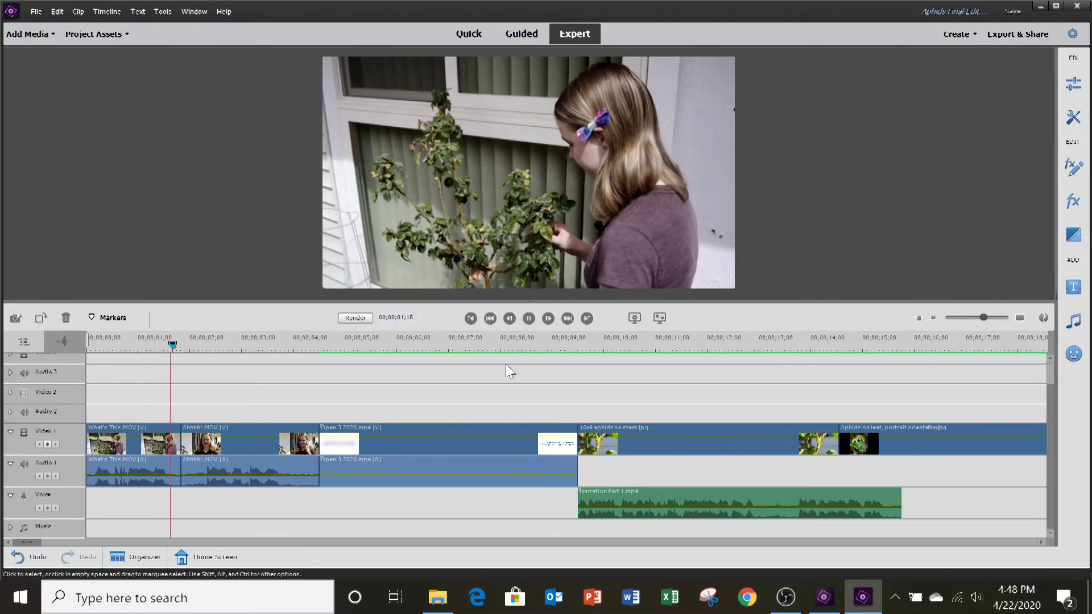
{"action": "left_click", "coordinate": [524, 317]}
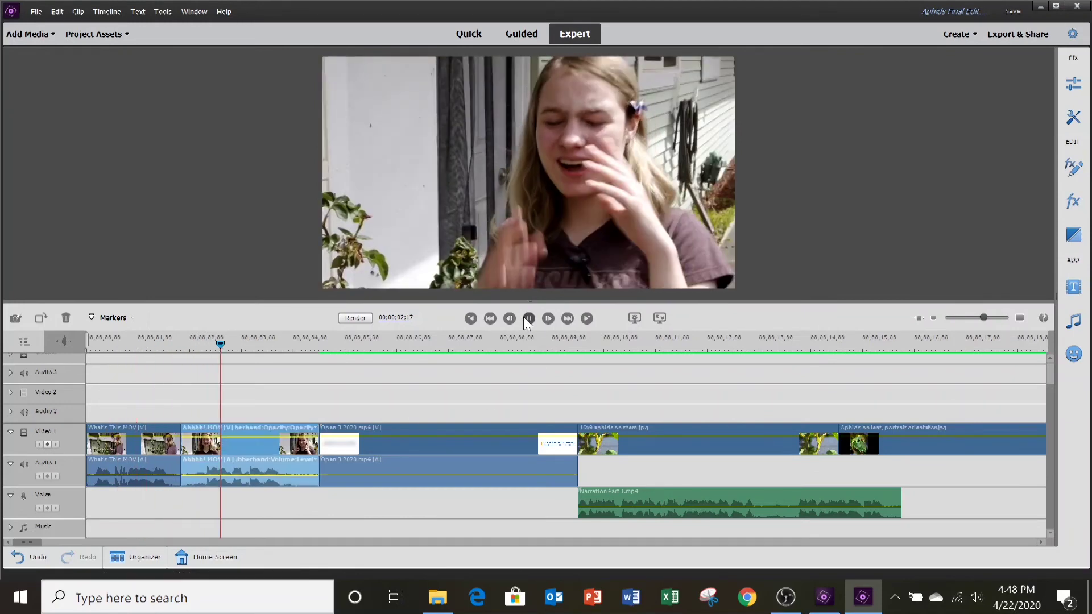
{"action": "left_click", "coordinate": [1010, 11]}
Step: Add a 1-second Wipe video transition at the cut between Yay!.MOV and Trimmed At Camera.mp4
{"action": "left_click_drag", "start_coordinate": [220, 345], "coordinate": [436, 346]}
{"action": "left_click_drag", "start_coordinate": [20, 547], "coordinate": [91, 552]}
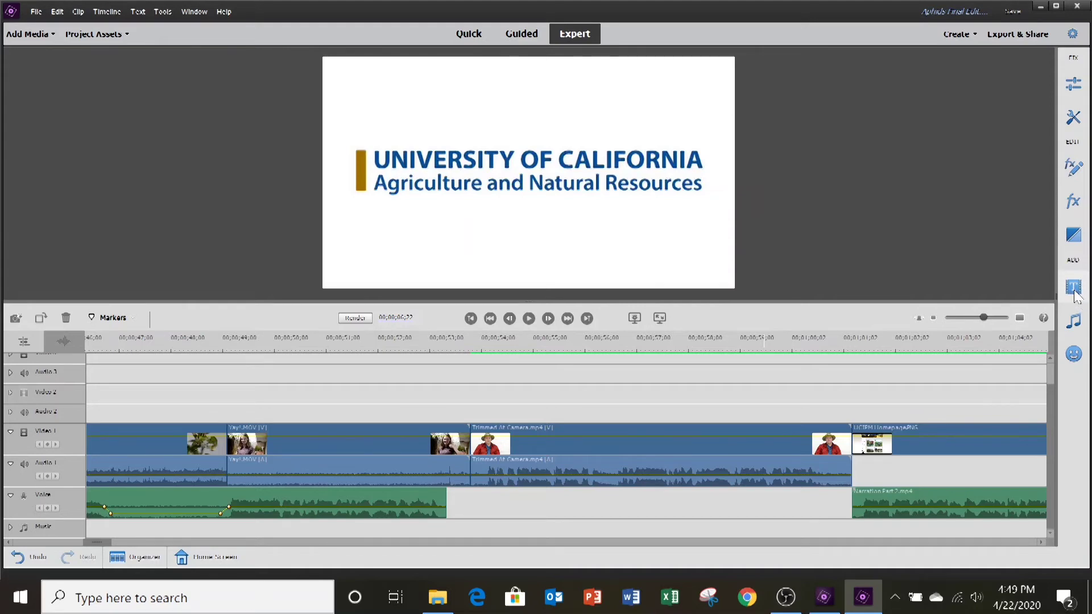
{"action": "left_click", "coordinate": [1074, 290]}
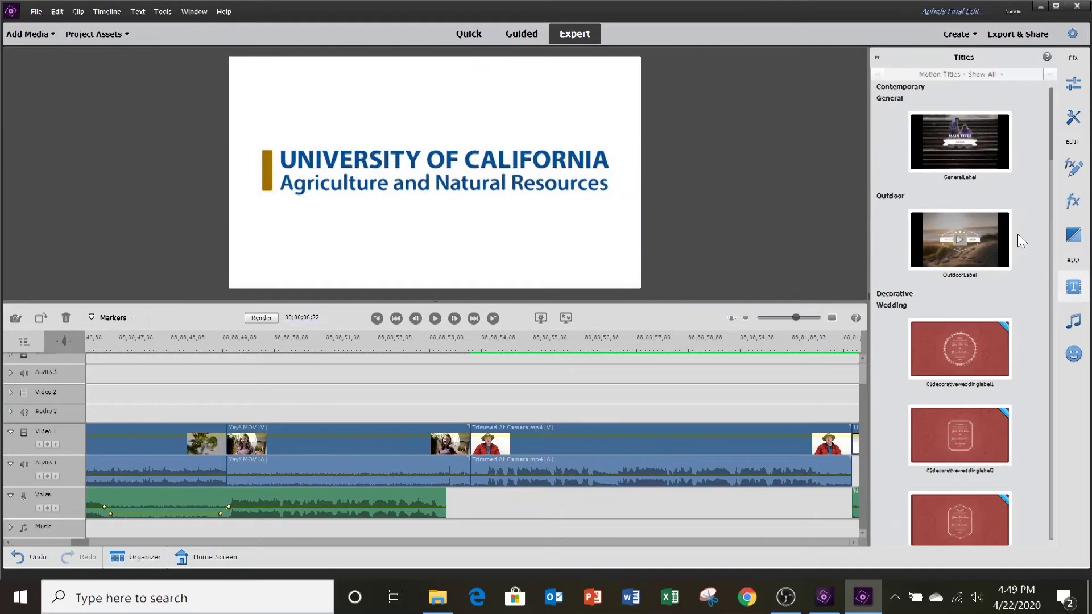
{"action": "left_click", "coordinate": [1074, 235]}
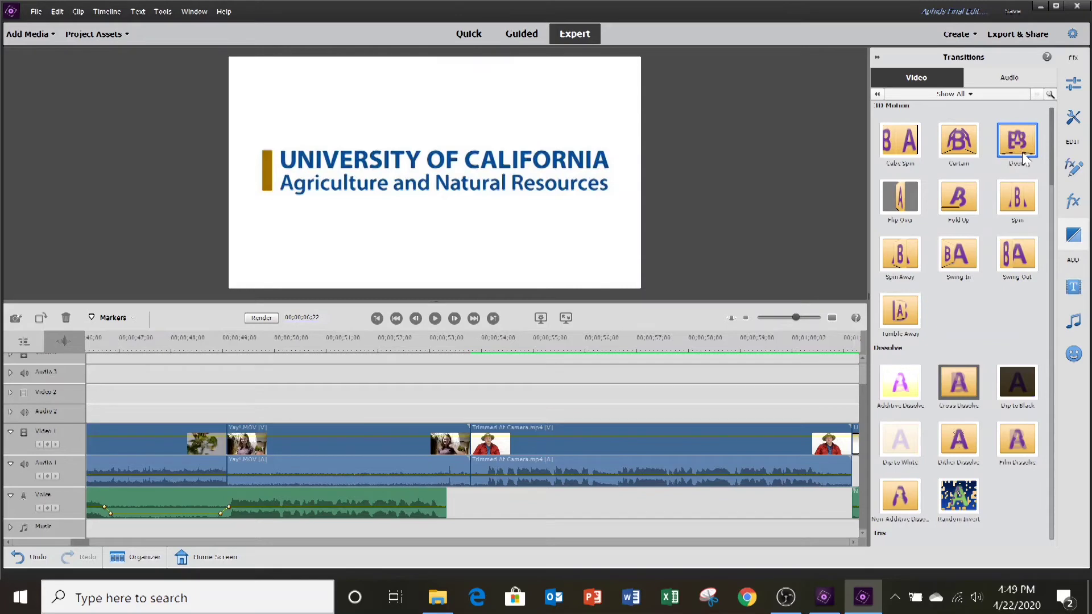
{"action": "scroll", "coordinate": [997, 366], "scroll_direction": "down", "scroll_amount": 4}
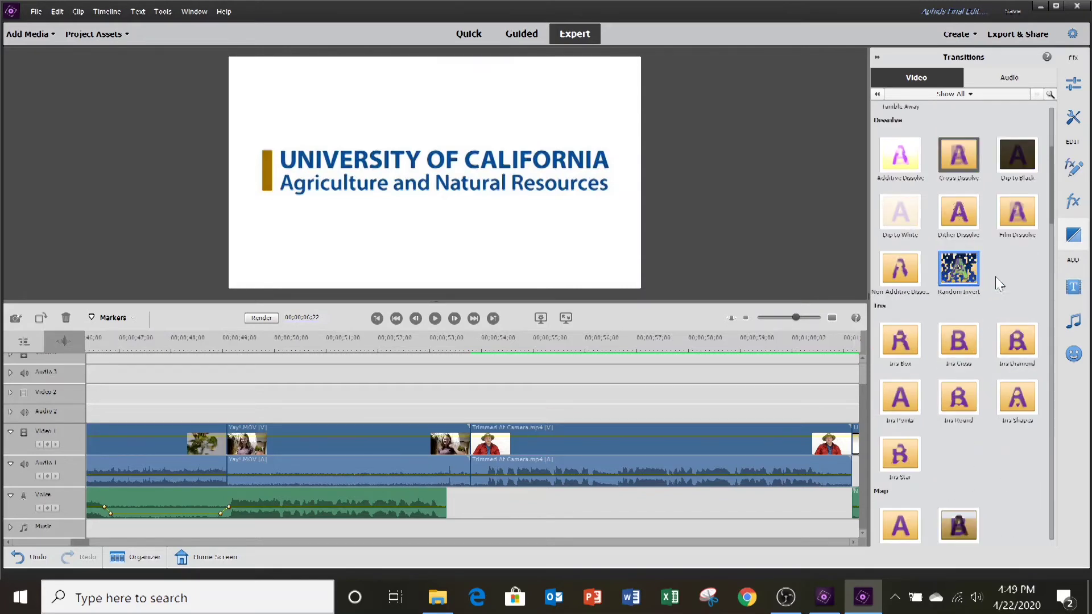
{"action": "left_click_drag", "start_coordinate": [1051, 219], "coordinate": [1046, 516]}
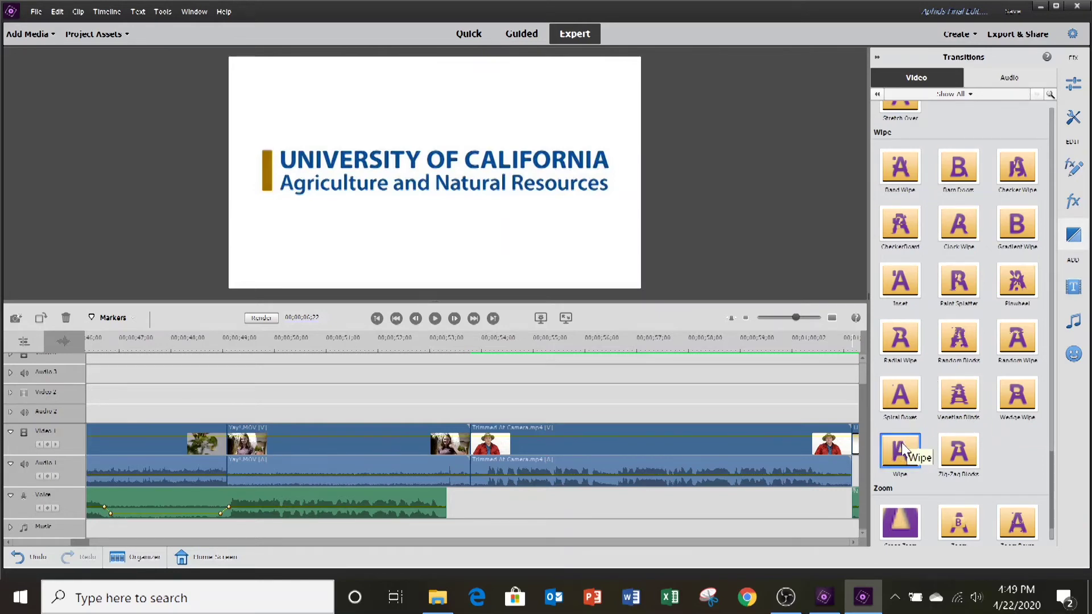
{"action": "left_click_drag", "start_coordinate": [1052, 462], "coordinate": [1047, 483]}
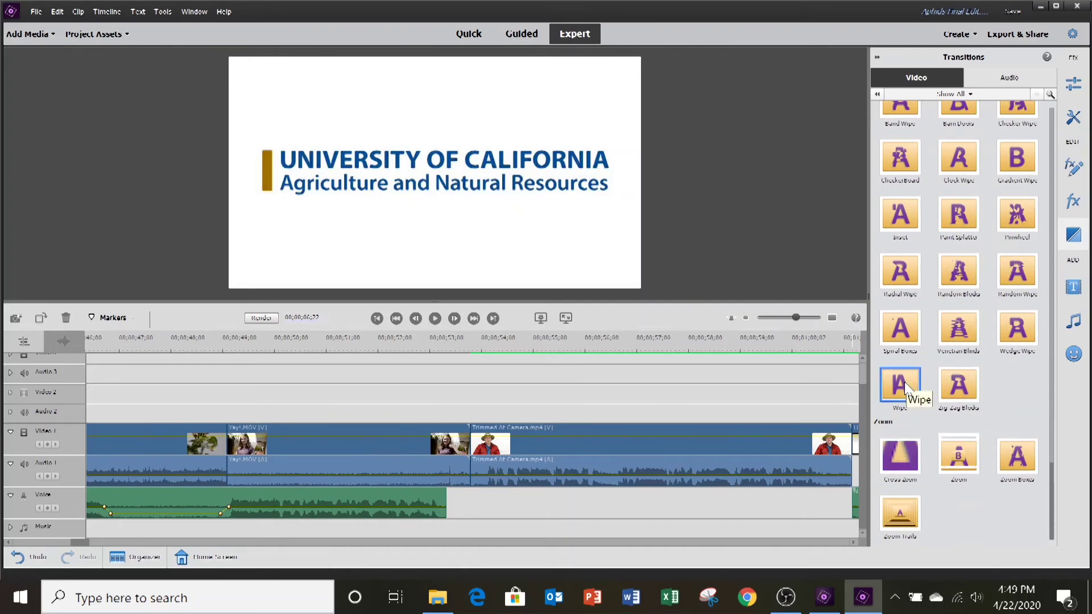
{"action": "left_click_drag", "start_coordinate": [891, 398], "coordinate": [483, 445]}
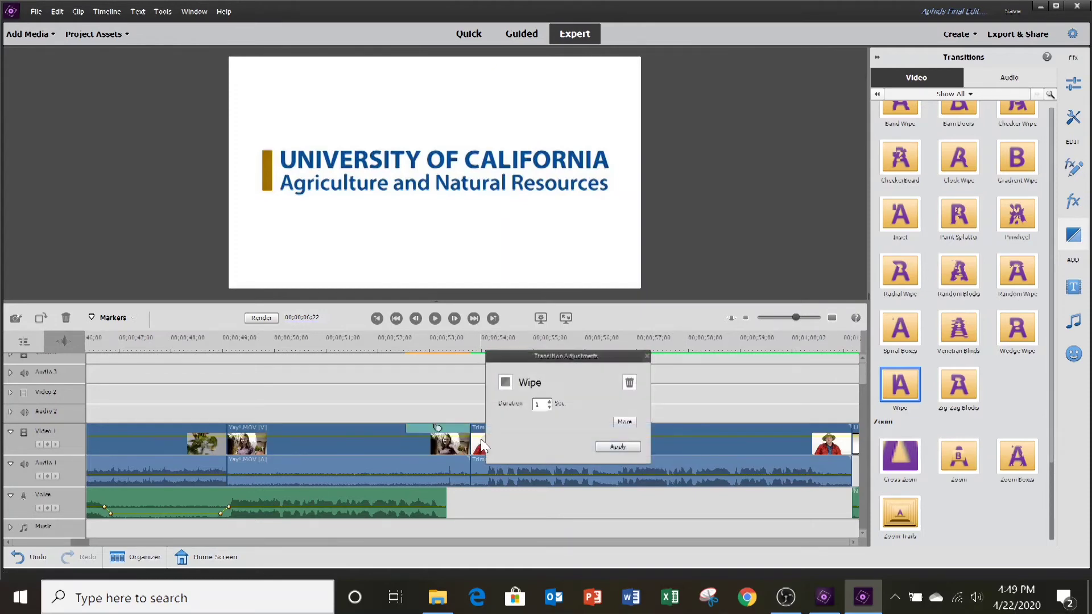
{"action": "left_click", "coordinate": [617, 447]}
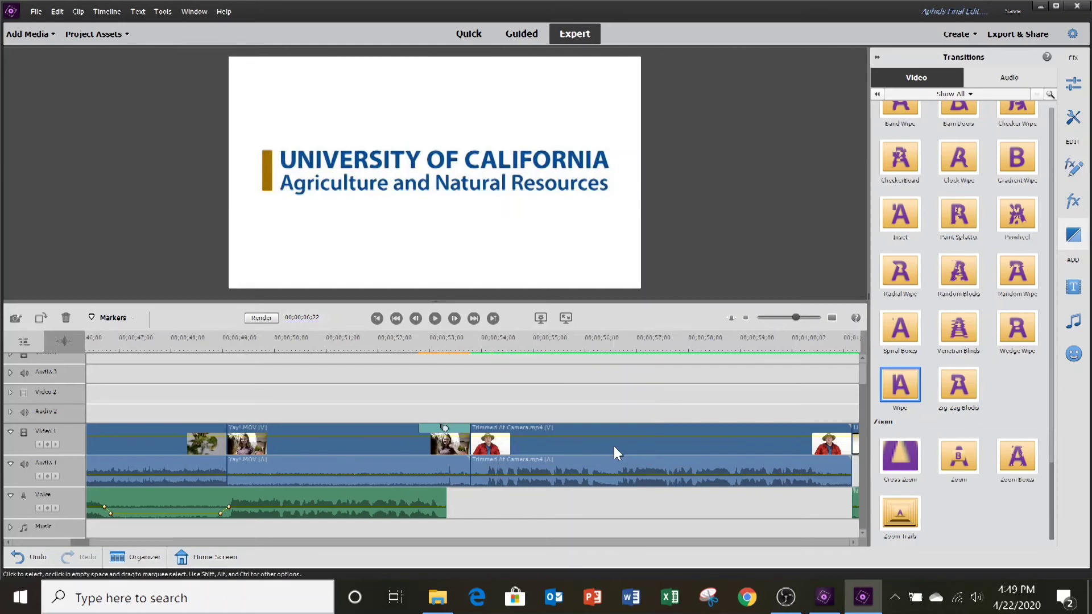
Step: Play the timeline across the Wipe transition to check it, and save the project
{"action": "left_click", "coordinate": [413, 344]}
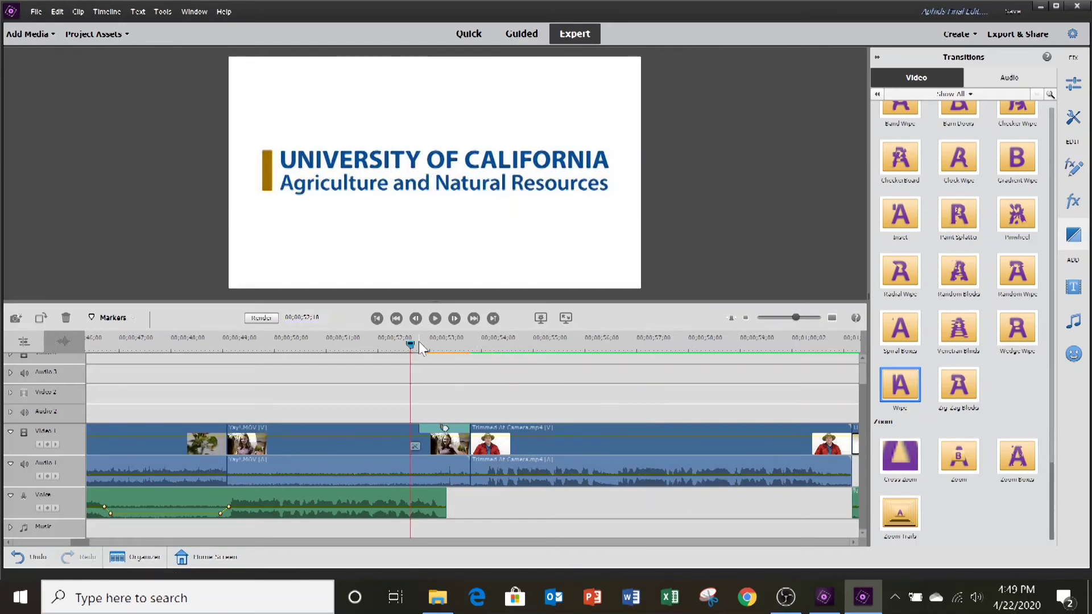
{"action": "left_click", "coordinate": [436, 319]}
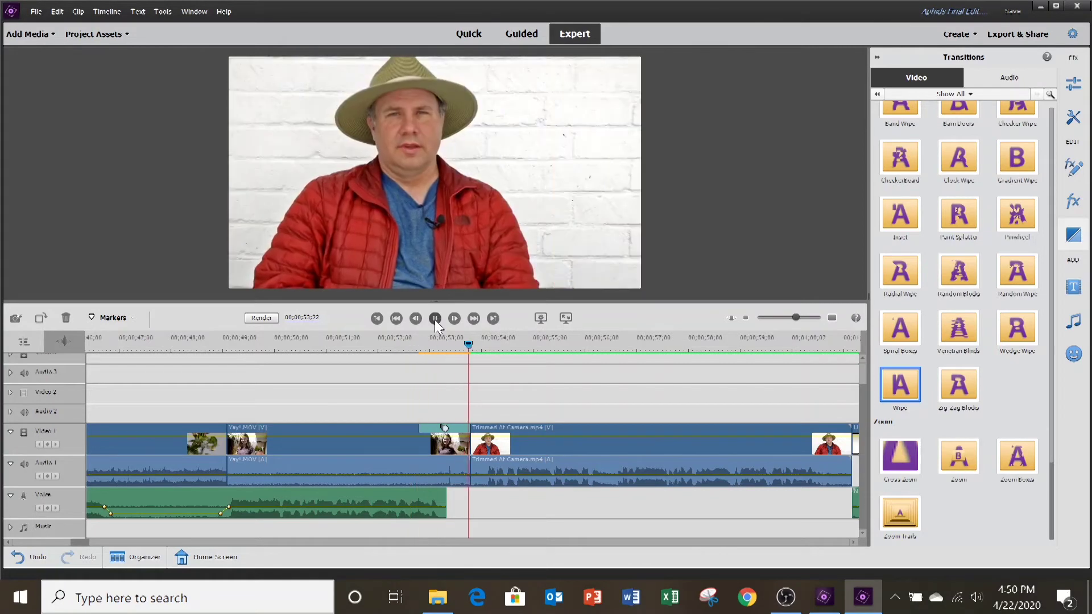
{"action": "left_click", "coordinate": [434, 320]}
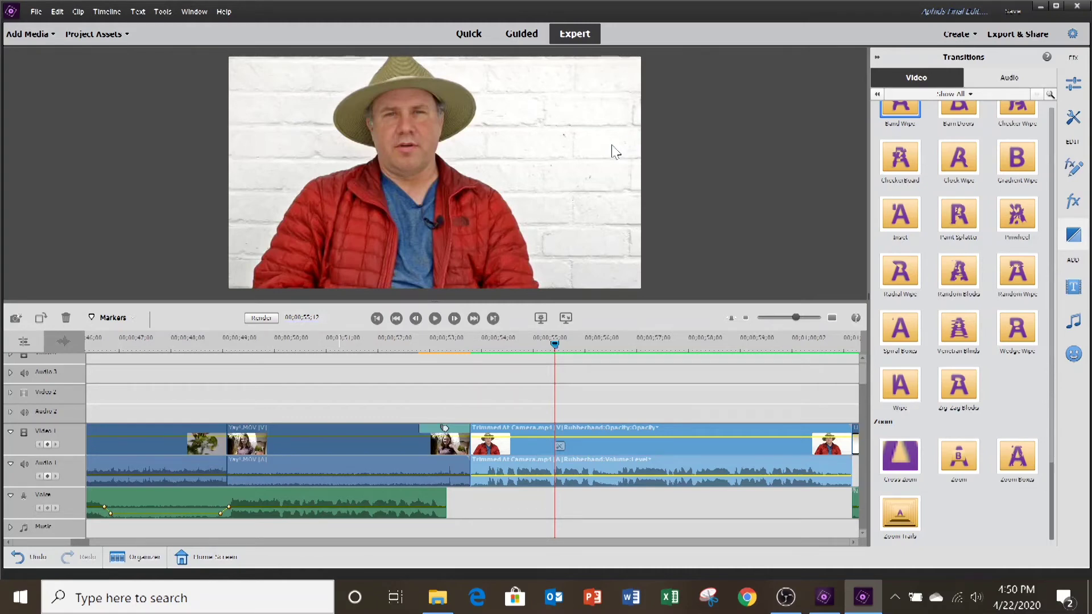
{"action": "left_click", "coordinate": [876, 56]}
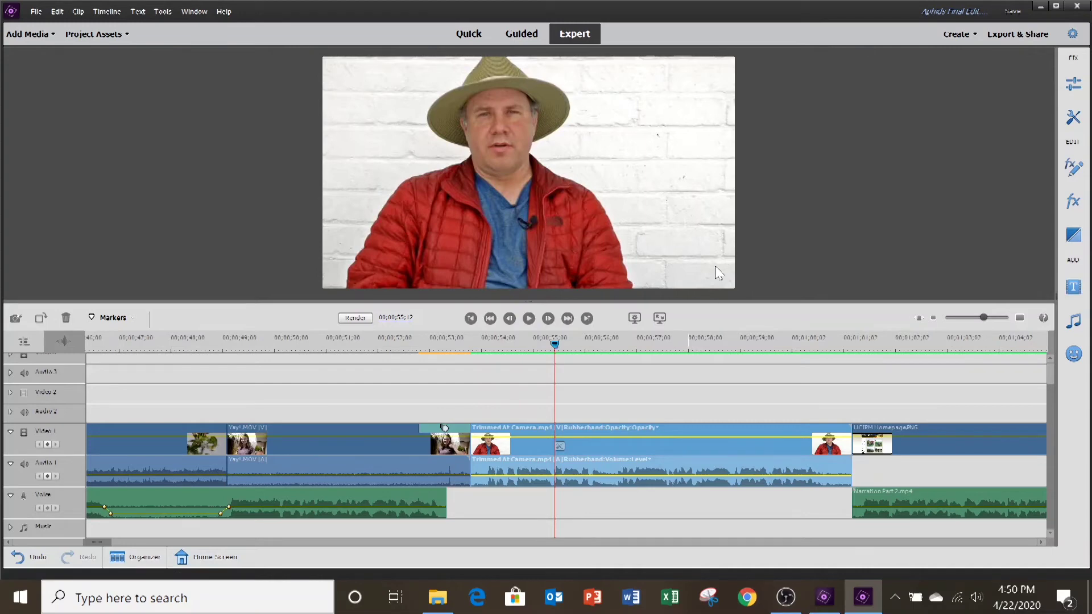
{"action": "key", "text": "ctrl+s"}
Step: Browse the motion titles and switch the title collection to the General category of Classic Titles
{"action": "left_click", "coordinate": [1073, 288]}
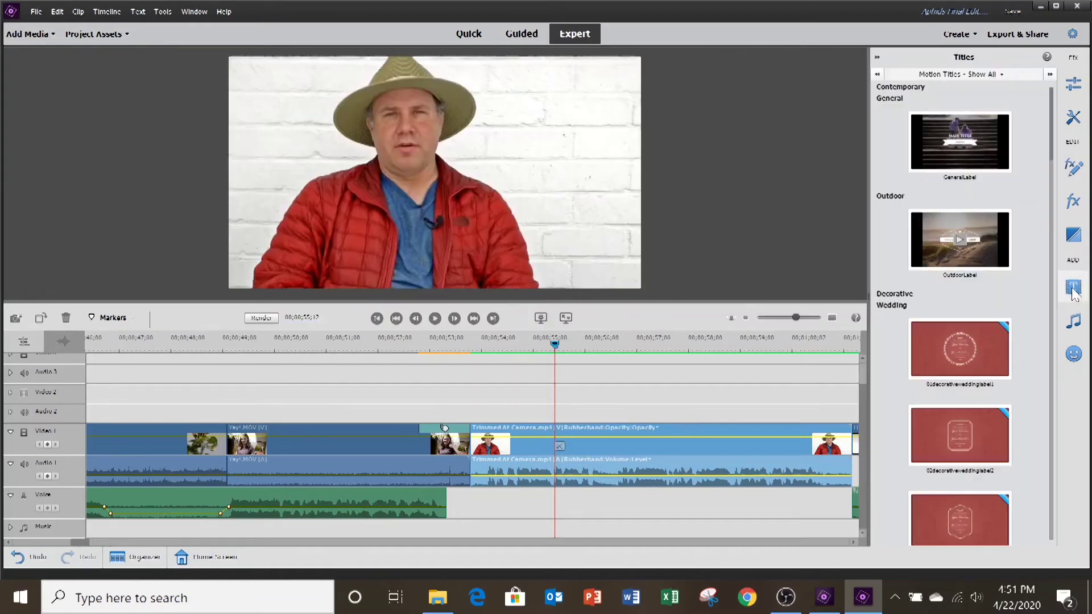
{"action": "scroll", "coordinate": [1022, 323], "scroll_direction": "down", "scroll_amount": 10}
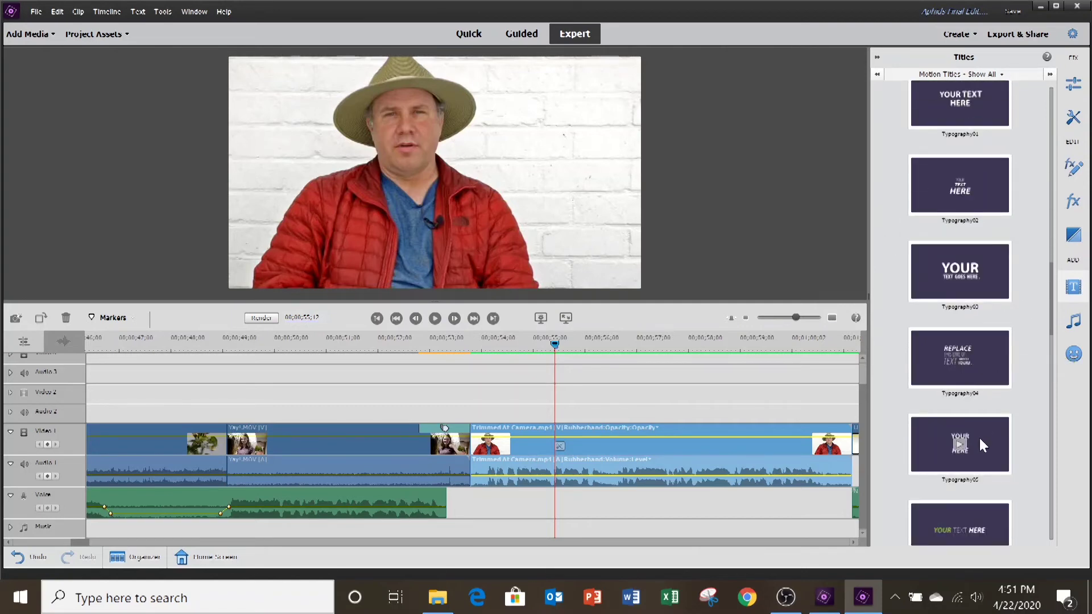
{"action": "scroll", "coordinate": [1022, 405], "scroll_direction": "up", "scroll_amount": 10}
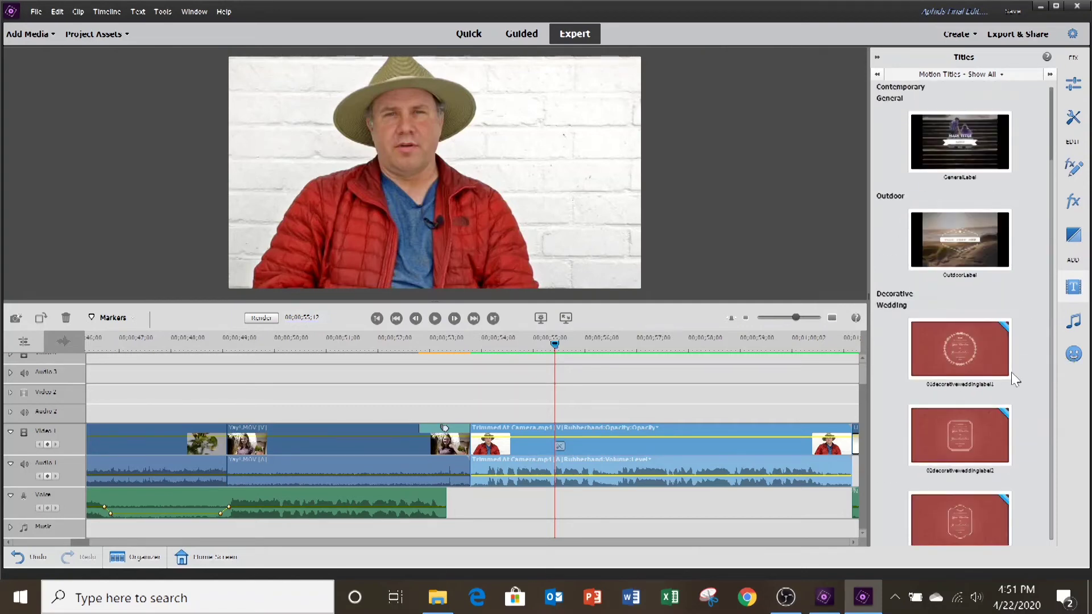
{"action": "left_click", "coordinate": [1003, 77]}
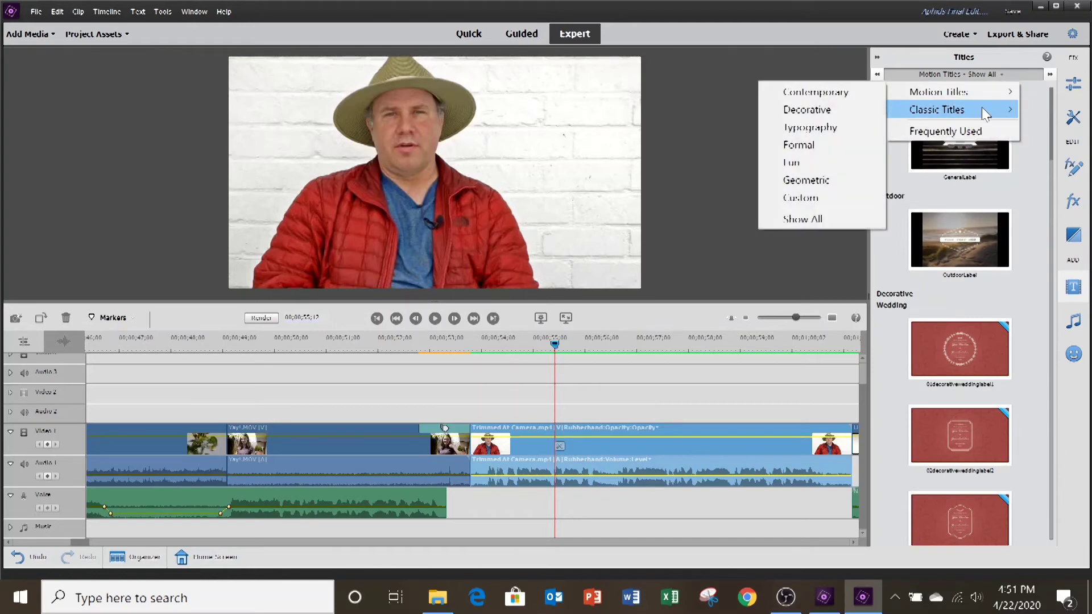
{"action": "mouse_move", "coordinate": [982, 107]}
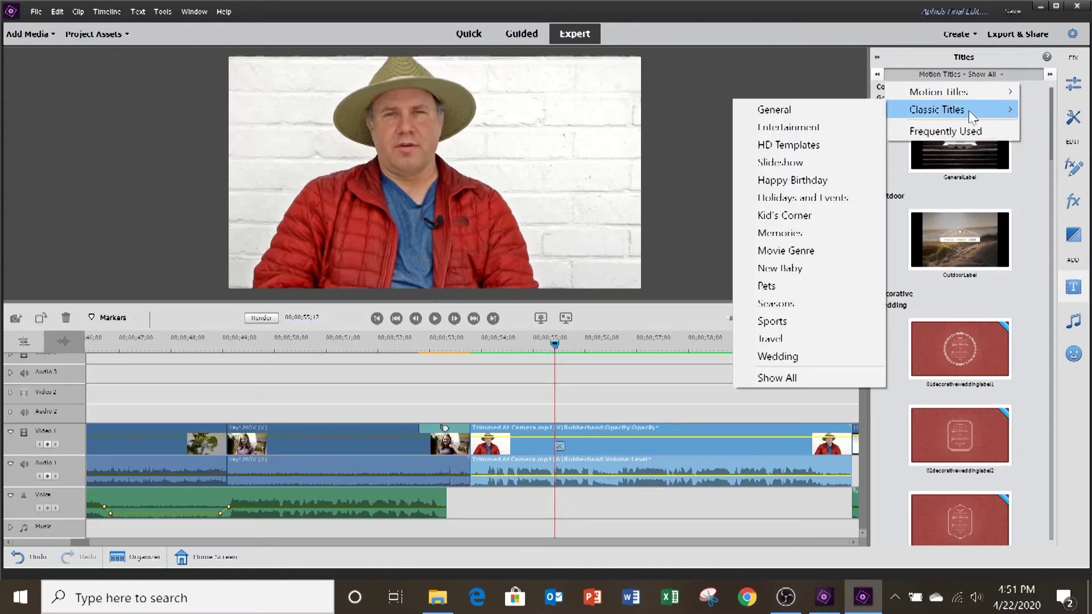
{"action": "left_click", "coordinate": [791, 109]}
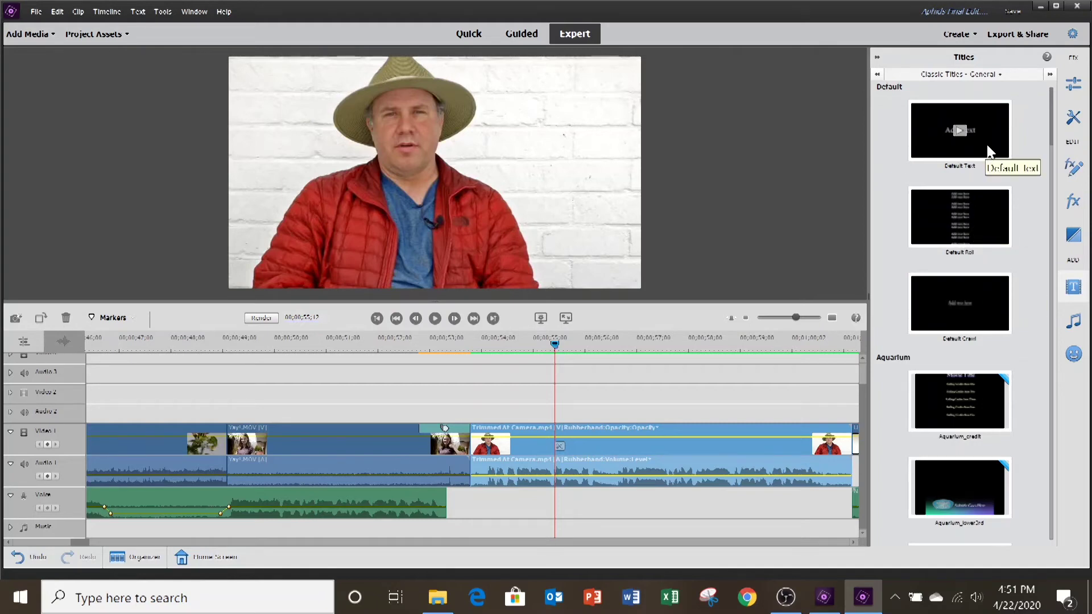
Step: Place the Default Text title on Video 2 from 00;00;56;06 to the end of the Trimmed At Camera.mp4 clip
{"action": "left_click_drag", "start_coordinate": [988, 145], "coordinate": [596, 405]}
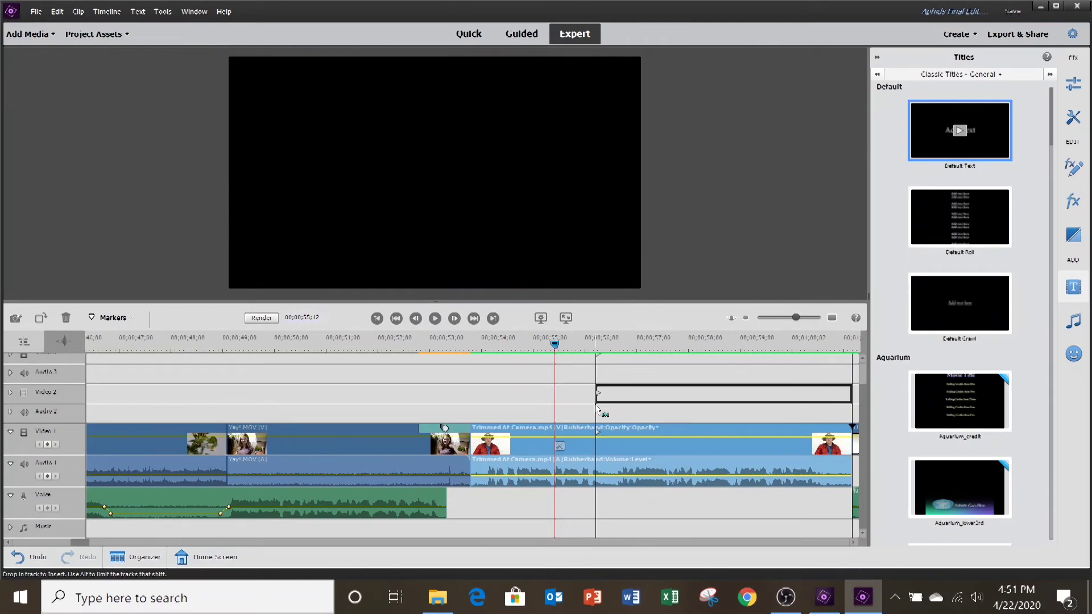
{"action": "left_click_drag", "start_coordinate": [596, 409], "coordinate": [597, 408]}
{"action": "left_click_drag", "start_coordinate": [75, 543], "coordinate": [80, 542]}
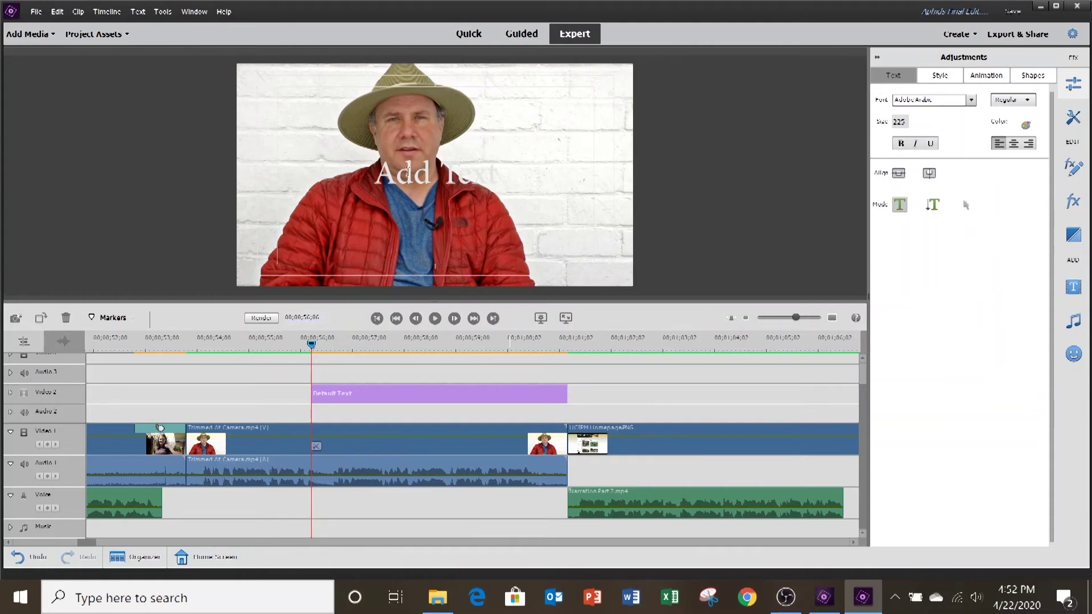
Step: Set the font of the Default Text title to Cambria
{"action": "left_click", "coordinate": [972, 100]}
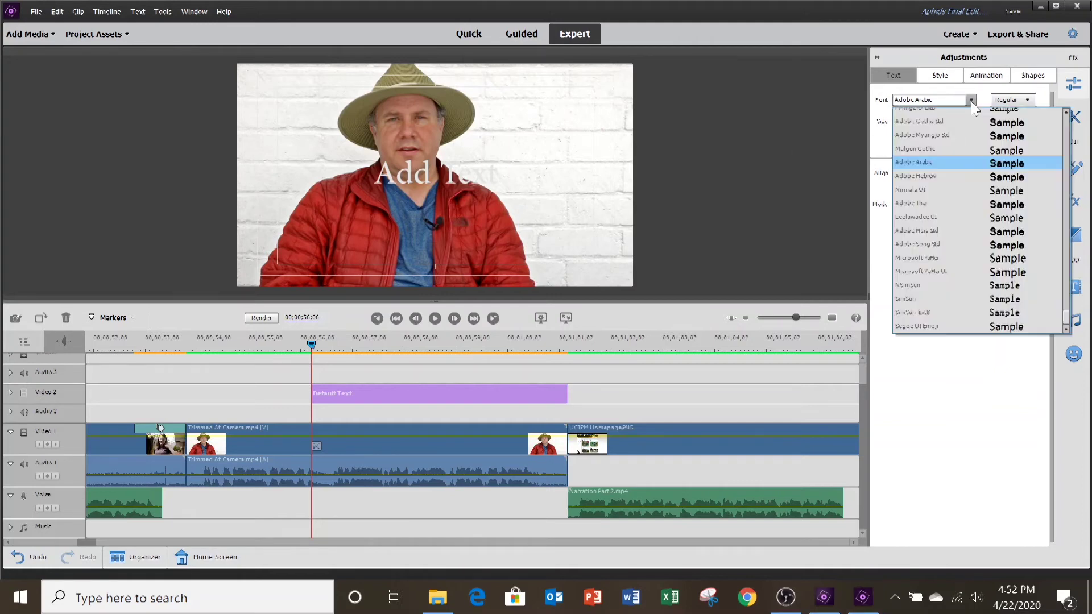
{"action": "left_click_drag", "start_coordinate": [1068, 327], "coordinate": [1069, 158]}
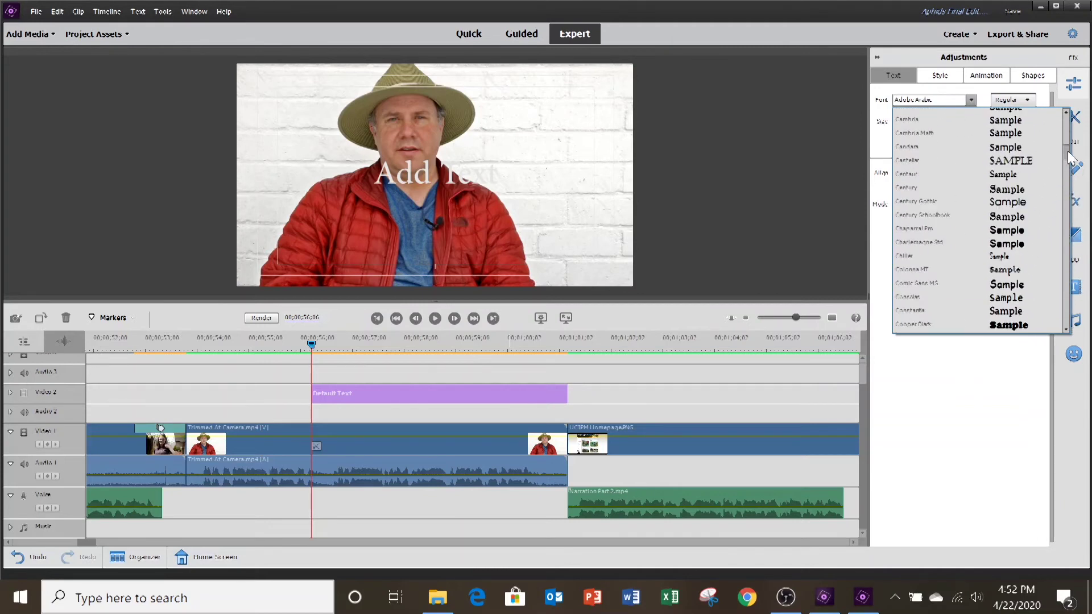
{"action": "left_click", "coordinate": [914, 122]}
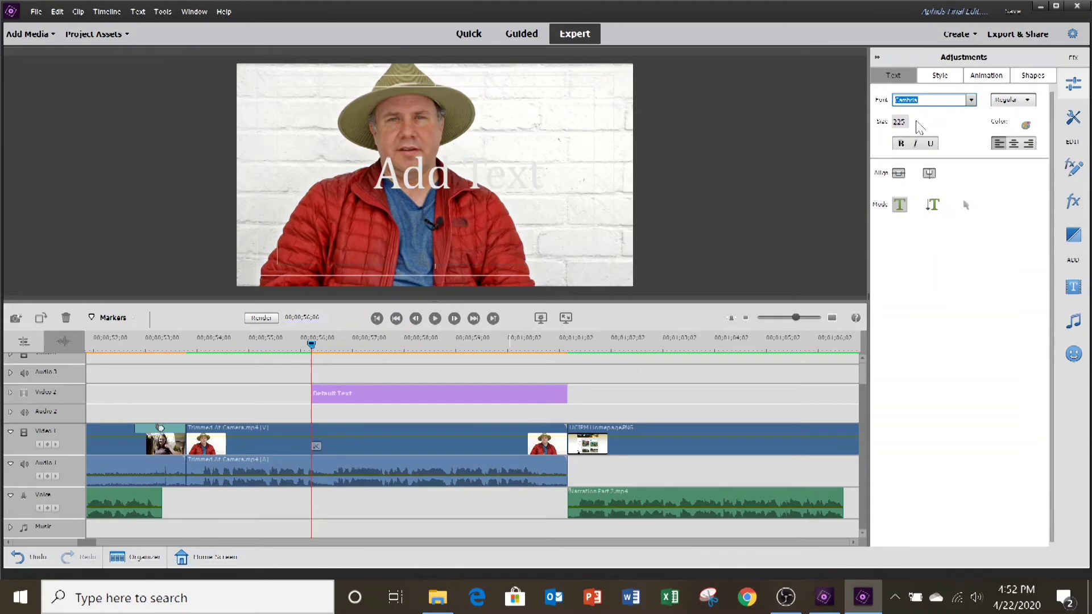
Step: Change the font of the Default Text title to Calibri
{"action": "left_click", "coordinate": [971, 99]}
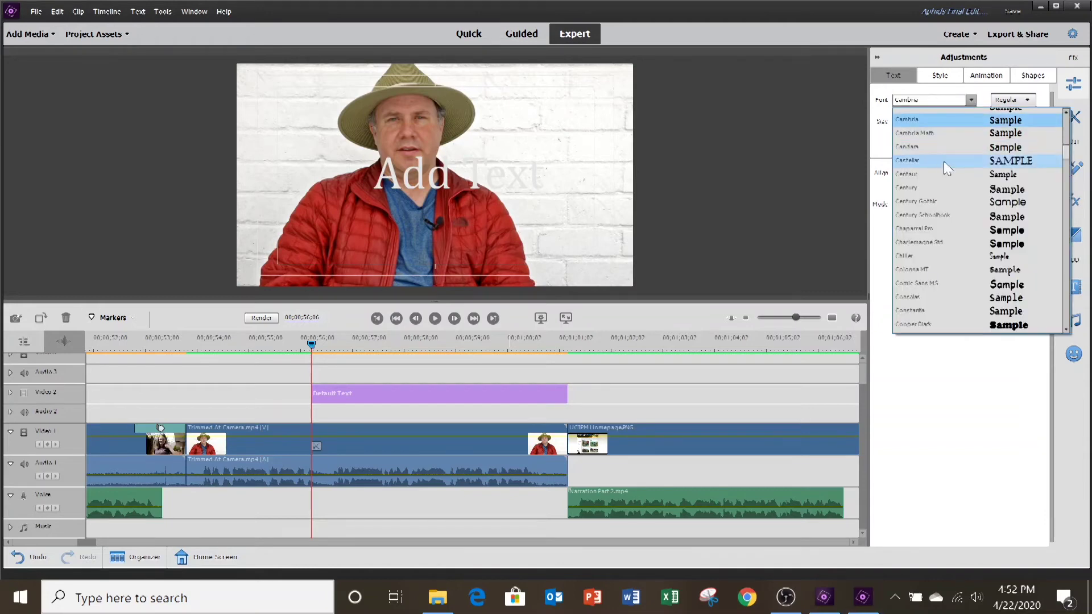
{"action": "scroll", "coordinate": [943, 162], "scroll_direction": "up", "scroll_amount": 1}
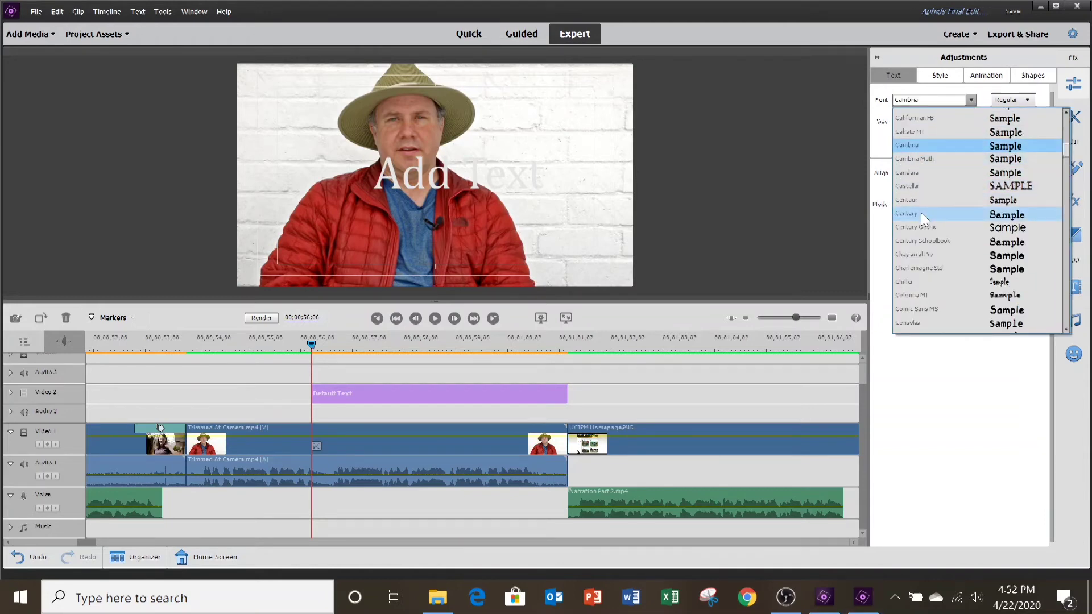
{"action": "scroll", "coordinate": [922, 208], "scroll_direction": "up", "scroll_amount": 1}
{"action": "left_click", "coordinate": [923, 131]}
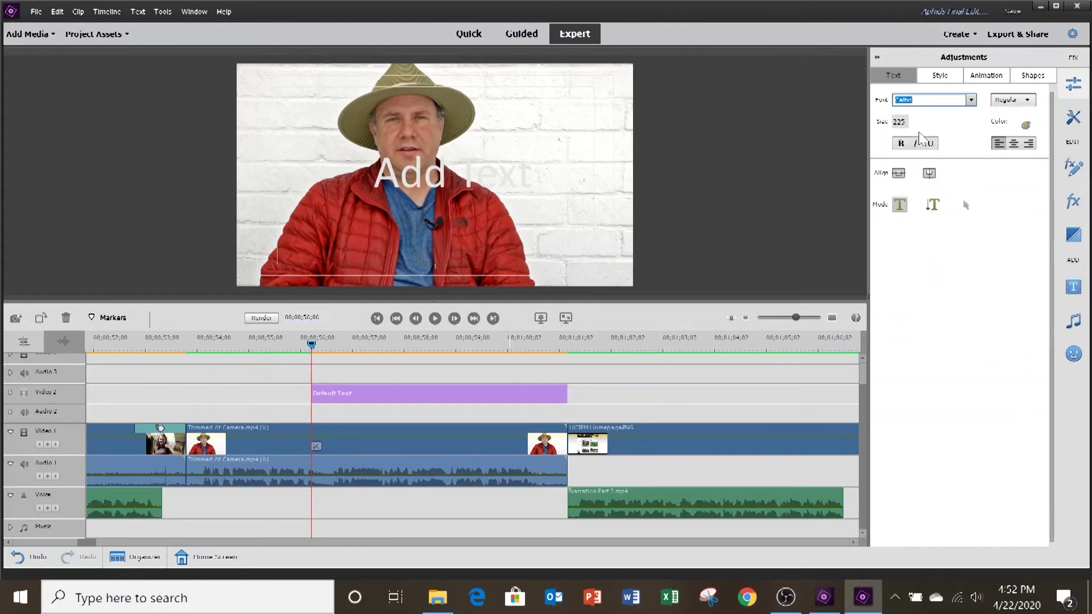
Step: Color the title text solid black and set its size to 135
{"action": "left_click", "coordinate": [1031, 128]}
{"action": "left_click", "coordinate": [594, 214]}
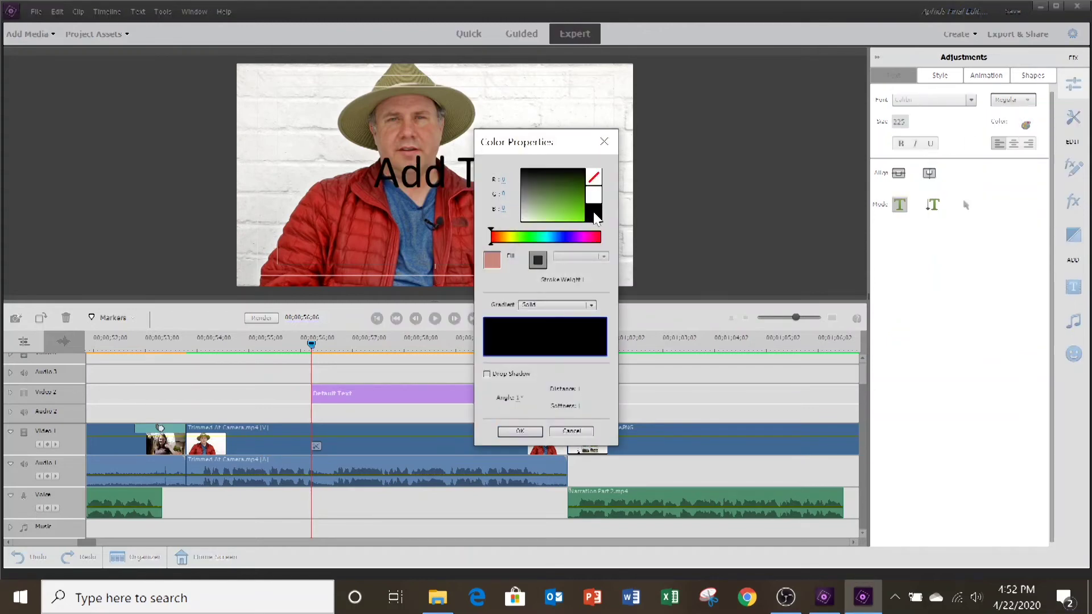
{"action": "left_click", "coordinate": [527, 433]}
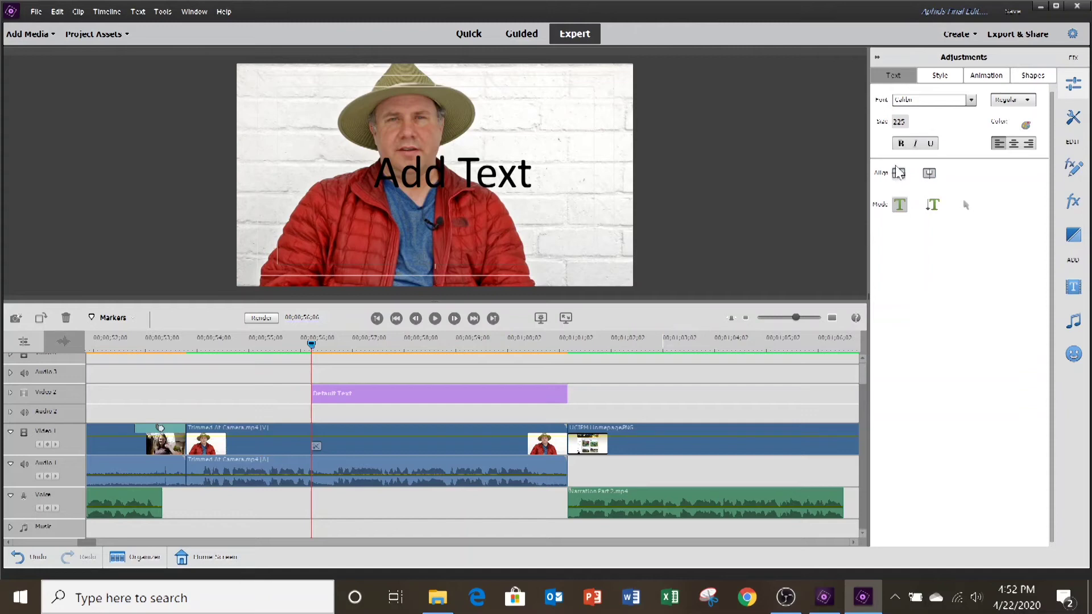
{"action": "left_click_drag", "start_coordinate": [899, 121], "coordinate": [900, 121]}
{"action": "type", "text": "135"}
{"action": "key", "text": "Return"}
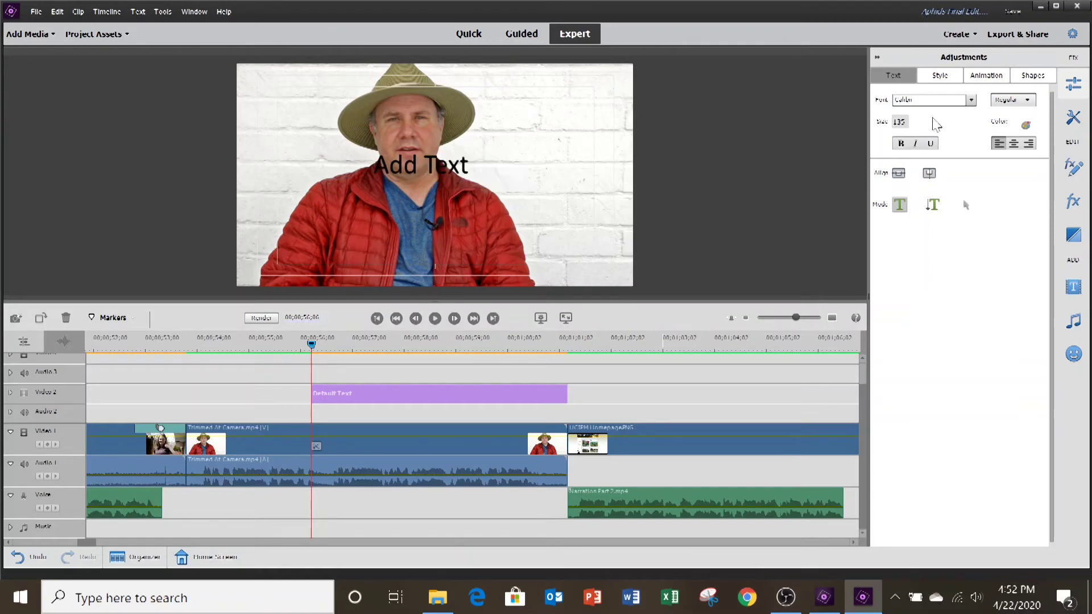
Step: Move the title text onto the white wall to the right of the man and center-align it
{"action": "left_click", "coordinate": [965, 205]}
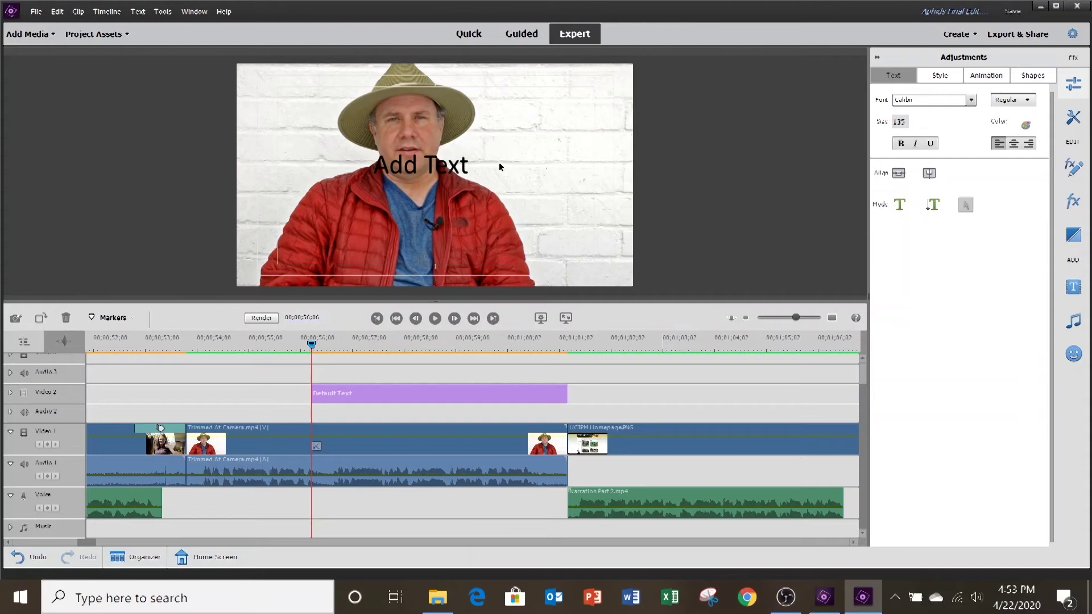
{"action": "type", "text": "."}
{"action": "left_click_drag", "start_coordinate": [465, 167], "coordinate": [583, 161]}
{"action": "left_click", "coordinate": [1013, 146]}
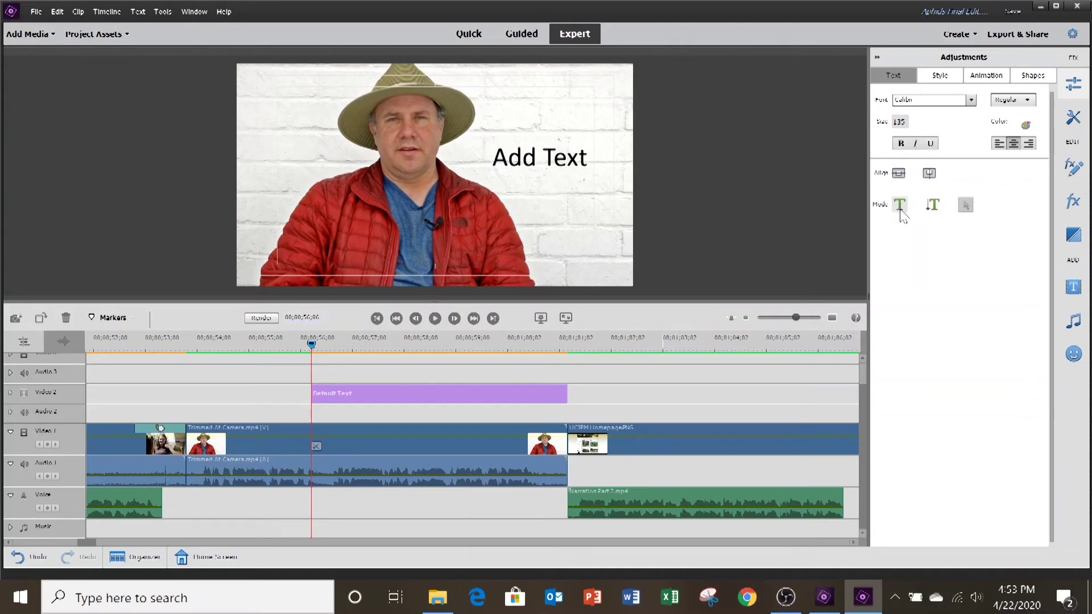
Step: Replace the placeholder title text with ipm.ucanr.edu and leave title editing
{"action": "left_click", "coordinate": [901, 208]}
{"action": "left_click_drag", "start_coordinate": [589, 159], "coordinate": [494, 163]}
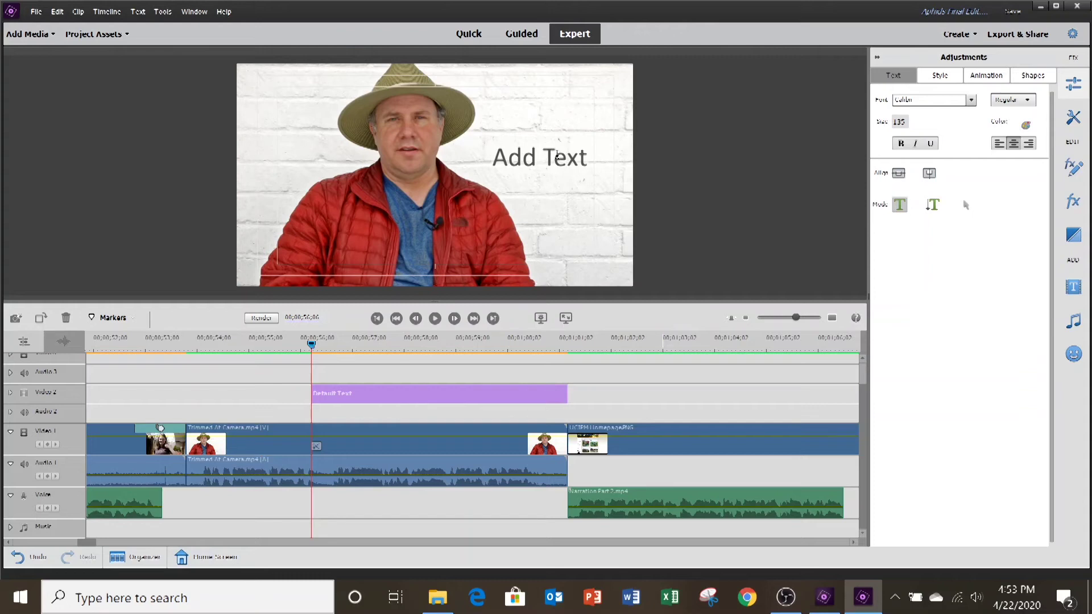
{"action": "type", "text": "ipm"}
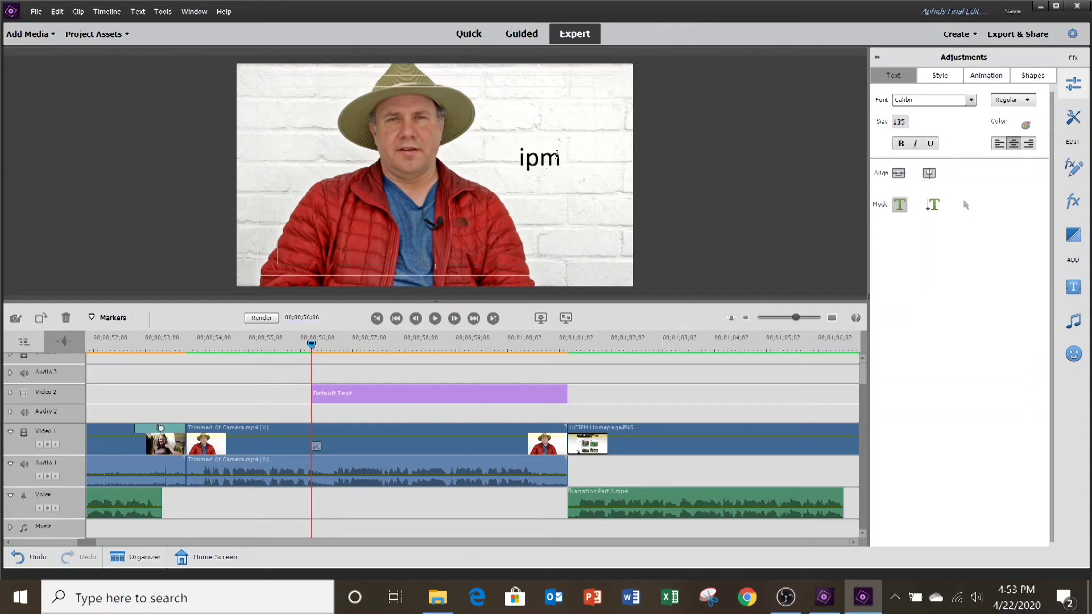
{"action": "type", "text": ".ucanr.edu"}
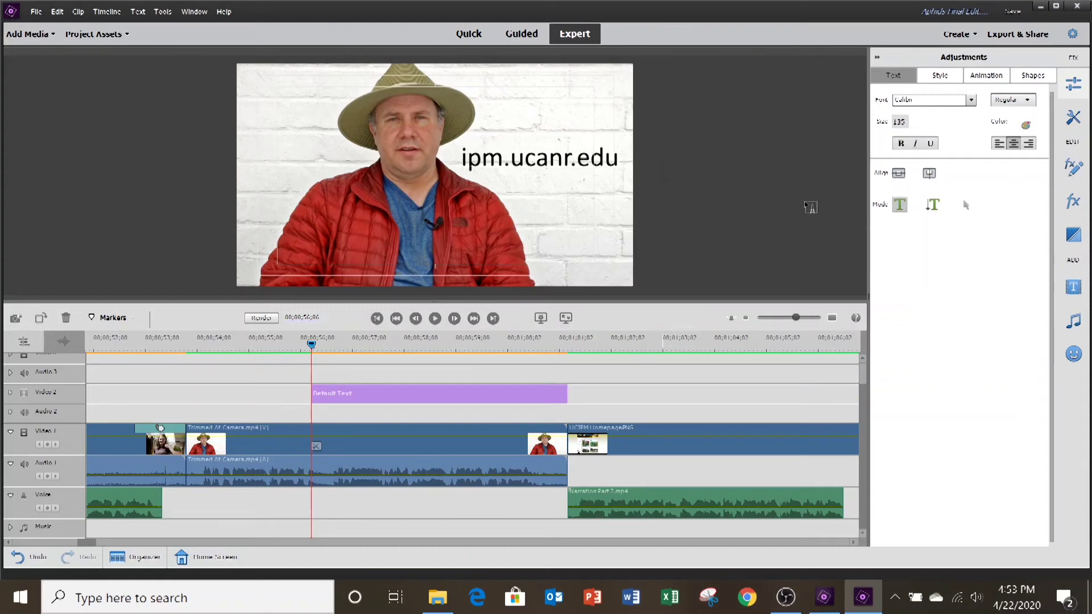
{"action": "left_click", "coordinate": [965, 204]}
{"action": "left_click", "coordinate": [604, 393]}
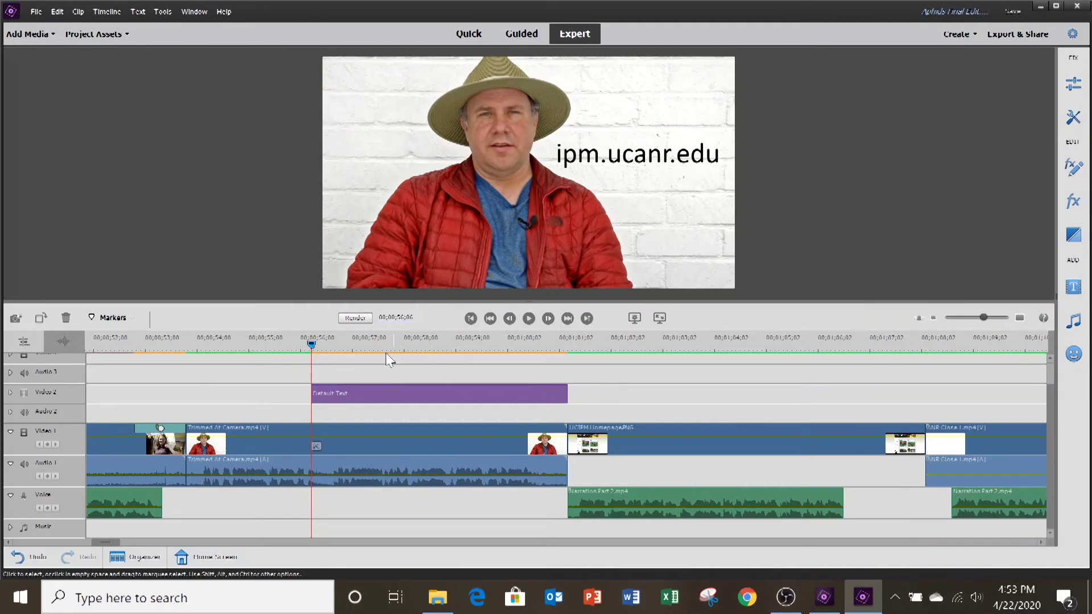
Step: Play the timeline from 00;00;55;01 to check when the ipm.ucanr.edu title appears against the speech
{"action": "left_click_drag", "start_coordinate": [309, 344], "coordinate": [251, 347]}
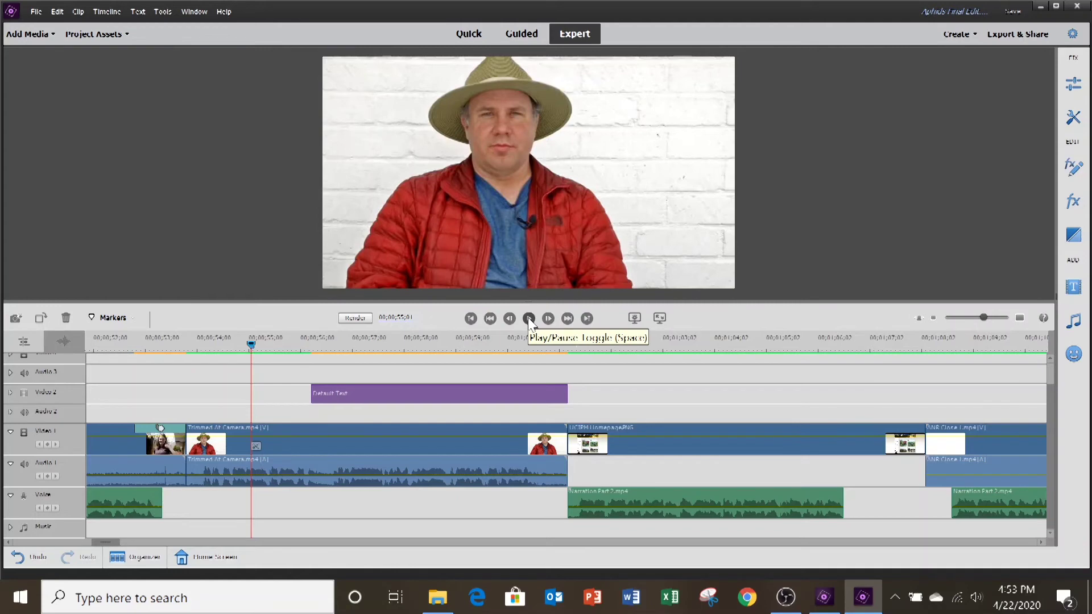
{"action": "left_click", "coordinate": [529, 320]}
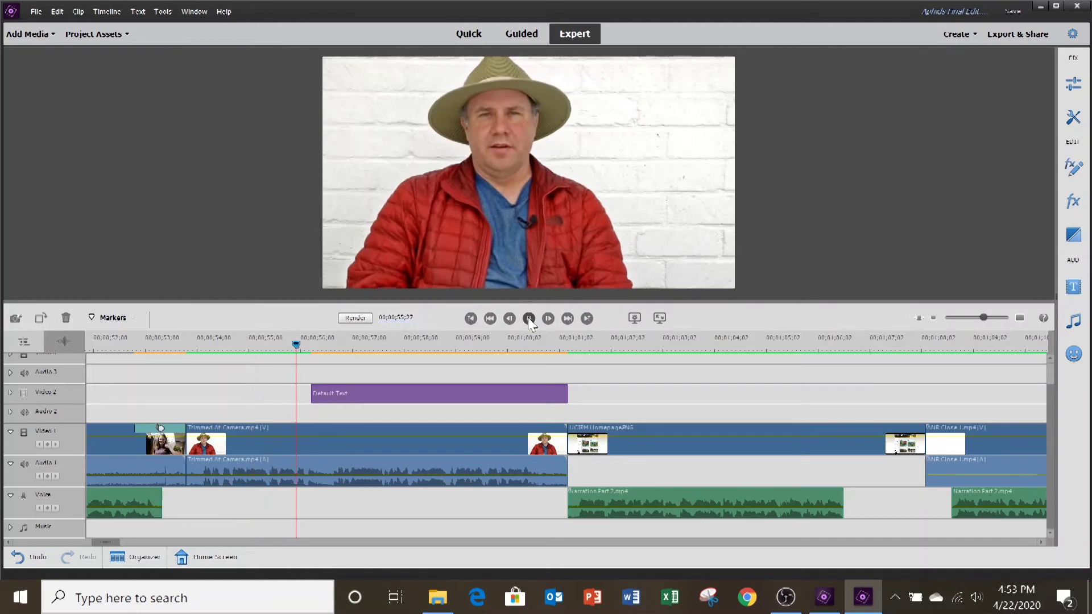
{"action": "left_click", "coordinate": [388, 345]}
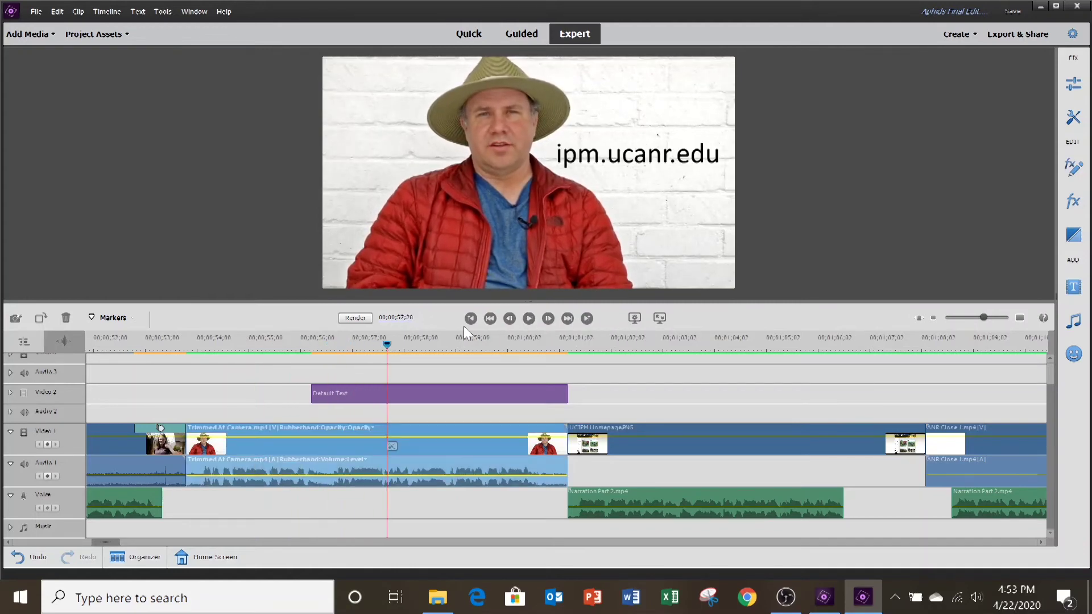
Step: Trim the start of the ipm.ucanr.edu title on Video 2 to 00;00;56;12 and play across it to check the timing
{"action": "left_click_drag", "start_coordinate": [388, 346], "coordinate": [323, 345]}
{"action": "left_click_drag", "start_coordinate": [314, 391], "coordinate": [322, 392]}
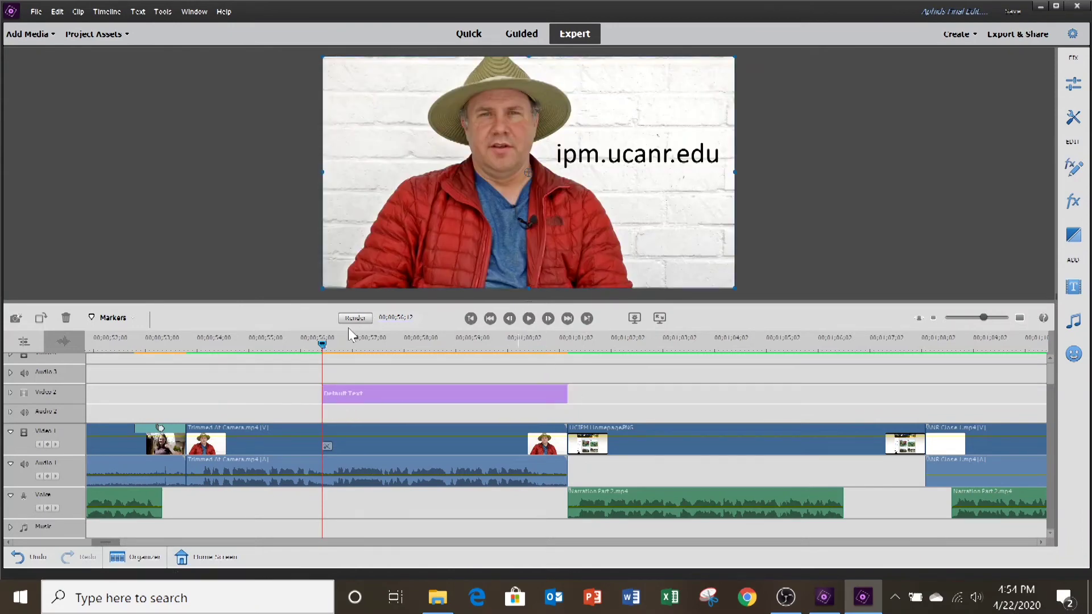
{"action": "left_click_drag", "start_coordinate": [323, 344], "coordinate": [301, 344]}
{"action": "left_click", "coordinate": [528, 319]}
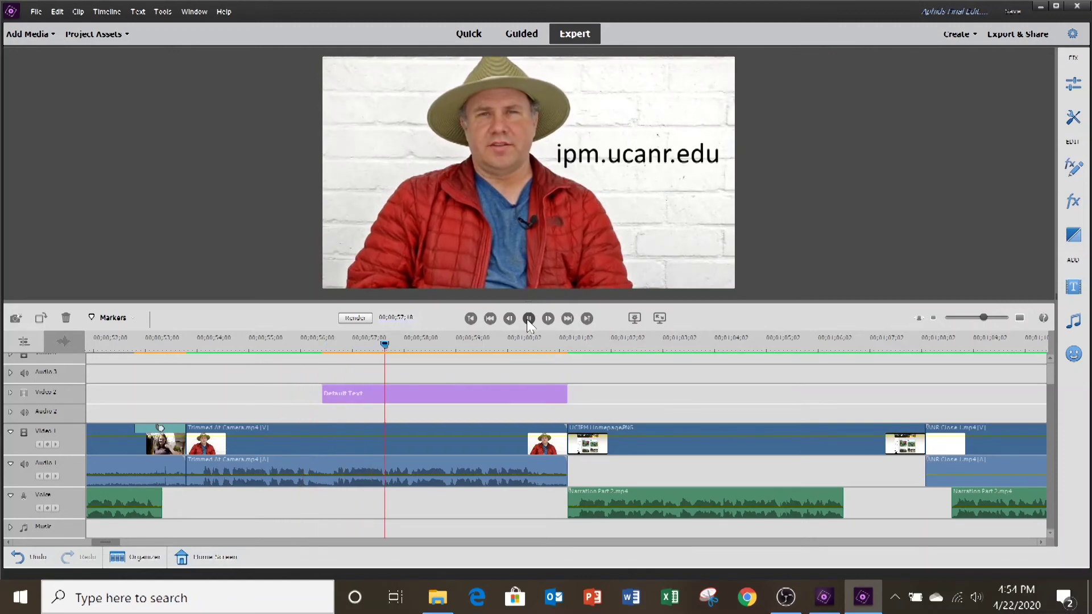
{"action": "left_click", "coordinate": [527, 320]}
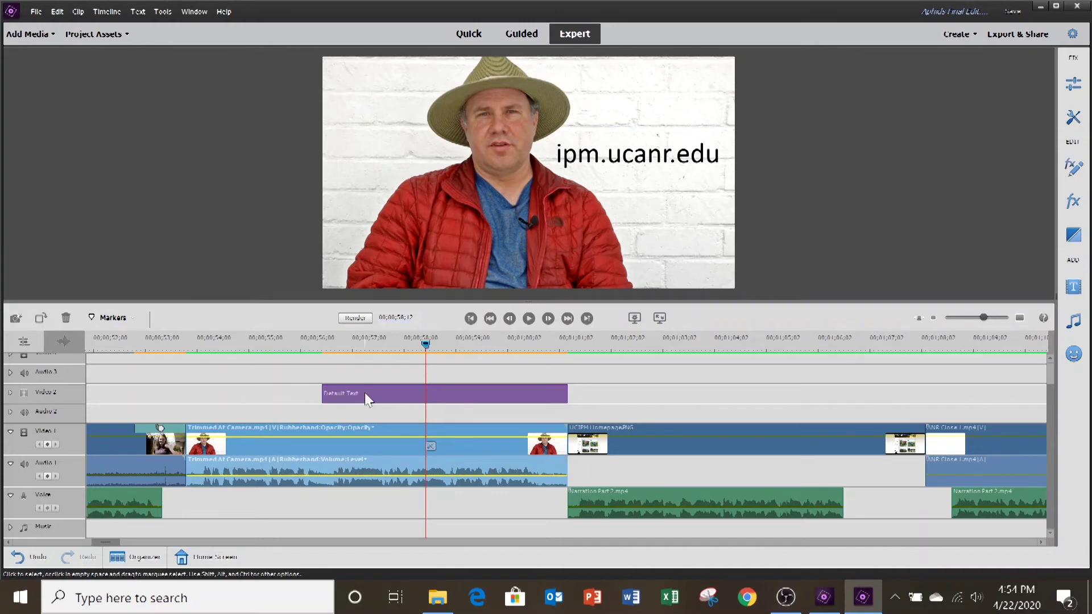
Step: Apply Fade In Video to the ipm.ucanr.edu title clip on Video 2
{"action": "left_click", "coordinate": [516, 398]}
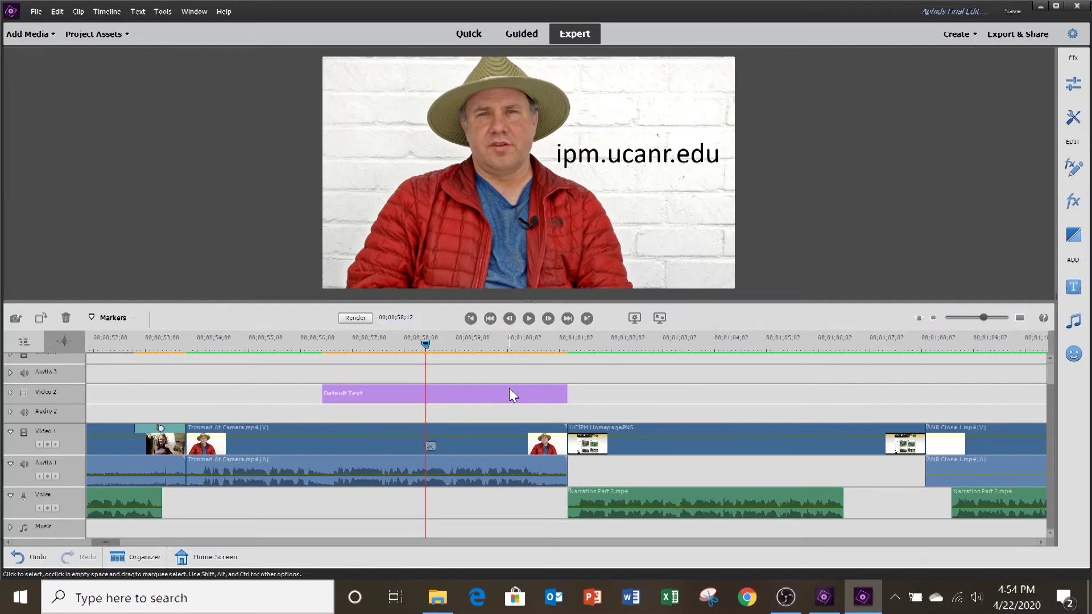
{"action": "right_click", "coordinate": [512, 393]}
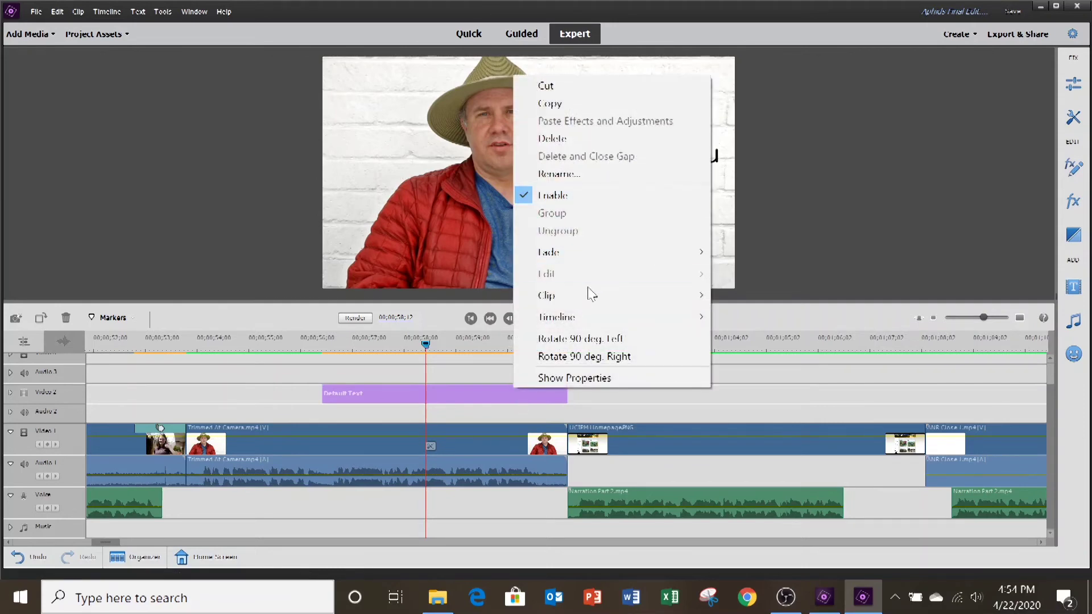
{"action": "mouse_move", "coordinate": [578, 253]}
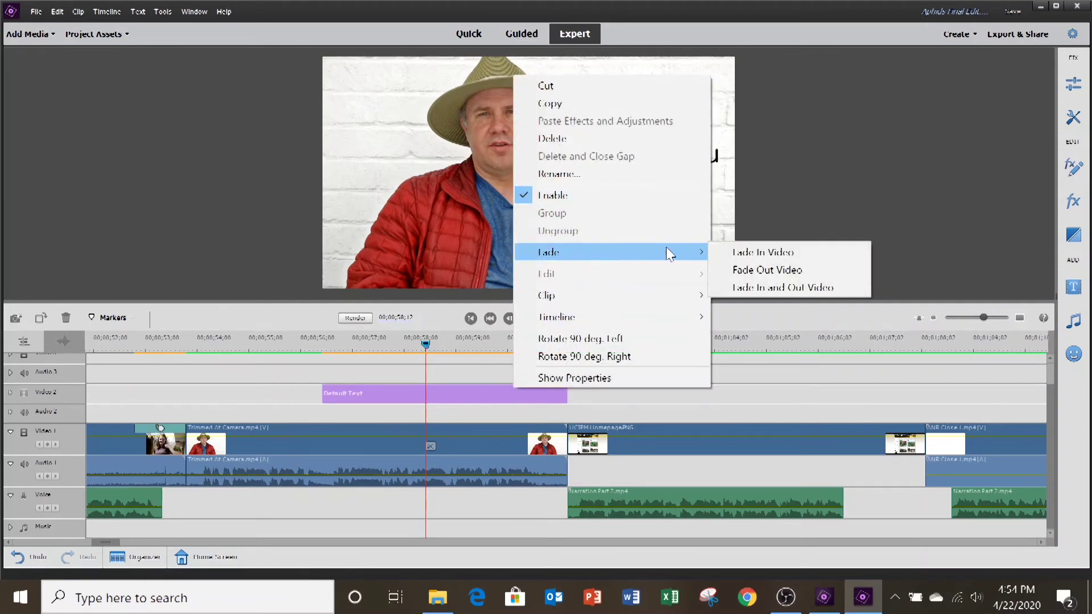
{"action": "left_click", "coordinate": [784, 253]}
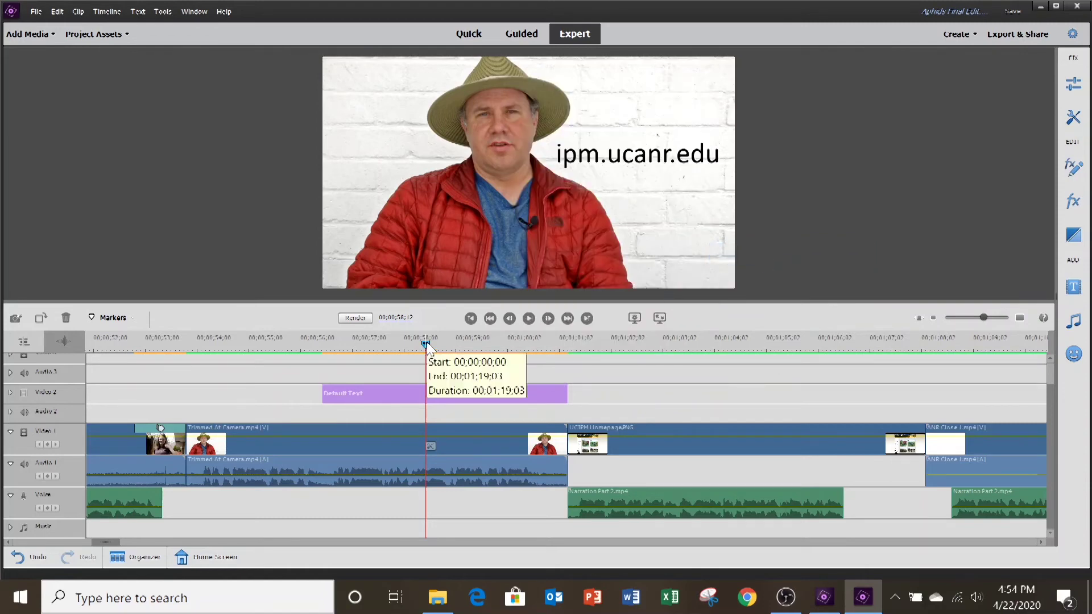
Step: Play the timeline from before the title to check its fade-in
{"action": "left_click_drag", "start_coordinate": [425, 344], "coordinate": [269, 346]}
{"action": "left_click", "coordinate": [529, 319]}
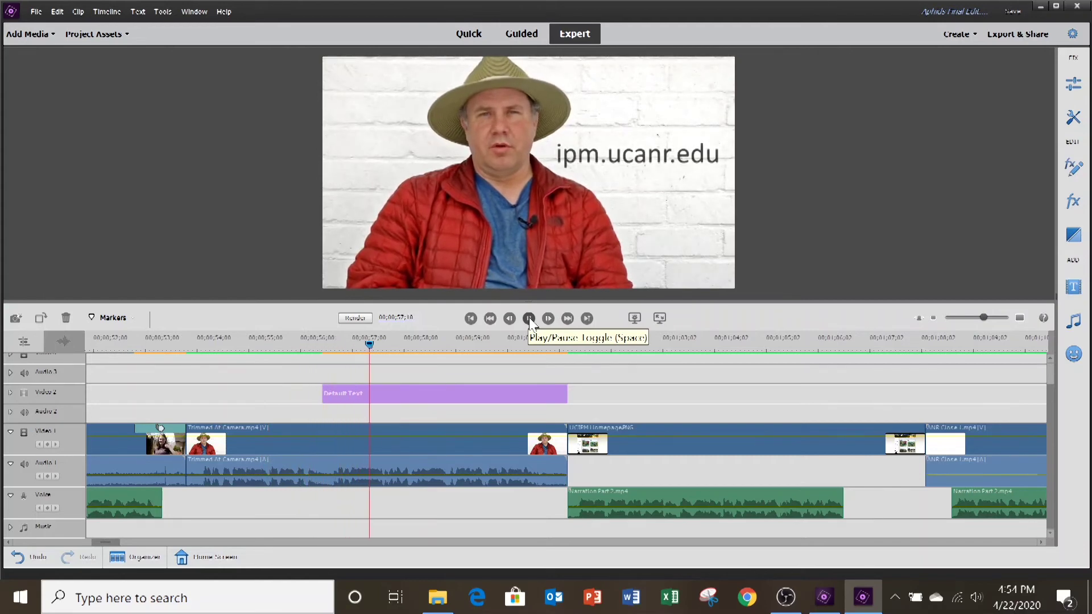
{"action": "left_click", "coordinate": [529, 320]}
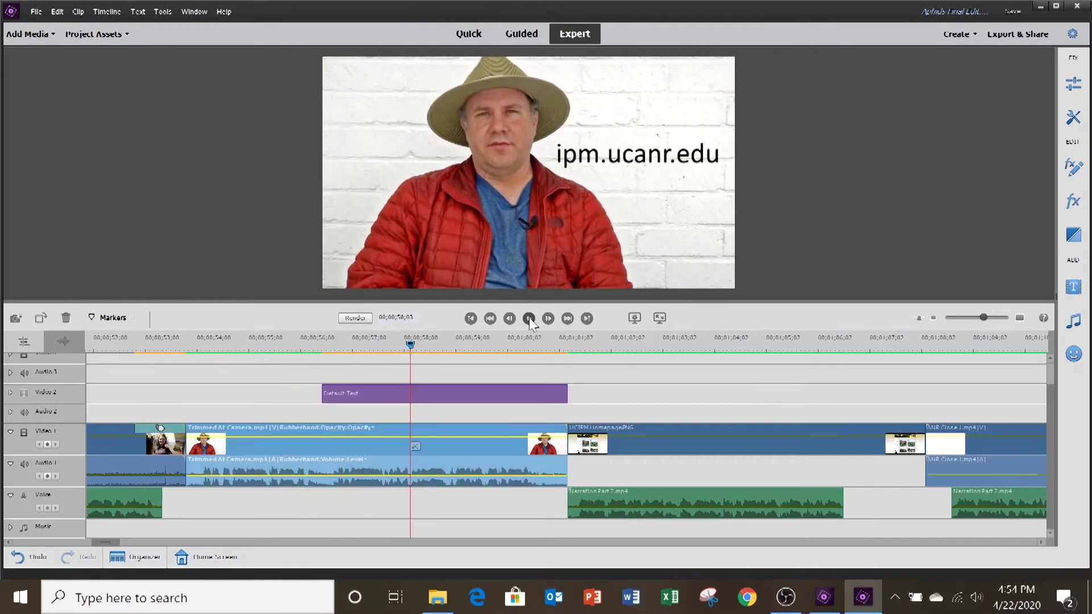
Step: Look through the options offered for the ipm.ucanr.edu title in the preview and timeline, and through the Classic Titles General collection
{"action": "right_click", "coordinate": [672, 160]}
{"action": "left_click", "coordinate": [736, 336]}
{"action": "right_click", "coordinate": [682, 190]}
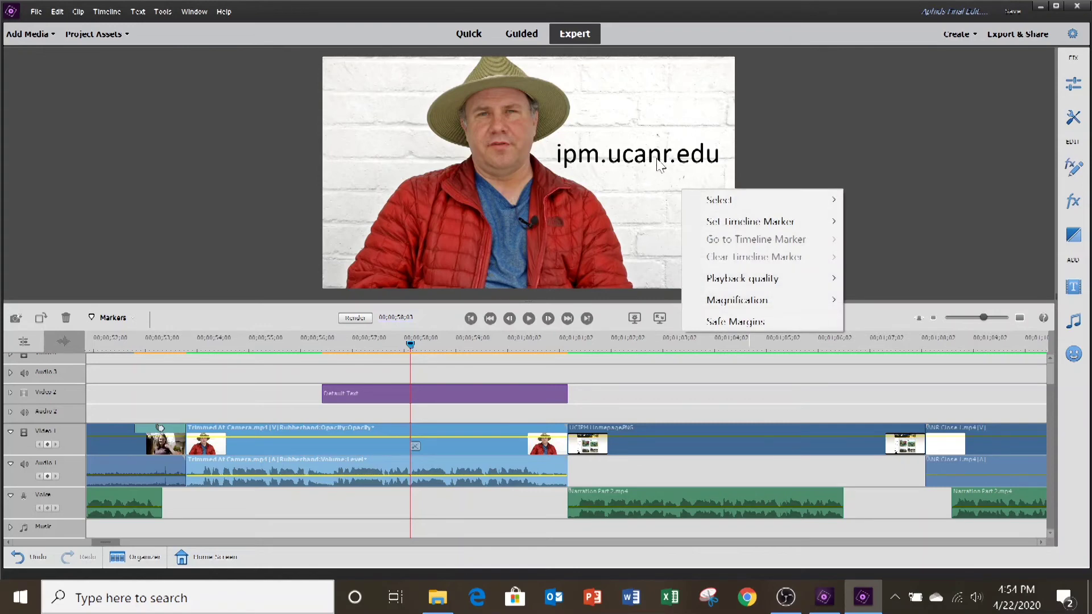
{"action": "right_click", "coordinate": [715, 158]}
{"action": "left_click", "coordinate": [682, 162]}
{"action": "right_click", "coordinate": [680, 158]}
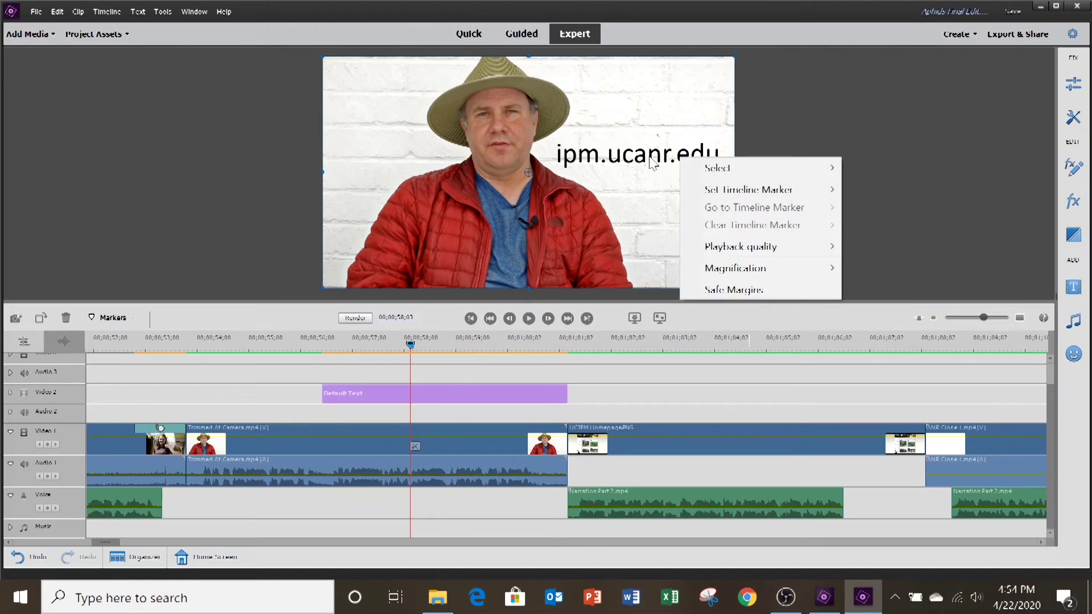
{"action": "left_click", "coordinate": [659, 166]}
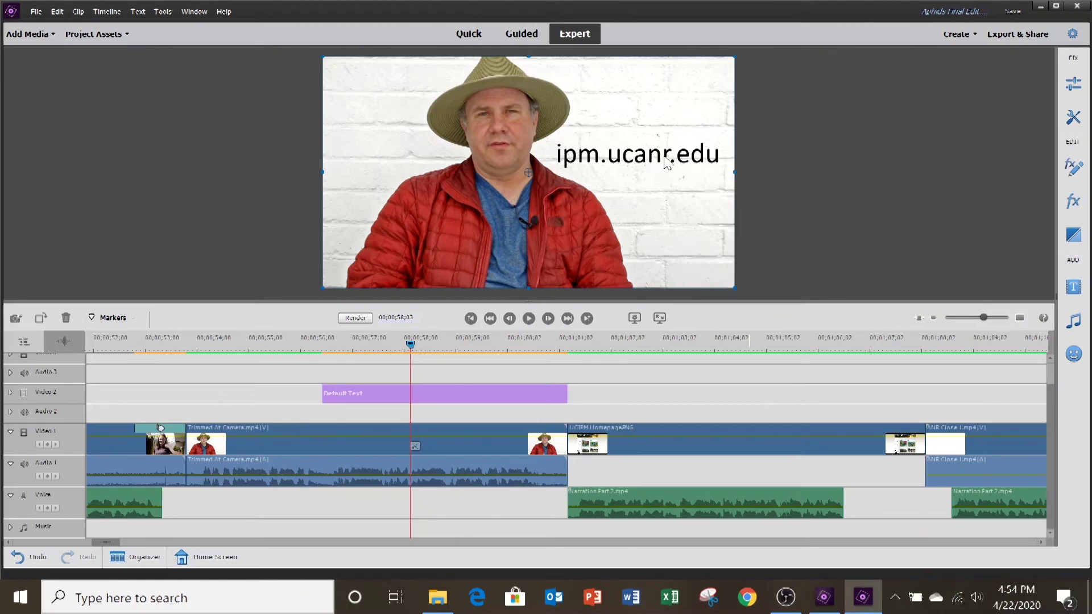
{"action": "left_click", "coordinate": [1073, 287]}
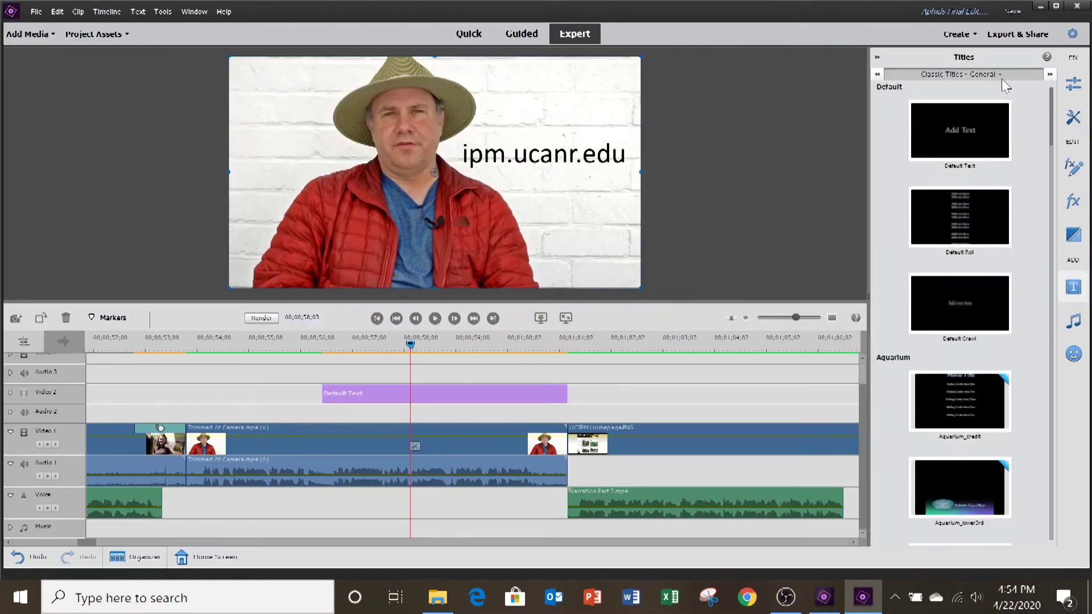
{"action": "right_click", "coordinate": [596, 159]}
{"action": "left_click", "coordinate": [442, 389]}
{"action": "right_click", "coordinate": [443, 395]}
{"action": "left_click", "coordinate": [427, 402]}
{"action": "right_click", "coordinate": [534, 212]}
{"action": "left_click", "coordinate": [553, 158]}
{"action": "right_click", "coordinate": [554, 155]}
{"action": "right_click", "coordinate": [582, 154]}
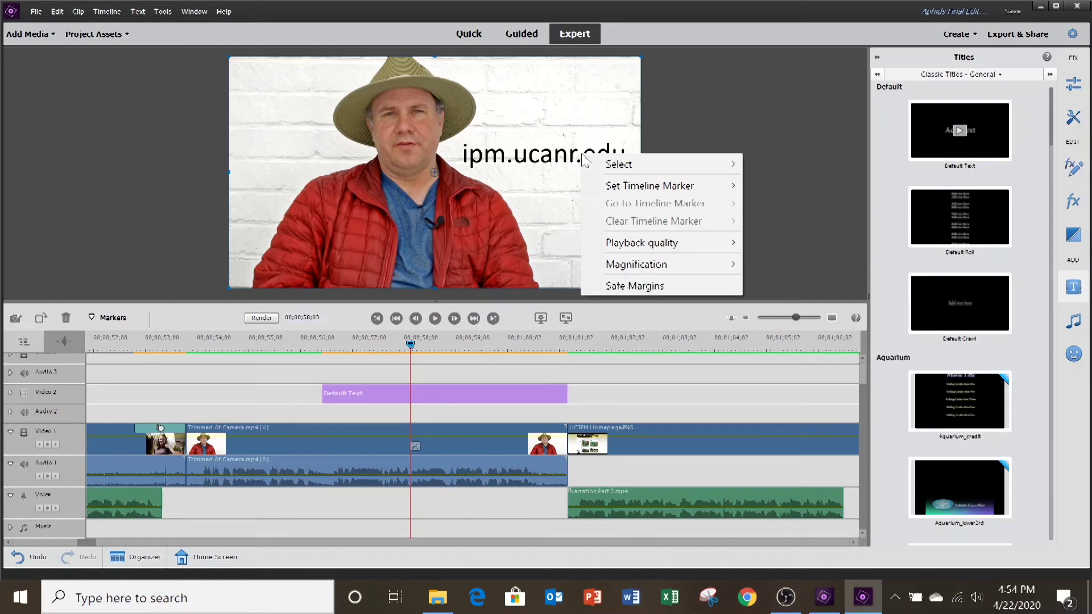
{"action": "left_click", "coordinate": [1071, 285]}
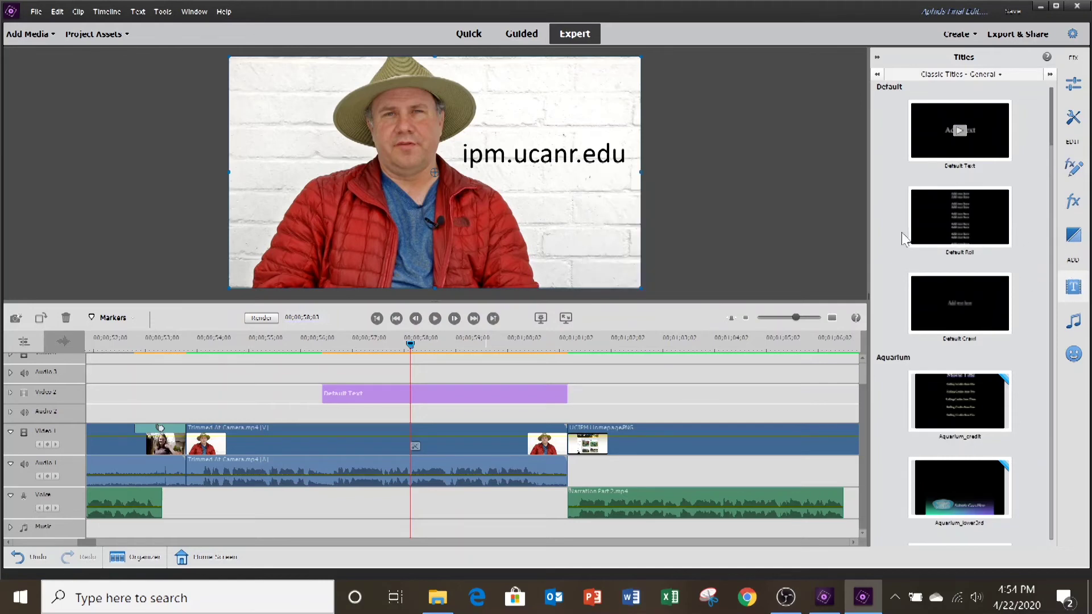
{"action": "right_click", "coordinate": [632, 154]}
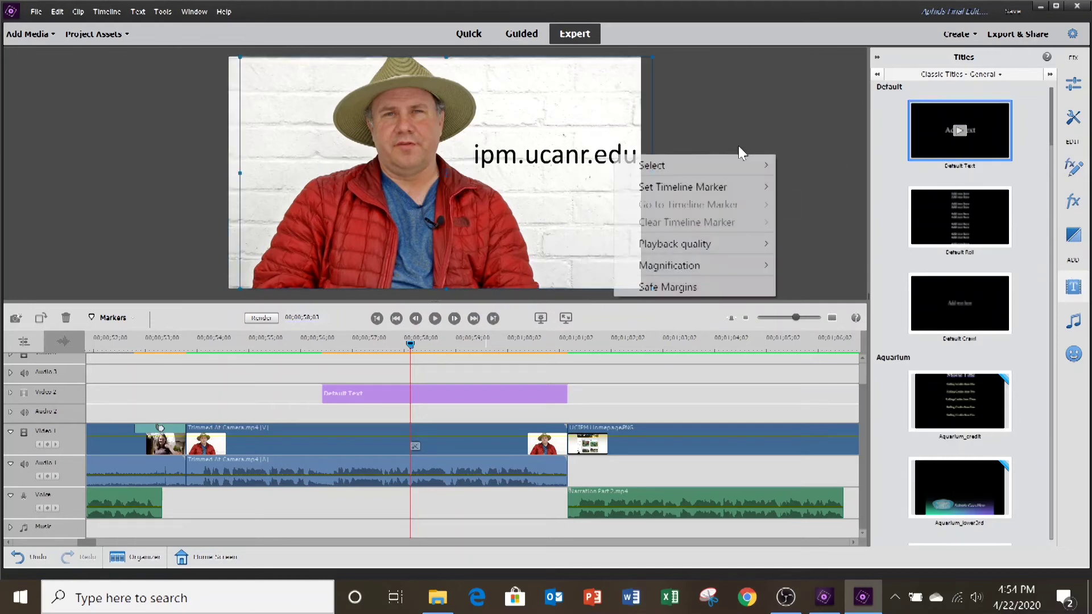
{"action": "scroll", "coordinate": [961, 148], "scroll_direction": "down", "scroll_amount": 5}
{"action": "right_click", "coordinate": [959, 144]}
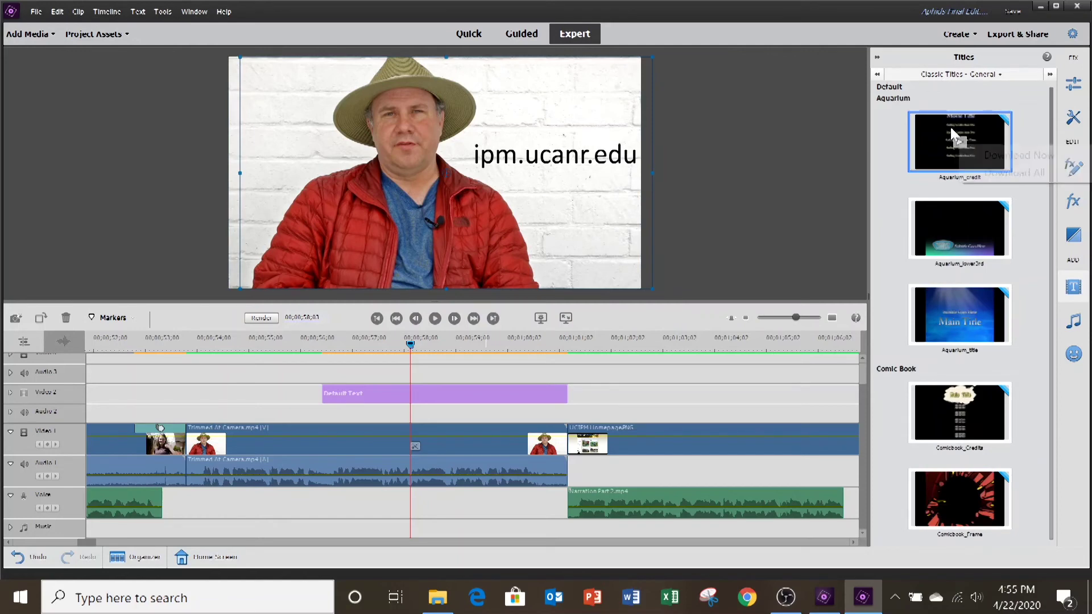
Step: Reposition the ipm.ucanr.edu title slightly higher on the white wall beside the man's face and deselect it
{"action": "left_click", "coordinate": [626, 168]}
{"action": "mouse_move", "coordinate": [620, 166]}
{"action": "left_mouse_down"}
{"action": "mouse_move", "coordinate": [596, 158]}
{"action": "mouse_move", "coordinate": [604, 152]}
{"action": "left_mouse_up"}
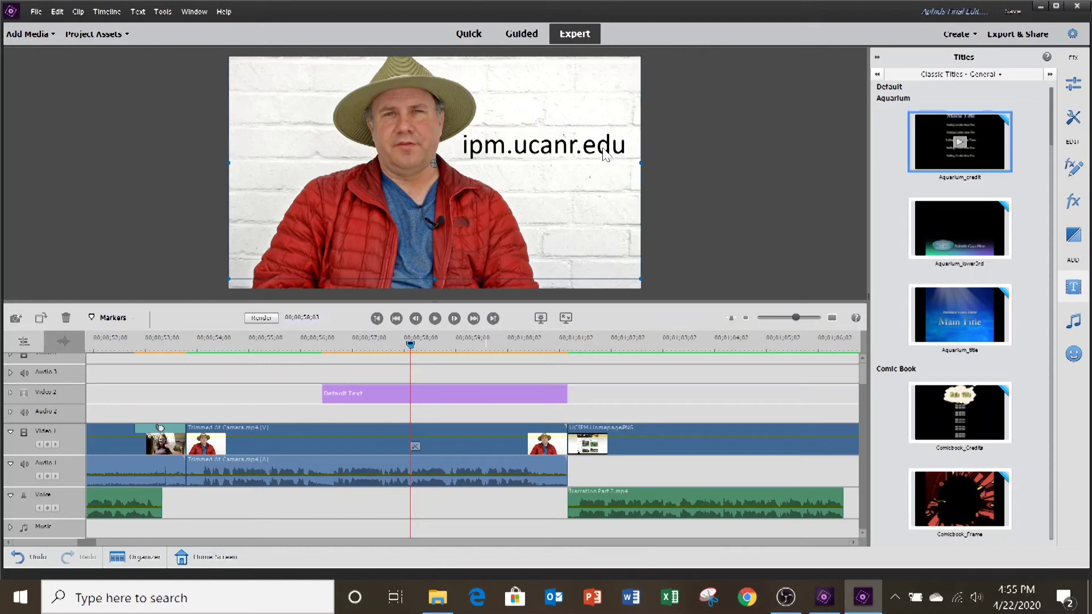
{"action": "left_click_drag", "start_coordinate": [605, 153], "coordinate": [604, 150]}
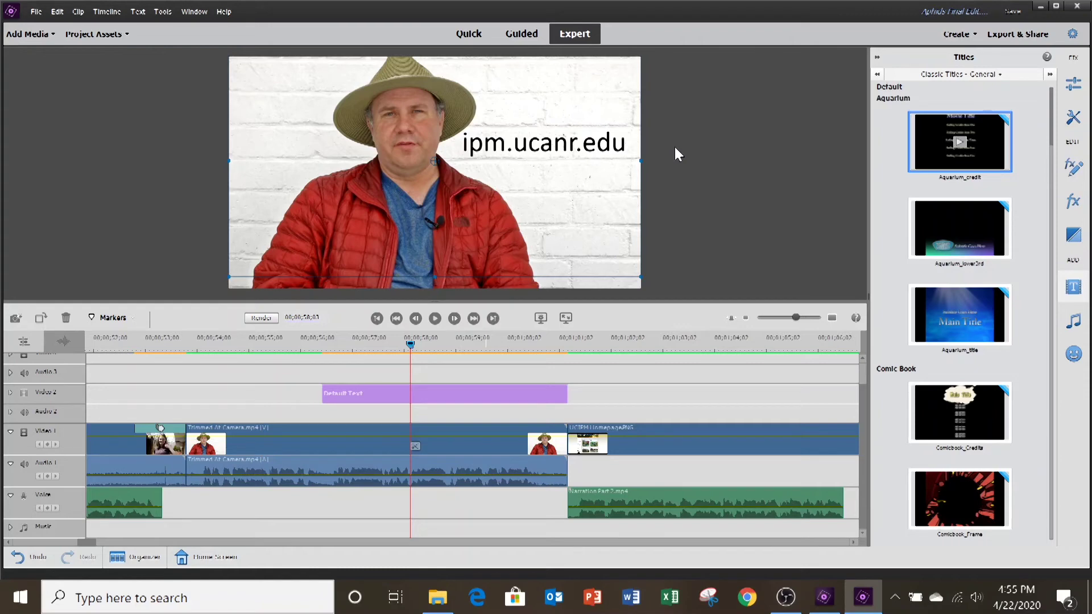
{"action": "left_click", "coordinate": [779, 249]}
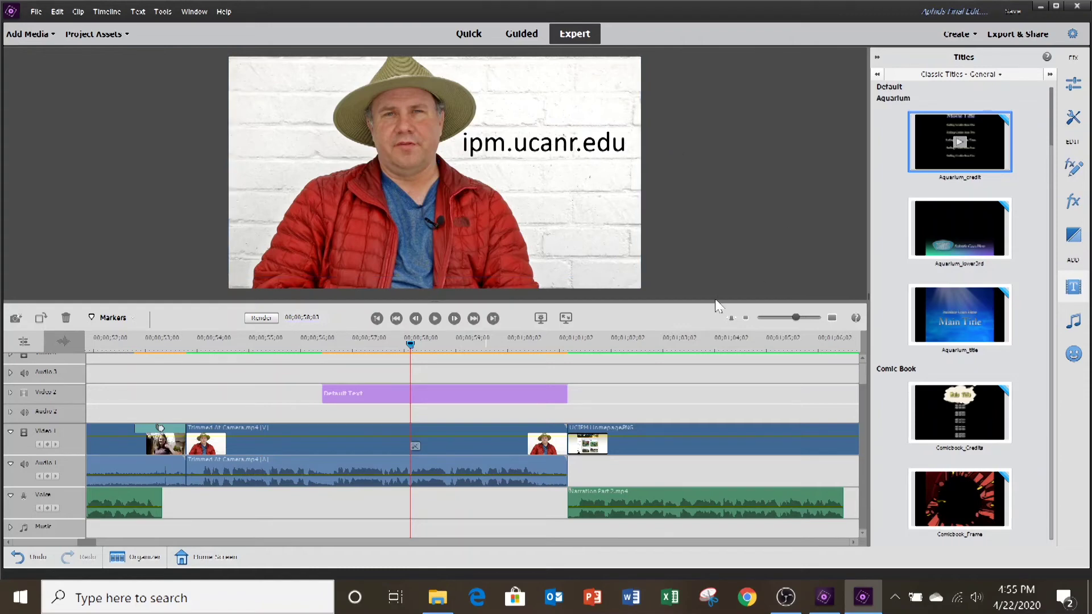
Step: Play the timeline from before the ipm.ucanr.edu title through to the UC IPM homepage still
{"action": "left_click", "coordinate": [323, 392]}
{"action": "left_click_drag", "start_coordinate": [404, 351], "coordinate": [276, 348]}
{"action": "left_click", "coordinate": [435, 319]}
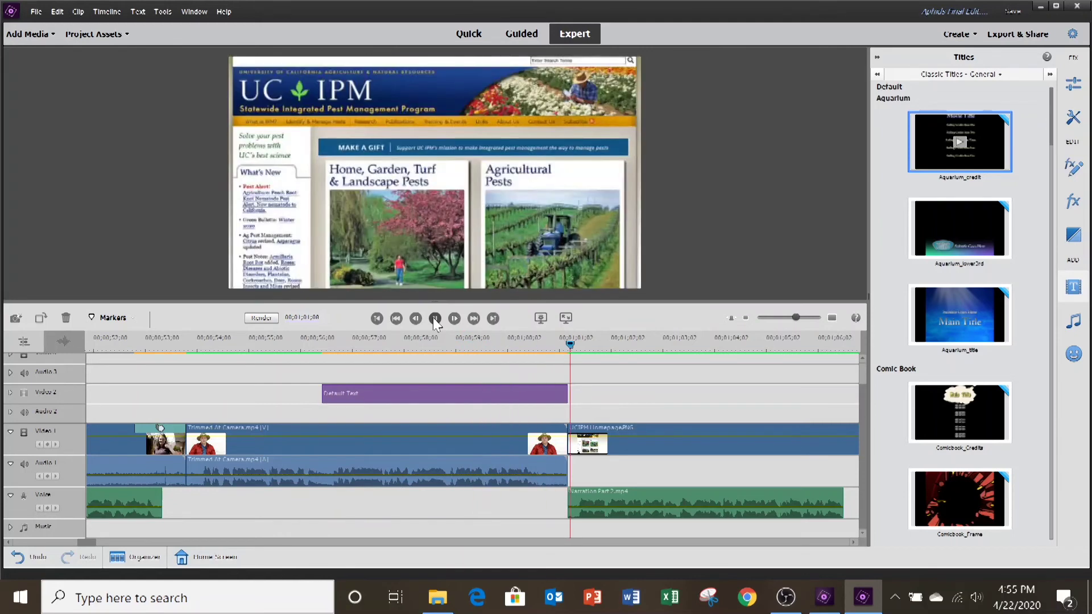
{"action": "left_click", "coordinate": [435, 318]}
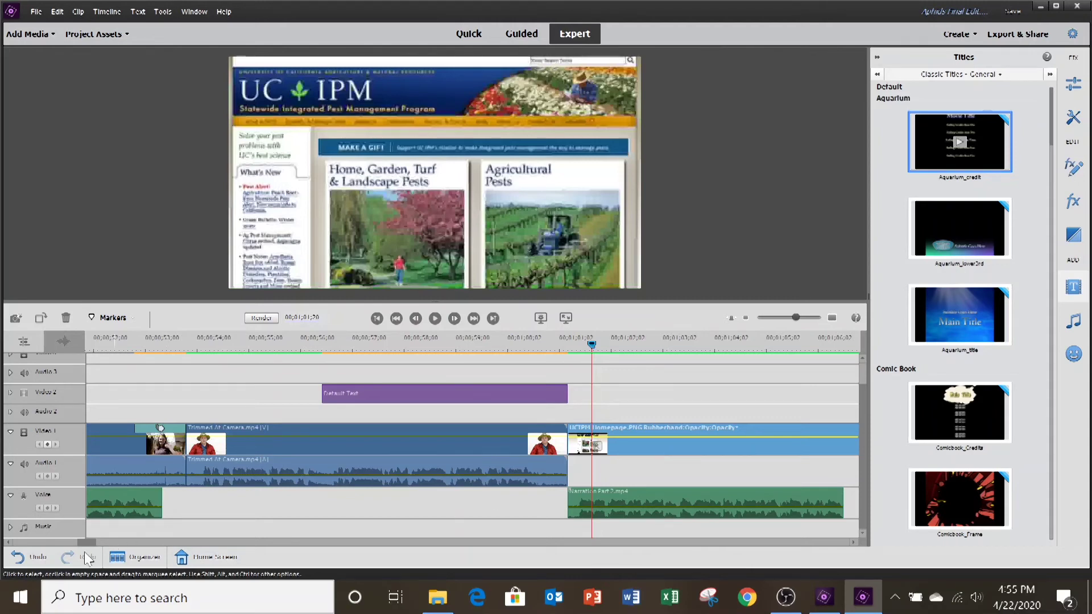
Step: Bring the Yay! clip into the timeline view and look through the available music scores
{"action": "left_click_drag", "start_coordinate": [84, 543], "coordinate": [74, 546]}
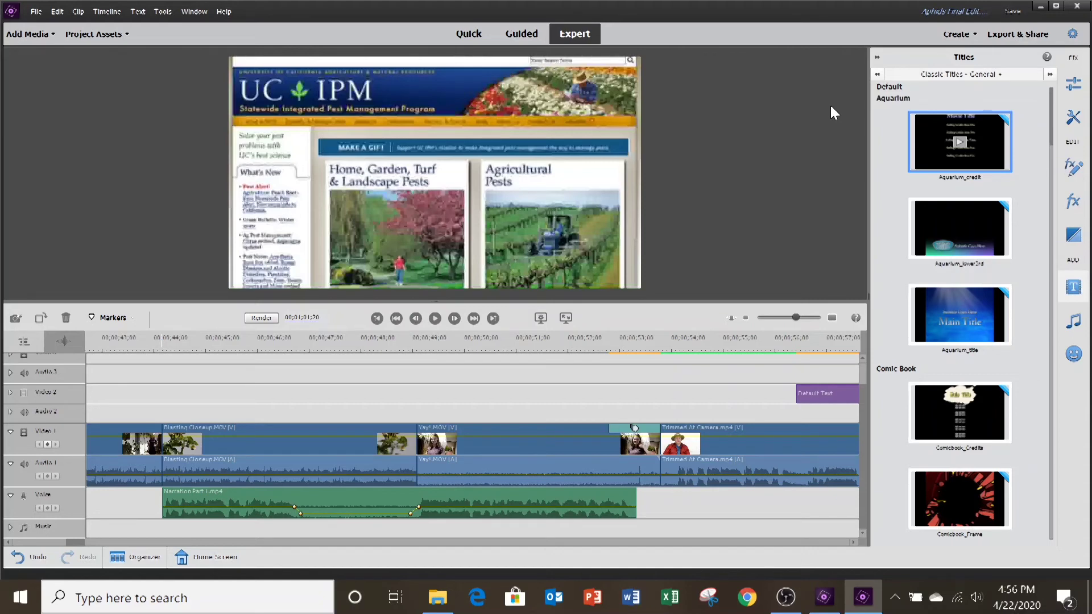
{"action": "left_click", "coordinate": [17, 35]}
{"action": "left_click", "coordinate": [17, 36]}
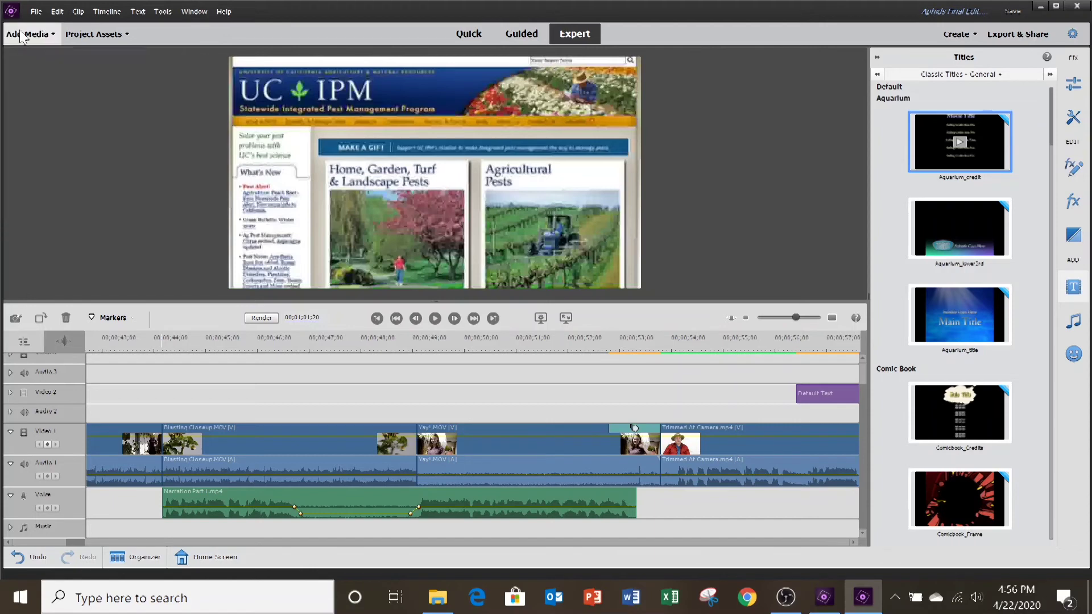
{"action": "left_click", "coordinate": [1073, 330]}
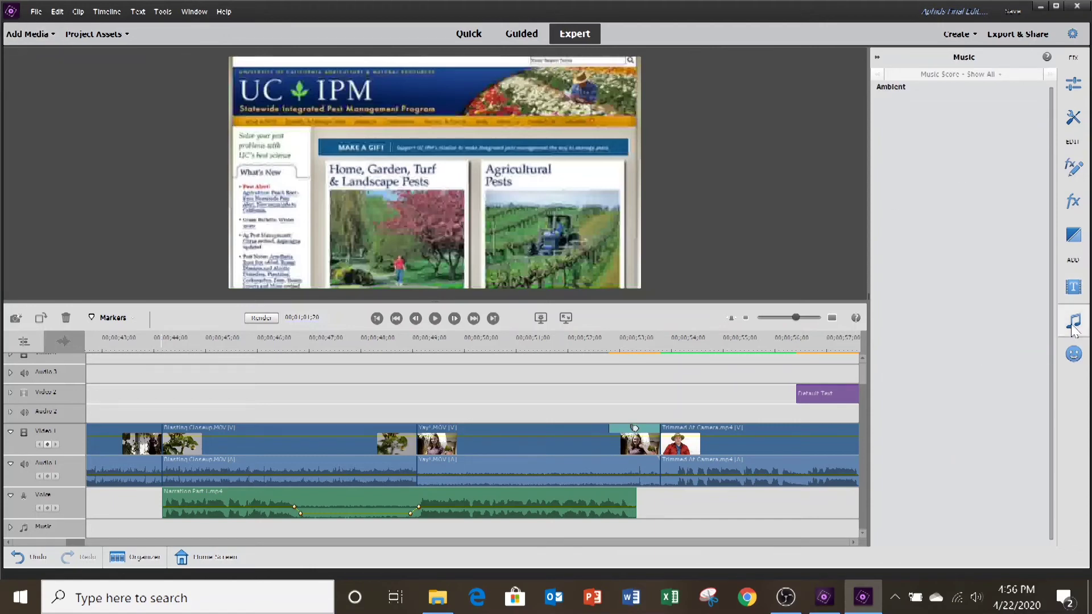
{"action": "right_click", "coordinate": [925, 501]}
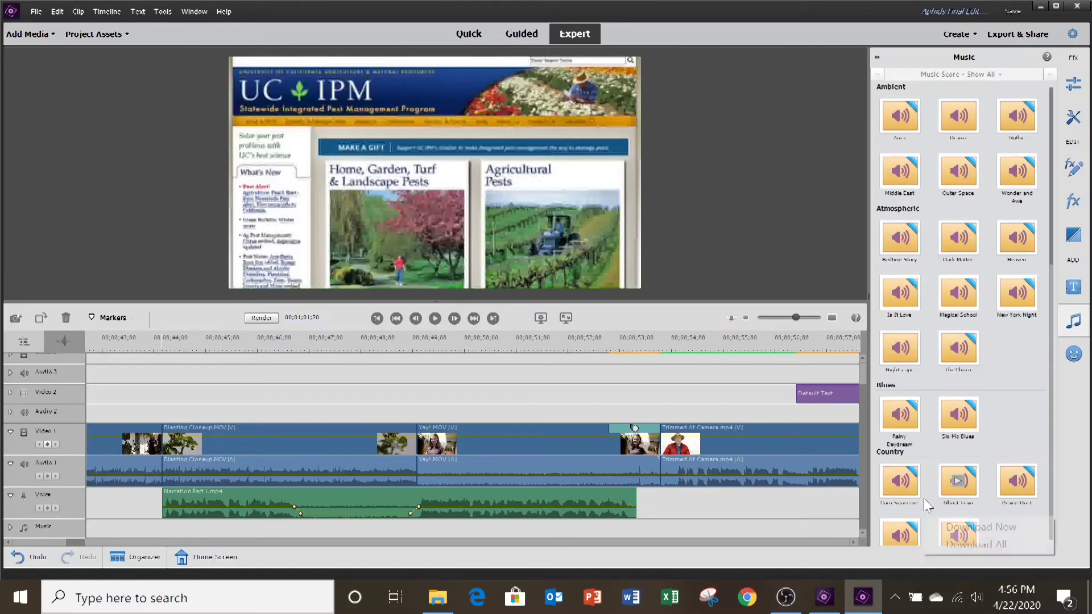
{"action": "right_click", "coordinate": [1018, 239]}
Step: Preview the Bell Hit sound from the Cartoon Effects sound effects and place it on Audio 2 above the Yay! clip
{"action": "left_click", "coordinate": [1000, 75]}
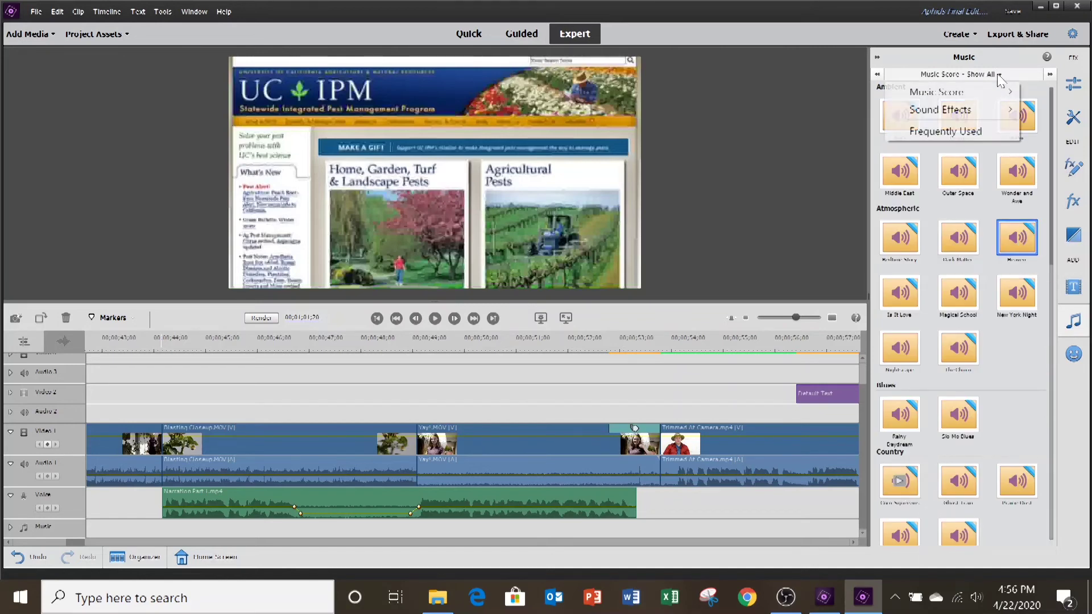
{"action": "left_click", "coordinate": [998, 74]}
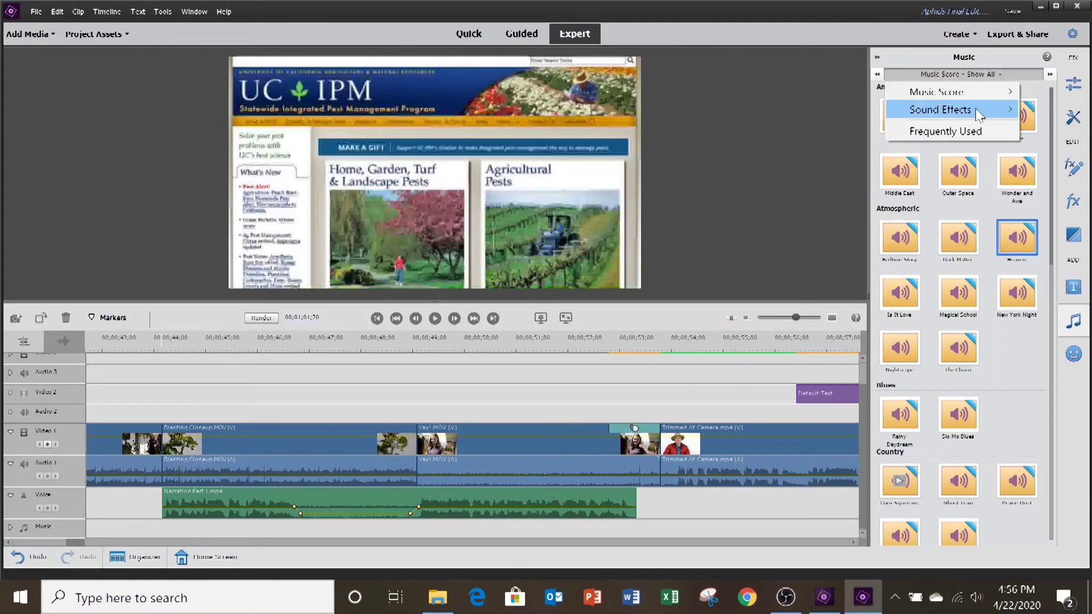
{"action": "mouse_move", "coordinate": [905, 111]}
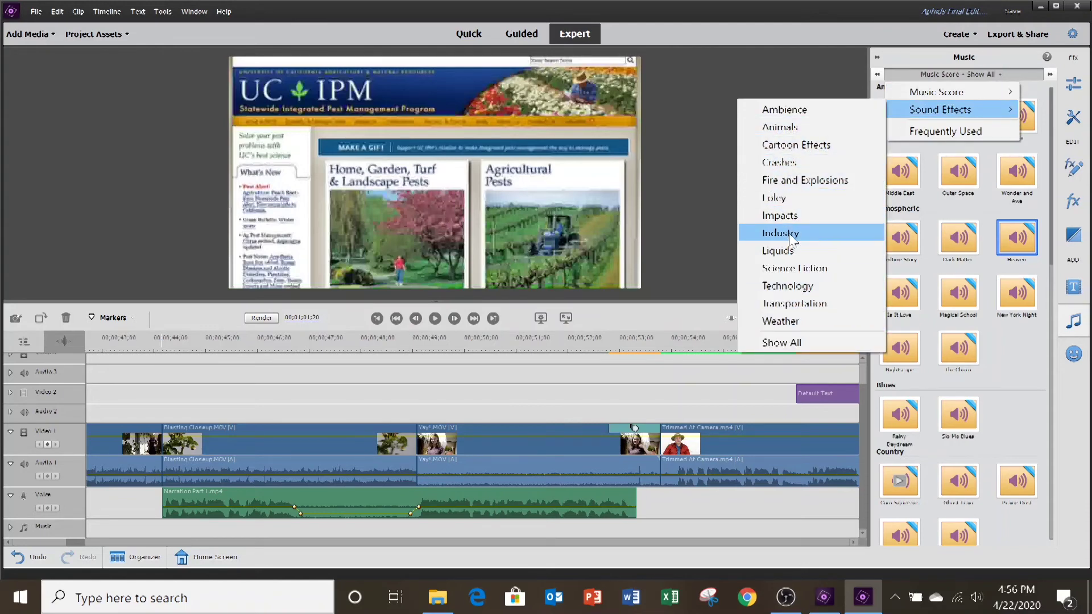
{"action": "left_click", "coordinate": [792, 147]}
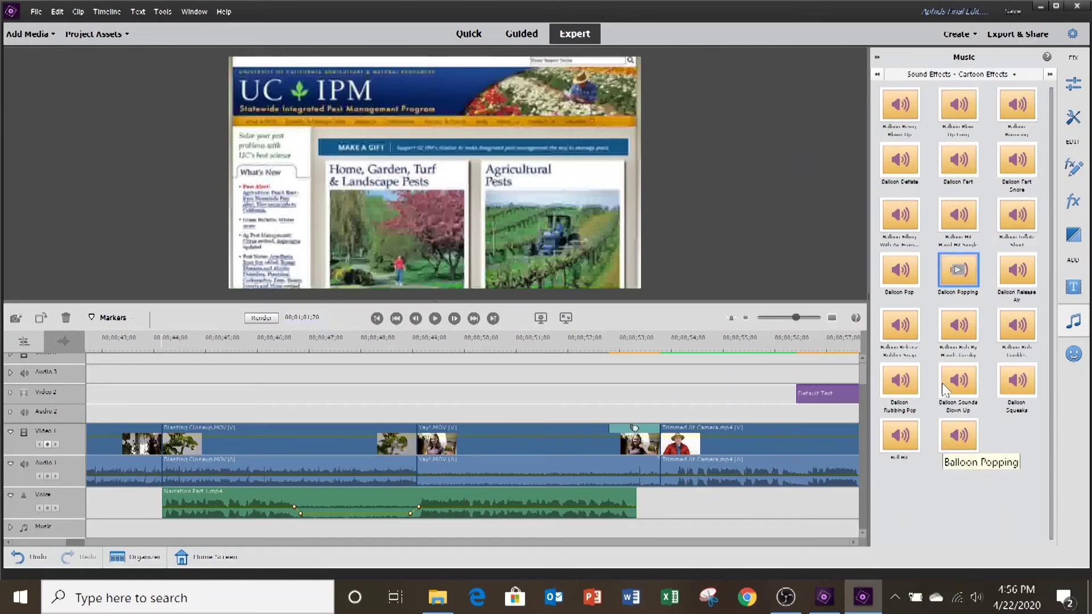
{"action": "left_click", "coordinate": [904, 441]}
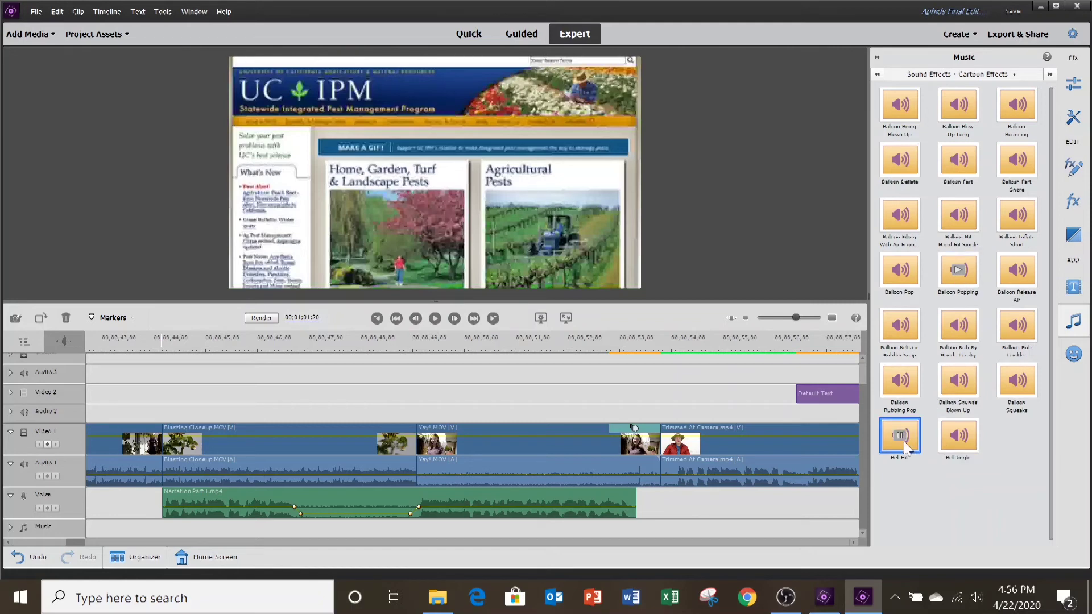
{"action": "left_click_drag", "start_coordinate": [904, 449], "coordinate": [489, 409]}
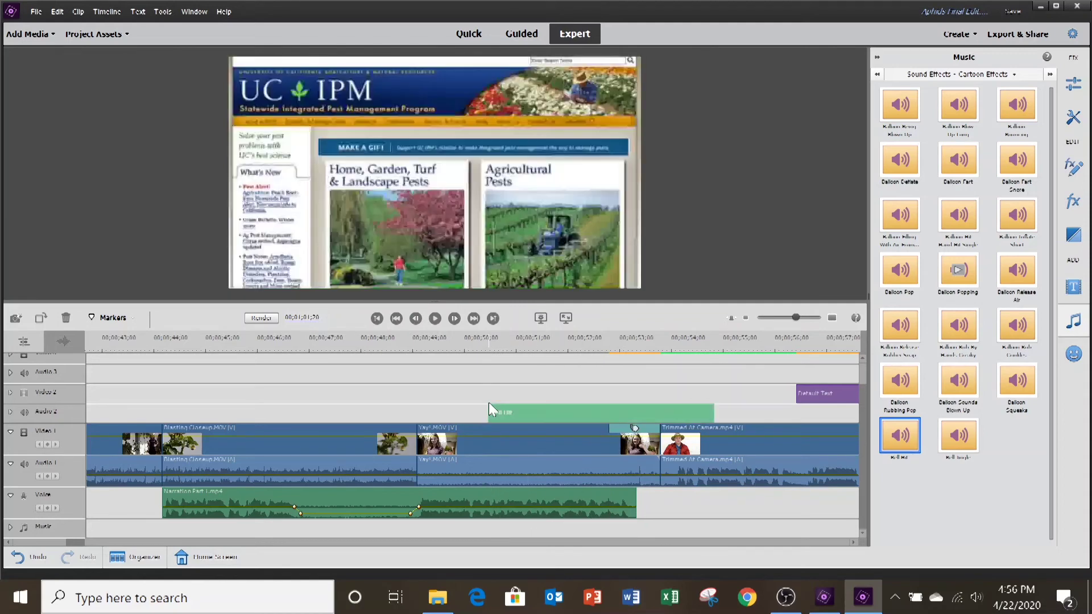
Step: Play the Yay! clip to check the Bell Hit sound against the thumbs-up
{"action": "left_click", "coordinate": [437, 343]}
{"action": "left_click", "coordinate": [437, 322]}
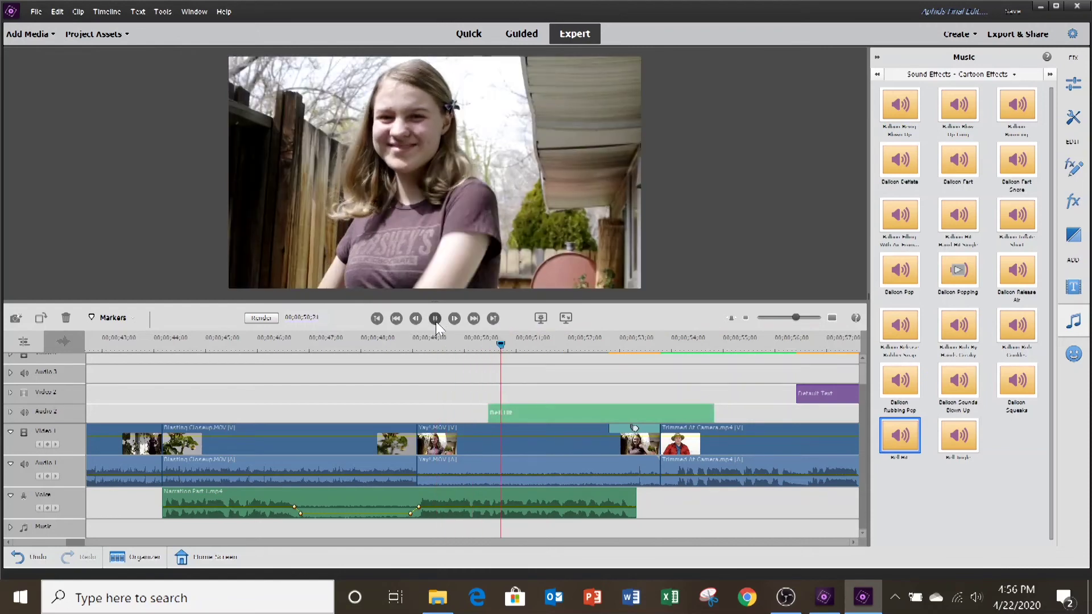
{"action": "left_click", "coordinate": [436, 322]}
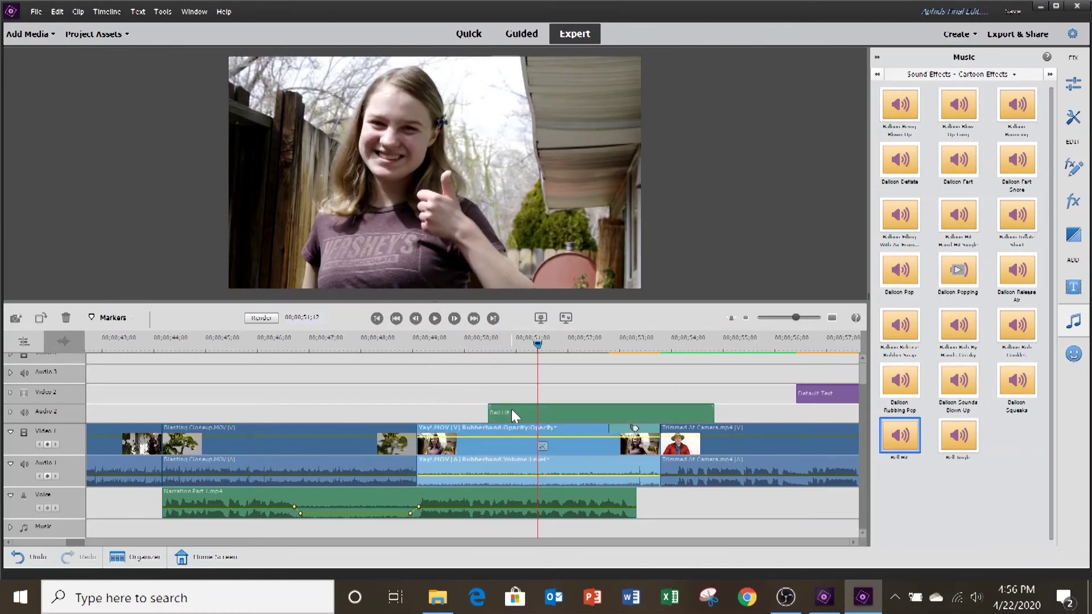
Step: Move the Bell Hit clip on Audio 2 to start at 00;00;51;05 and trim its end to just before the Yay! clip ends
{"action": "left_click_drag", "start_coordinate": [514, 409], "coordinate": [545, 410]}
{"action": "left_click", "coordinate": [524, 347]}
{"action": "mouse_move", "coordinate": [525, 348]}
{"action": "left_mouse_down"}
{"action": "mouse_move", "coordinate": [498, 352]}
{"action": "mouse_move", "coordinate": [523, 352]}
{"action": "left_mouse_up"}
{"action": "left_click_drag", "start_coordinate": [554, 409], "coordinate": [556, 407]}
{"action": "left_click_drag", "start_coordinate": [746, 414], "coordinate": [654, 412]}
Step: Render the timeline with the Bell Hit sound in place
{"action": "right_click", "coordinate": [522, 346]}
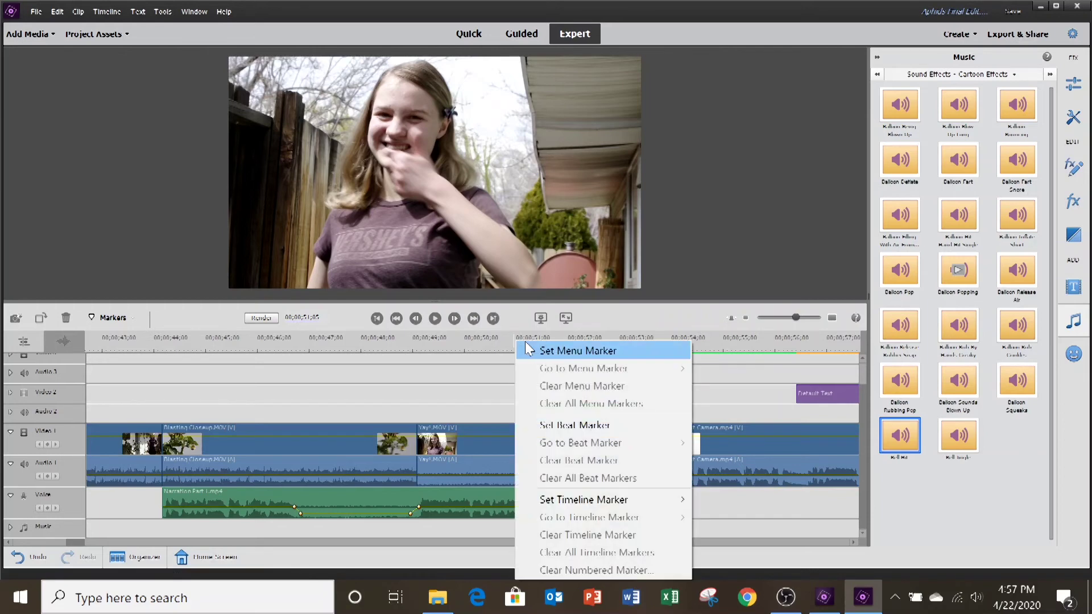
{"action": "right_click", "coordinate": [500, 366]}
{"action": "right_click", "coordinate": [524, 345]}
{"action": "left_click", "coordinate": [474, 373]}
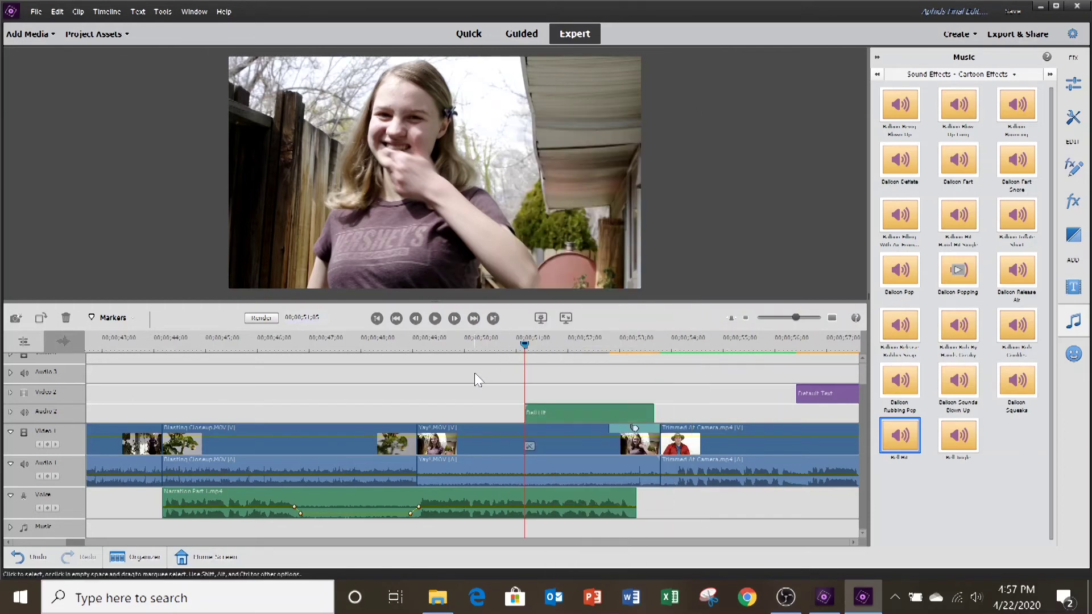
{"action": "key", "text": "Return"}
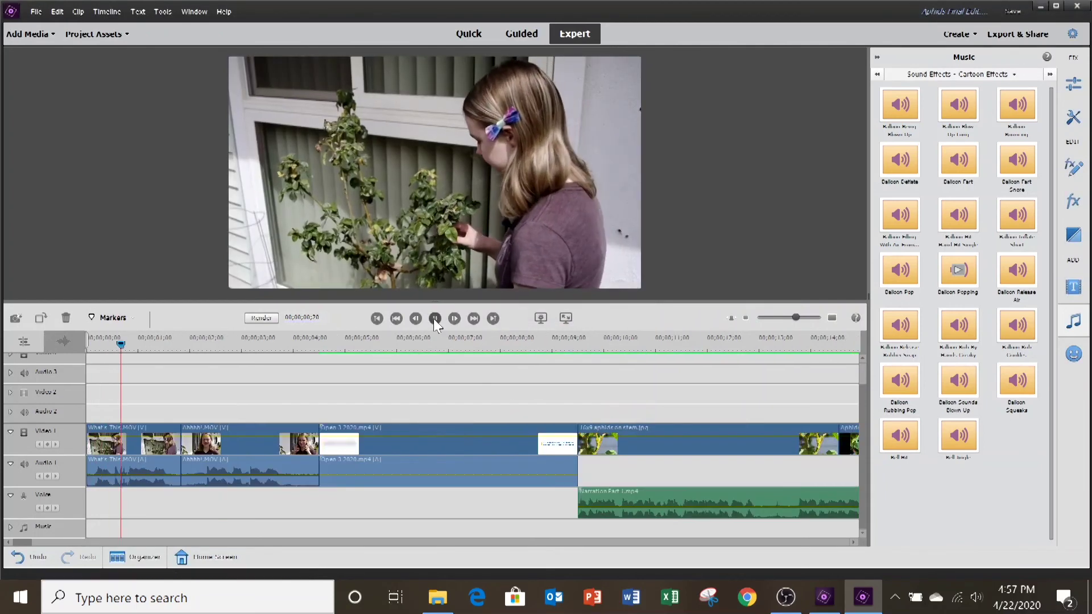
Step: Play the timeline from early in the Yay! clip into the man's on-camera clip to check the Bell Hit timing
{"action": "mouse_move", "coordinate": [24, 543]}
{"action": "left_mouse_down"}
{"action": "mouse_move", "coordinate": [97, 554]}
{"action": "mouse_move", "coordinate": [74, 561]}
{"action": "left_mouse_up"}
{"action": "right_click", "coordinate": [275, 344]}
{"action": "right_click", "coordinate": [318, 346]}
{"action": "right_click", "coordinate": [301, 348]}
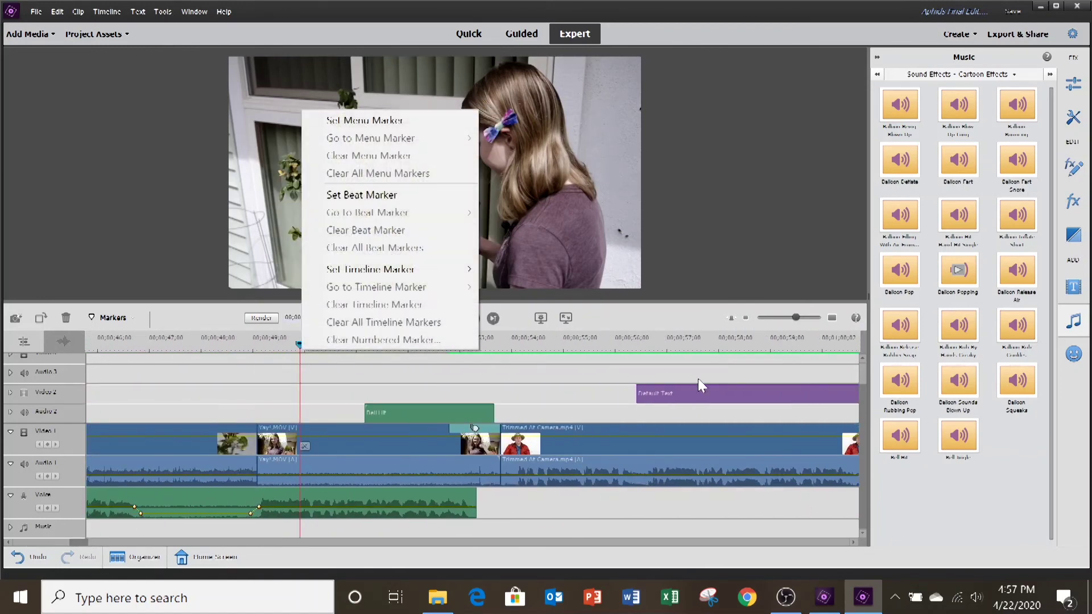
{"action": "left_click", "coordinate": [694, 320]}
{"action": "left_click", "coordinate": [435, 318]}
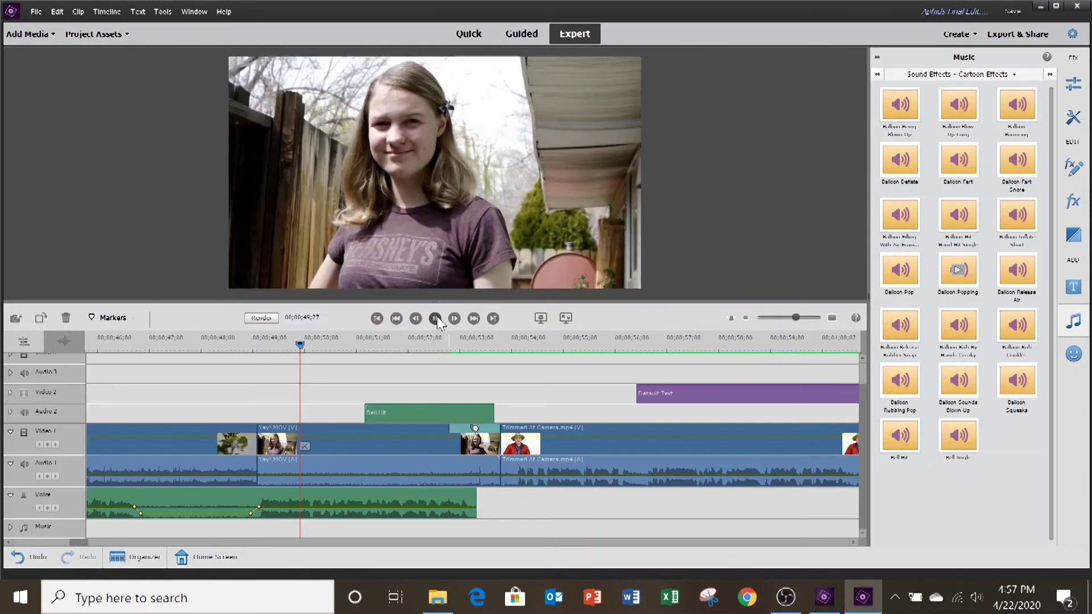
{"action": "right_click", "coordinate": [436, 340]}
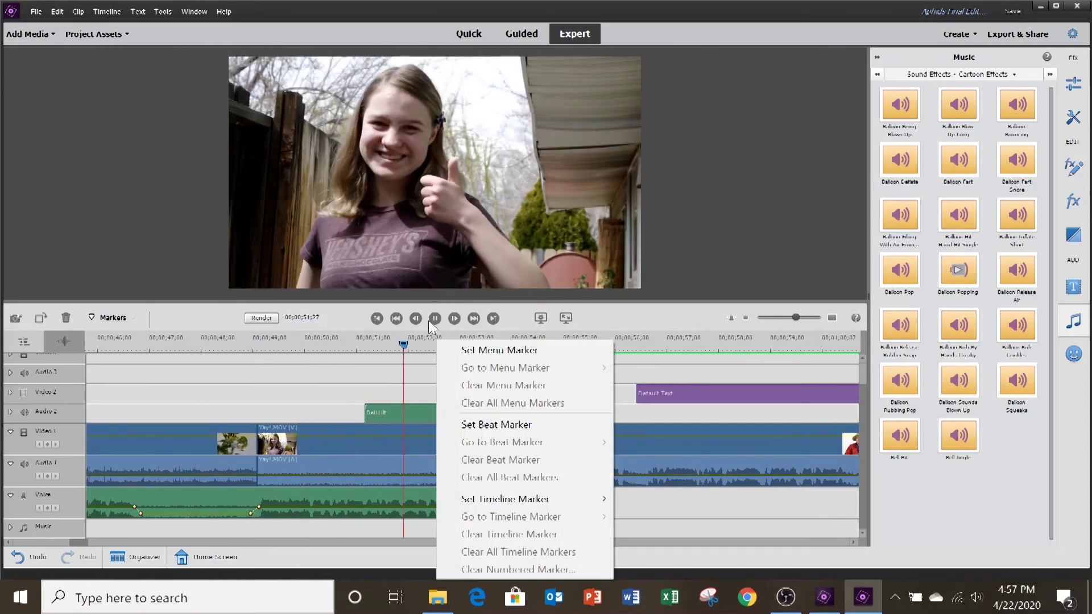
{"action": "left_click", "coordinate": [435, 318]}
{"action": "left_click", "coordinate": [435, 319]}
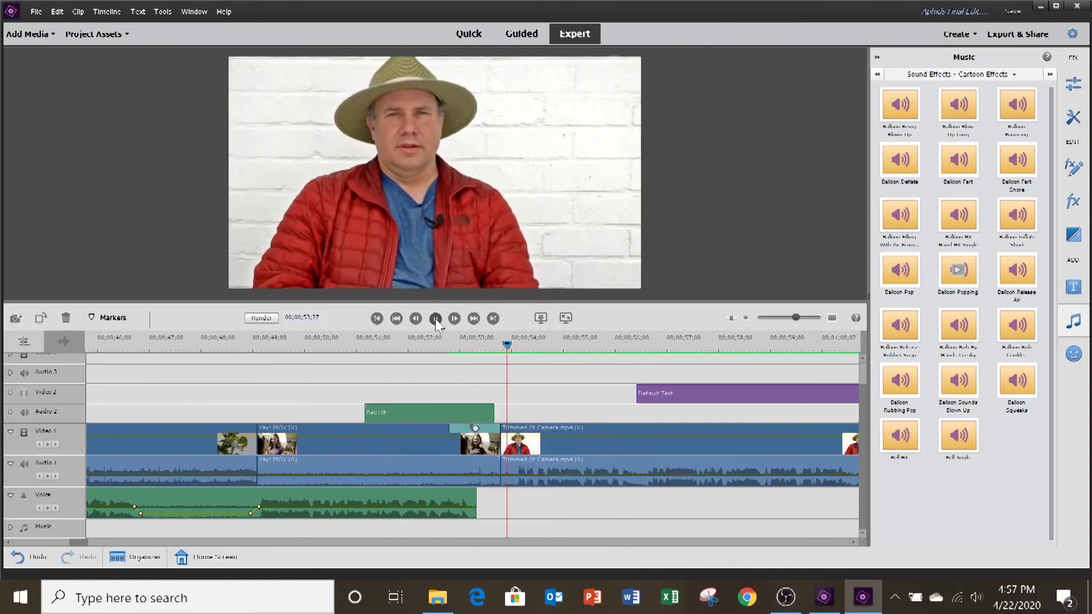
{"action": "right_click", "coordinate": [478, 347]}
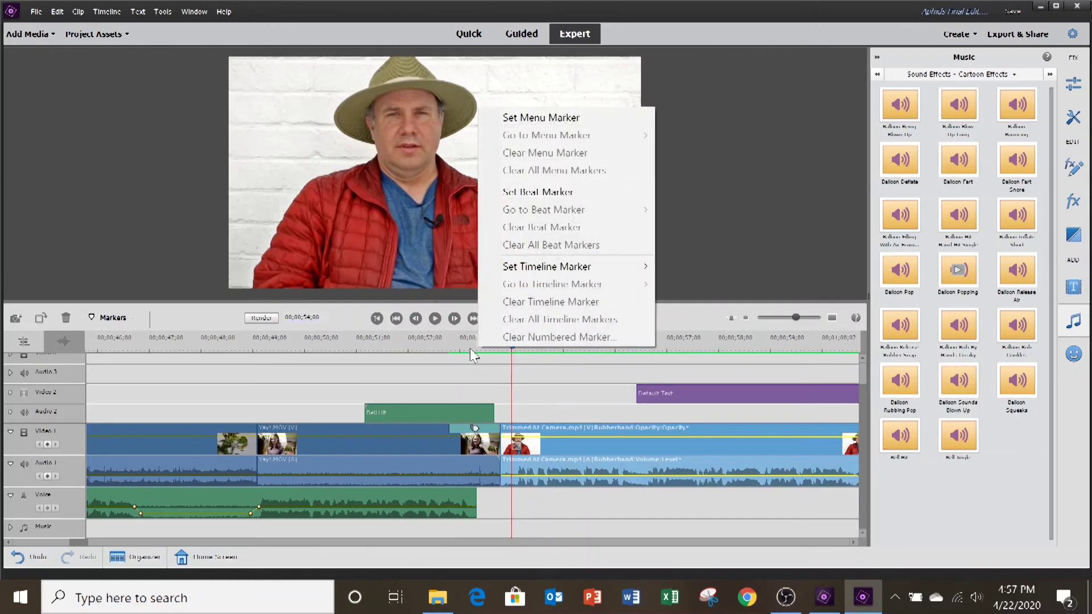
{"action": "left_click", "coordinate": [596, 381]}
{"action": "left_click", "coordinate": [596, 381]}
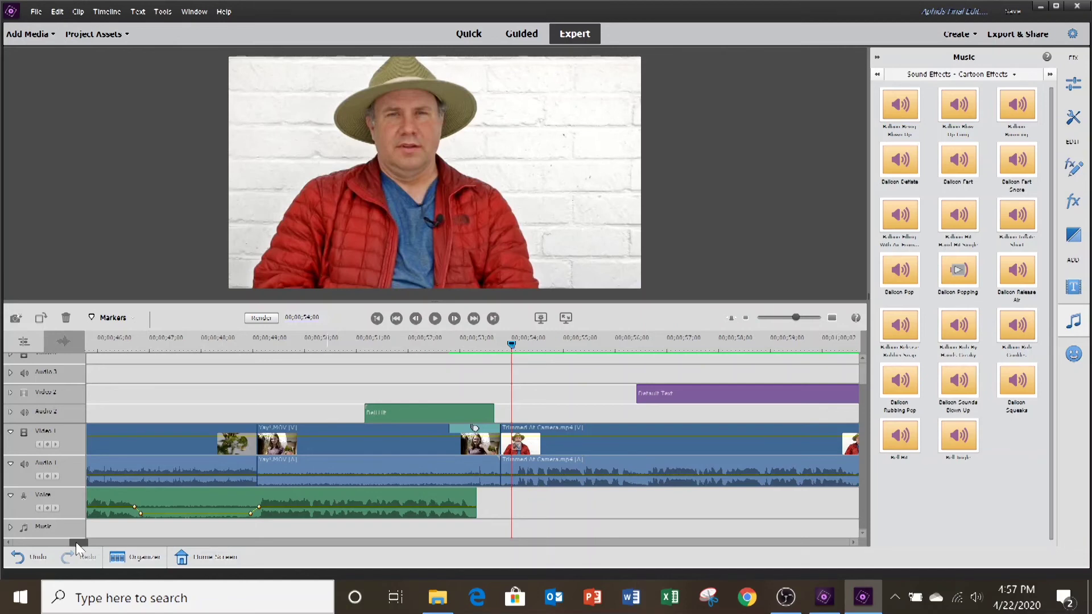
Step: Lower the volume level of the Blasting.MOV clip's audio on Audio 1
{"action": "left_click_drag", "start_coordinate": [76, 541], "coordinate": [19, 546]}
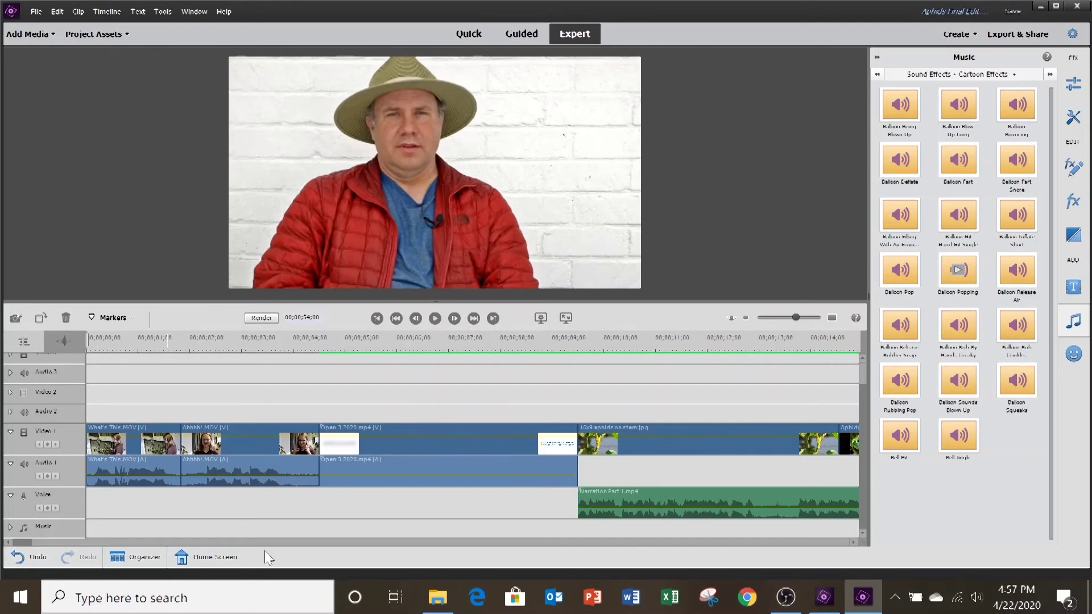
{"action": "left_click_drag", "start_coordinate": [26, 542], "coordinate": [73, 543]}
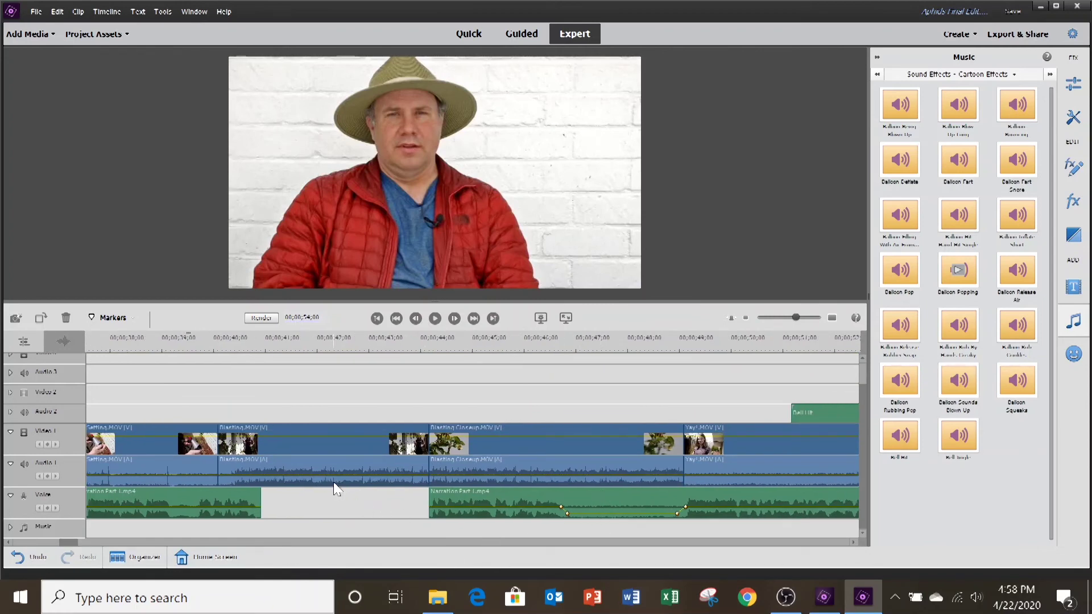
{"action": "left_click", "coordinate": [339, 467]}
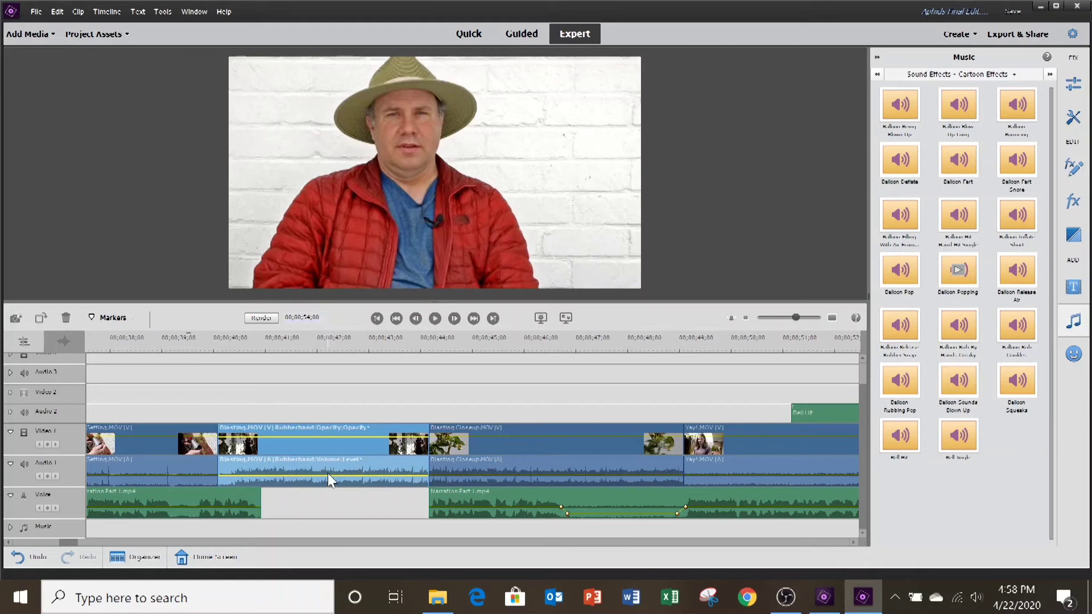
{"action": "right_click", "coordinate": [346, 496]}
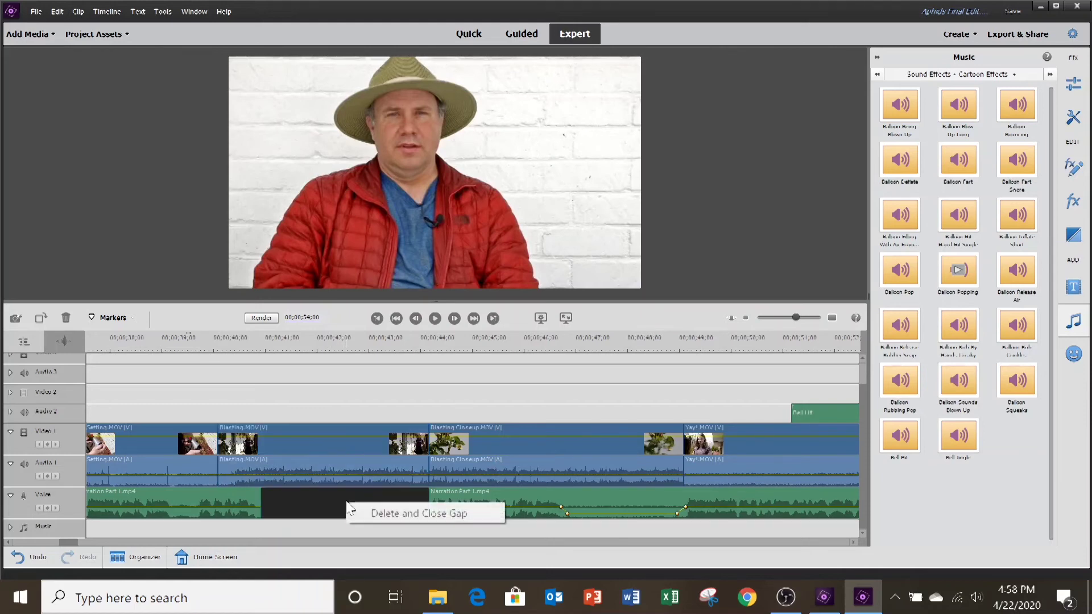
{"action": "left_click", "coordinate": [358, 410]}
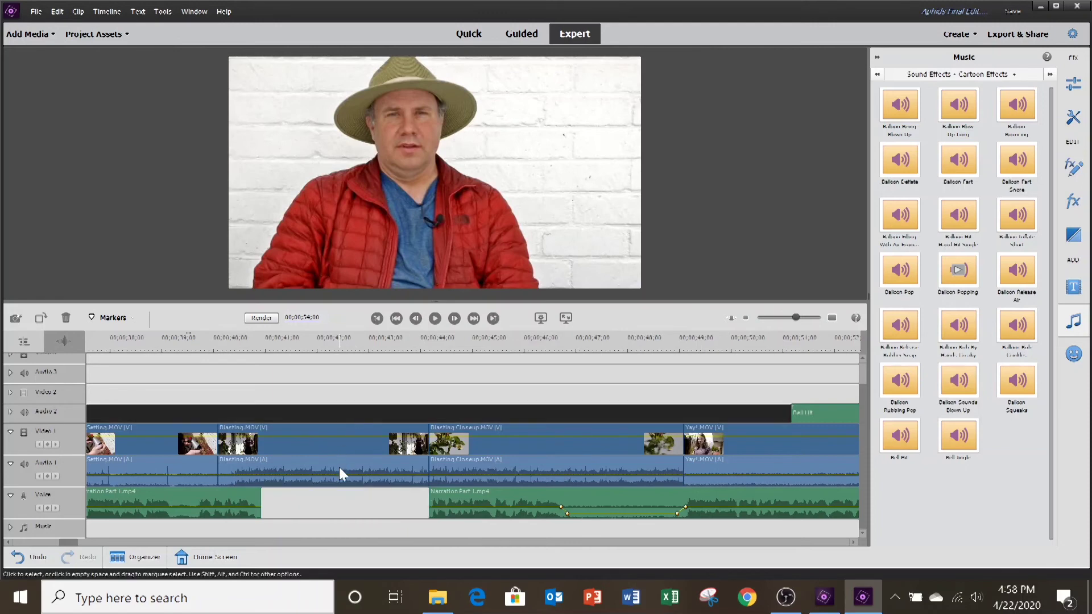
{"action": "left_click", "coordinate": [340, 503]}
{"action": "left_click", "coordinate": [337, 511]}
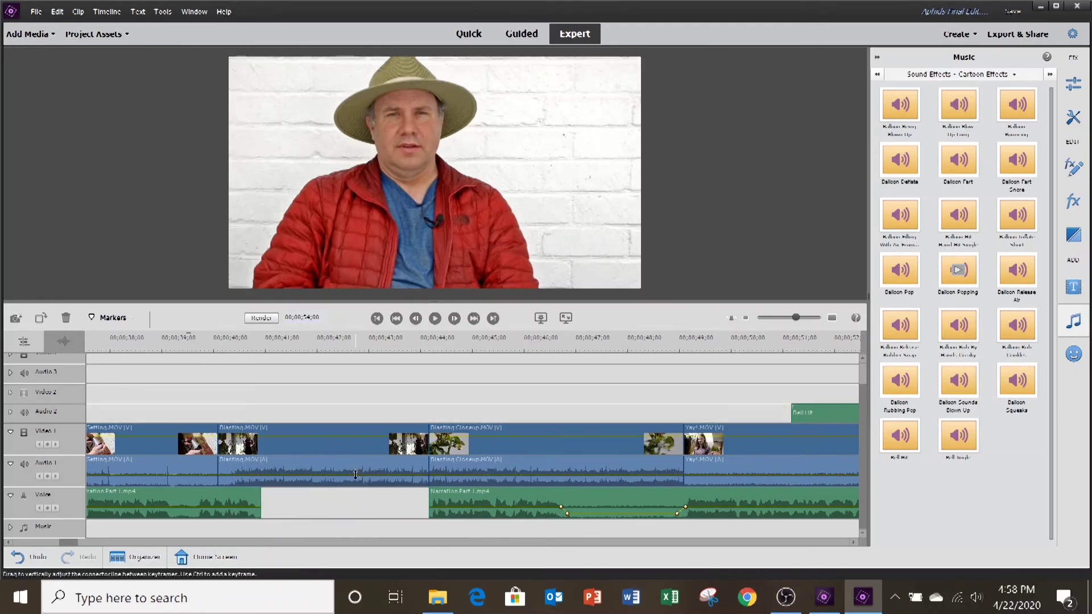
{"action": "left_click", "coordinate": [353, 475]}
{"action": "left_click_drag", "start_coordinate": [352, 476], "coordinate": [352, 478]}
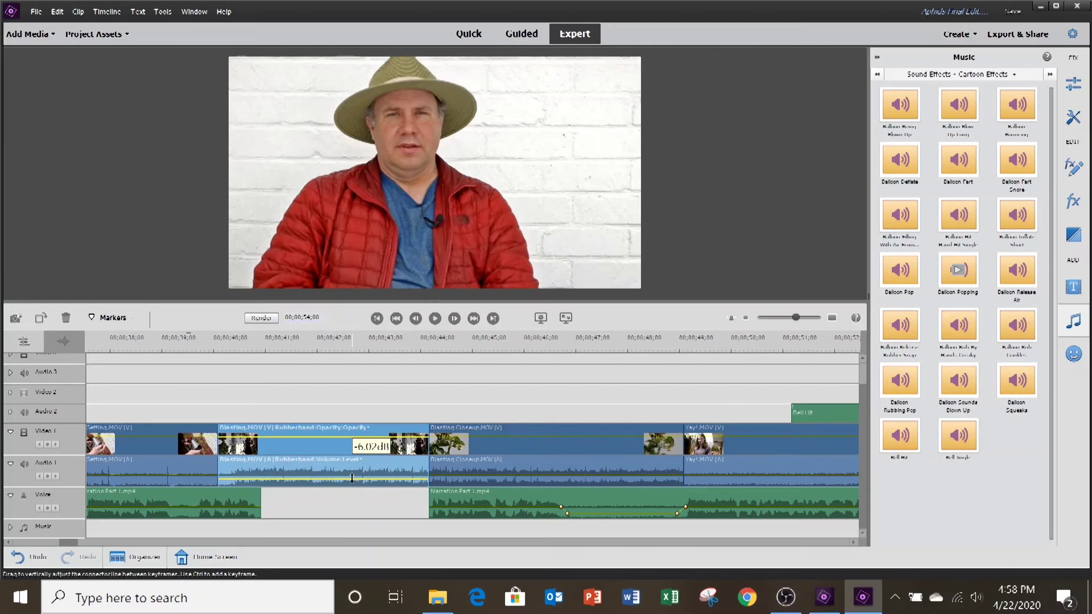
{"action": "left_click_drag", "start_coordinate": [352, 478], "coordinate": [353, 482]}
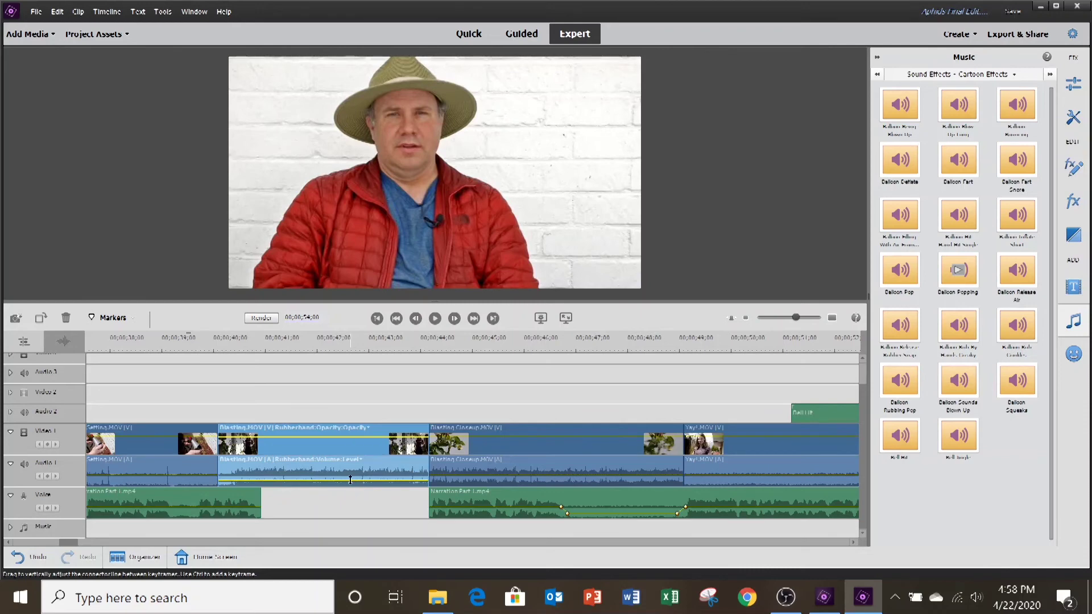
Step: Lower the volume levels of the Blasting Closeup.MOV and Yay!.MOV audio on Audio 1
{"action": "left_click", "coordinate": [537, 476]}
{"action": "left_click_drag", "start_coordinate": [537, 476], "coordinate": [534, 481]}
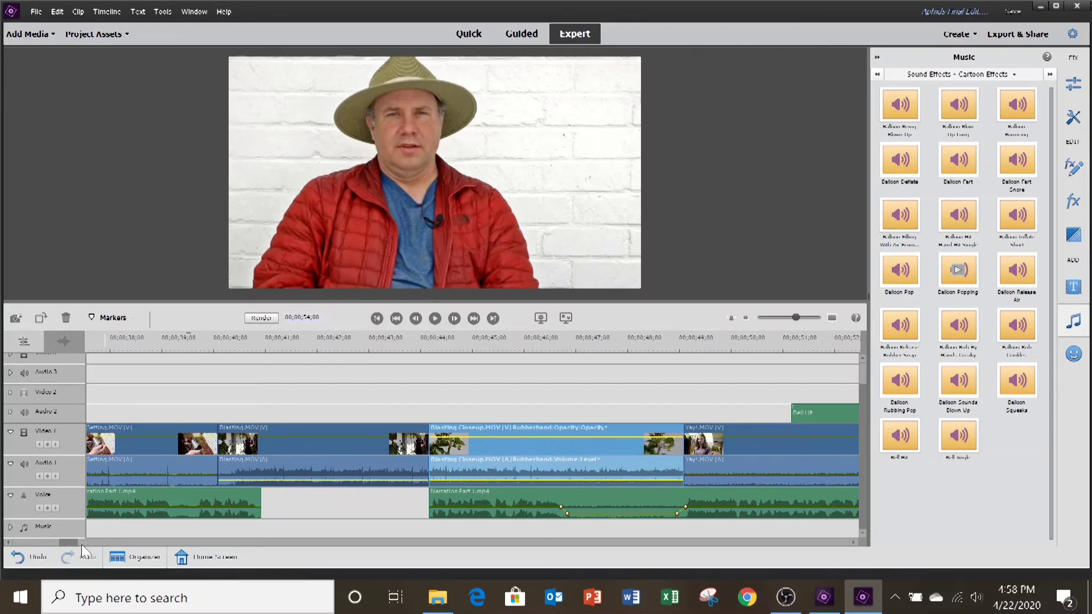
{"action": "left_click_drag", "start_coordinate": [77, 542], "coordinate": [86, 543]}
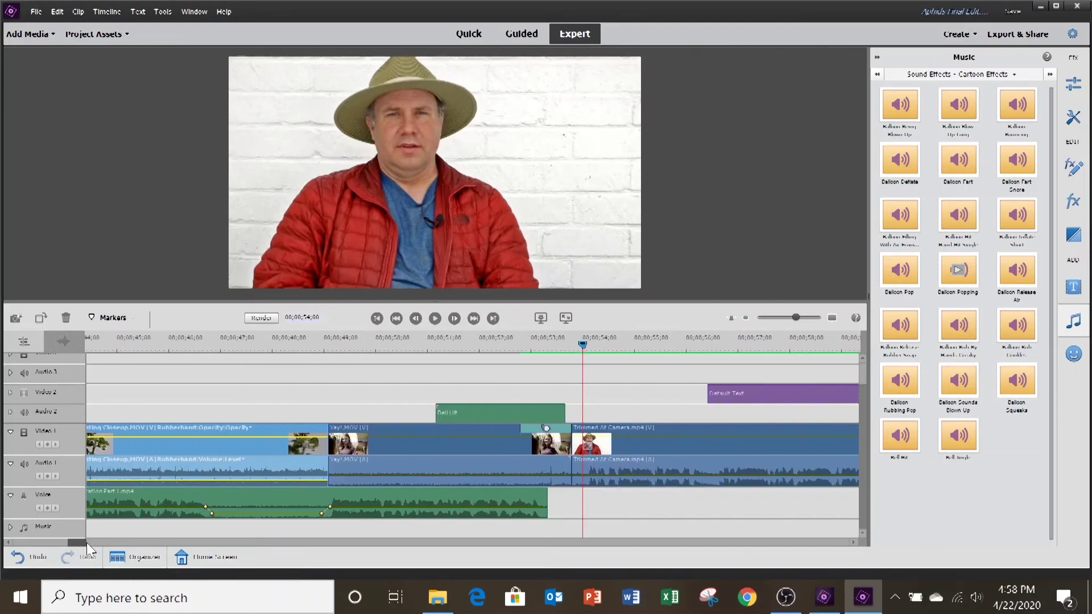
{"action": "left_click", "coordinate": [434, 475]}
{"action": "left_click_drag", "start_coordinate": [435, 476], "coordinate": [434, 483]}
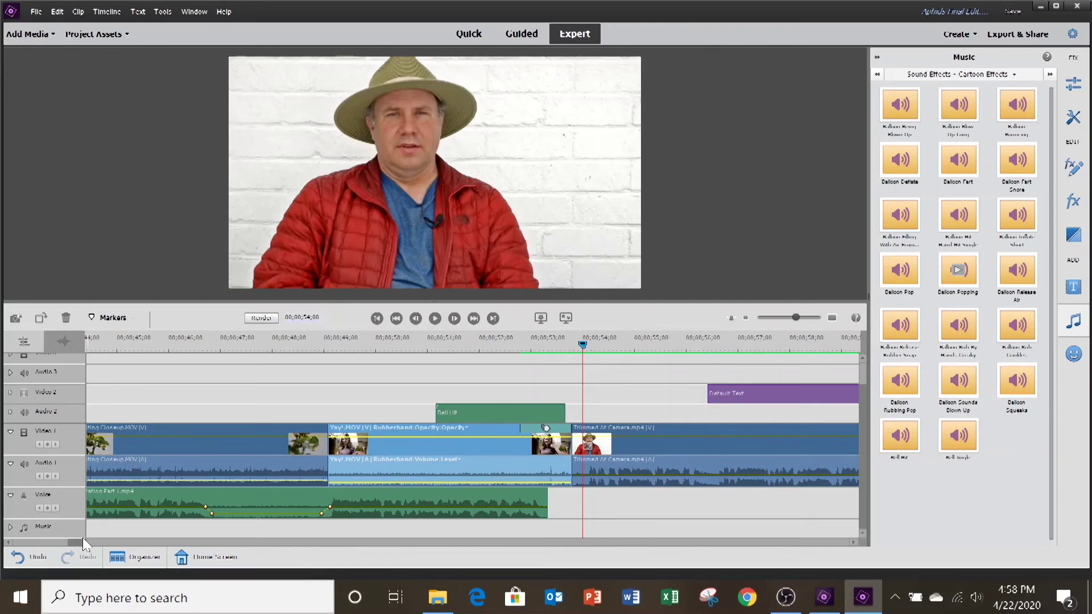
{"action": "left_click_drag", "start_coordinate": [75, 542], "coordinate": [49, 548]}
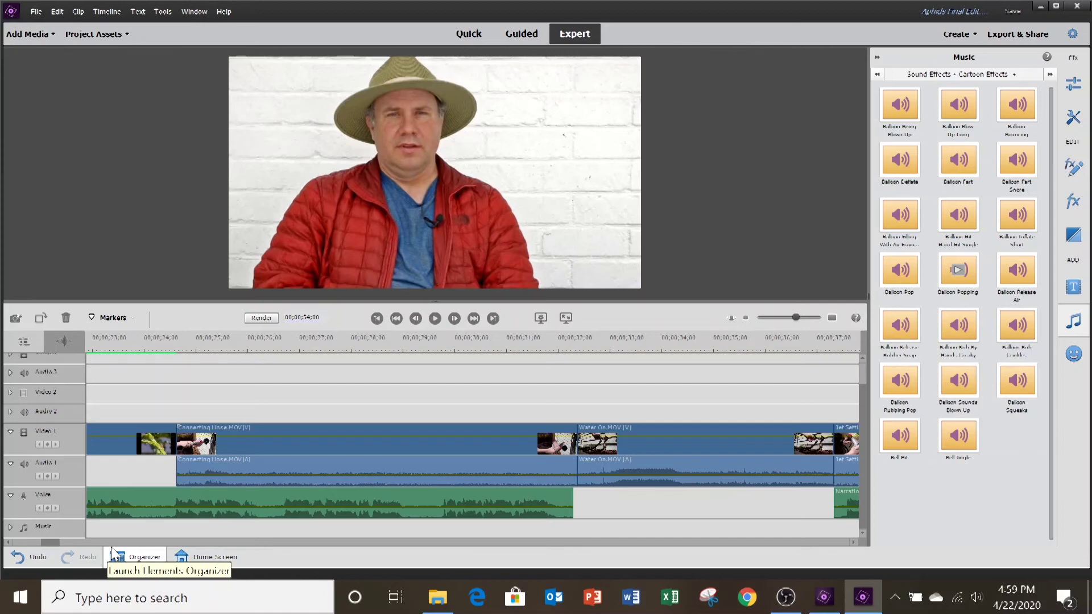
Step: Lower the volume level of the Connecting Hose.MOV audio on Audio 1 and play the clip's opening to check the balance
{"action": "left_click", "coordinate": [283, 475]}
{"action": "left_click_drag", "start_coordinate": [283, 476], "coordinate": [283, 479]}
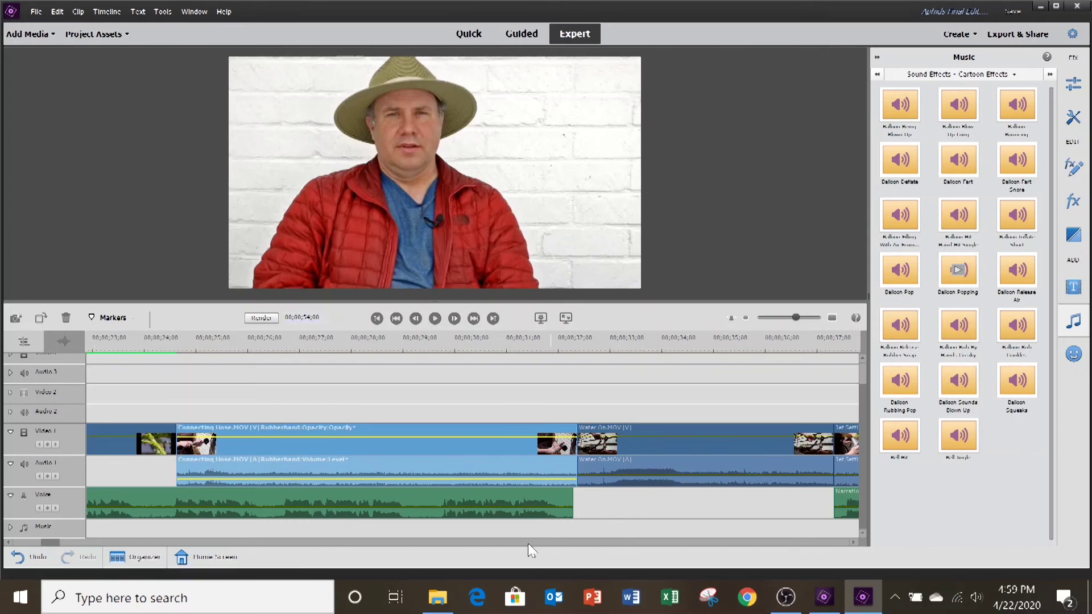
{"action": "left_click", "coordinate": [155, 341]}
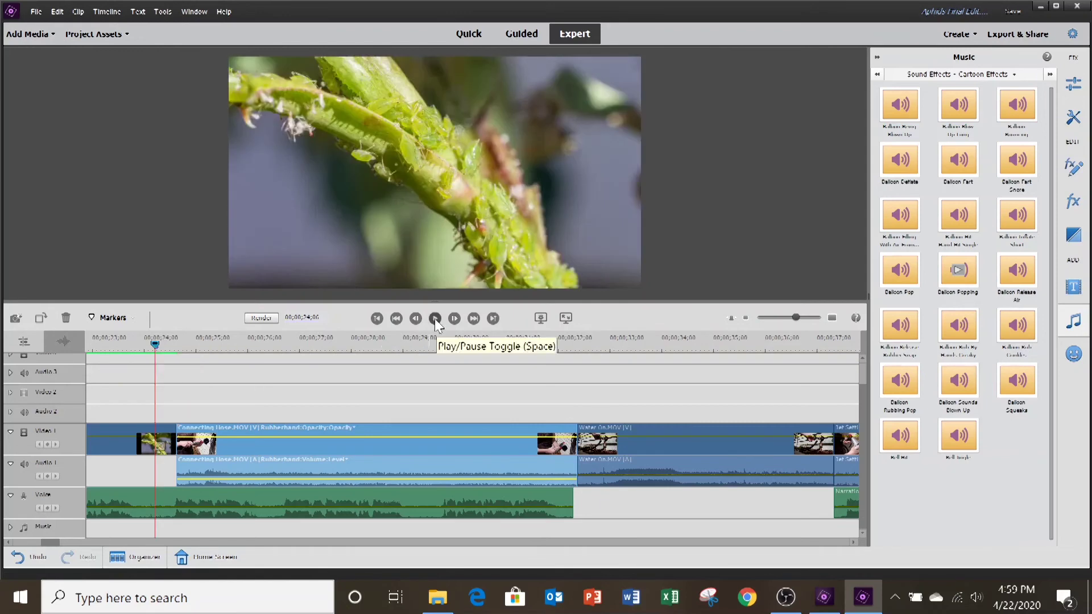
{"action": "left_click", "coordinate": [436, 319]}
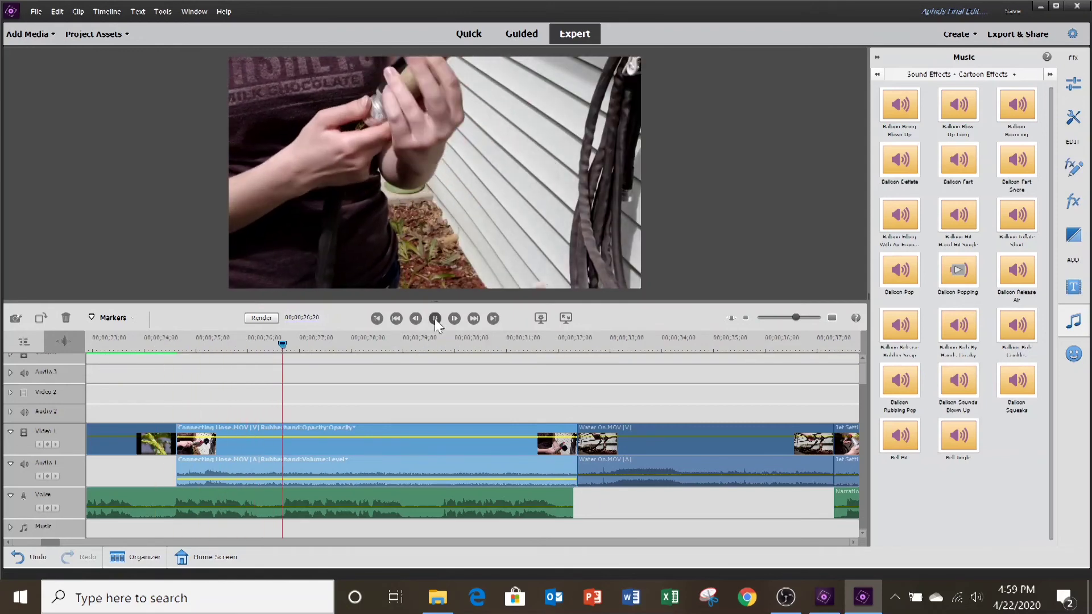
{"action": "left_click", "coordinate": [436, 319]}
Step: Play the timeline from Blasting.MOV into Blasting Closeup.MOV to check the audio levels, and save the project
{"action": "left_click_drag", "start_coordinate": [48, 541], "coordinate": [62, 541]}
{"action": "left_click", "coordinate": [494, 345]}
{"action": "left_click", "coordinate": [435, 318]}
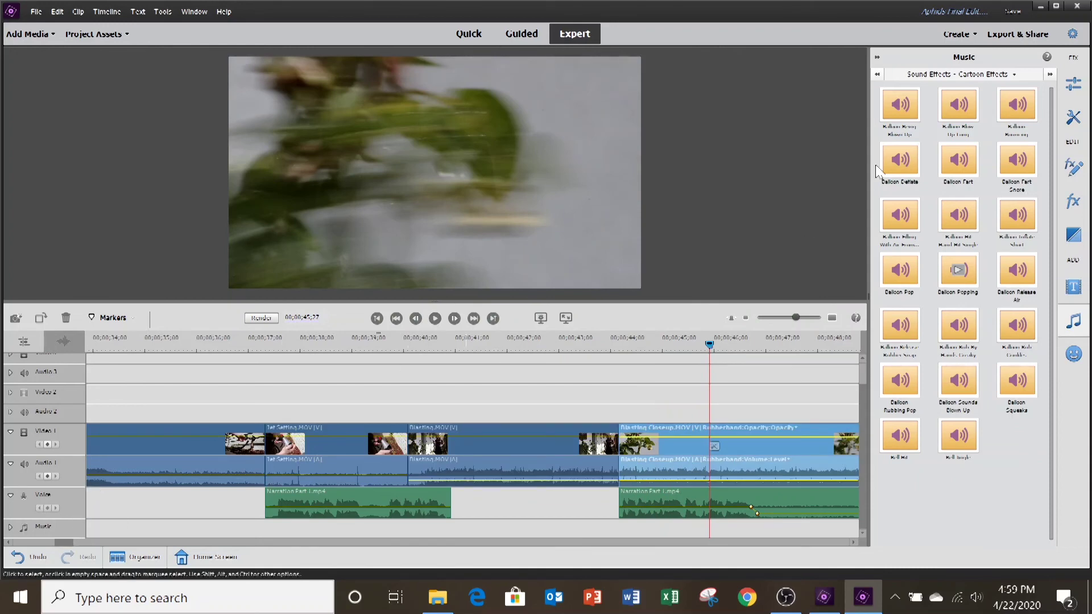
{"action": "left_click", "coordinate": [1013, 11]}
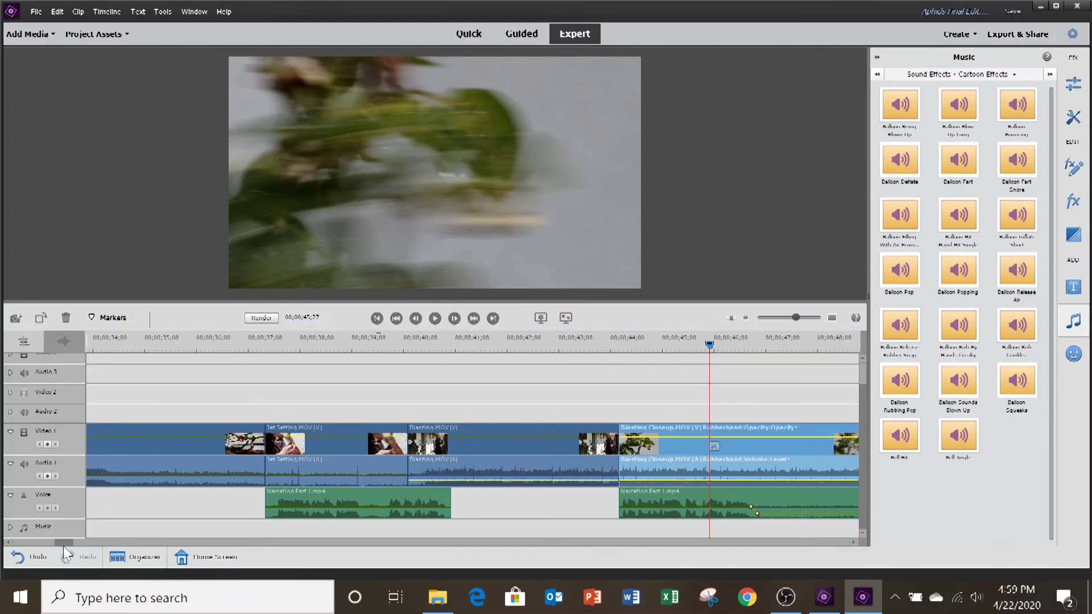
Step: Add the Rock-Pop music score Class Reunion to the Music track, starting at the beginning of the Open 3 2020.mp4 clip
{"action": "left_click_drag", "start_coordinate": [66, 544], "coordinate": [19, 543]}
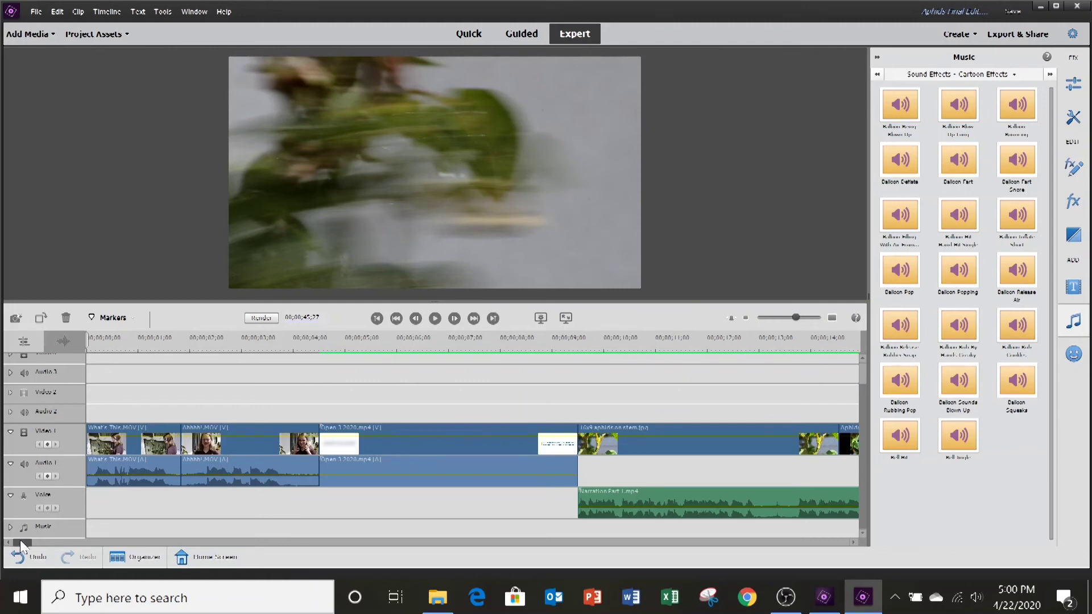
{"action": "left_click_drag", "start_coordinate": [19, 540], "coordinate": [23, 541]}
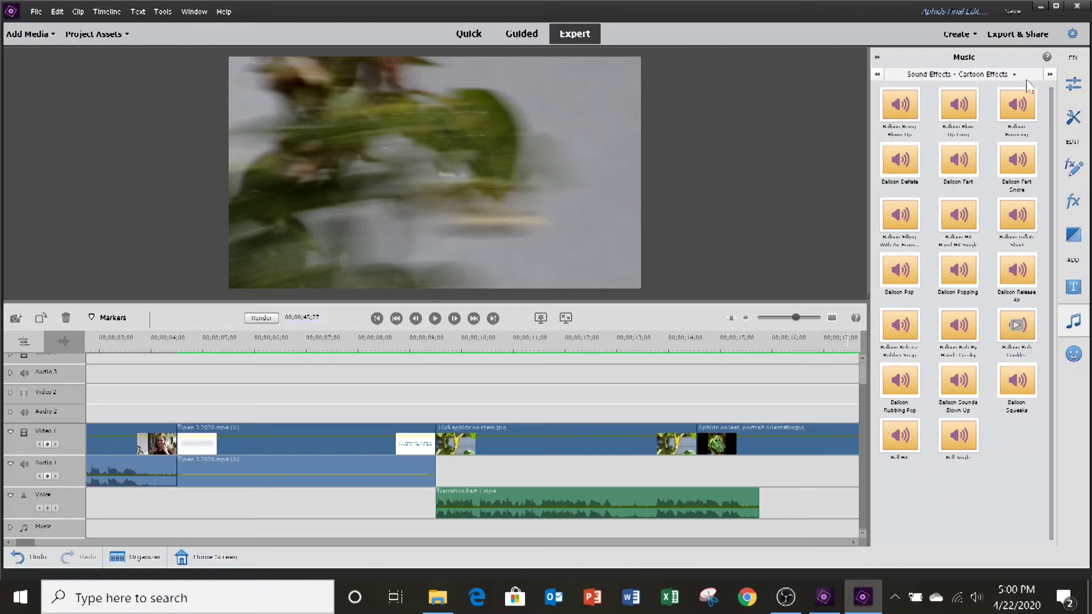
{"action": "left_click", "coordinate": [1073, 322]}
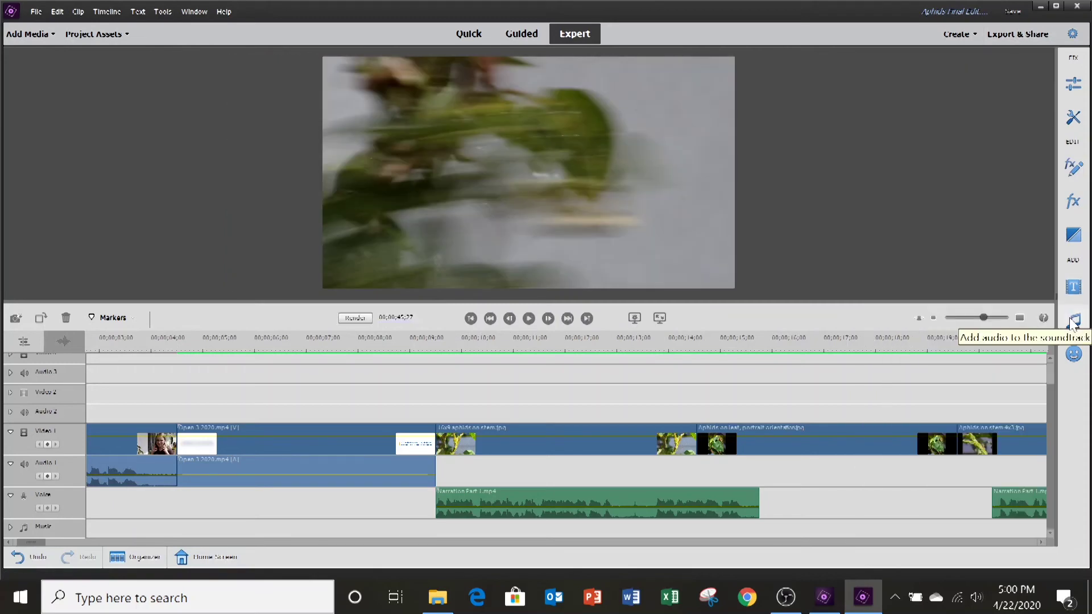
{"action": "left_click", "coordinate": [1073, 322]}
{"action": "left_click", "coordinate": [1015, 75]}
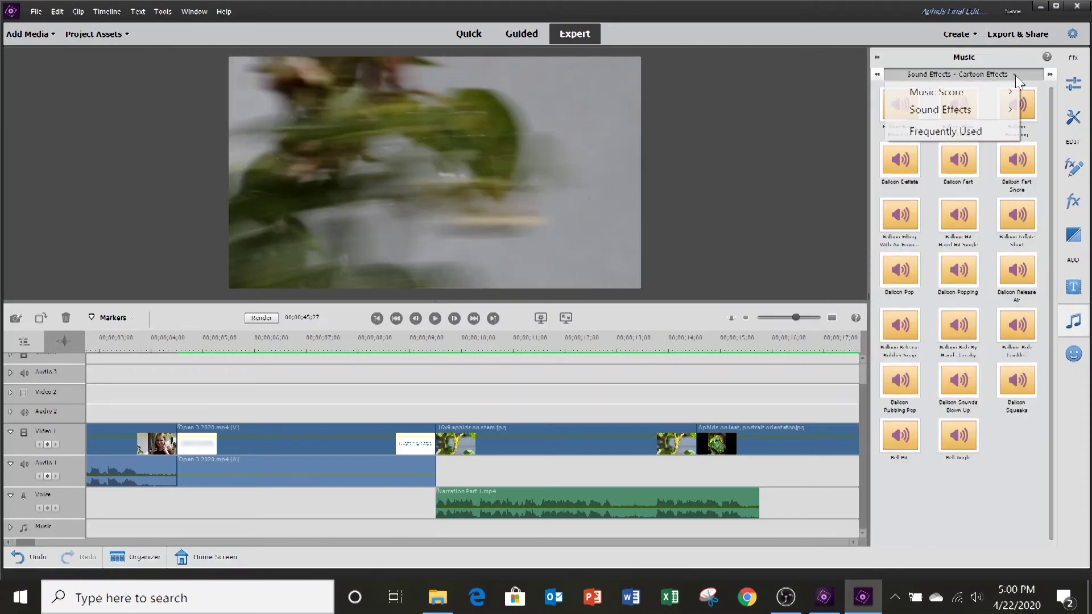
{"action": "mouse_move", "coordinate": [981, 96]}
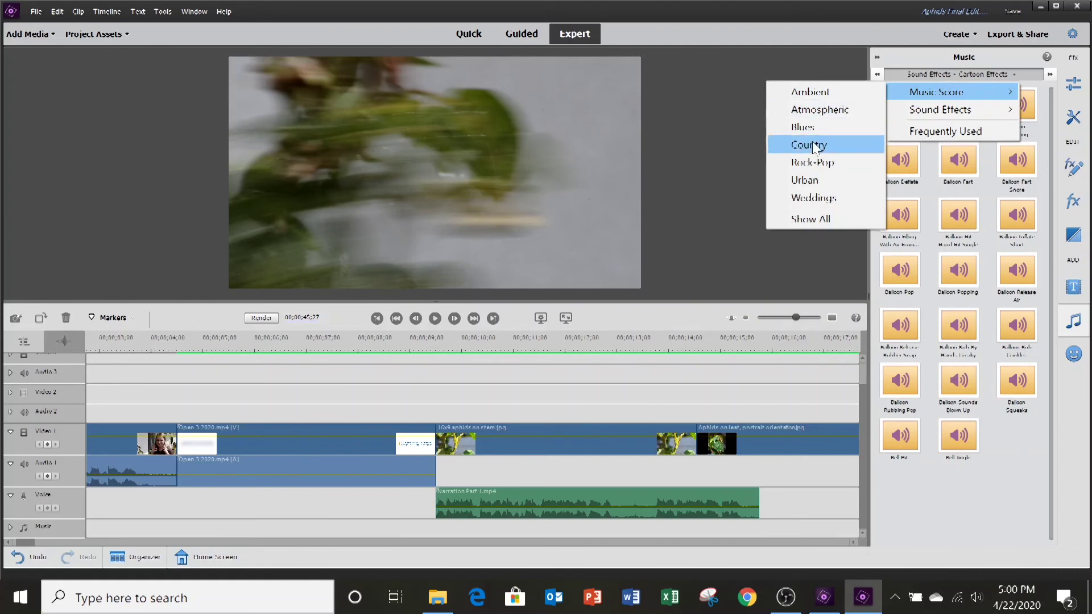
{"action": "left_click", "coordinate": [812, 162]}
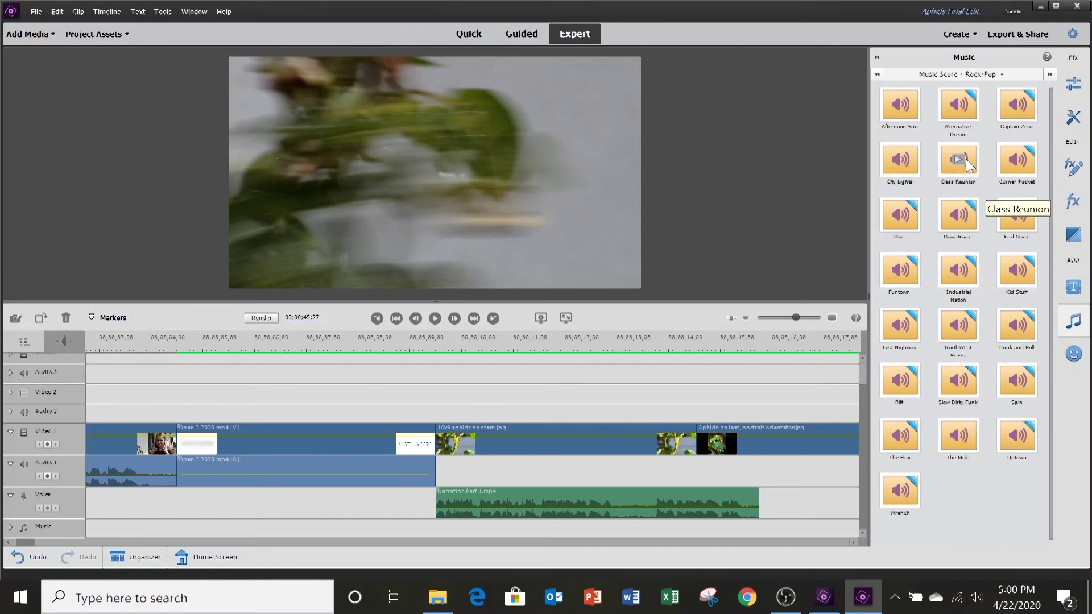
{"action": "left_click_drag", "start_coordinate": [970, 167], "coordinate": [179, 532]}
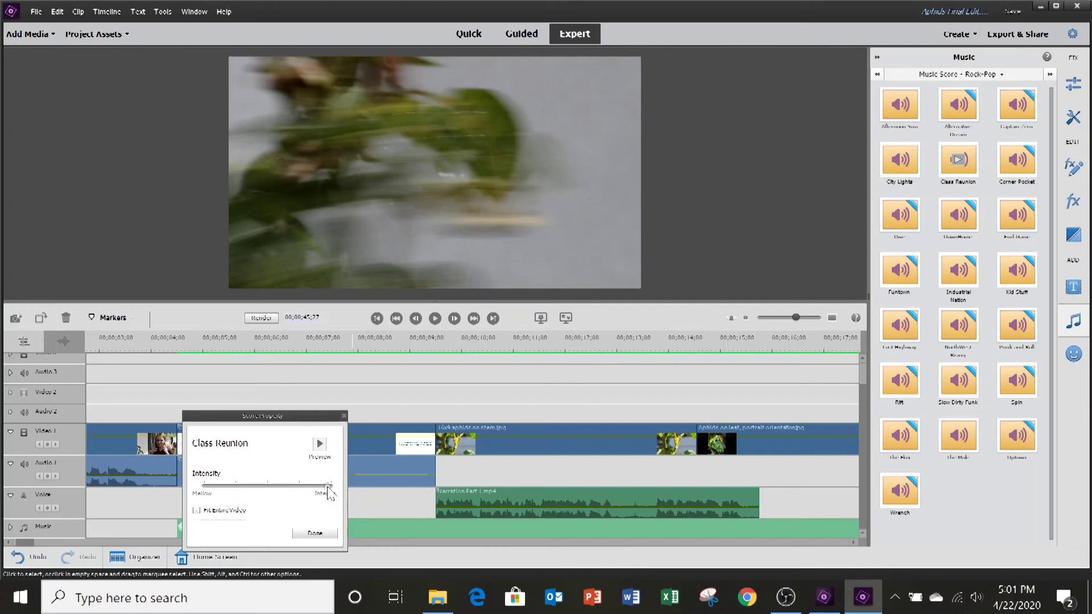
Step: Preview the Class Reunion score at its most mellow and at its most intense setting
{"action": "left_click_drag", "start_coordinate": [328, 487], "coordinate": [215, 486]}
{"action": "left_click", "coordinate": [319, 444]}
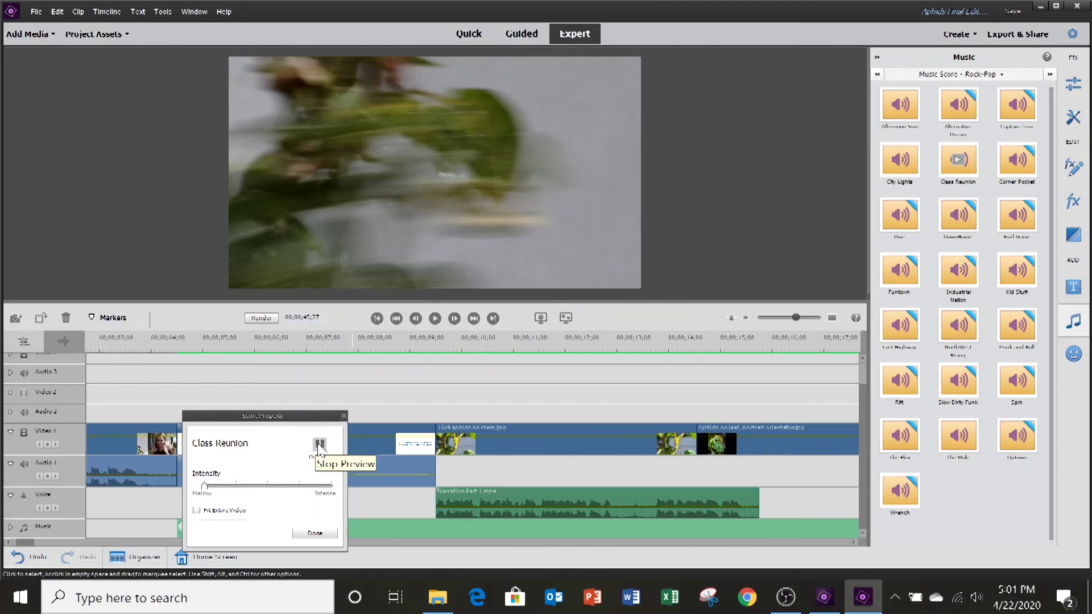
{"action": "left_click", "coordinate": [319, 447]}
{"action": "left_click_drag", "start_coordinate": [206, 486], "coordinate": [334, 494]}
{"action": "left_click", "coordinate": [319, 445]}
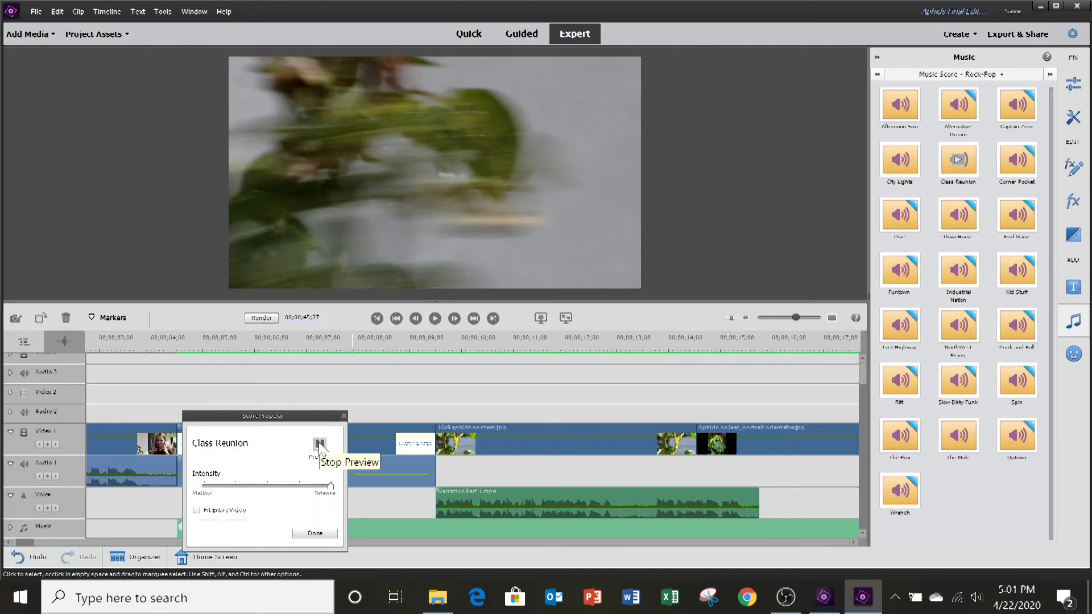
{"action": "left_click", "coordinate": [319, 445]}
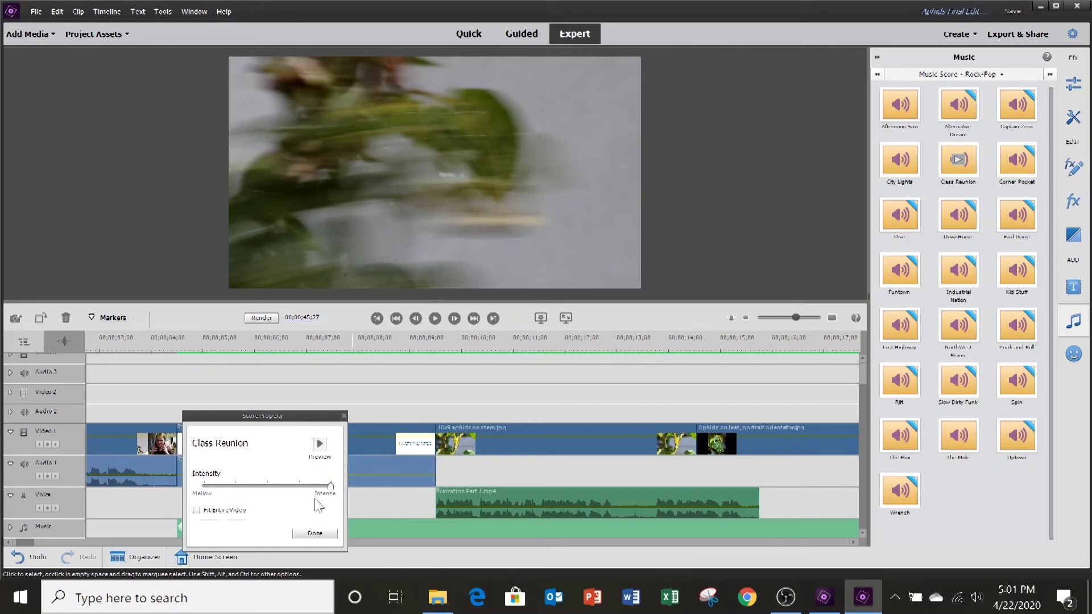
Step: Set the Class Reunion score's intensity near the mellow end, enable Fit Entire Video, and apply the score properties
{"action": "left_click_drag", "start_coordinate": [332, 487], "coordinate": [236, 494]}
{"action": "left_click", "coordinate": [198, 511]}
{"action": "left_click", "coordinate": [315, 534]}
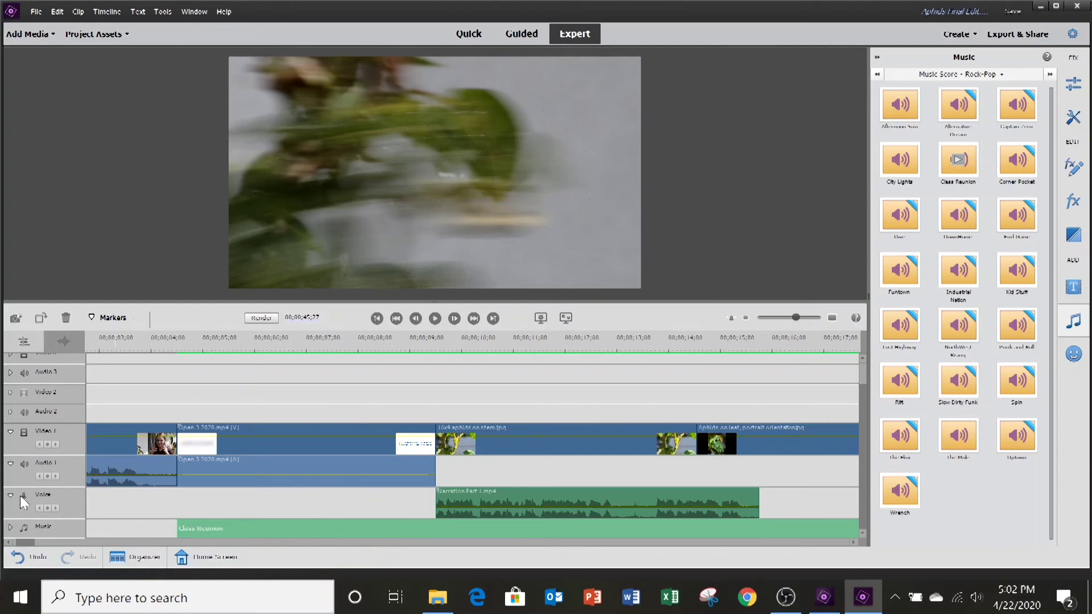
Step: Expand the Music track and play from just before the opening logo into the first narration to check the music loudness
{"action": "left_click", "coordinate": [10, 529]}
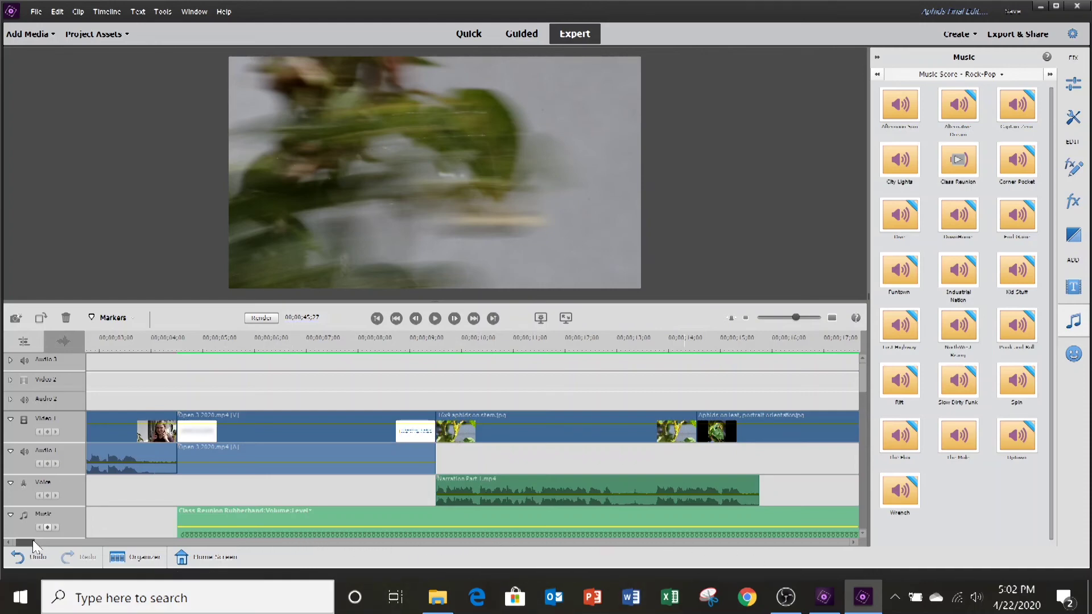
{"action": "left_click", "coordinate": [153, 344]}
{"action": "left_click", "coordinate": [434, 319]}
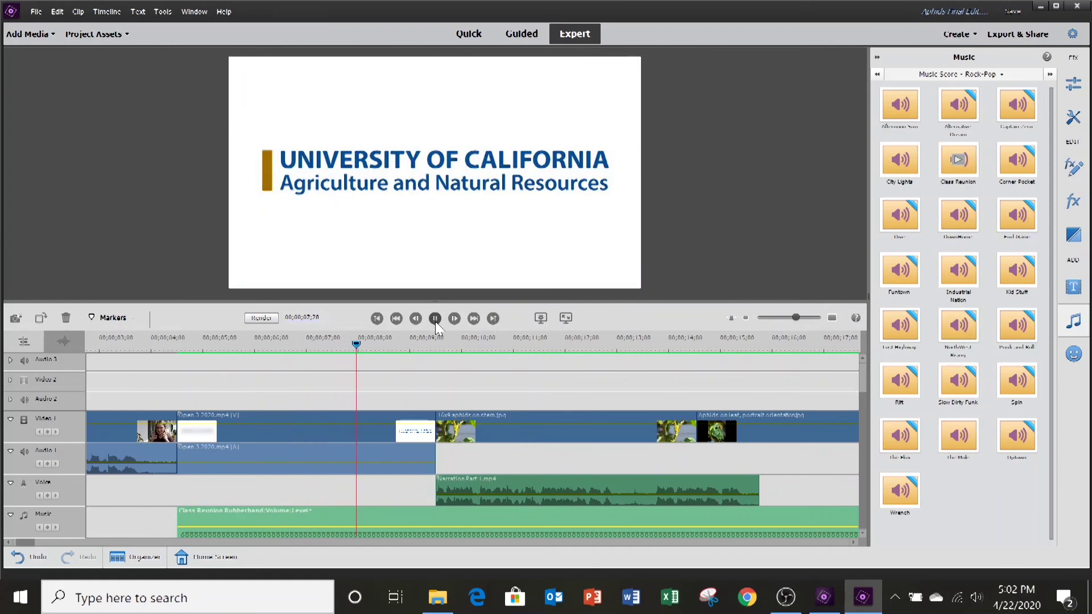
{"action": "left_click", "coordinate": [435, 319]}
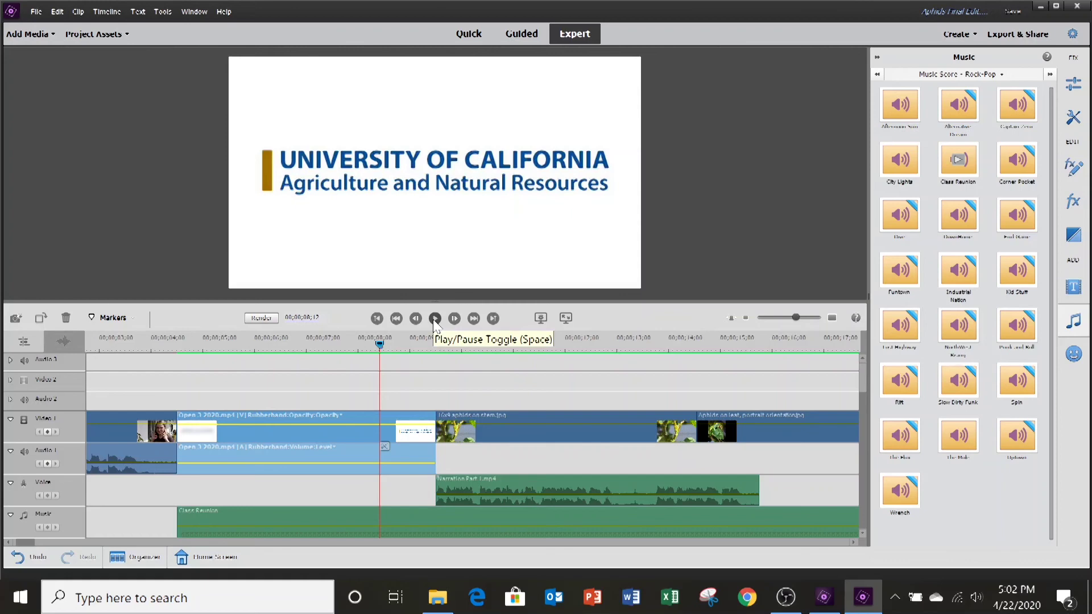
{"action": "left_click", "coordinate": [434, 319]}
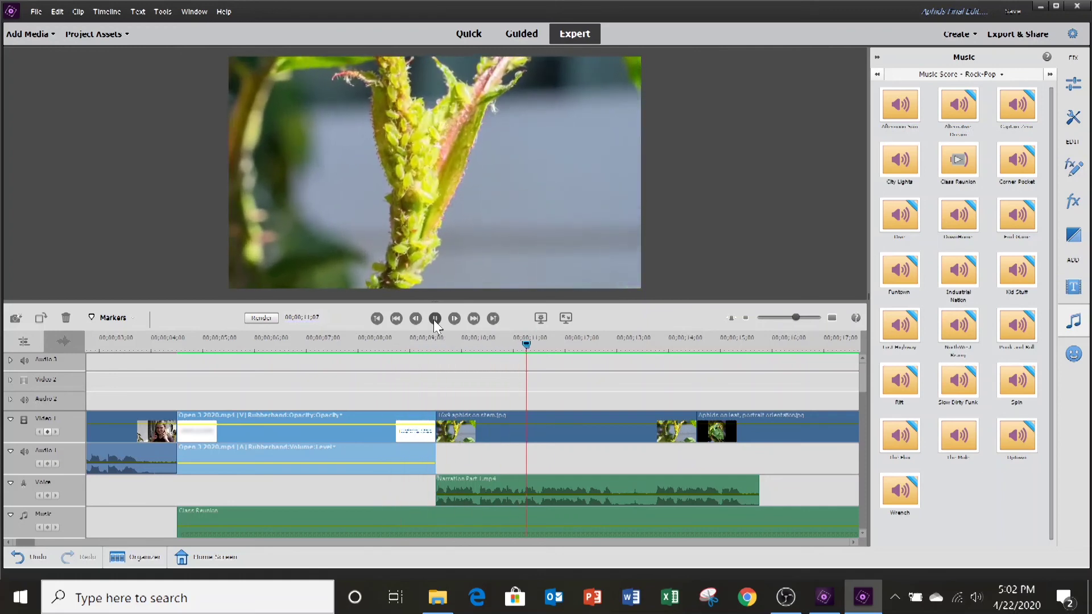
{"action": "left_click", "coordinate": [435, 320]}
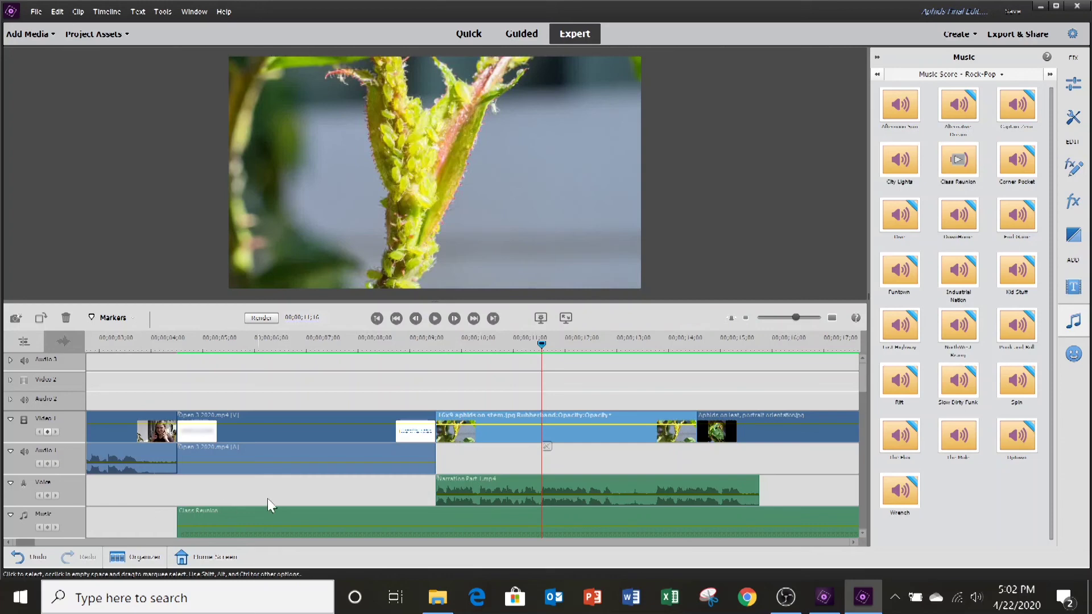
Step: Lower the overall volume level of the Class Reunion music clip and play from the opening logo into the narration
{"action": "left_click", "coordinate": [429, 525]}
{"action": "left_click_drag", "start_coordinate": [430, 526], "coordinate": [430, 529]}
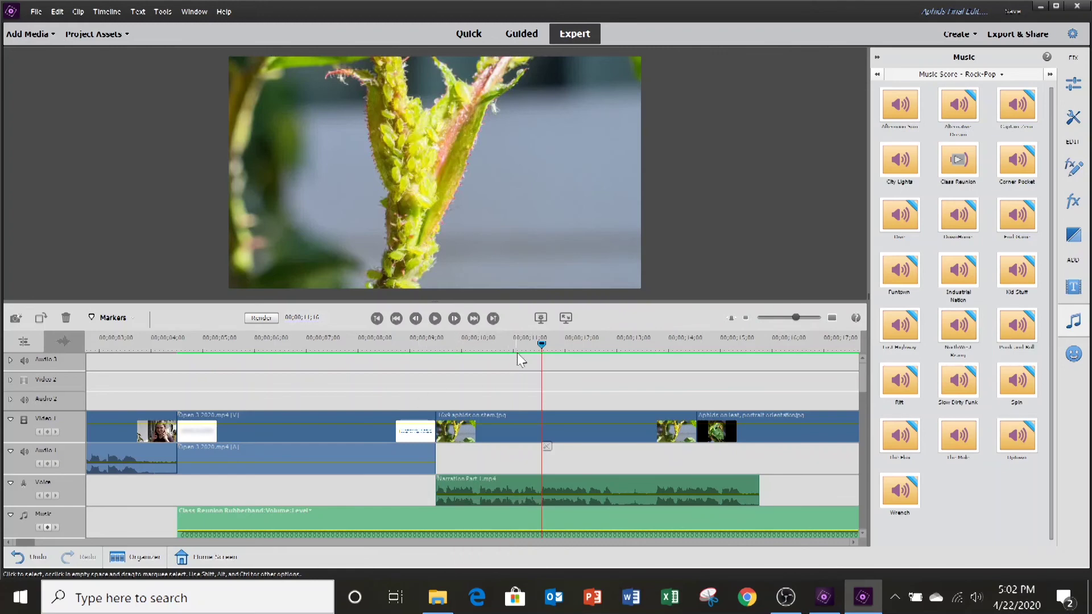
{"action": "left_click_drag", "start_coordinate": [542, 344], "coordinate": [253, 349]}
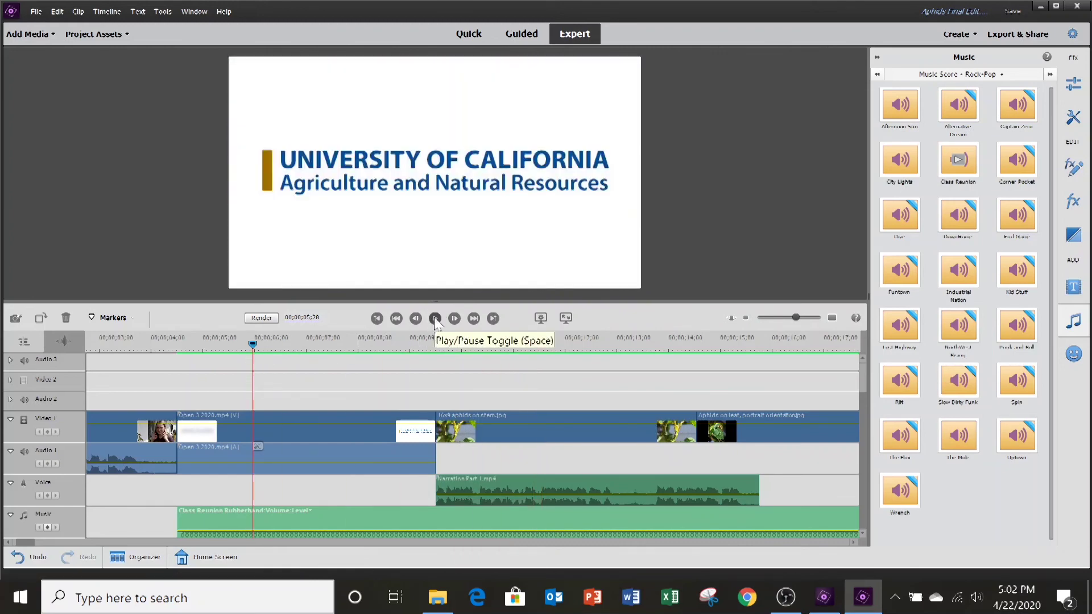
{"action": "left_click", "coordinate": [436, 318]}
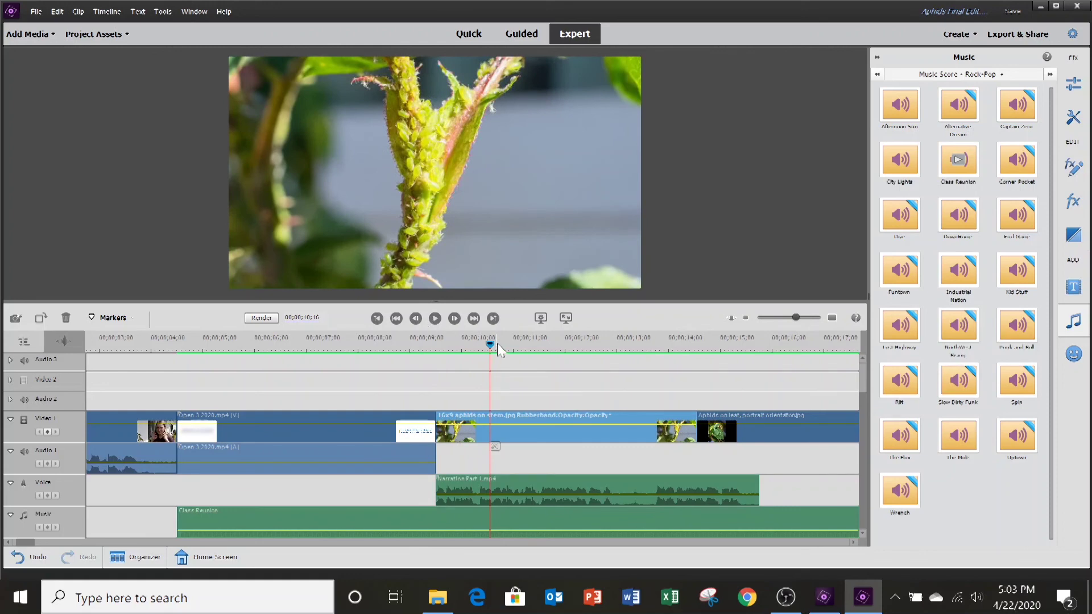
Step: Add volume keyframes to Class Reunion at 00;00;09;05 and 00;00;09;15, and lower the music level from the second keyframe onward
{"action": "left_click_drag", "start_coordinate": [490, 344], "coordinate": [421, 353]}
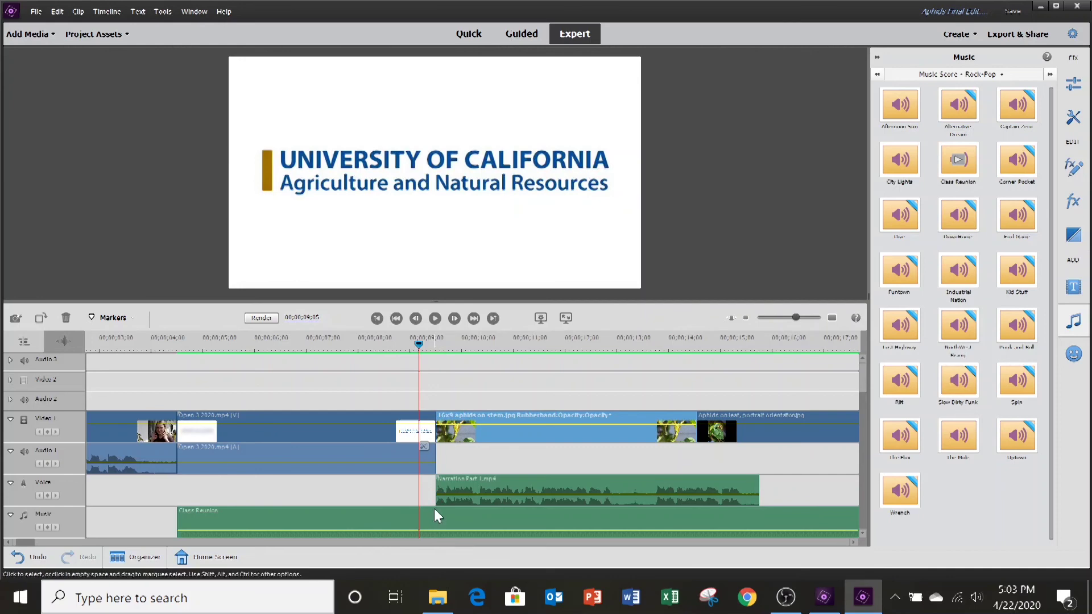
{"action": "left_click", "coordinate": [296, 520]}
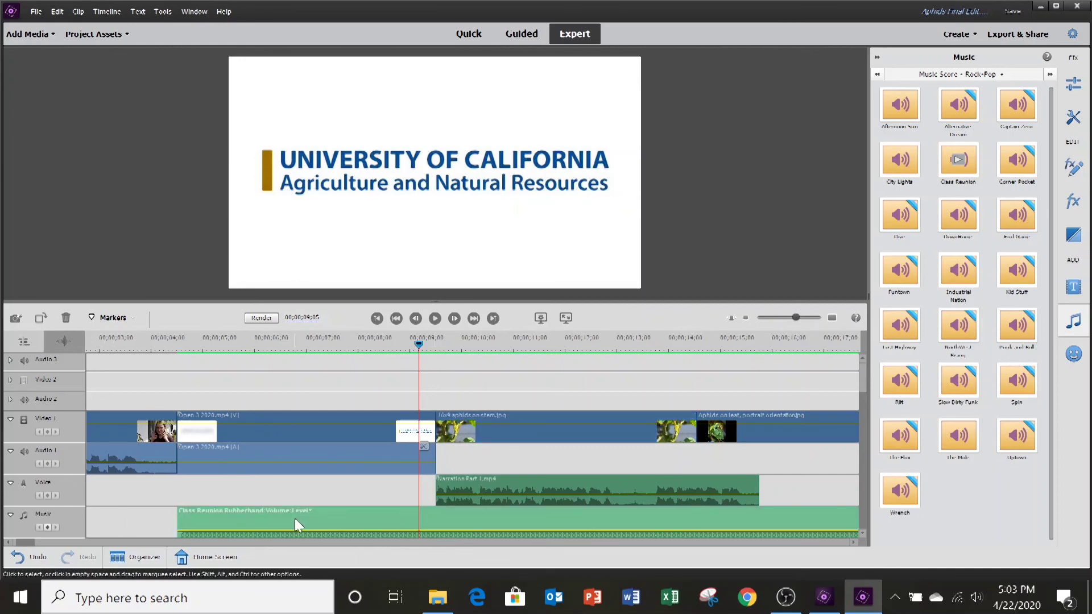
{"action": "left_click", "coordinate": [47, 528]}
{"action": "left_click_drag", "start_coordinate": [418, 348], "coordinate": [436, 345]}
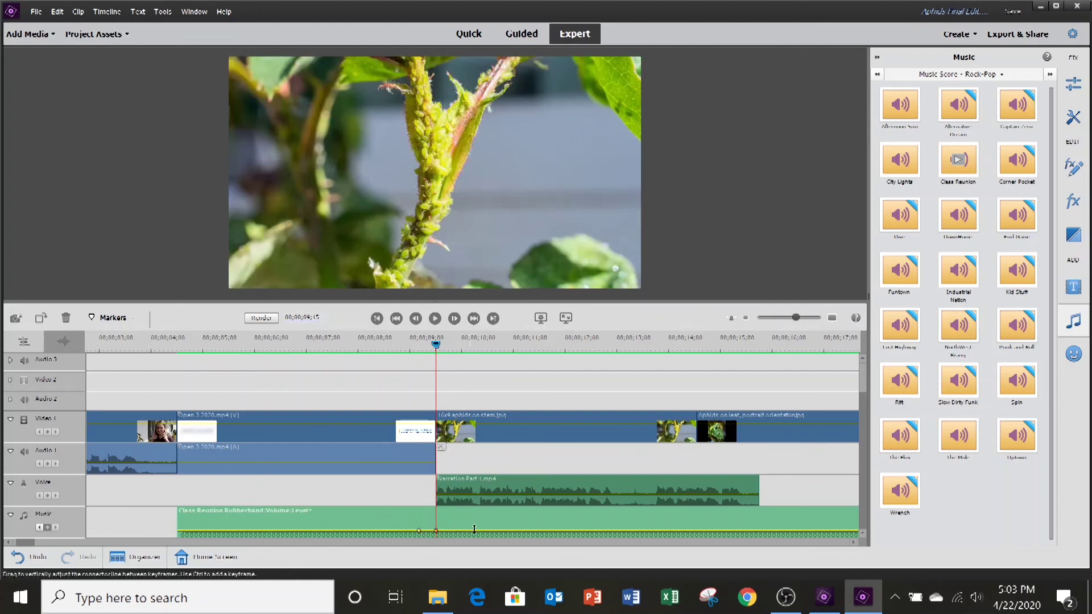
{"action": "left_click_drag", "start_coordinate": [485, 530], "coordinate": [484, 532]}
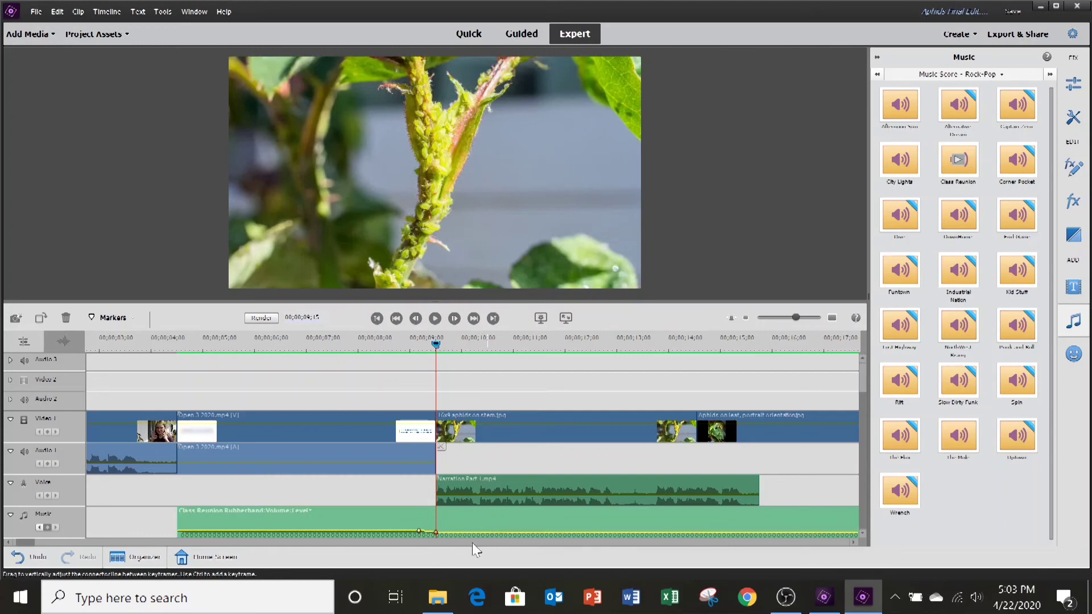
Step: Add music volume keyframes at 00;01;10;08 and 00;01;12;17 in the closing logo, raise the level after the second, and play the ending
{"action": "left_click_drag", "start_coordinate": [27, 545], "coordinate": [95, 548]}
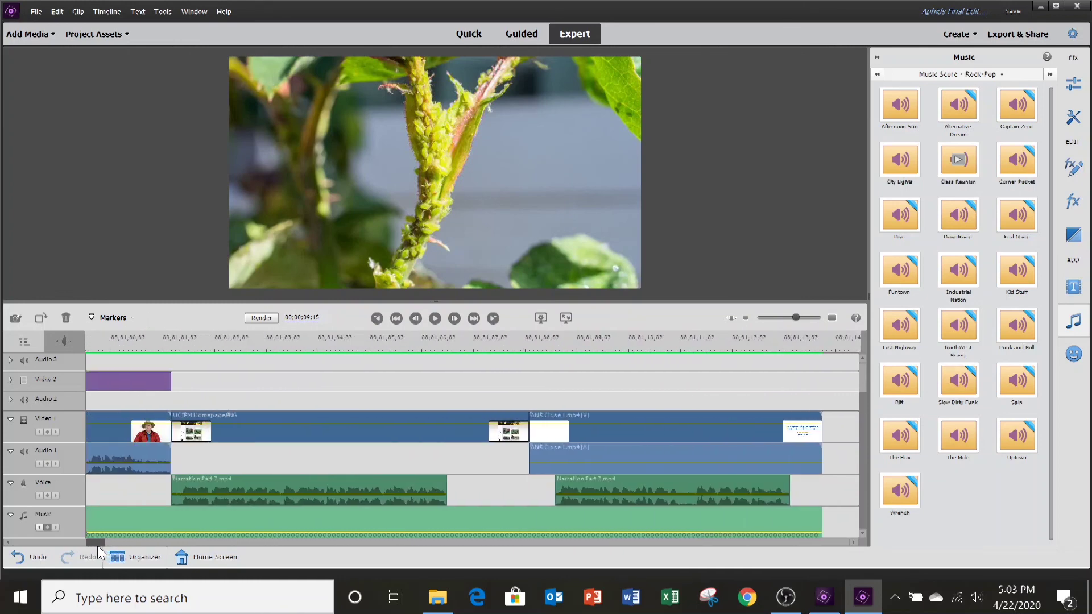
{"action": "left_click", "coordinate": [522, 342]}
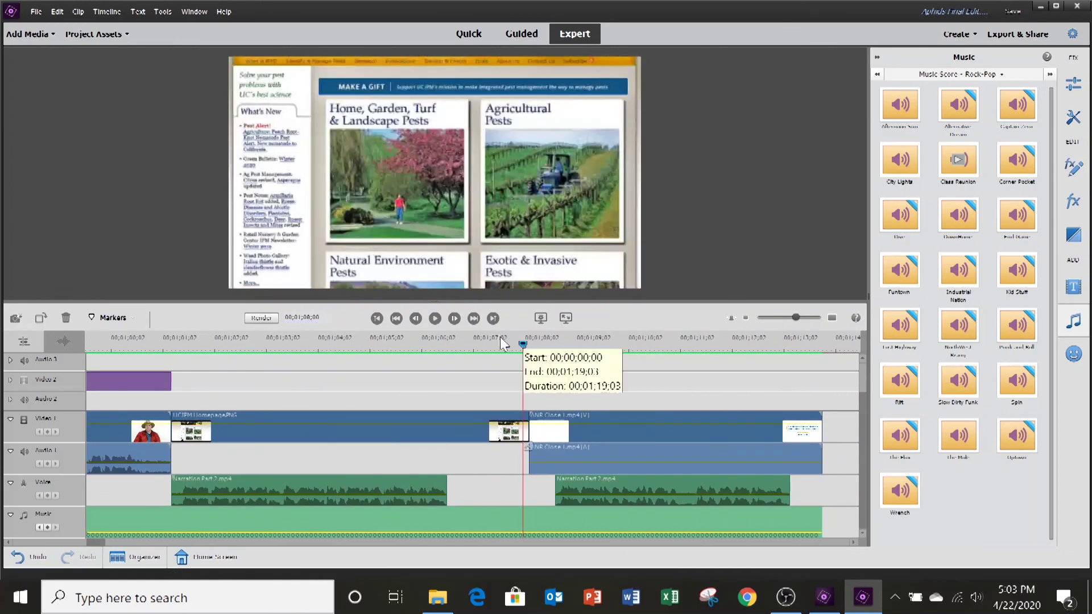
{"action": "left_click_drag", "start_coordinate": [518, 343], "coordinate": [638, 364]}
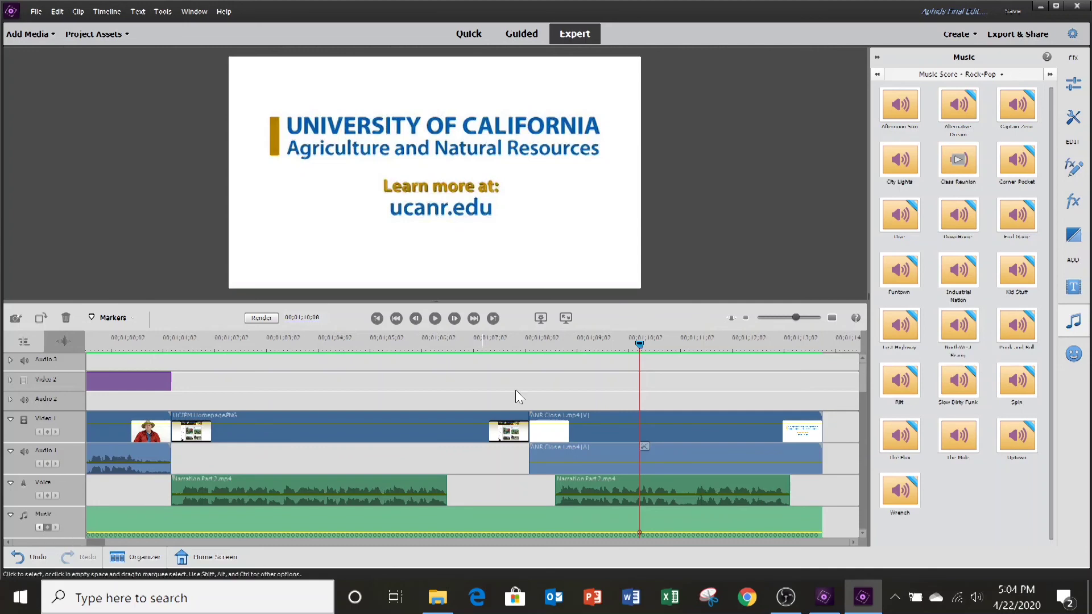
{"action": "left_click_drag", "start_coordinate": [639, 345], "coordinate": [728, 360]}
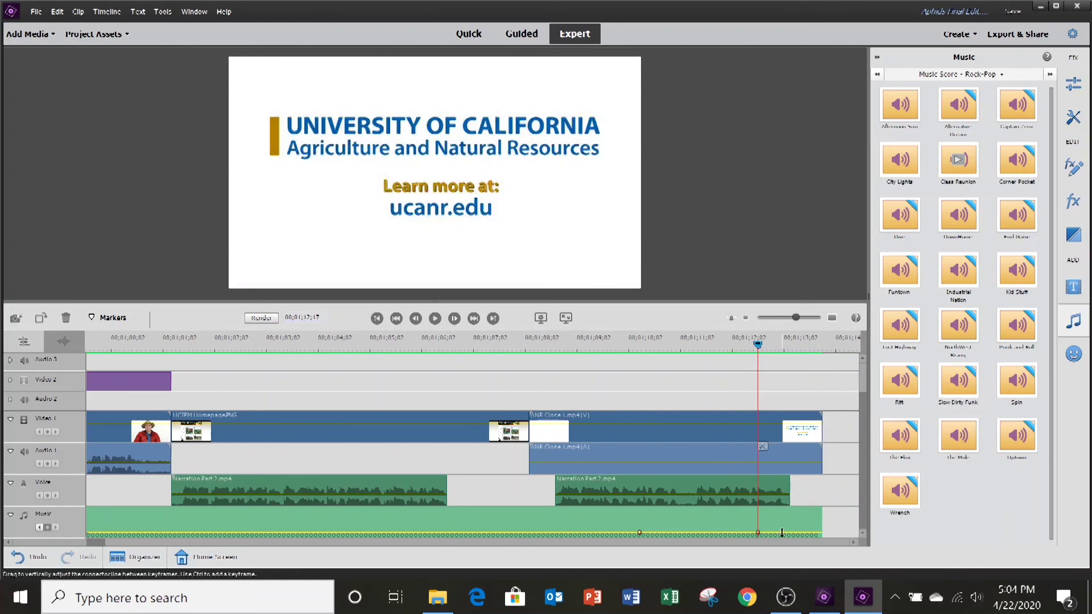
{"action": "left_click_drag", "start_coordinate": [783, 533], "coordinate": [787, 531]}
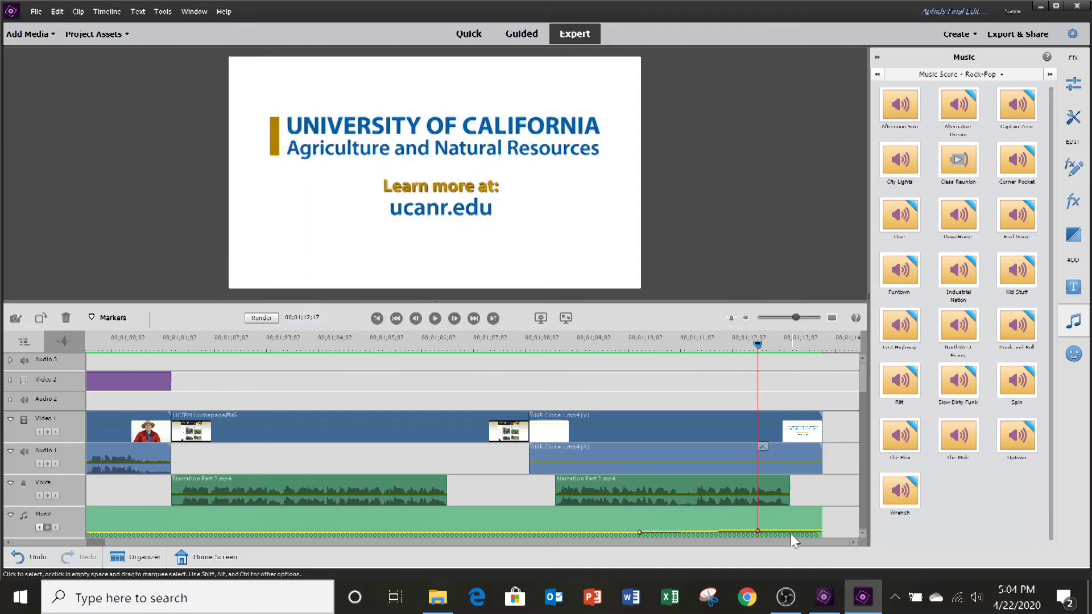
{"action": "left_click_drag", "start_coordinate": [758, 345], "coordinate": [550, 348]}
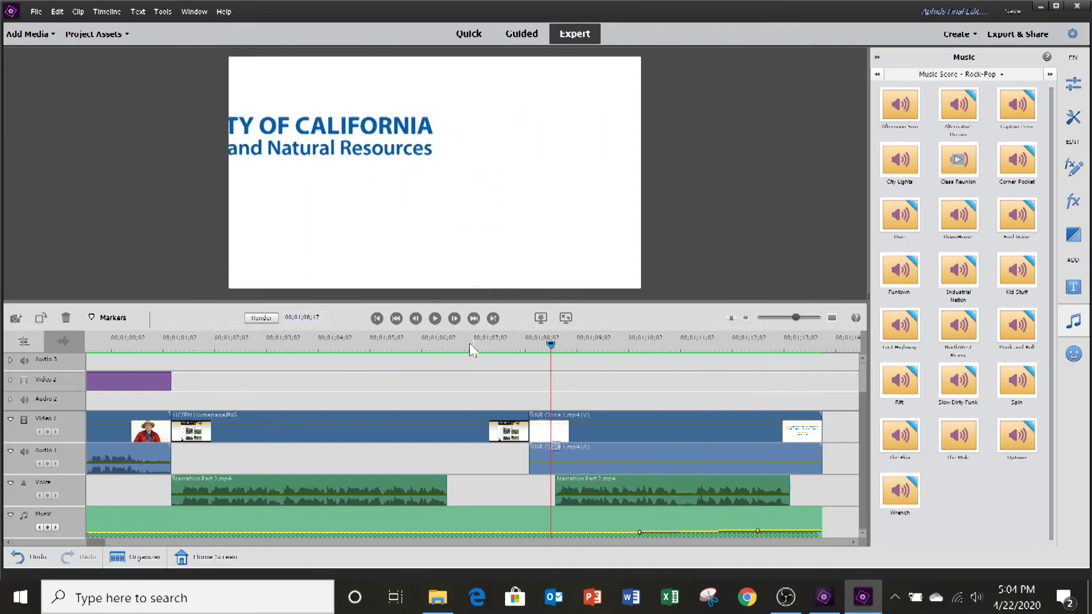
{"action": "left_click", "coordinate": [435, 318]}
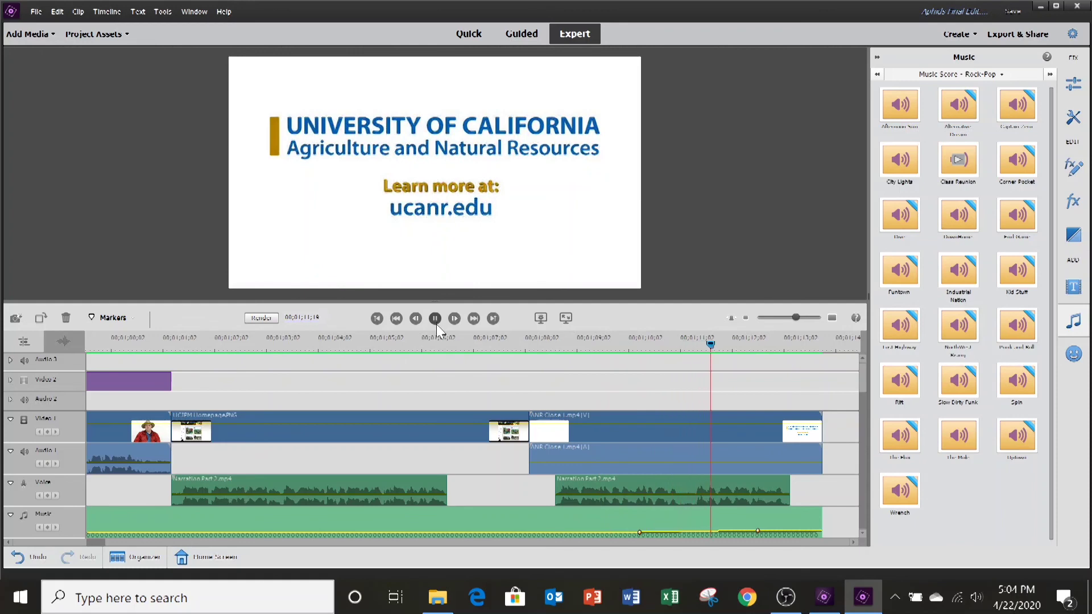
Step: Stop playback, return to the start of the timeline, and view the Smart Mix foreground and background settings, then close them unchanged
{"action": "left_click", "coordinate": [435, 320]}
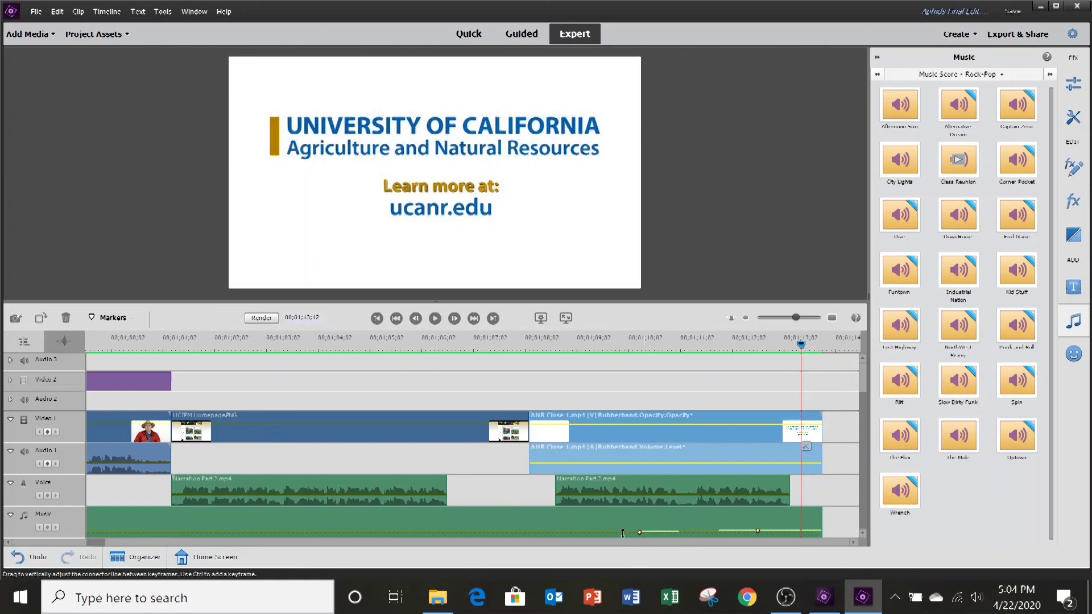
{"action": "left_click_drag", "start_coordinate": [93, 546], "coordinate": [8, 544]}
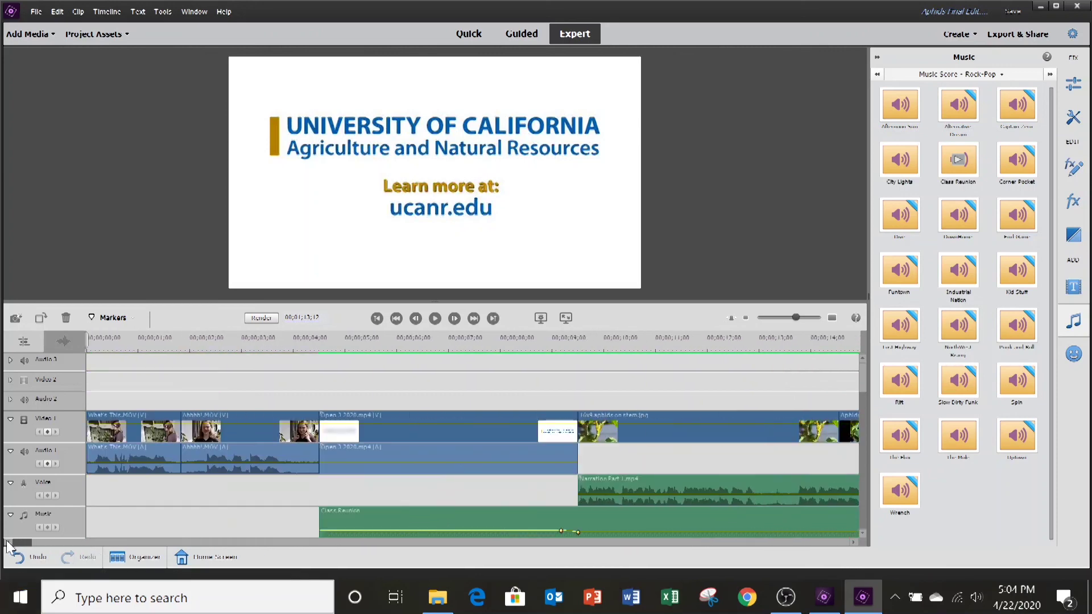
{"action": "left_click", "coordinate": [1073, 117]}
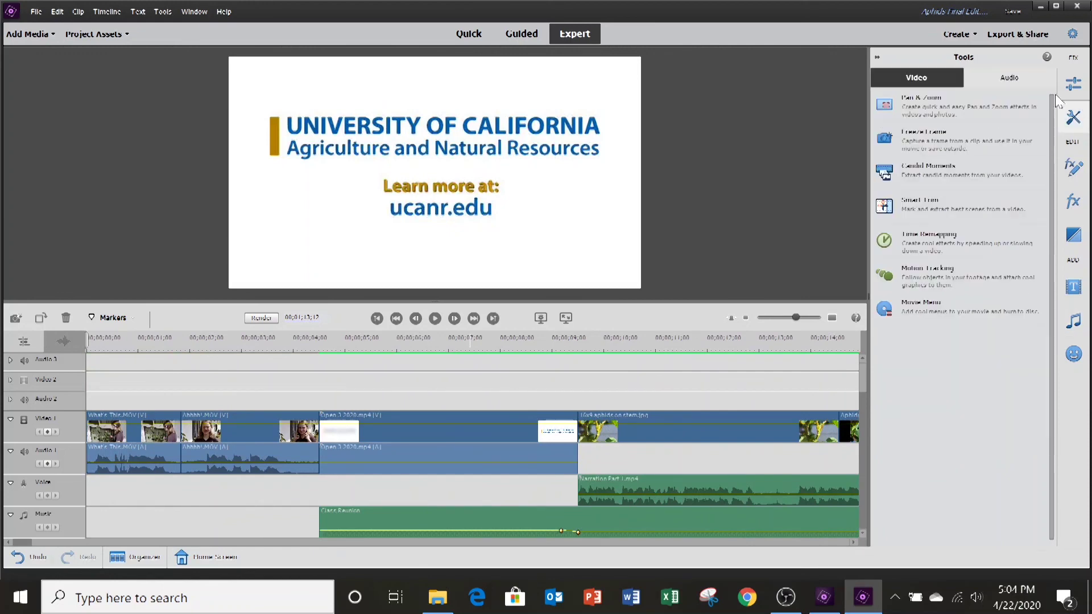
{"action": "left_click", "coordinate": [1013, 80]}
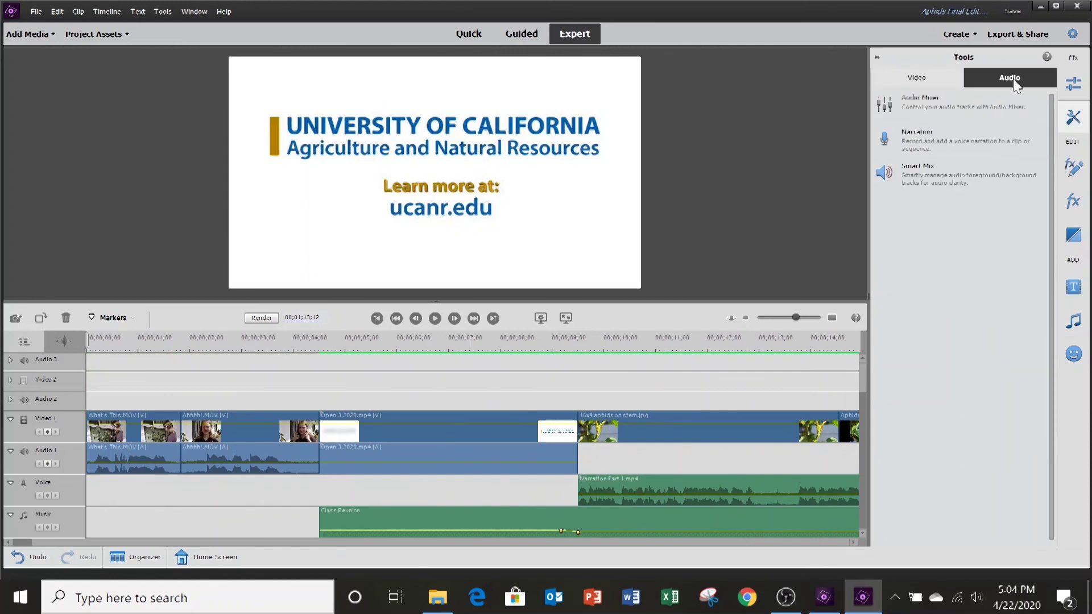
{"action": "left_click", "coordinate": [932, 177]}
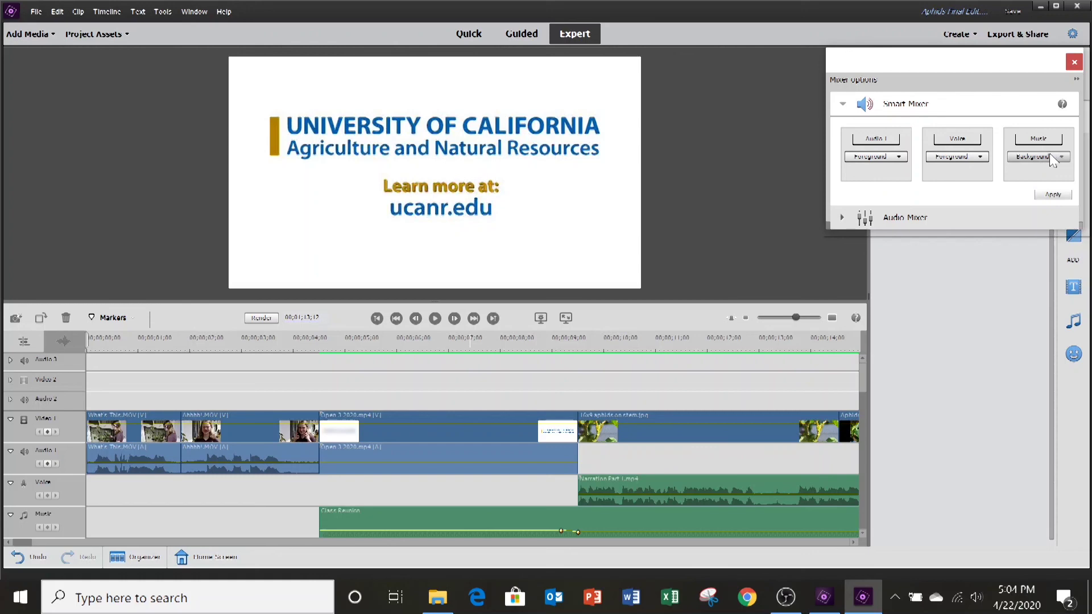
{"action": "left_click", "coordinate": [1075, 63]}
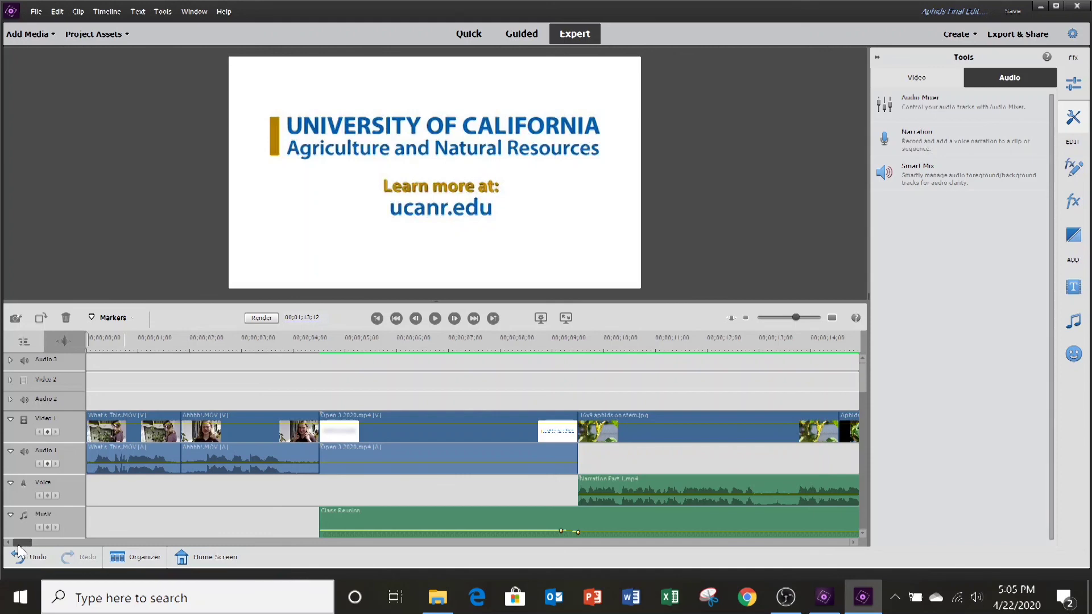
Step: Save the project and play the whole video through from the beginning
{"action": "left_click", "coordinate": [1013, 12]}
{"action": "key", "text": "space"}
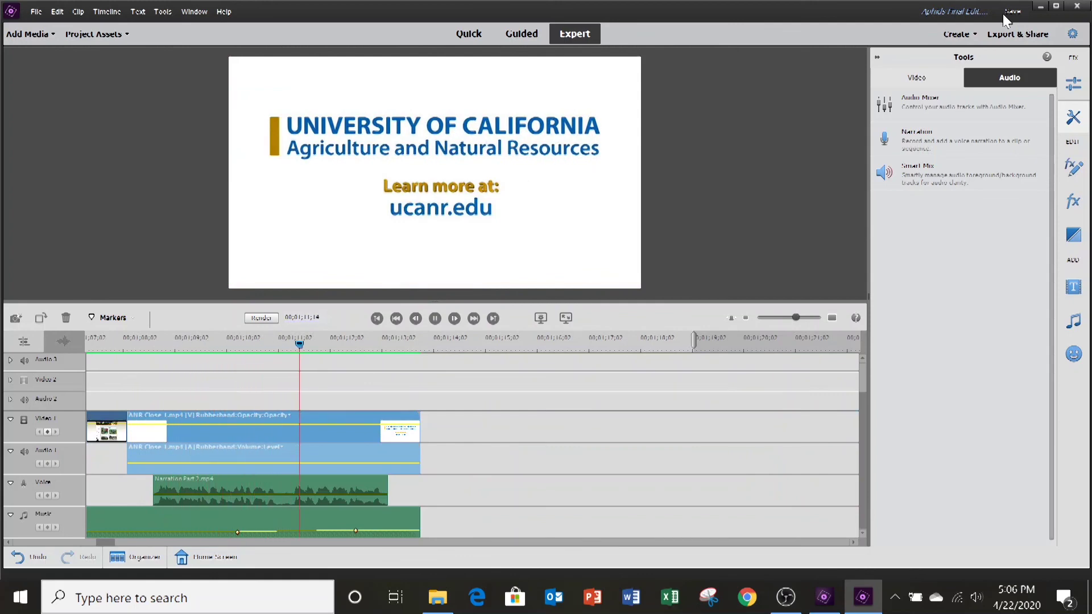
Step: Stop playback past the closing logo and pull the work area's end back to the end of the ANR Close 1.mp4 clip
{"action": "left_click", "coordinate": [435, 320]}
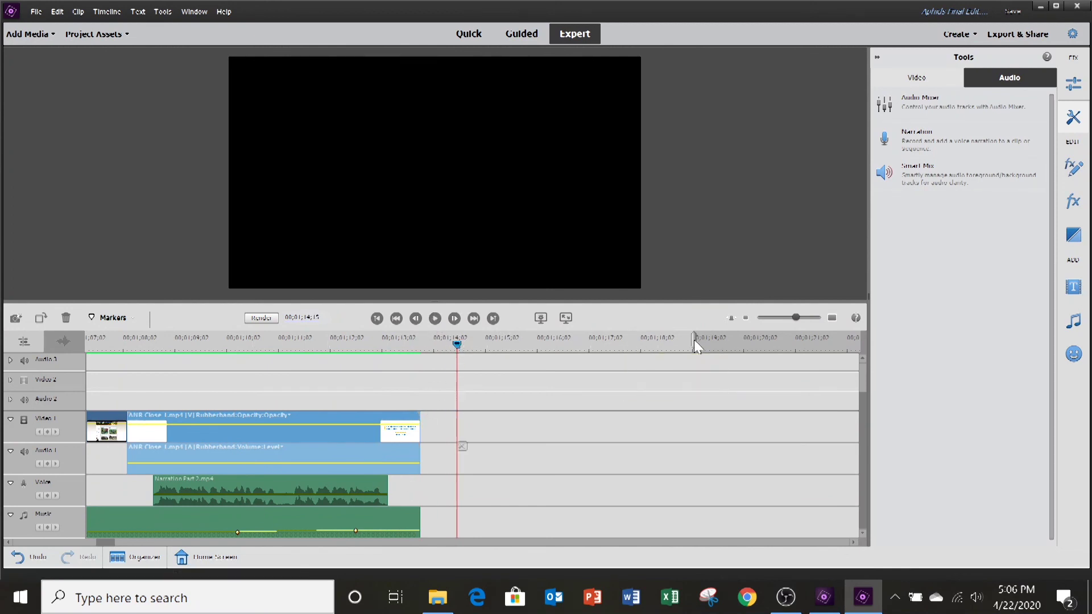
{"action": "left_click_drag", "start_coordinate": [646, 345], "coordinate": [376, 362]}
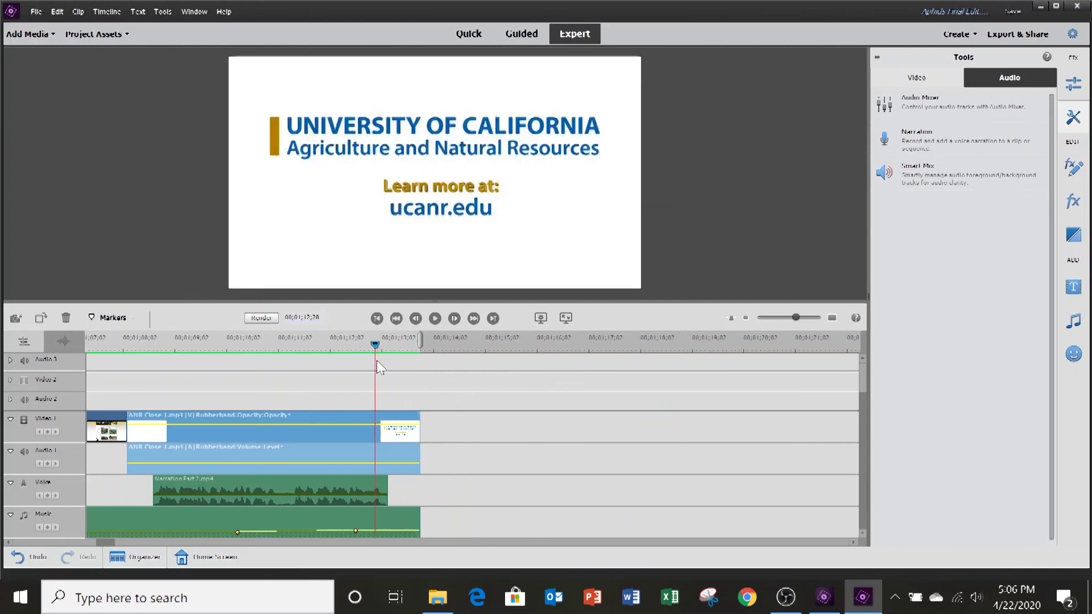
Step: Slightly lower the Class Reunion level between the opening and closing volume keyframes, and play from about 00;00;16 into the next narration
{"action": "left_click_drag", "start_coordinate": [101, 541], "coordinate": [30, 556]}
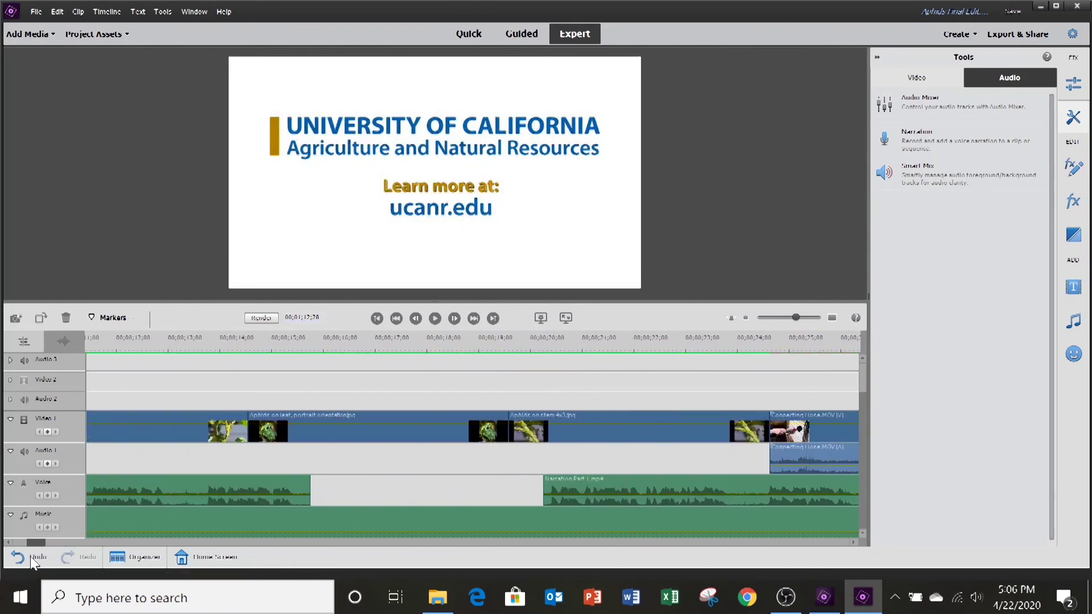
{"action": "left_click", "coordinate": [452, 533]}
{"action": "left_click_drag", "start_coordinate": [452, 533], "coordinate": [447, 533]}
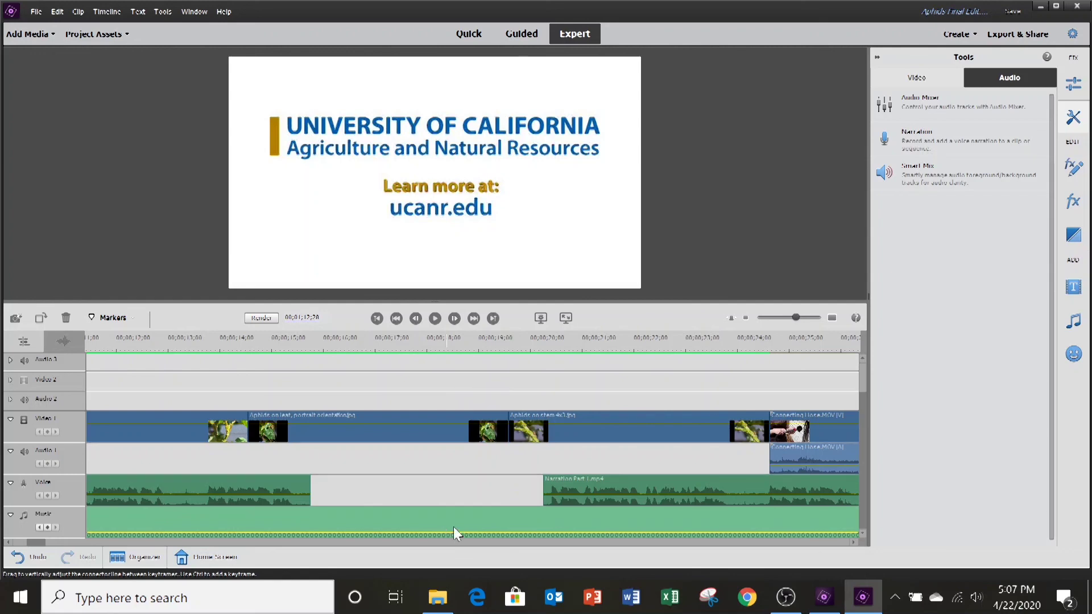
{"action": "left_click", "coordinate": [343, 342]}
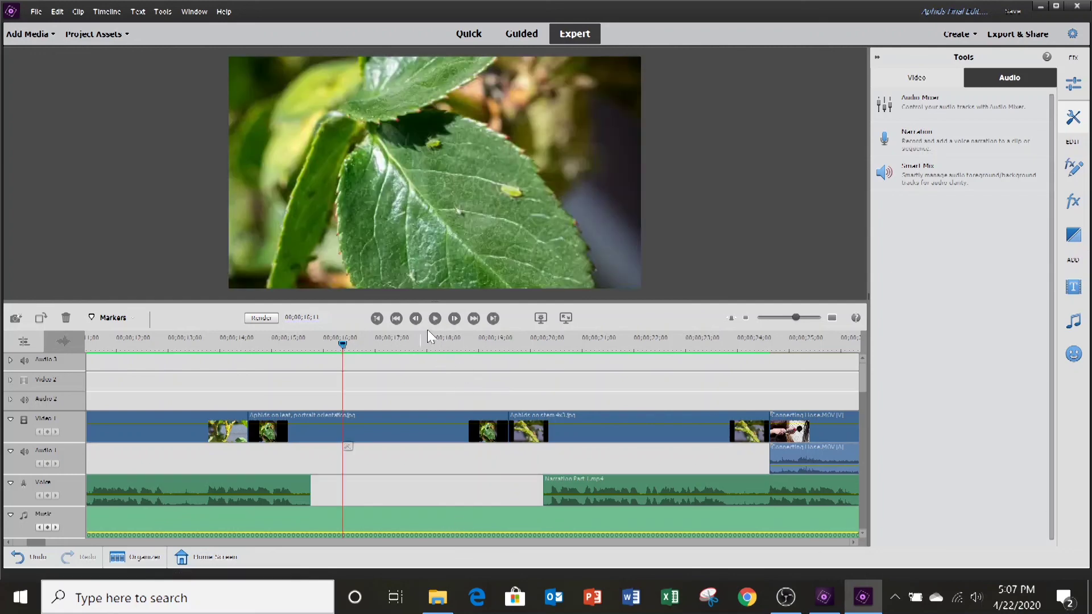
{"action": "left_click", "coordinate": [435, 318]}
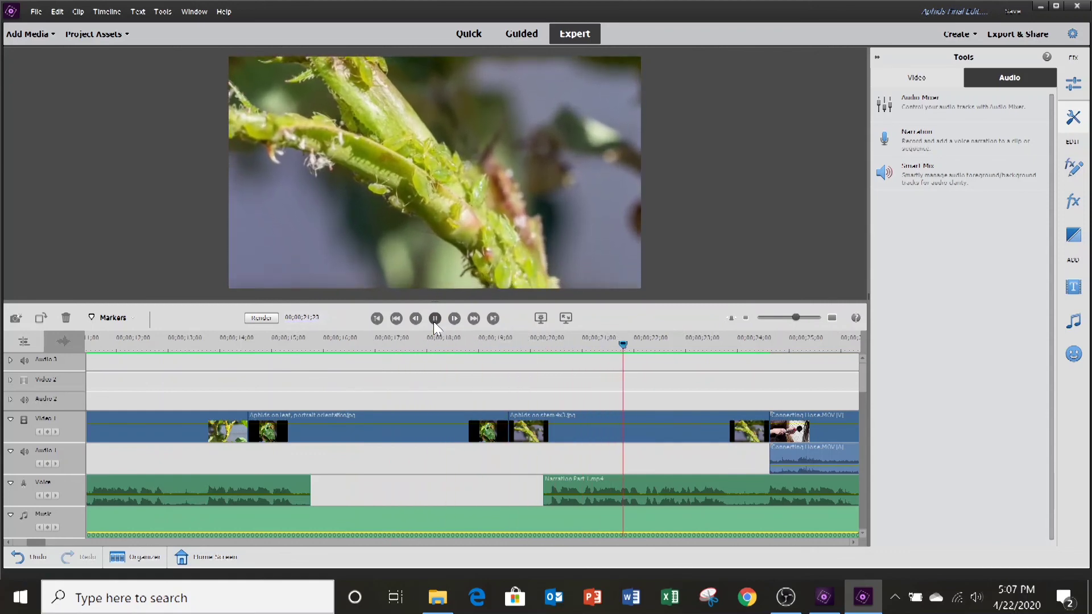
{"action": "left_click", "coordinate": [434, 320]}
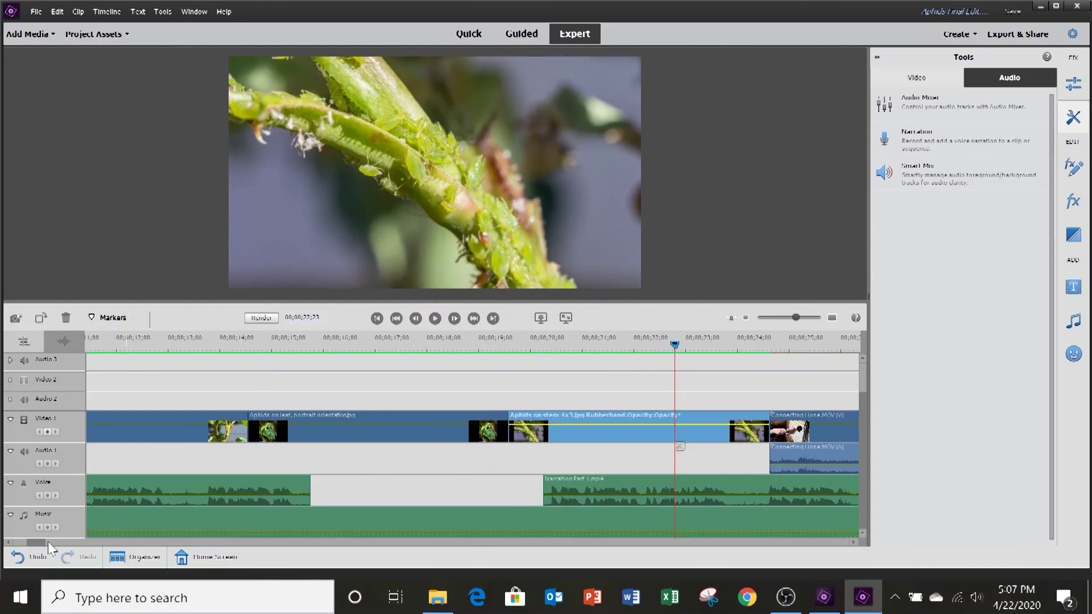
Step: Play the closing logo from 00;01;10;22 to the end to check the music level, and save the project
{"action": "left_click_drag", "start_coordinate": [39, 541], "coordinate": [110, 555]}
{"action": "left_click", "coordinate": [262, 344]}
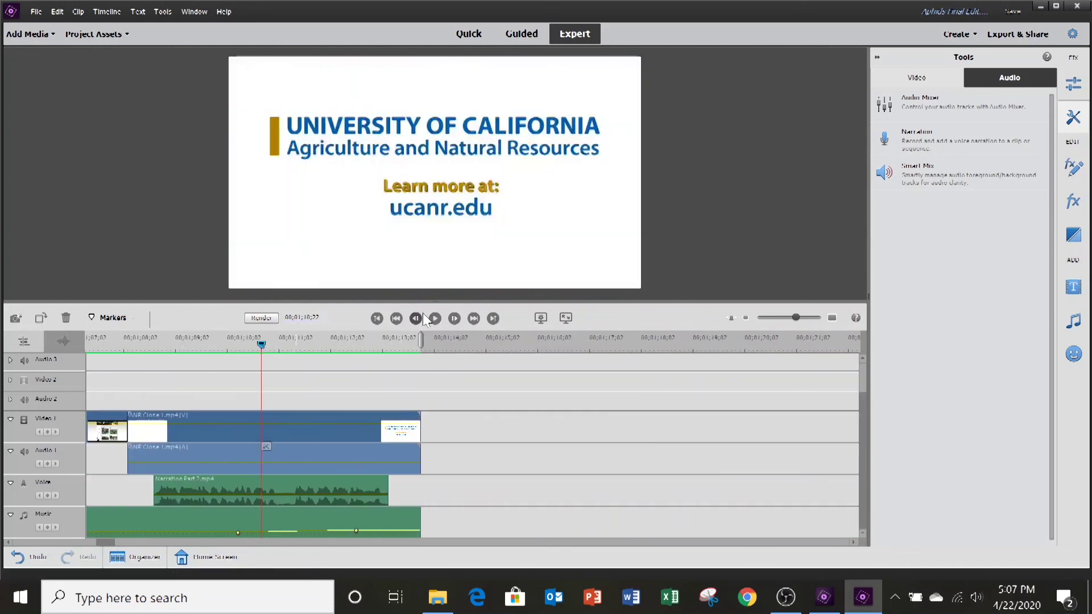
{"action": "left_click", "coordinate": [435, 319]}
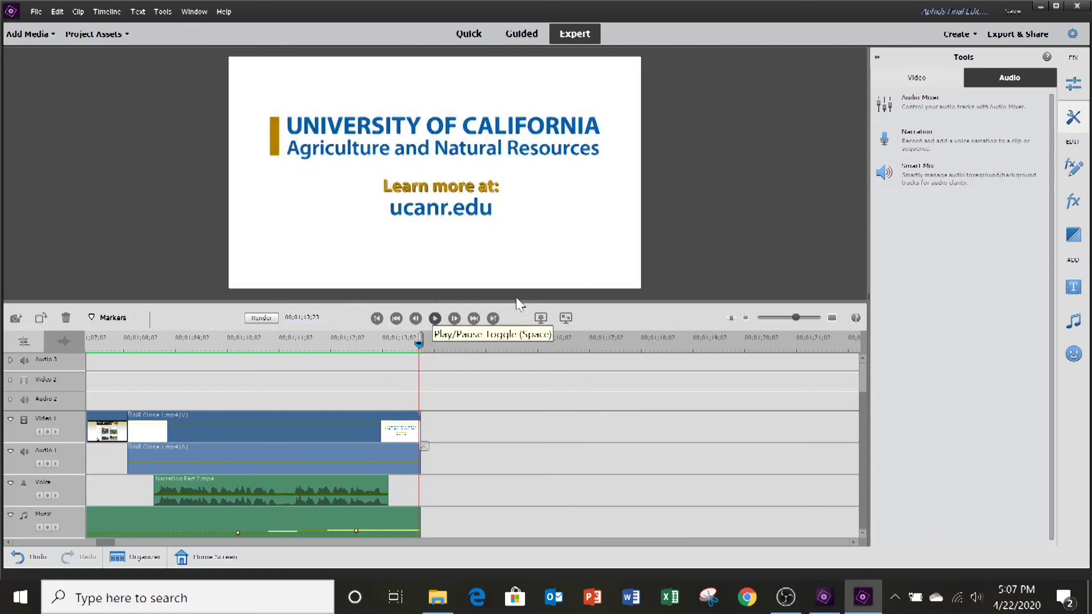
{"action": "left_click", "coordinate": [1014, 11]}
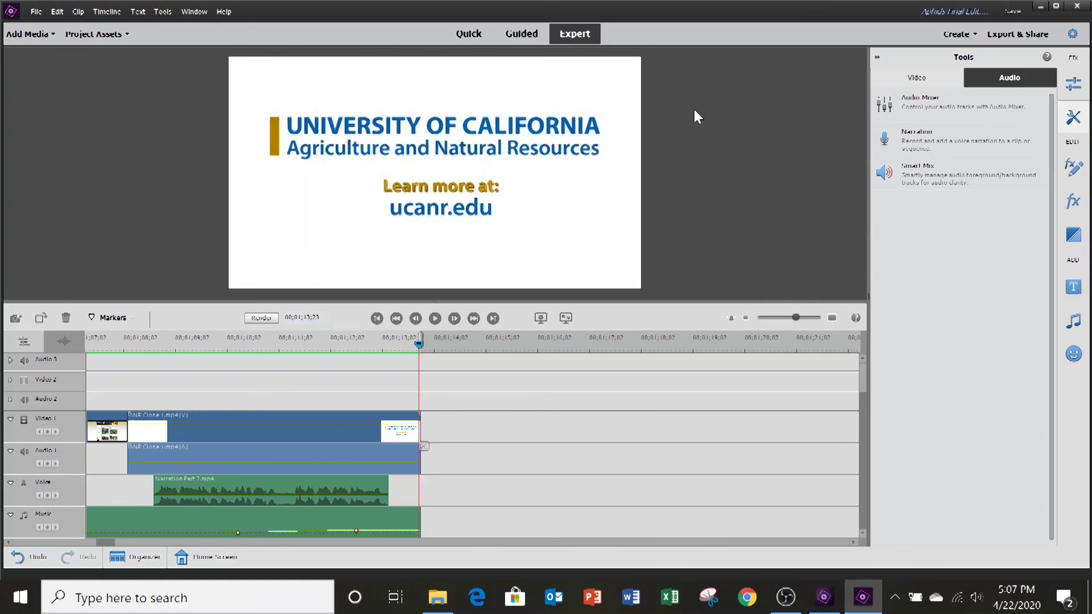
Step: Export the video with Quick Export as Aphids Final Edit to the Videos folder, and close the export window when saving is done
{"action": "left_click", "coordinate": [1003, 35]}
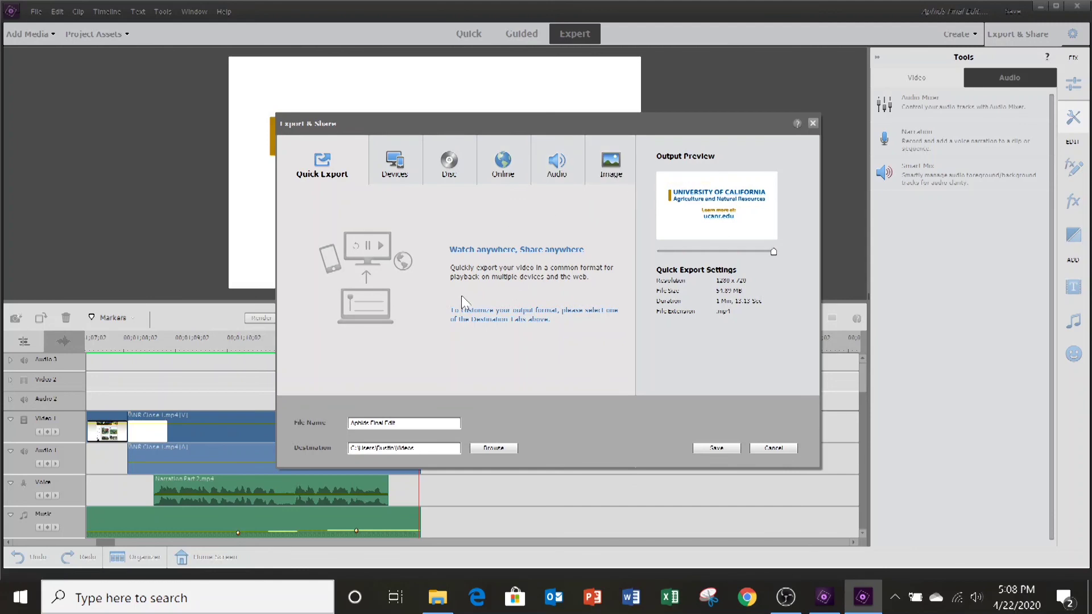
{"action": "left_click", "coordinate": [716, 448]}
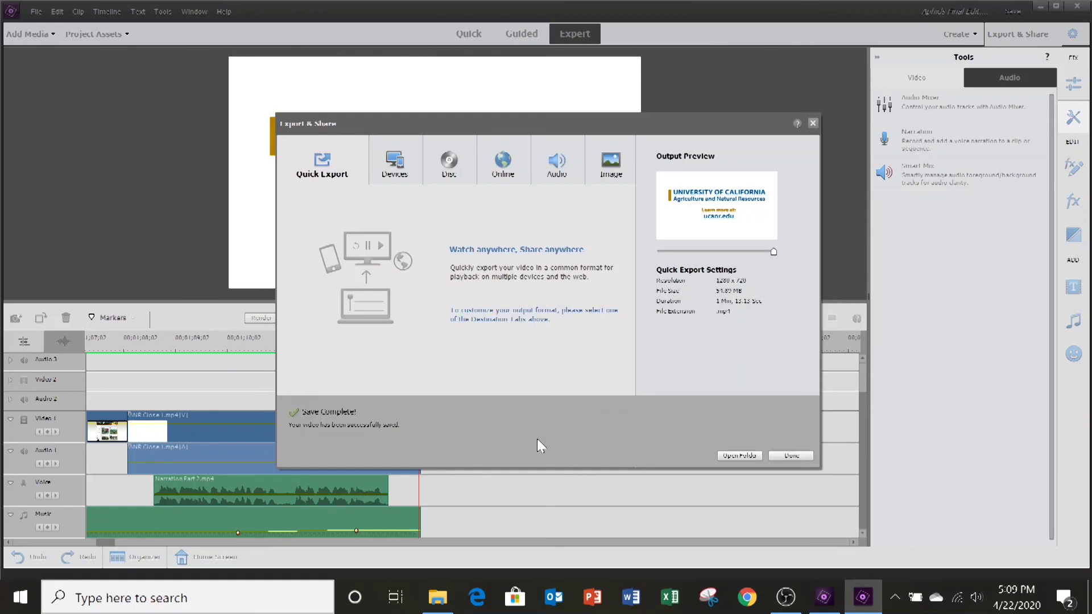
{"action": "left_click", "coordinate": [790, 458]}
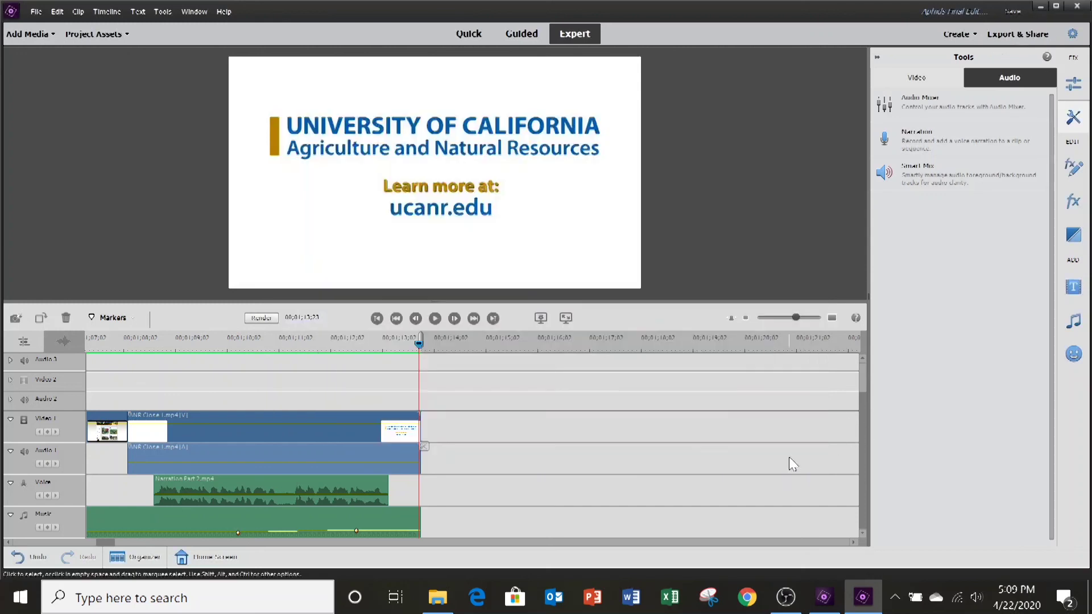